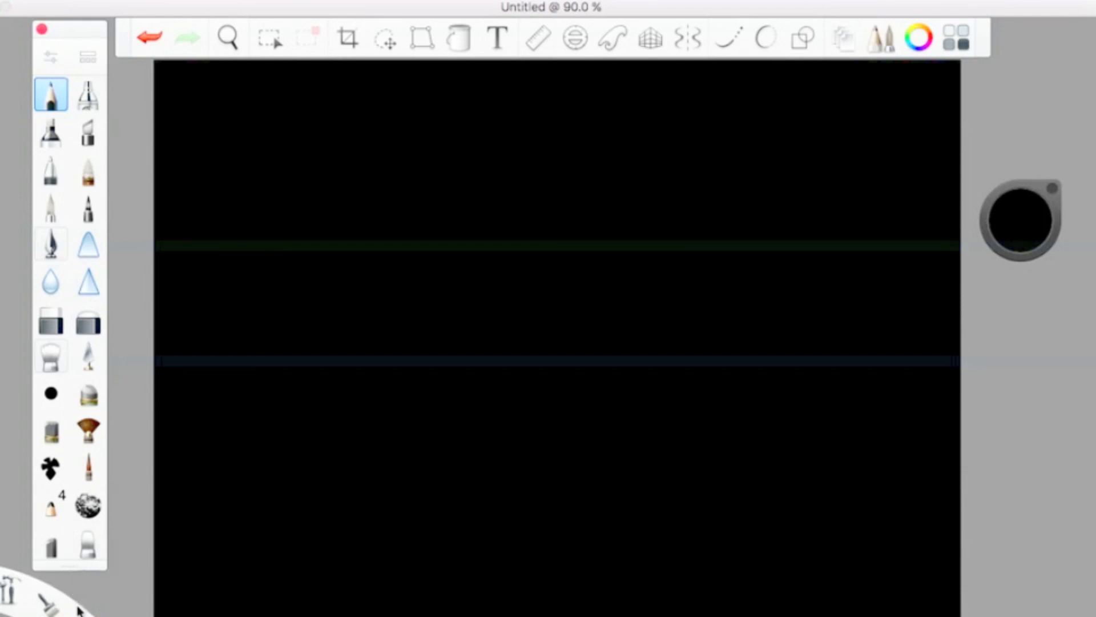
Extend the brush palette to reveal its remaining brushes, and browse the brush sets in the Brush Library
{"action": "left_click_drag", "start_coordinate": [74, 568], "coordinate": [71, 616]}
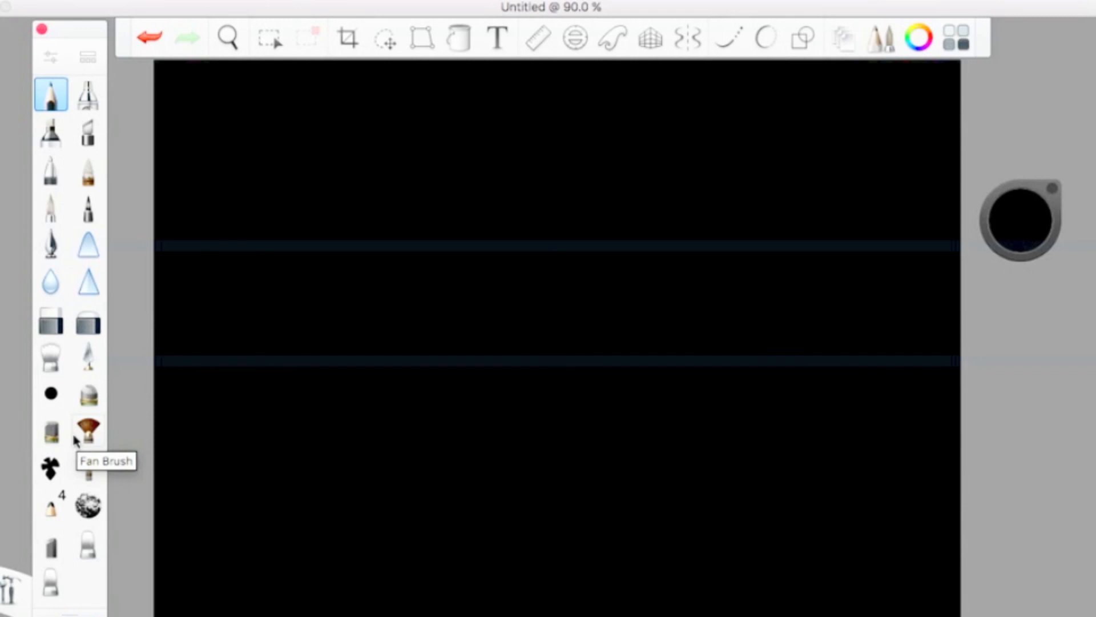
{"action": "left_click", "coordinate": [89, 57]}
{"action": "scroll", "coordinate": [716, 323], "scroll_direction": "up", "scroll_amount": 2}
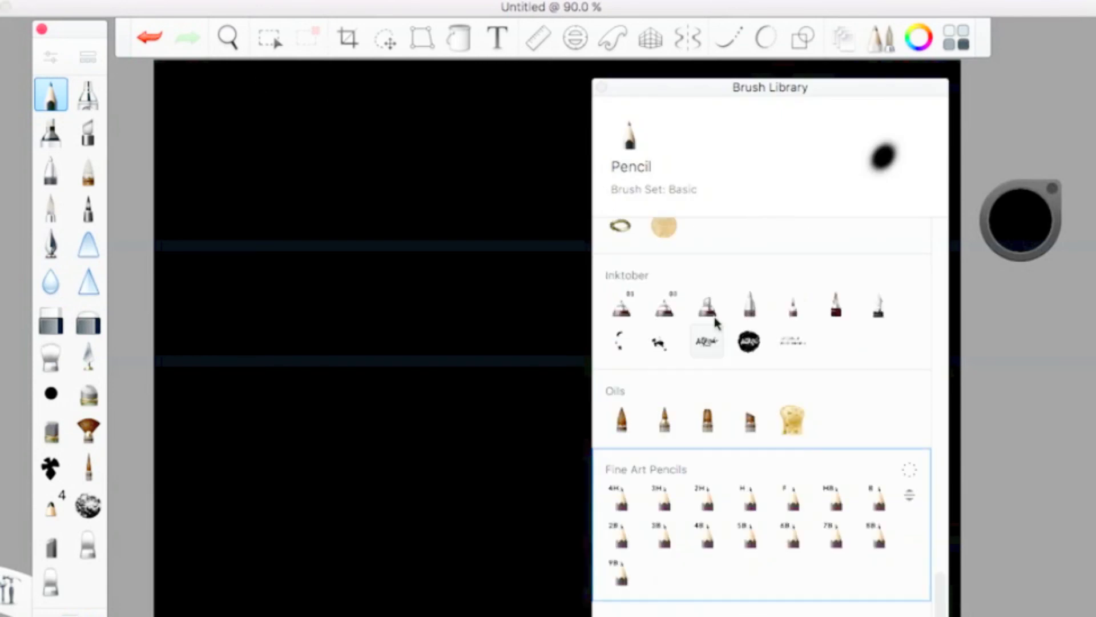
{"action": "scroll", "coordinate": [719, 336], "scroll_direction": "up", "scroll_amount": 15}
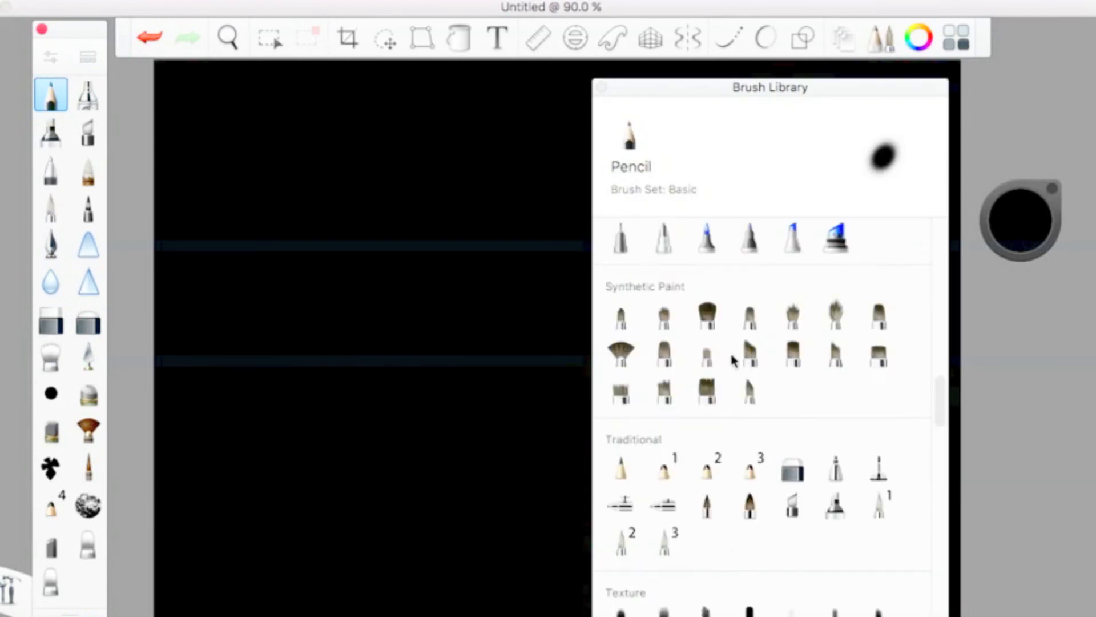
{"action": "scroll", "coordinate": [733, 360], "scroll_direction": "up", "scroll_amount": 20}
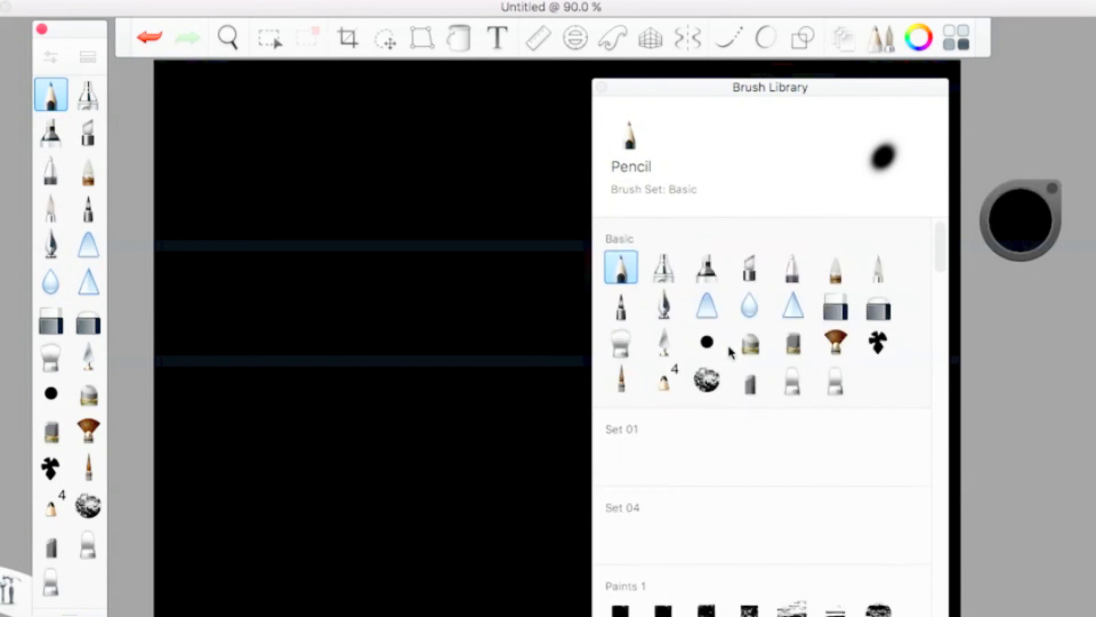
{"action": "scroll", "coordinate": [730, 344], "scroll_direction": "down", "scroll_amount": 2}
{"action": "scroll", "coordinate": [730, 344], "scroll_direction": "up", "scroll_amount": 2}
{"action": "left_click", "coordinate": [600, 88]}
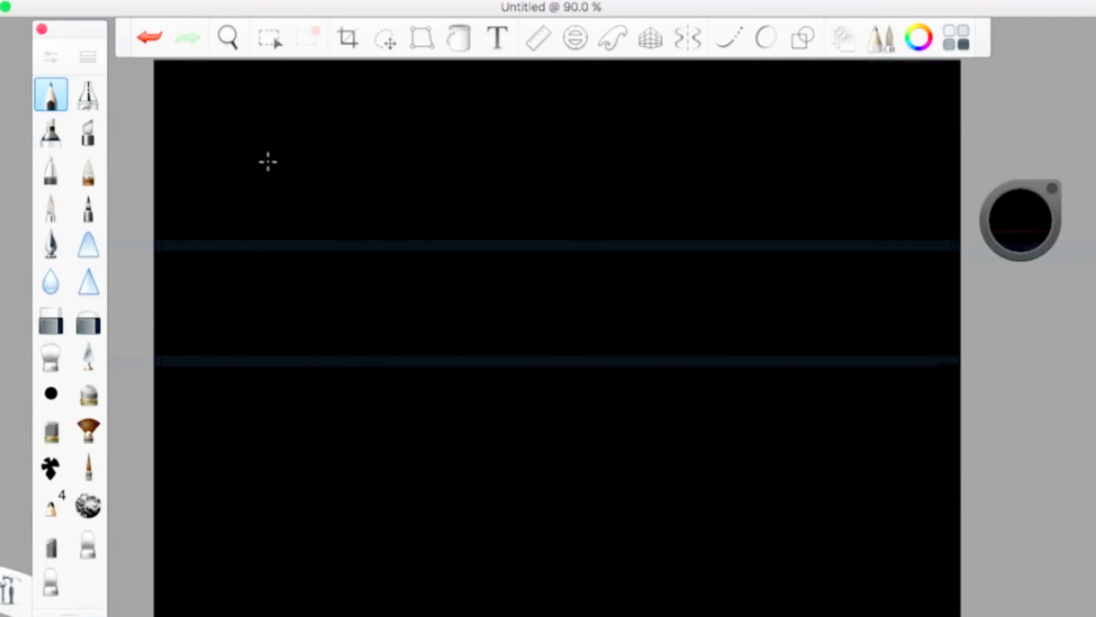
Set the brush colour to pure white
{"action": "left_click", "coordinate": [1006, 226]}
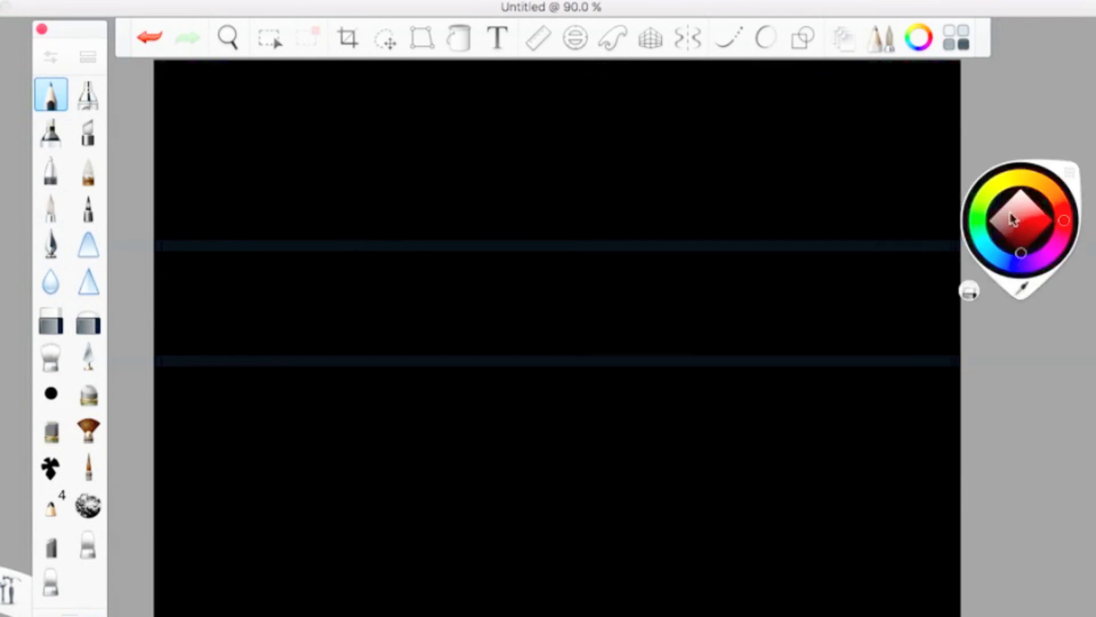
{"action": "left_click", "coordinate": [1021, 190]}
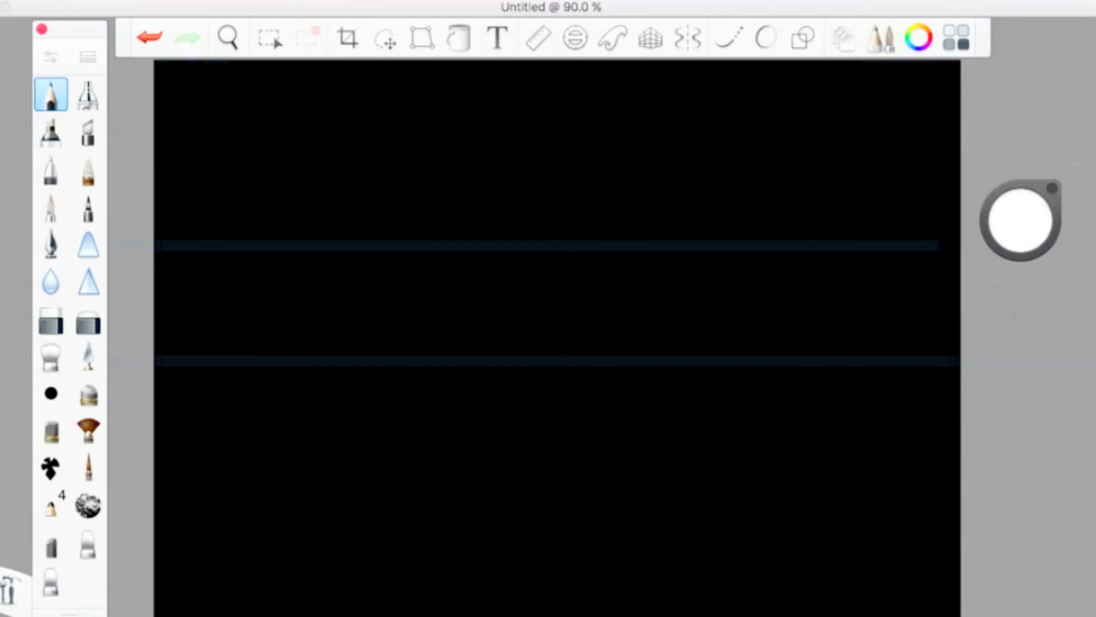
{"action": "left_click", "coordinate": [247, 1]}
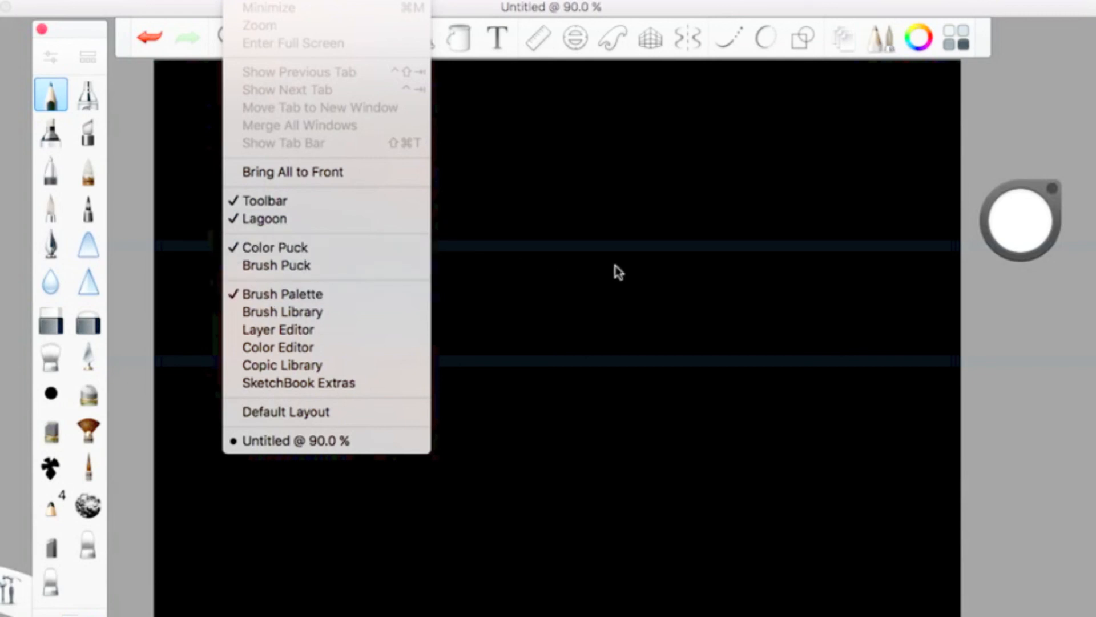
{"action": "left_click", "coordinate": [1044, 413]}
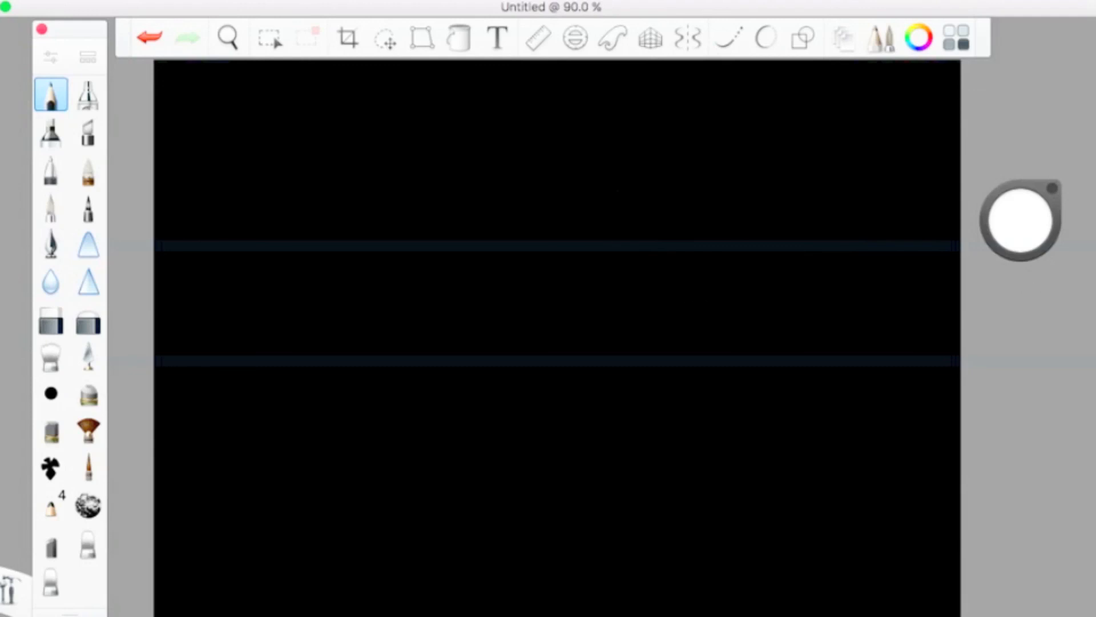
Try pink, red, cyan and purple as the brush colour, and return the colour to white
{"action": "left_click", "coordinate": [1030, 233]}
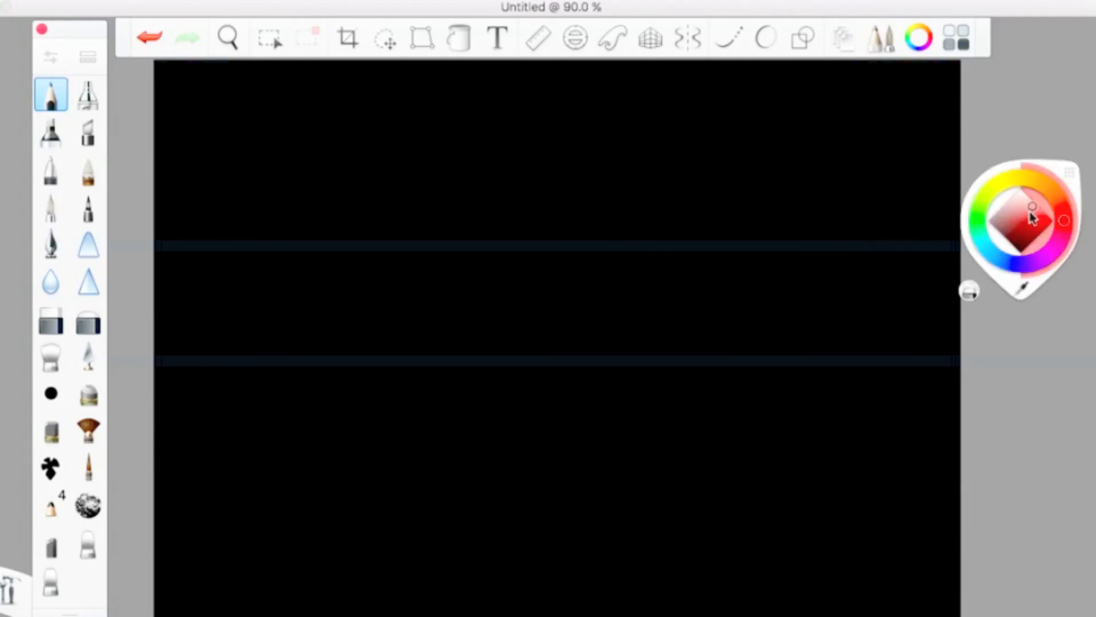
{"action": "left_click", "coordinate": [1024, 204]}
{"action": "left_click_drag", "start_coordinate": [1025, 207], "coordinate": [1060, 226]}
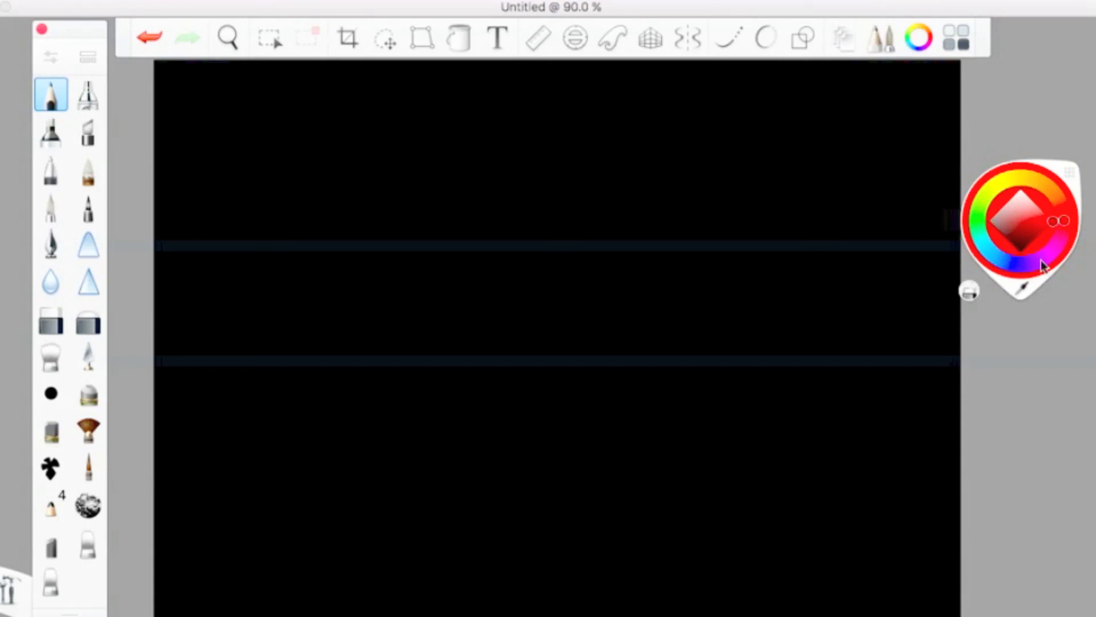
{"action": "left_click", "coordinate": [982, 237]}
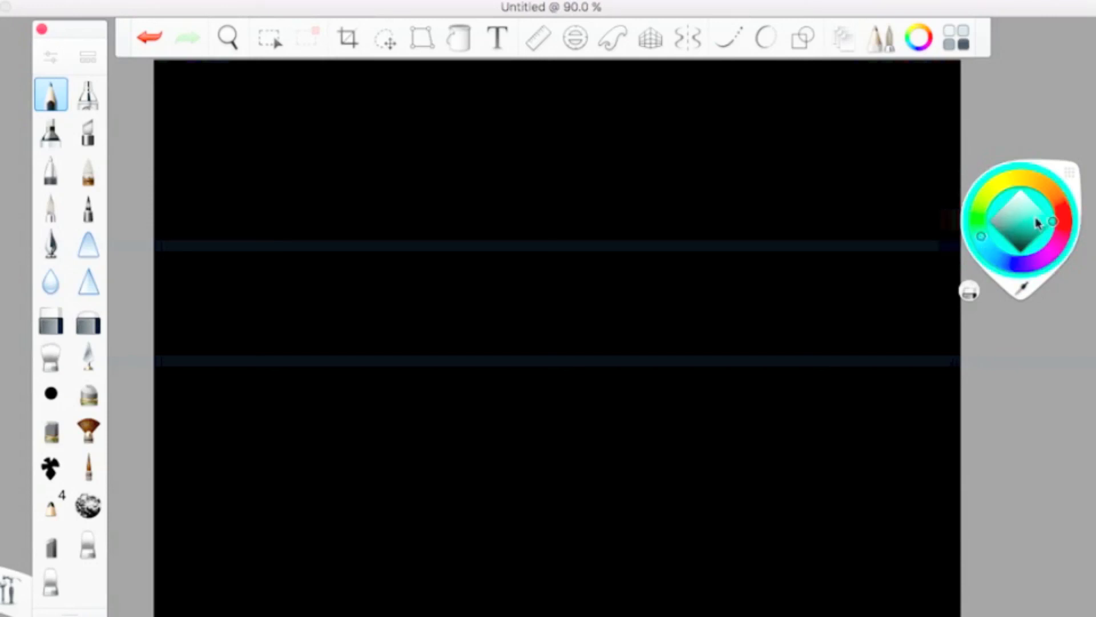
{"action": "left_click", "coordinate": [1043, 258]}
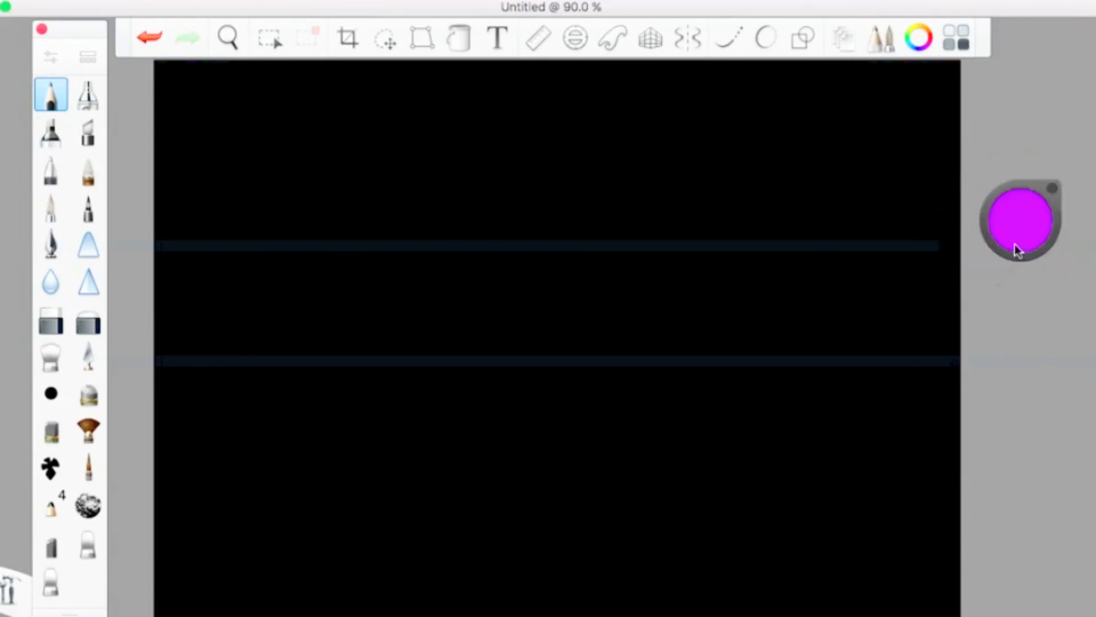
{"action": "left_click", "coordinate": [1016, 241]}
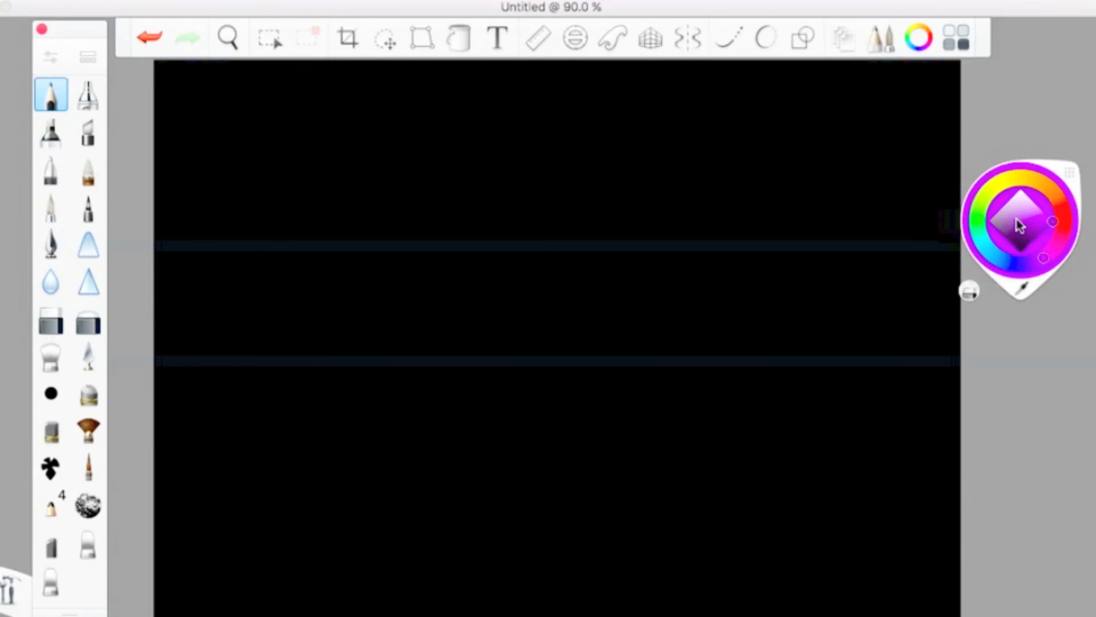
{"action": "left_click_drag", "start_coordinate": [1016, 164], "coordinate": [1021, 153]}
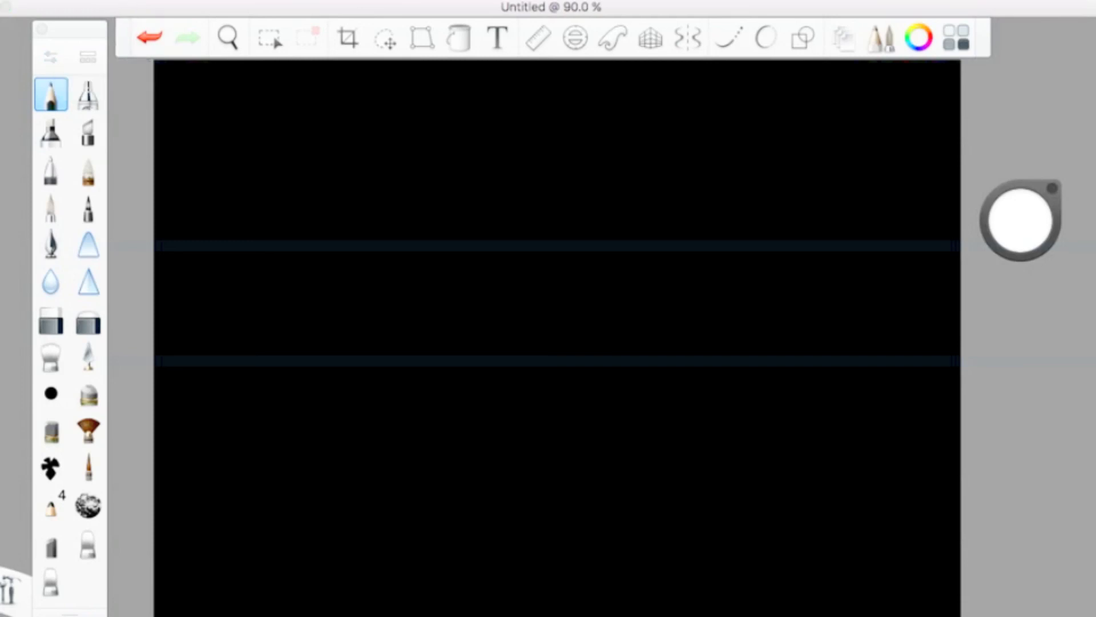
{"action": "left_click", "coordinate": [108, 0]}
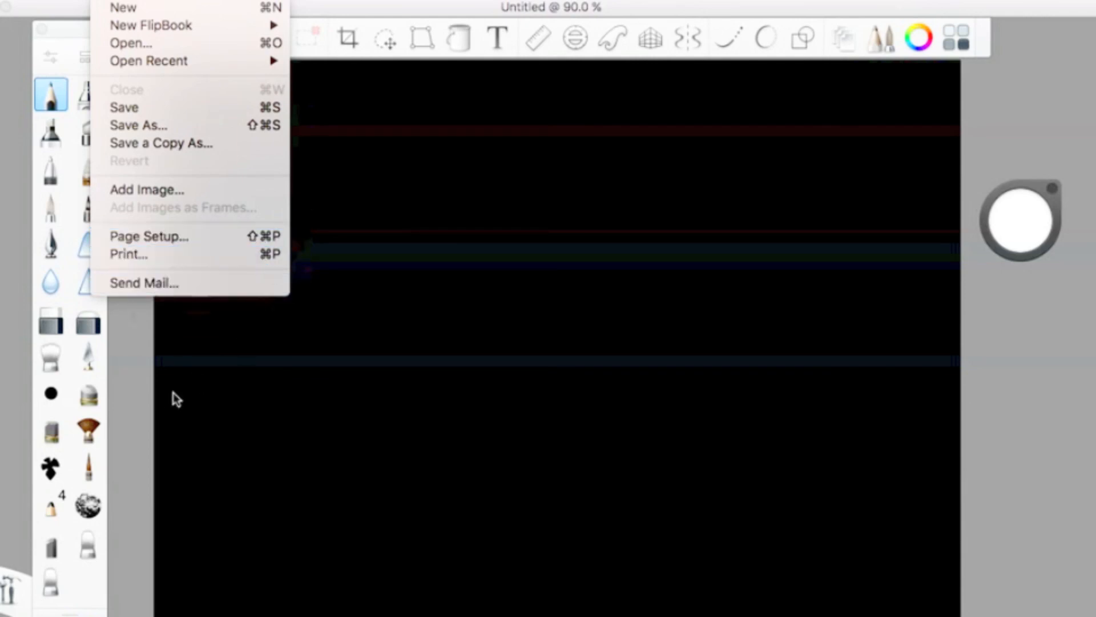
{"action": "left_click", "coordinate": [116, 394]}
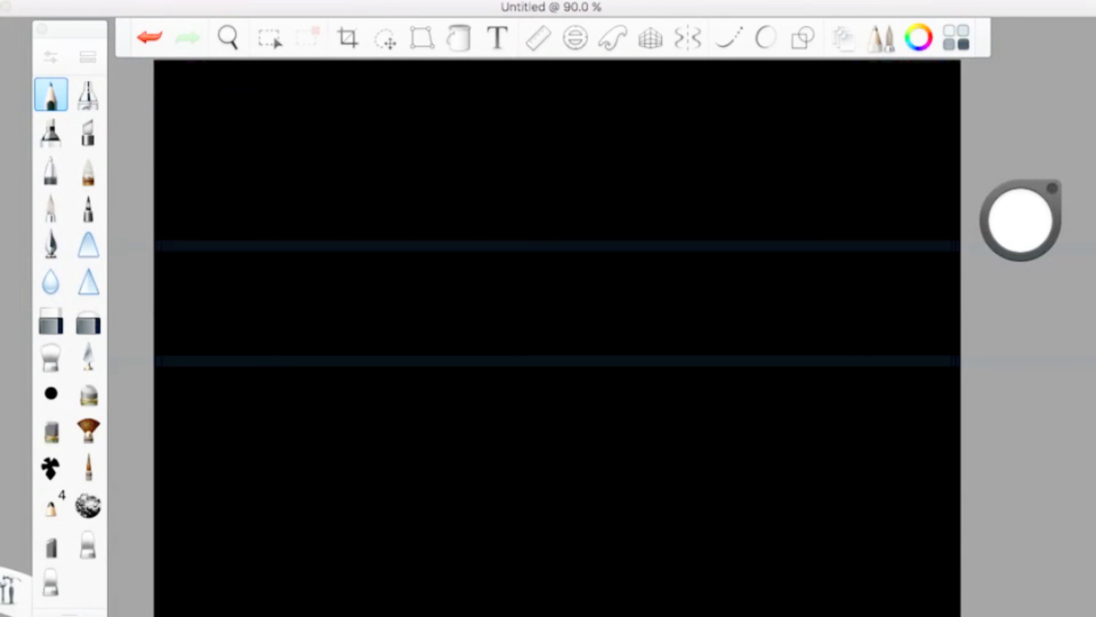
{"action": "left_click", "coordinate": [142, 1]}
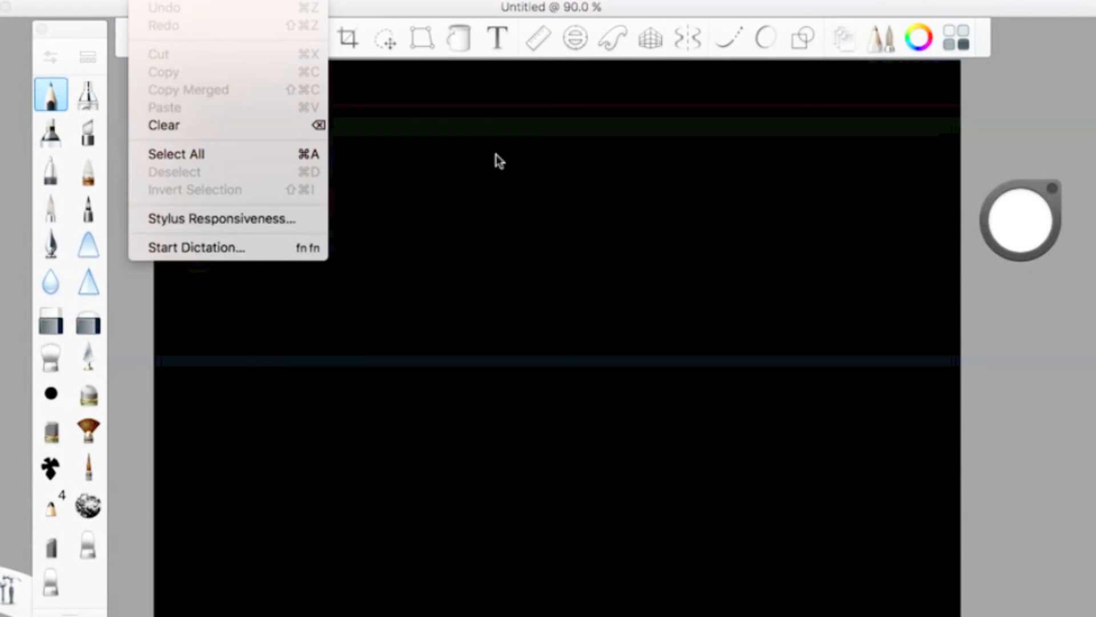
{"action": "left_click", "coordinate": [293, 355]}
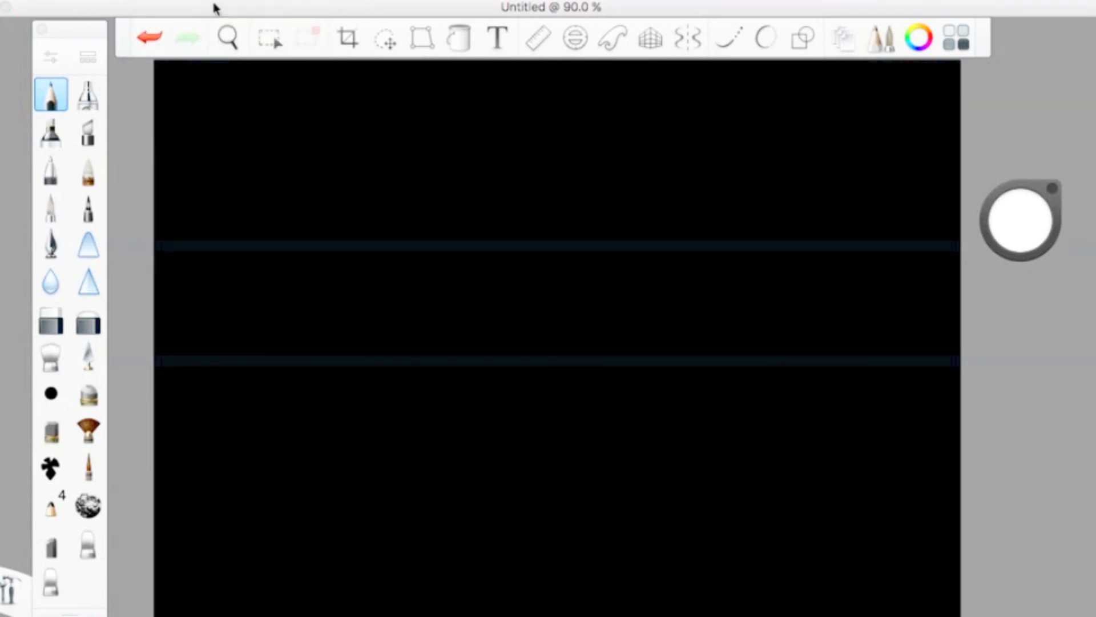
Examine the width, height and anchor options in the Canvas Size settings
{"action": "left_click", "coordinate": [191, 0]}
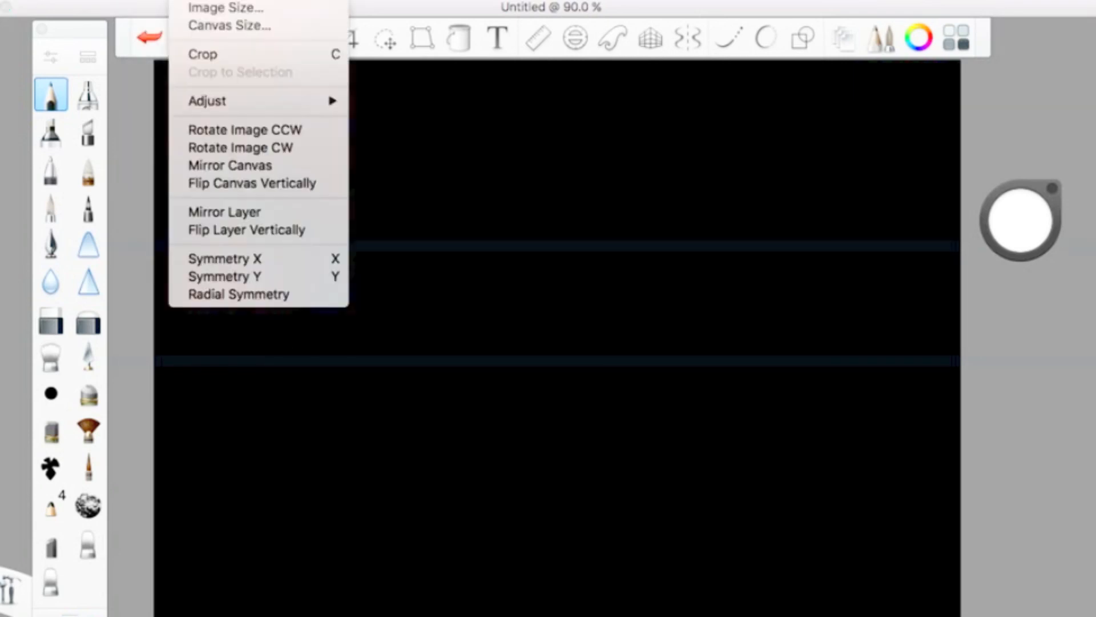
{"action": "left_click", "coordinate": [230, 28]}
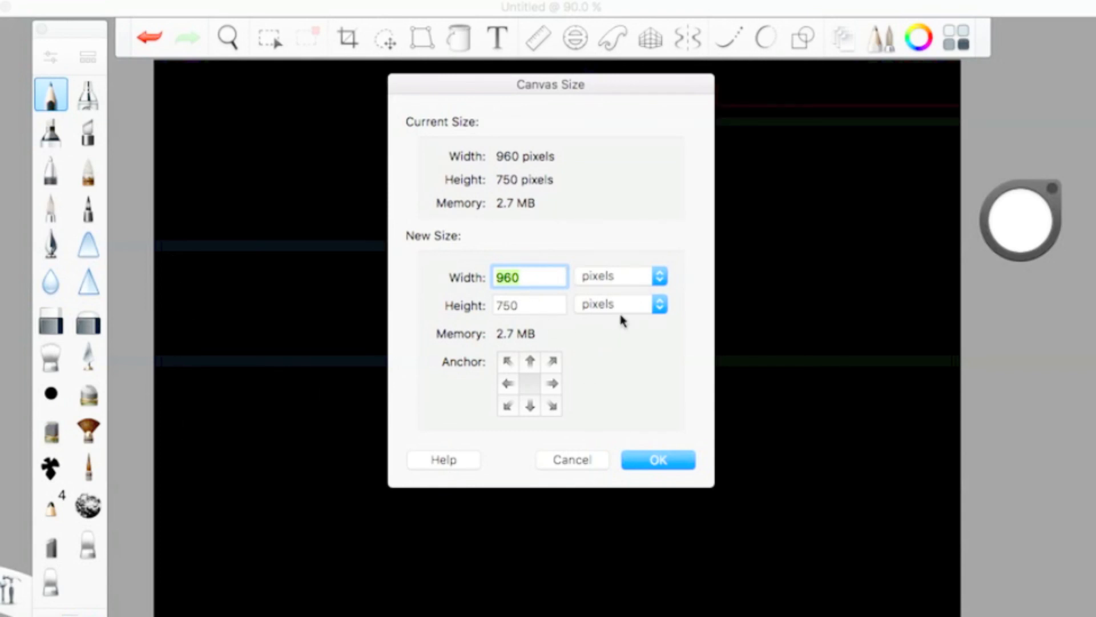
{"action": "left_click", "coordinate": [629, 464]}
{"action": "left_click", "coordinate": [191, 0]}
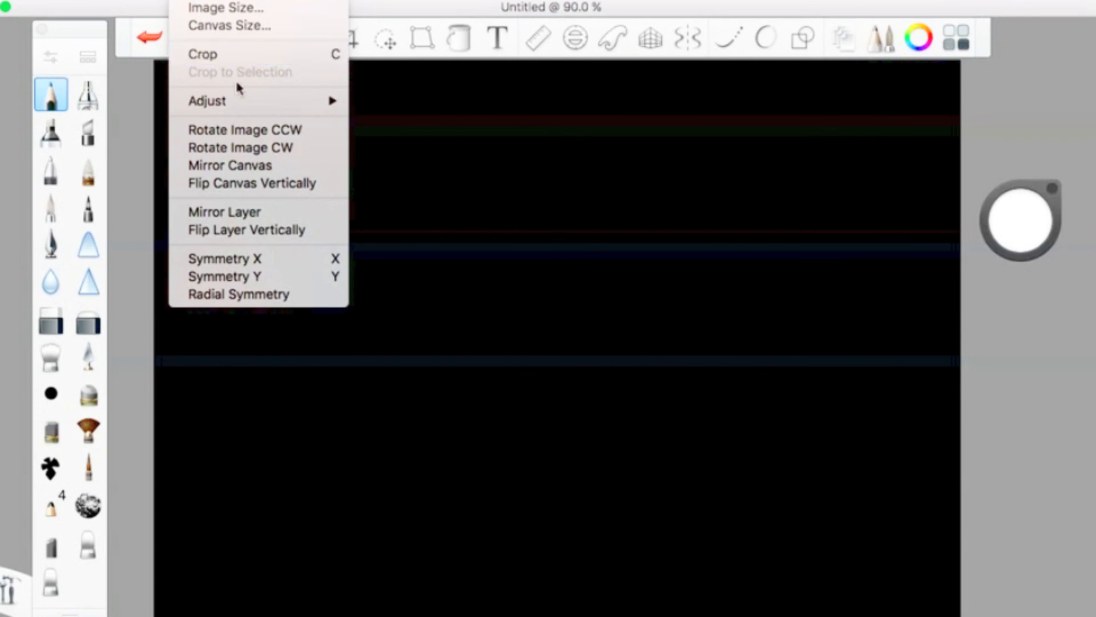
{"action": "mouse_move", "coordinate": [238, 103]}
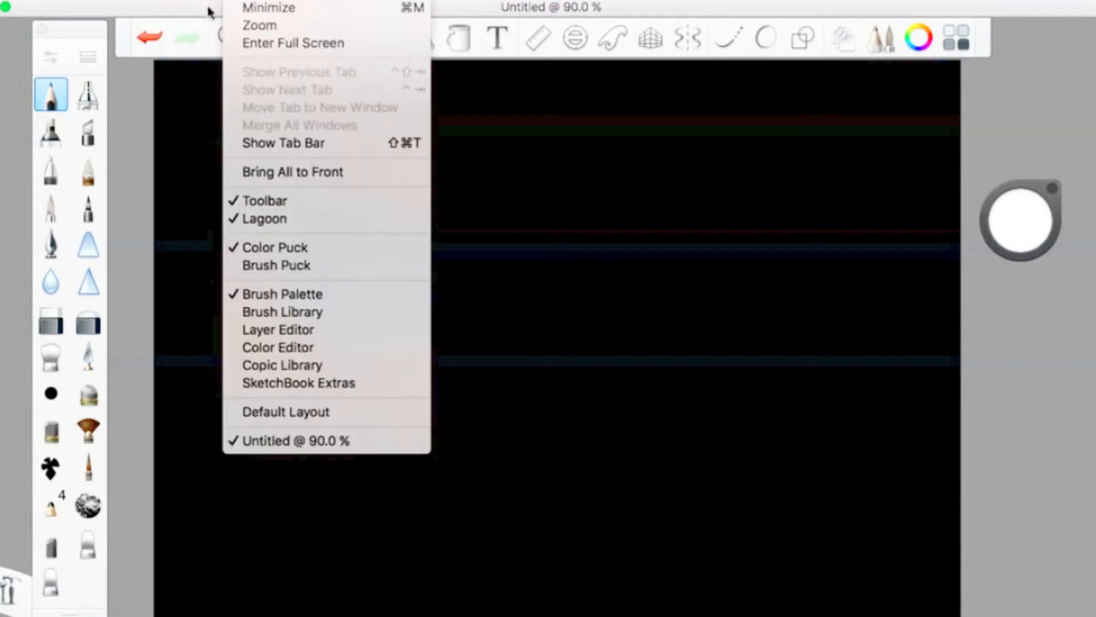
{"action": "left_click", "coordinate": [194, 1]}
{"action": "left_click", "coordinate": [247, 1]}
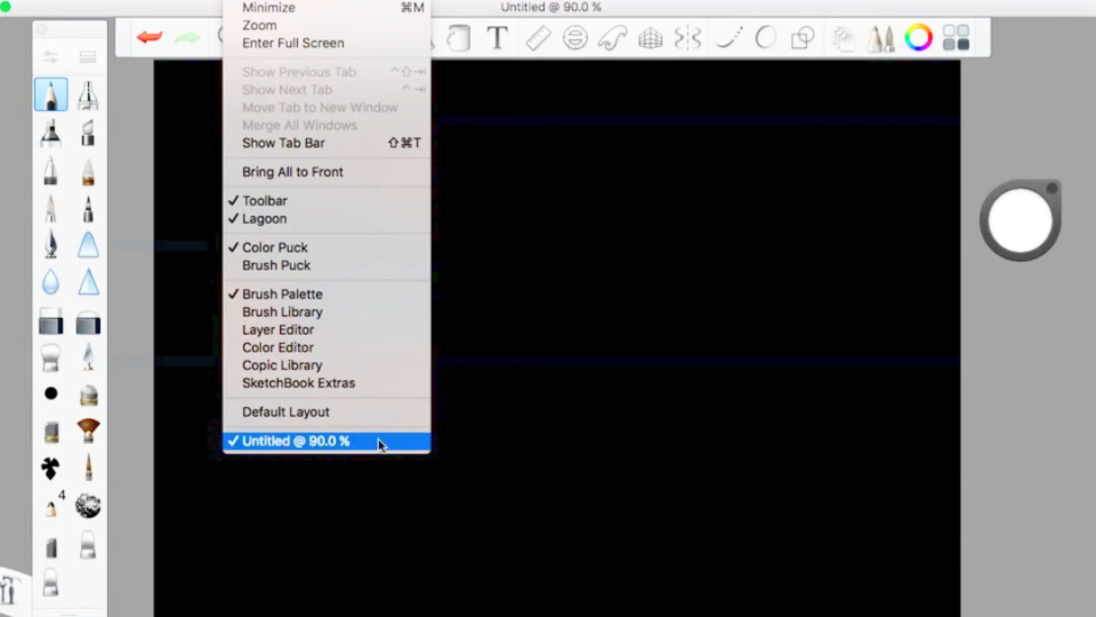
{"action": "key", "text": "Escape"}
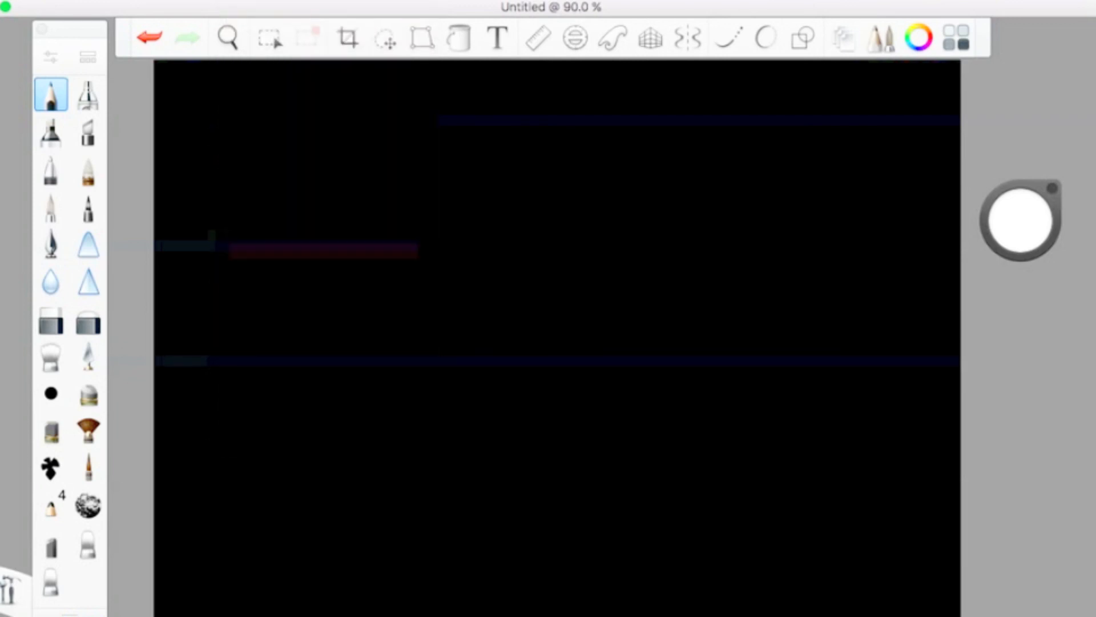
{"action": "left_click", "coordinate": [311, 0]}
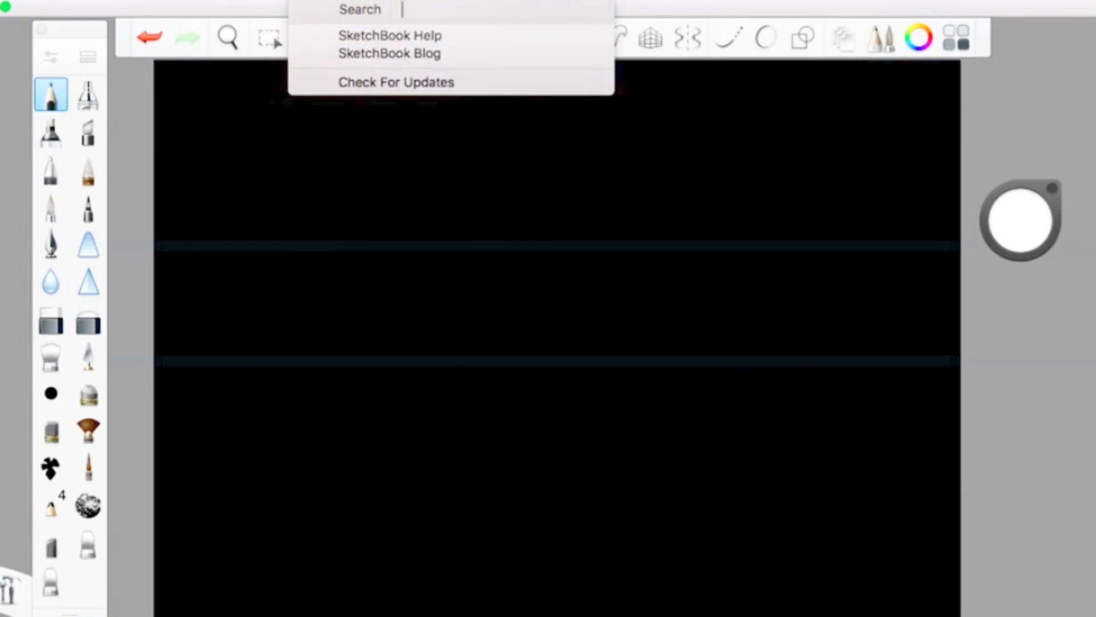
{"action": "left_click", "coordinate": [312, 1]}
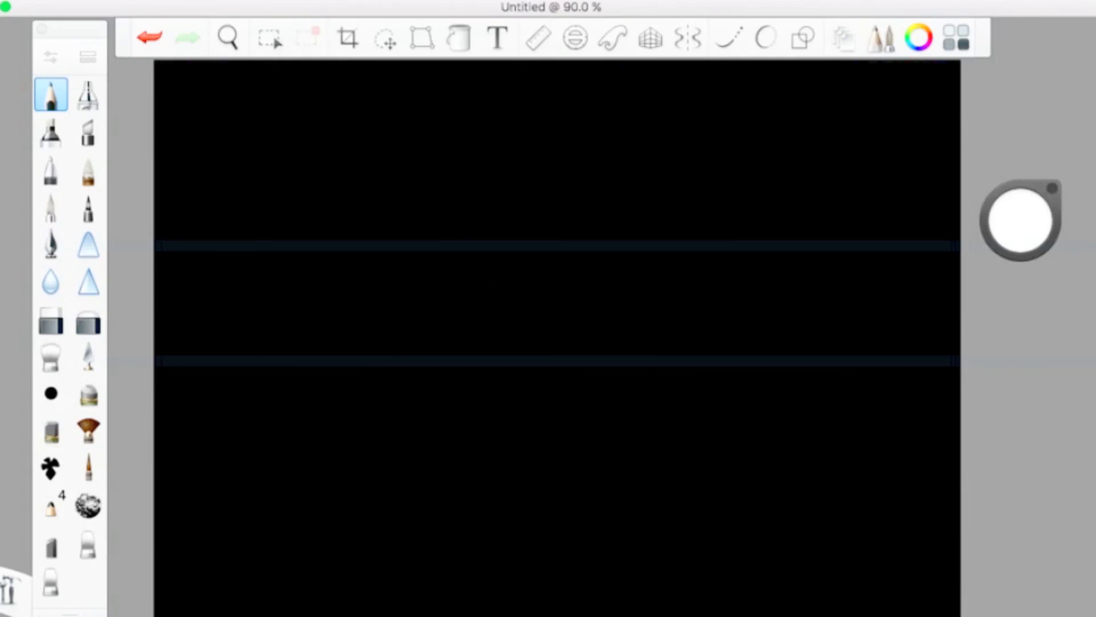
{"action": "left_click", "coordinate": [36, 1]}
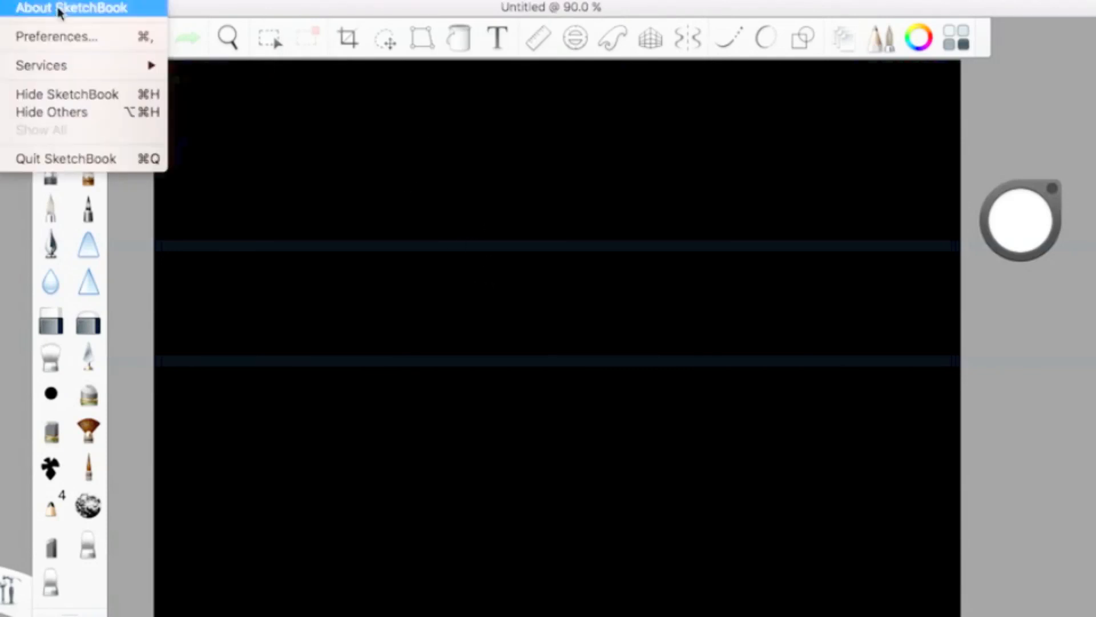
{"action": "left_click", "coordinate": [1, 1]}
{"action": "left_click", "coordinate": [2, 1]}
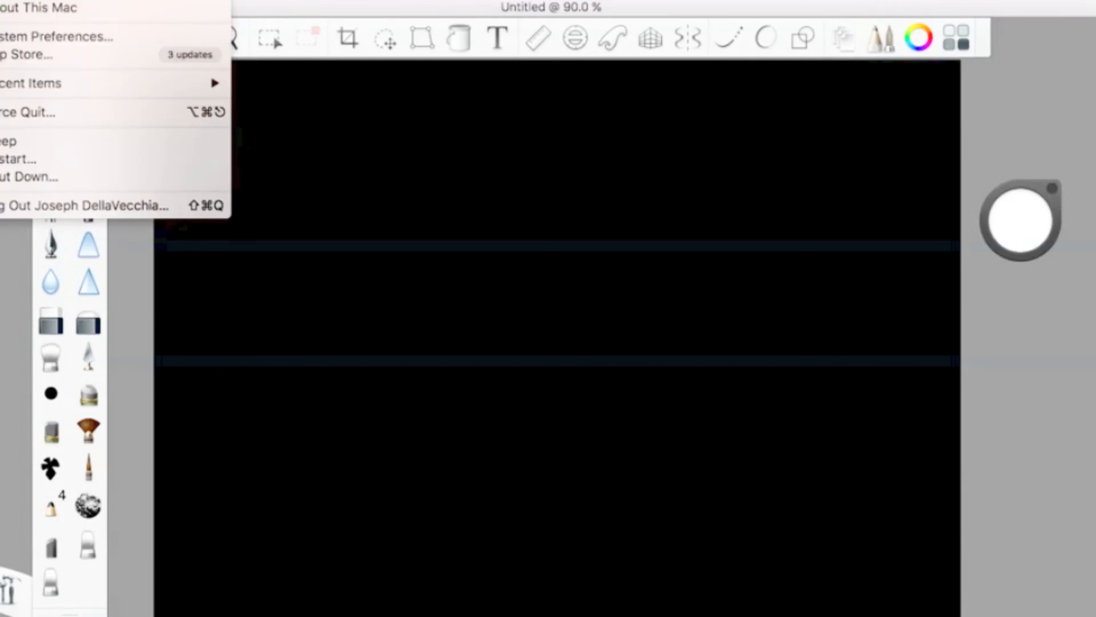
{"action": "left_click", "coordinate": [2, 1]}
{"action": "left_click", "coordinate": [36, 0]}
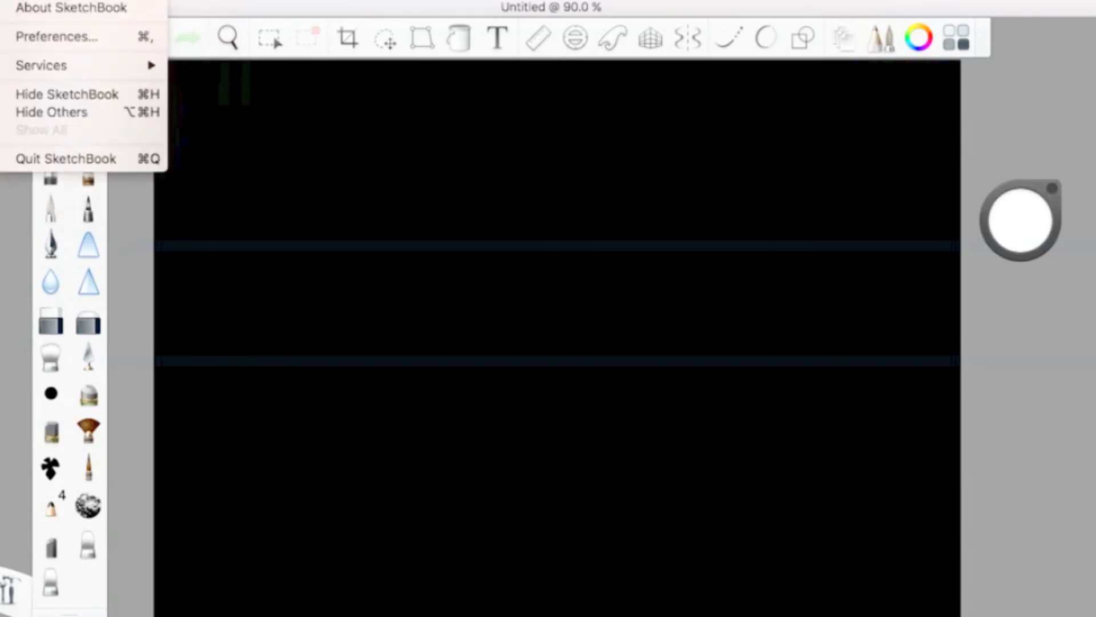
{"action": "left_click", "coordinate": [36, 1]}
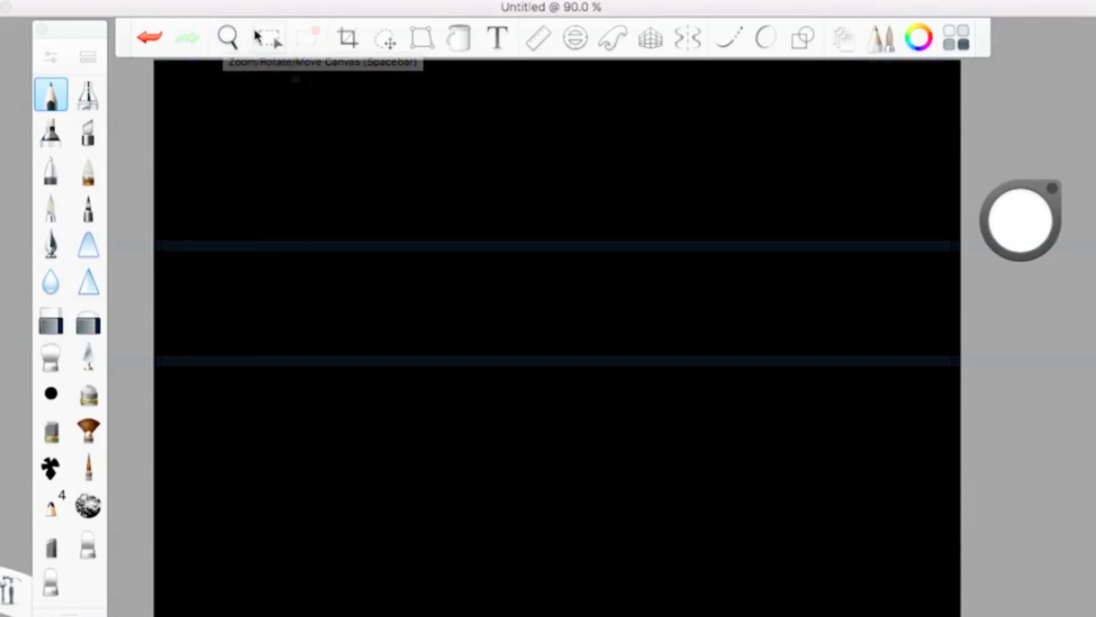
Use the Zoom/Rotate/Move Canvas tool to zoom the canvas out to 88.5 %, and close its view control
{"action": "left_click", "coordinate": [226, 36]}
{"action": "mouse_move", "coordinate": [578, 301]}
{"action": "left_mouse_down"}
{"action": "mouse_move", "coordinate": [567, 281]}
{"action": "mouse_move", "coordinate": [568, 299]}
{"action": "left_mouse_up"}
{"action": "mouse_move", "coordinate": [594, 367]}
{"action": "left_mouse_down"}
{"action": "mouse_move", "coordinate": [599, 354]}
{"action": "mouse_move", "coordinate": [624, 387]}
{"action": "mouse_move", "coordinate": [601, 350]}
{"action": "left_mouse_up"}
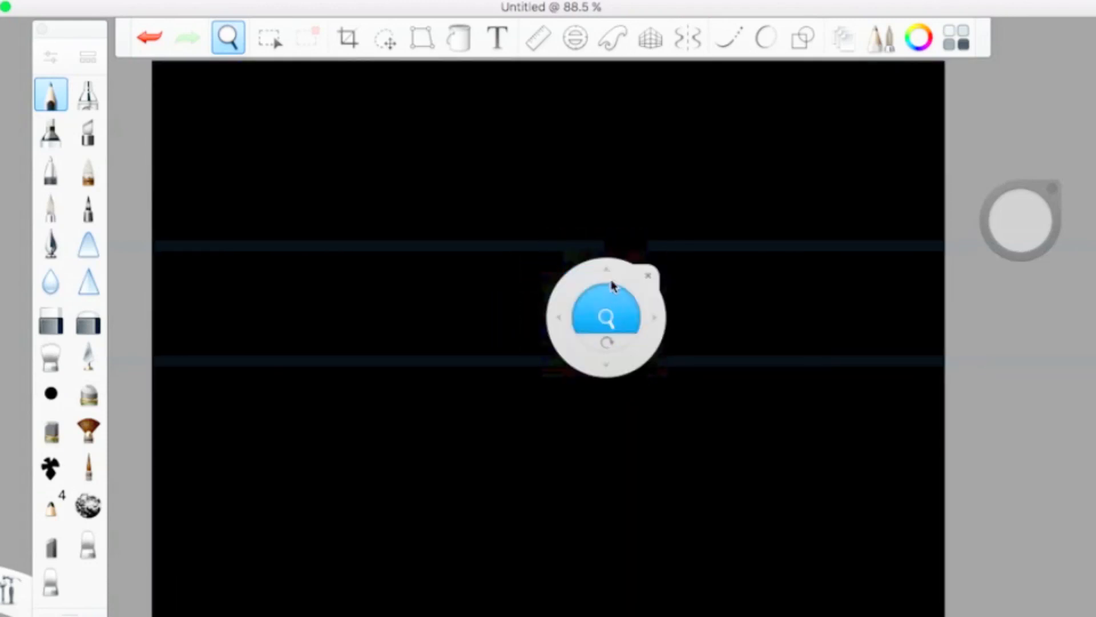
{"action": "left_click_drag", "start_coordinate": [607, 341], "coordinate": [551, 366]}
{"action": "left_click_drag", "start_coordinate": [541, 309], "coordinate": [582, 352]}
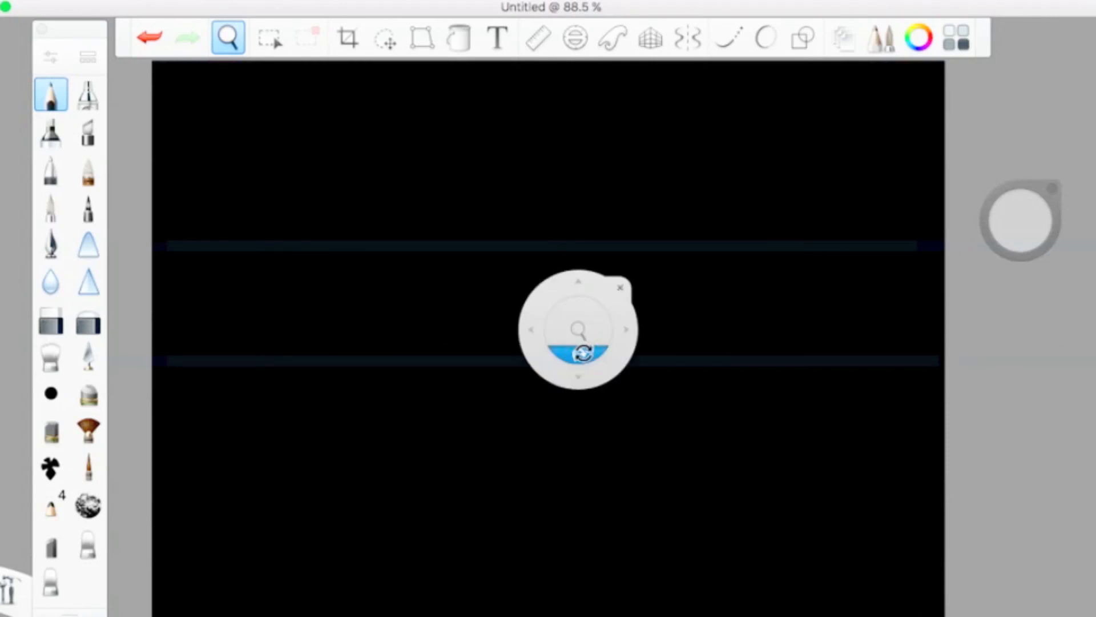
{"action": "left_click", "coordinate": [620, 287]}
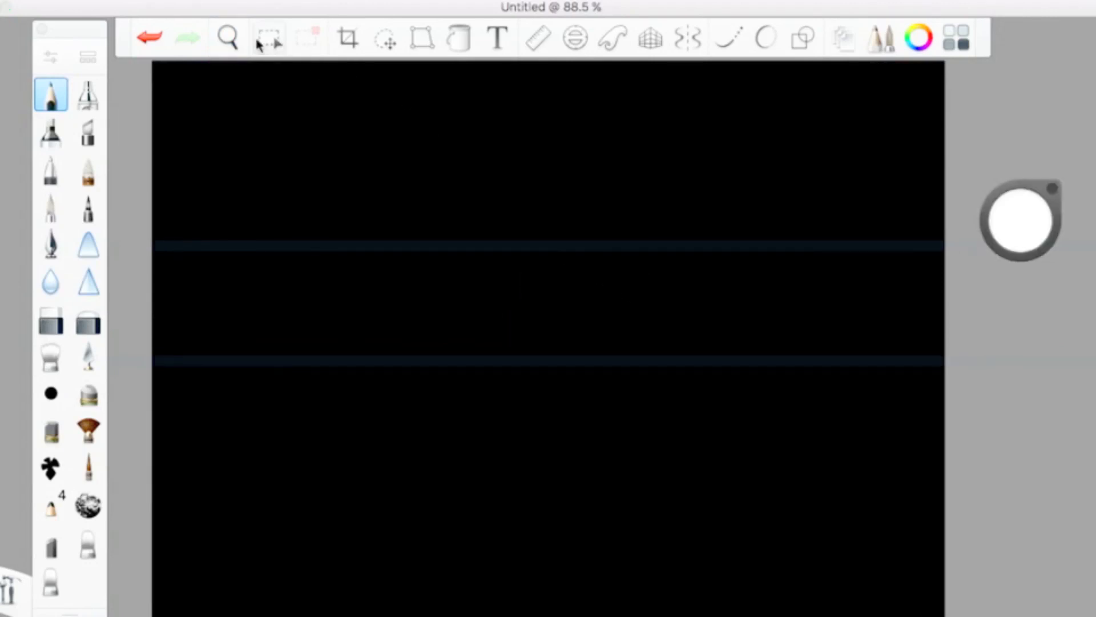
Examine the selection tool options, including the marquee shapes and Deselect, and close them
{"action": "left_click", "coordinate": [259, 41]}
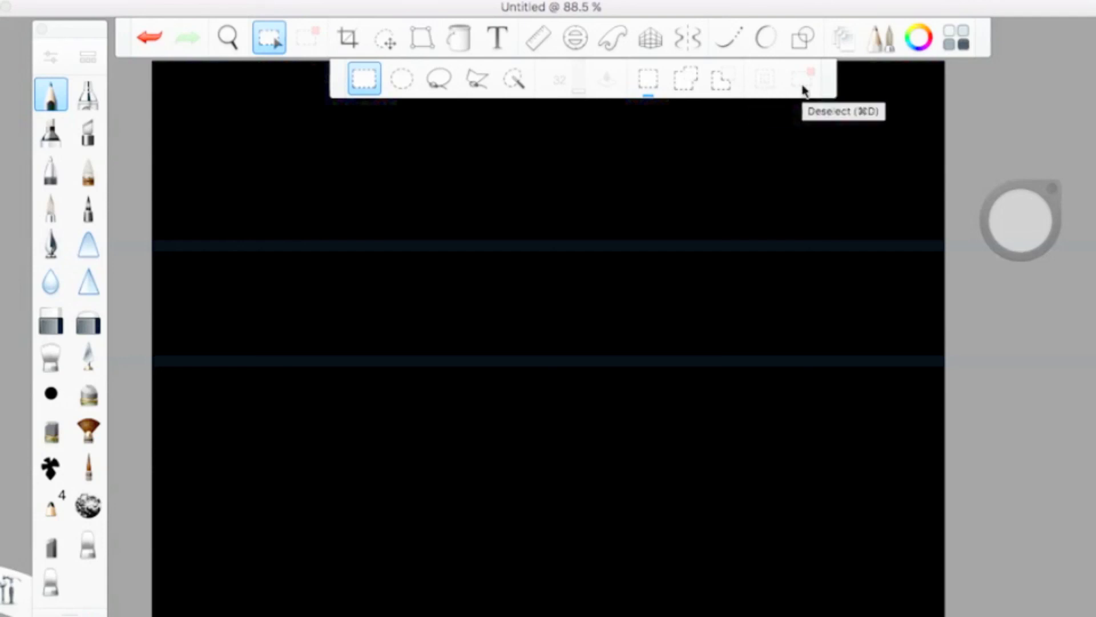
{"action": "left_click", "coordinate": [269, 35]}
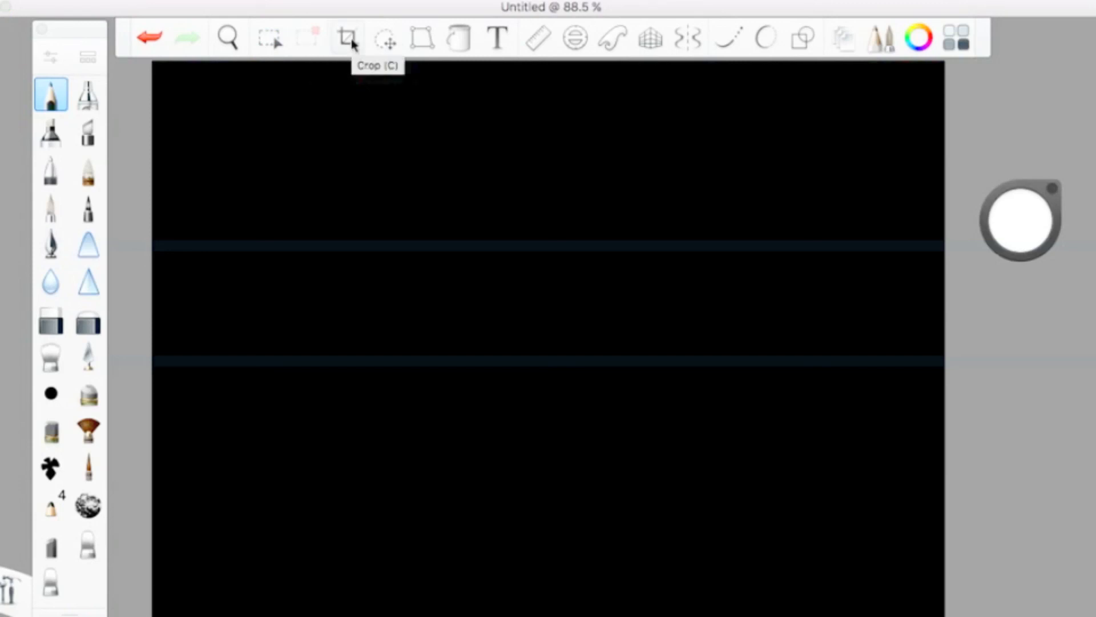
Try shifting the layer slightly with the Distort transform, discard the change, and leave the transform tool
{"action": "left_click", "coordinate": [423, 40]}
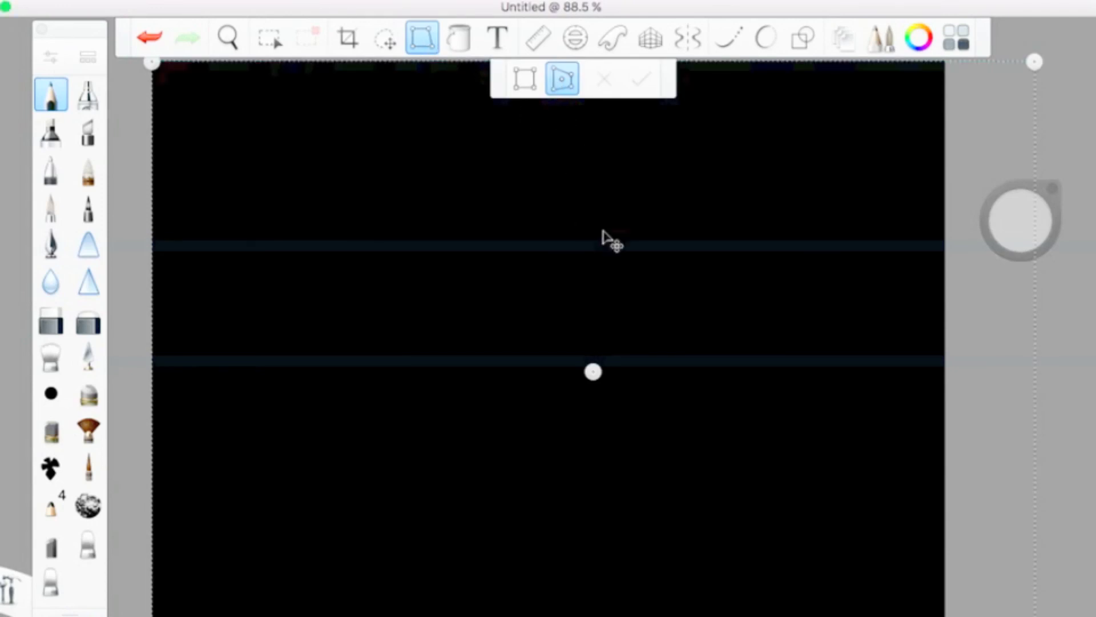
{"action": "mouse_move", "coordinate": [575, 203]}
{"action": "left_mouse_down"}
{"action": "mouse_move", "coordinate": [618, 217]}
{"action": "mouse_move", "coordinate": [682, 277]}
{"action": "mouse_move", "coordinate": [720, 333]}
{"action": "mouse_move", "coordinate": [736, 414]}
{"action": "mouse_move", "coordinate": [724, 379]}
{"action": "mouse_move", "coordinate": [622, 232]}
{"action": "mouse_move", "coordinate": [570, 185]}
{"action": "left_mouse_up"}
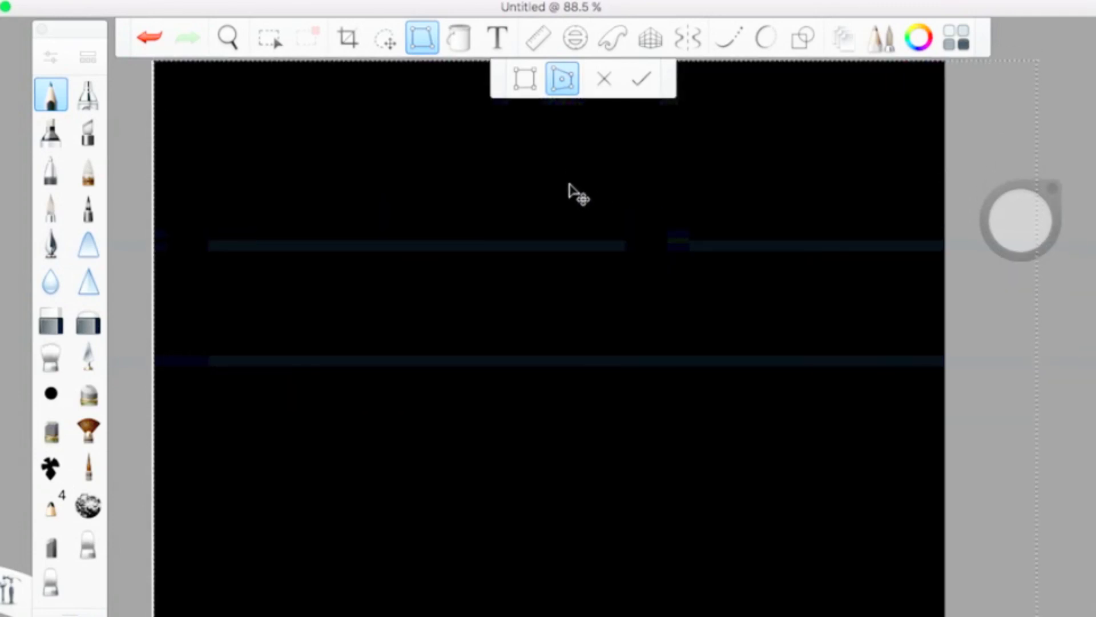
{"action": "left_click", "coordinate": [607, 81]}
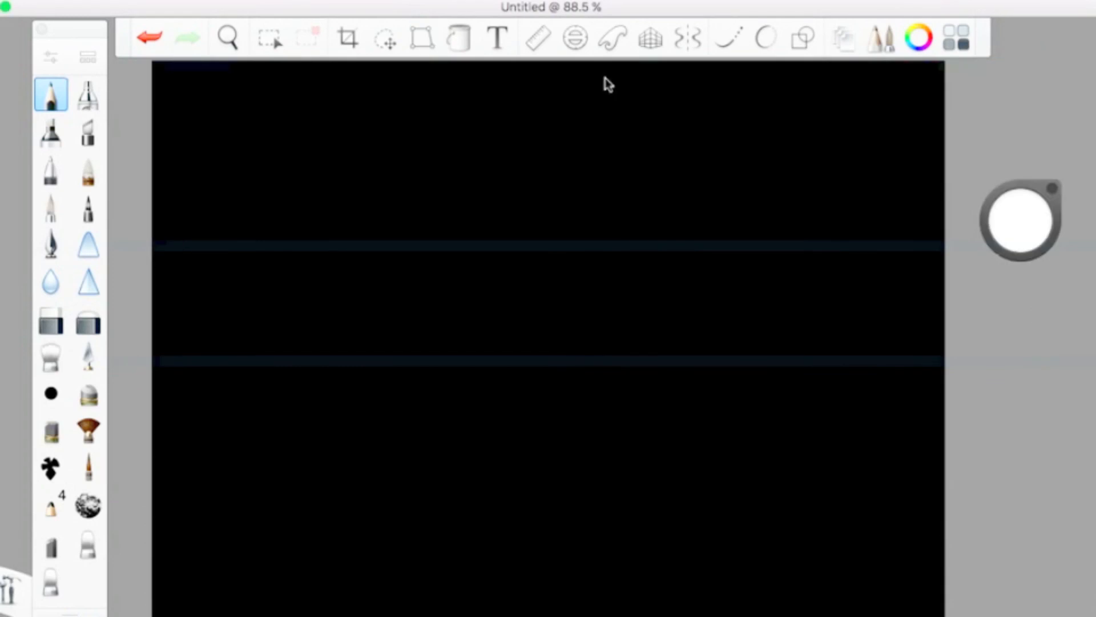
{"action": "left_click", "coordinate": [422, 39]}
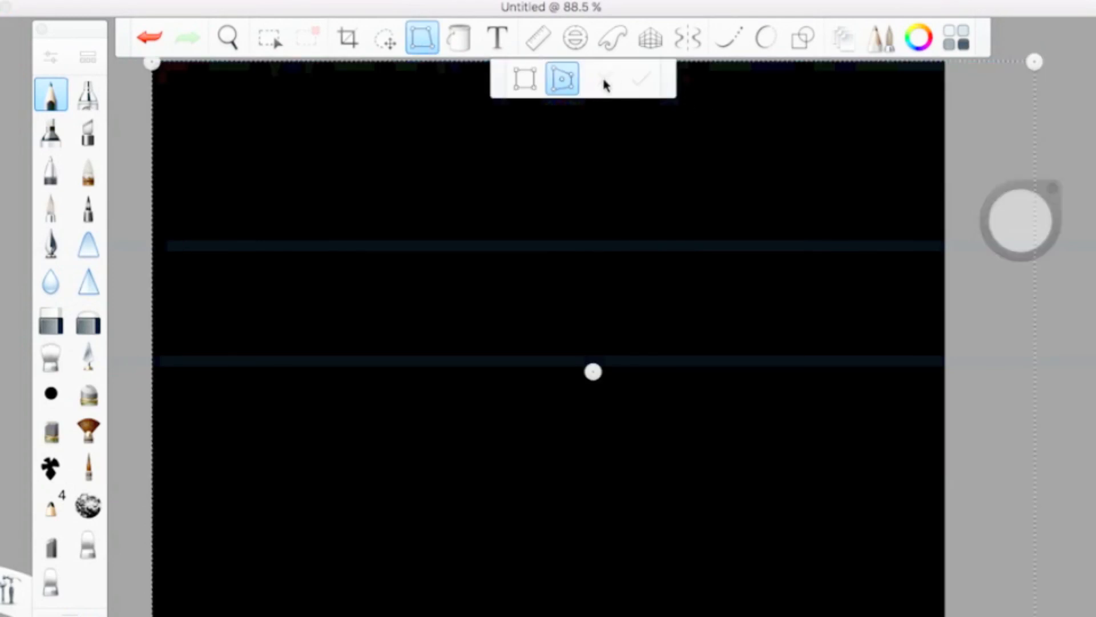
{"action": "left_click", "coordinate": [422, 37]}
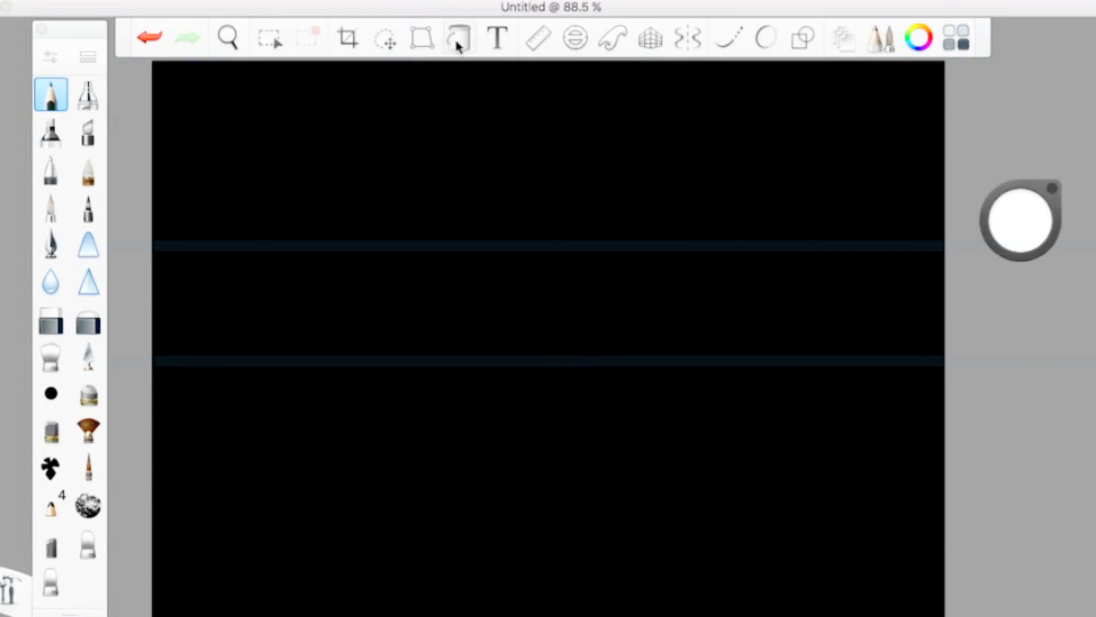
Try a radial gradient fill in red, black and white on the canvas, enlarge it by moving its centre, and discard it
{"action": "left_click", "coordinate": [458, 40]}
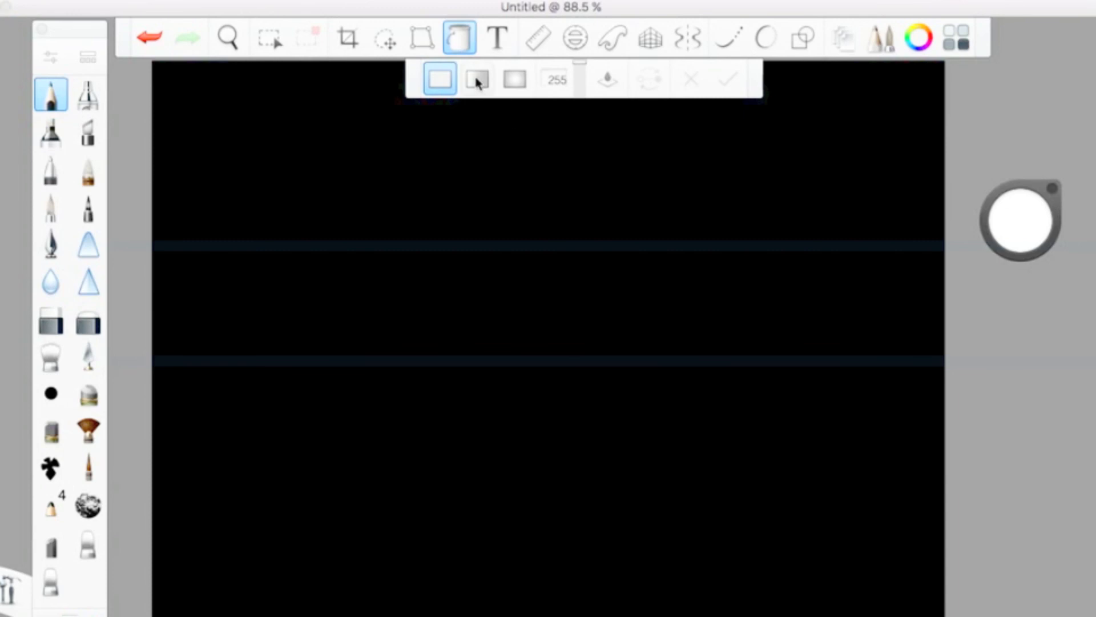
{"action": "left_click", "coordinate": [515, 80]}
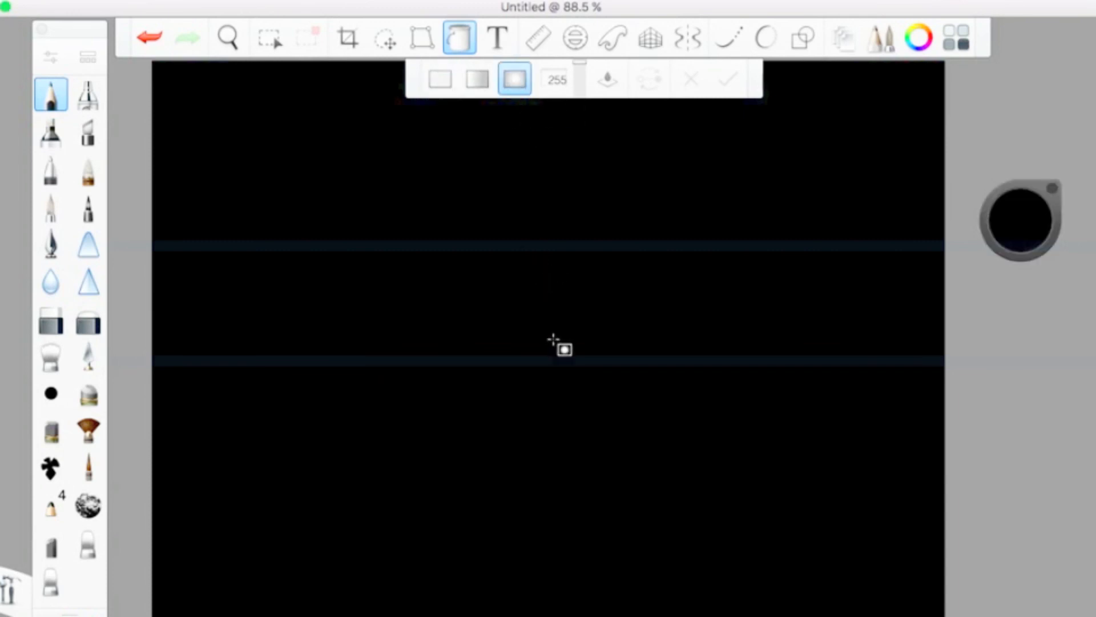
{"action": "mouse_move", "coordinate": [528, 327]}
{"action": "left_mouse_down"}
{"action": "mouse_move", "coordinate": [695, 478]}
{"action": "mouse_move", "coordinate": [785, 580]}
{"action": "mouse_move", "coordinate": [854, 616]}
{"action": "mouse_move", "coordinate": [826, 585]}
{"action": "mouse_move", "coordinate": [687, 301]}
{"action": "mouse_move", "coordinate": [656, 265]}
{"action": "mouse_move", "coordinate": [538, 324]}
{"action": "left_mouse_up"}
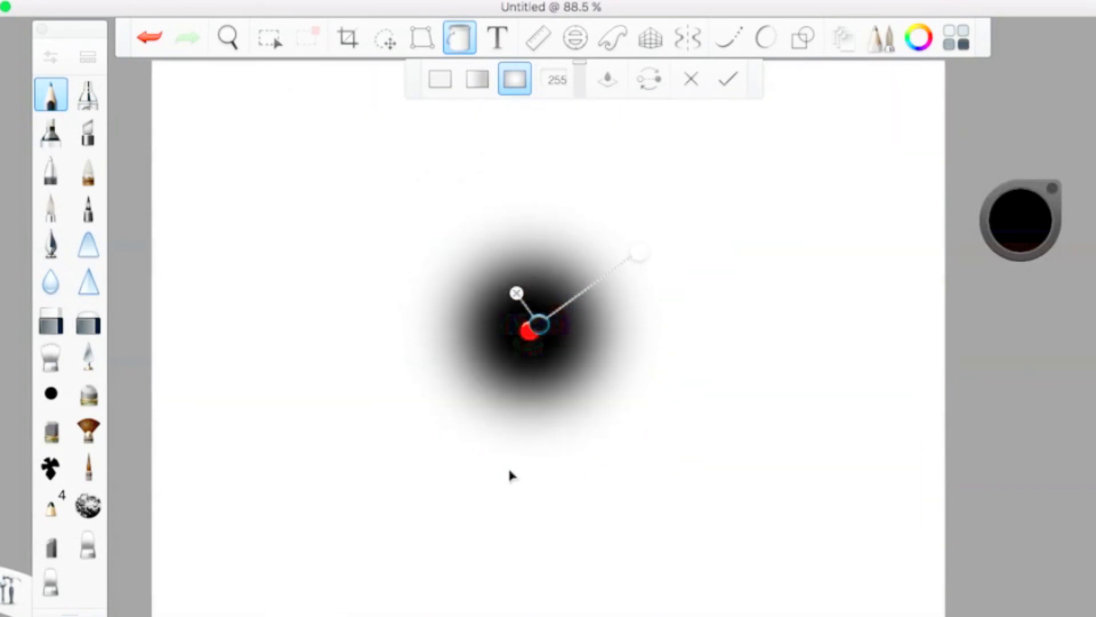
{"action": "left_click_drag", "start_coordinate": [509, 470], "coordinate": [711, 227]}
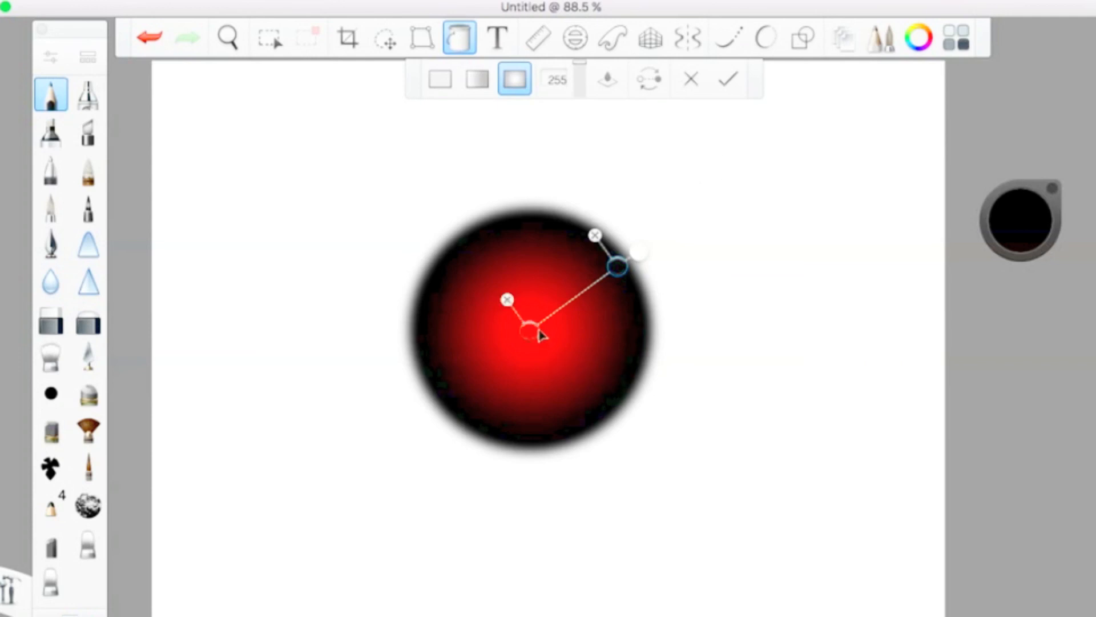
{"action": "left_click_drag", "start_coordinate": [537, 328], "coordinate": [414, 472]}
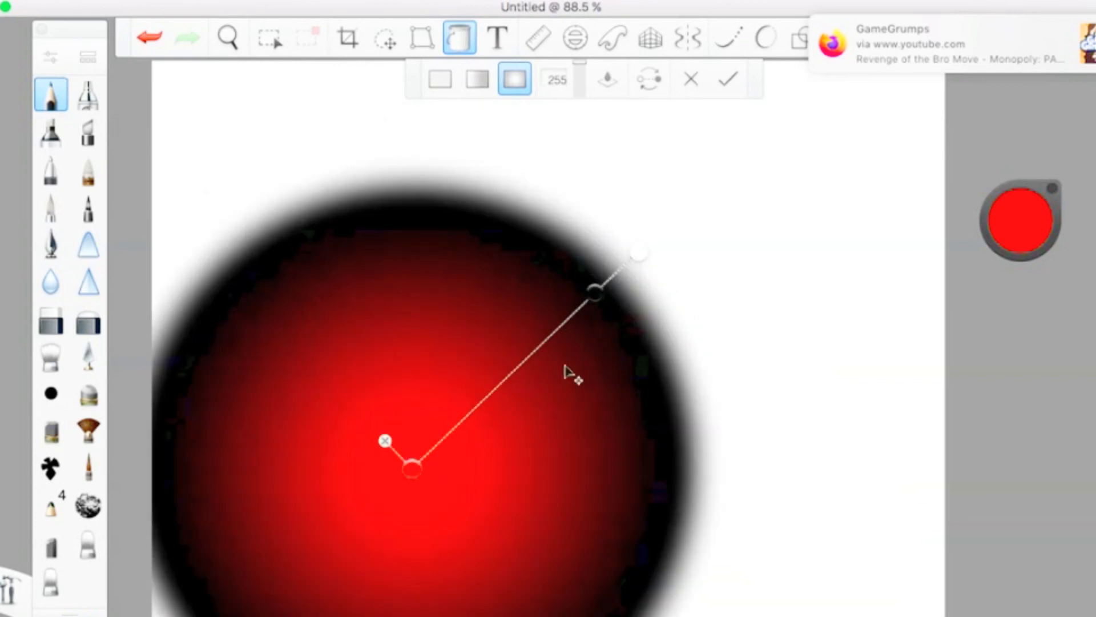
{"action": "left_click", "coordinate": [698, 88]}
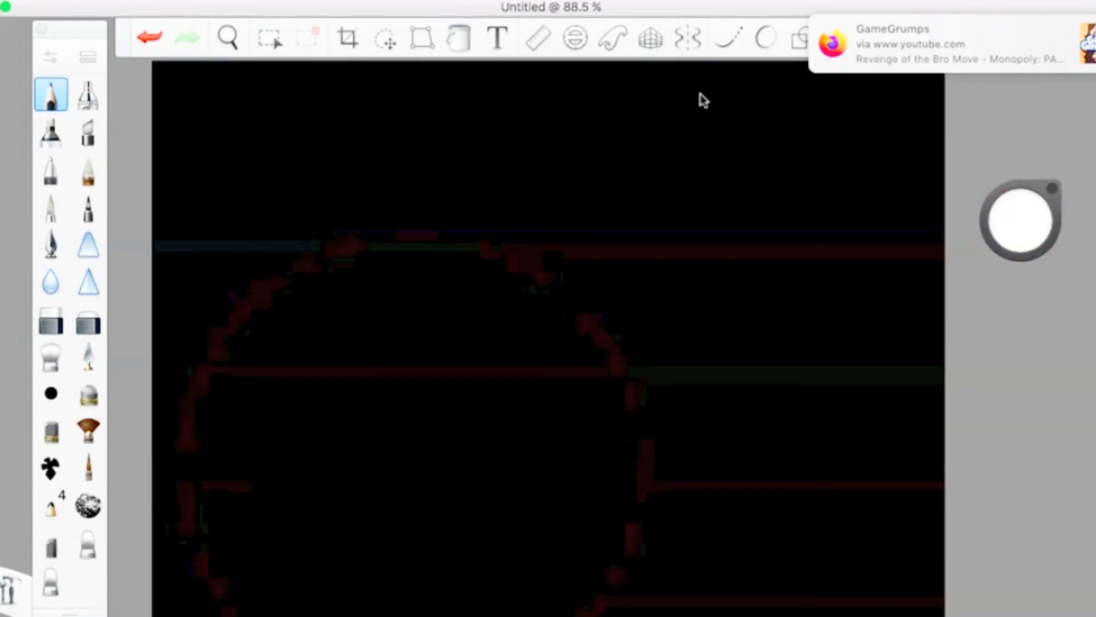
Examine the fill options and the Edit Text Layer dialog, and close both without filling or adding text
{"action": "left_click", "coordinate": [458, 39]}
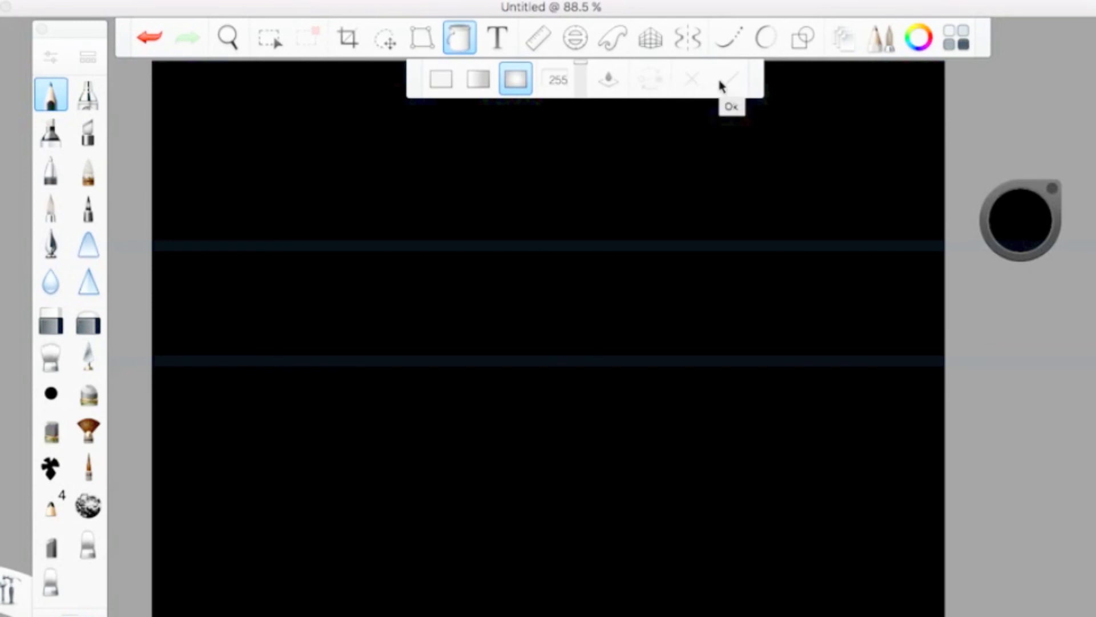
{"action": "left_click", "coordinate": [495, 40]}
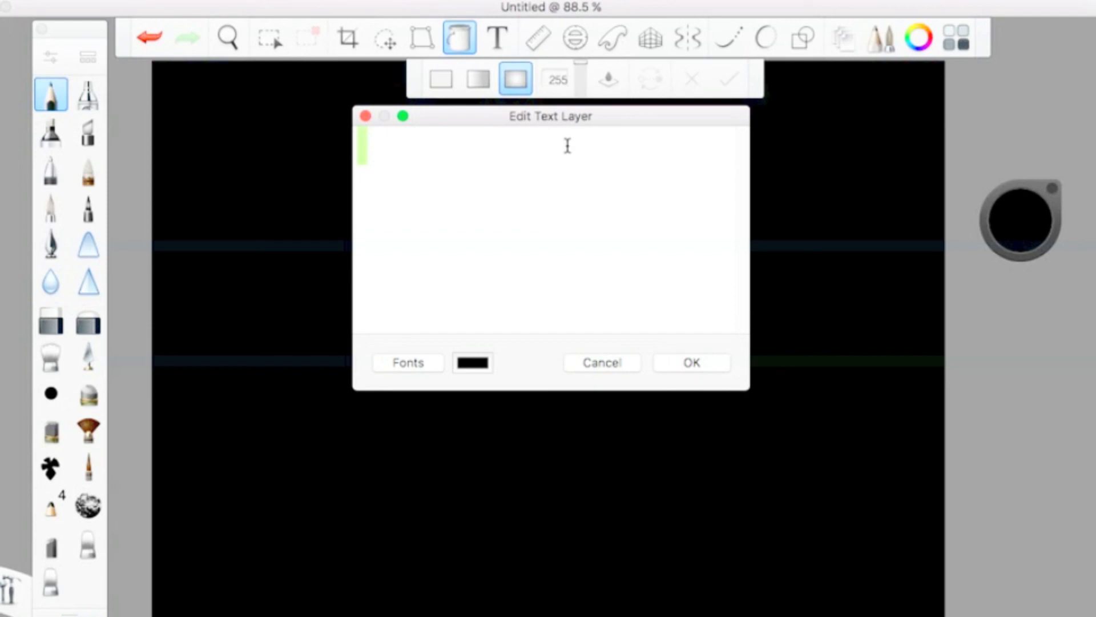
{"action": "left_click", "coordinate": [607, 368]}
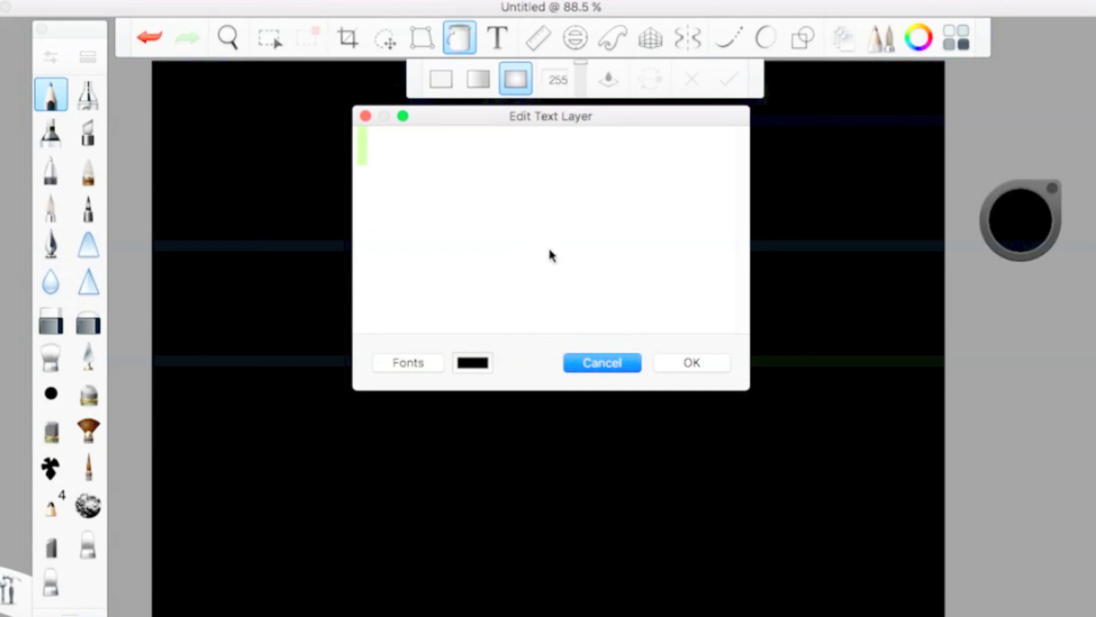
{"action": "key", "text": "Escape"}
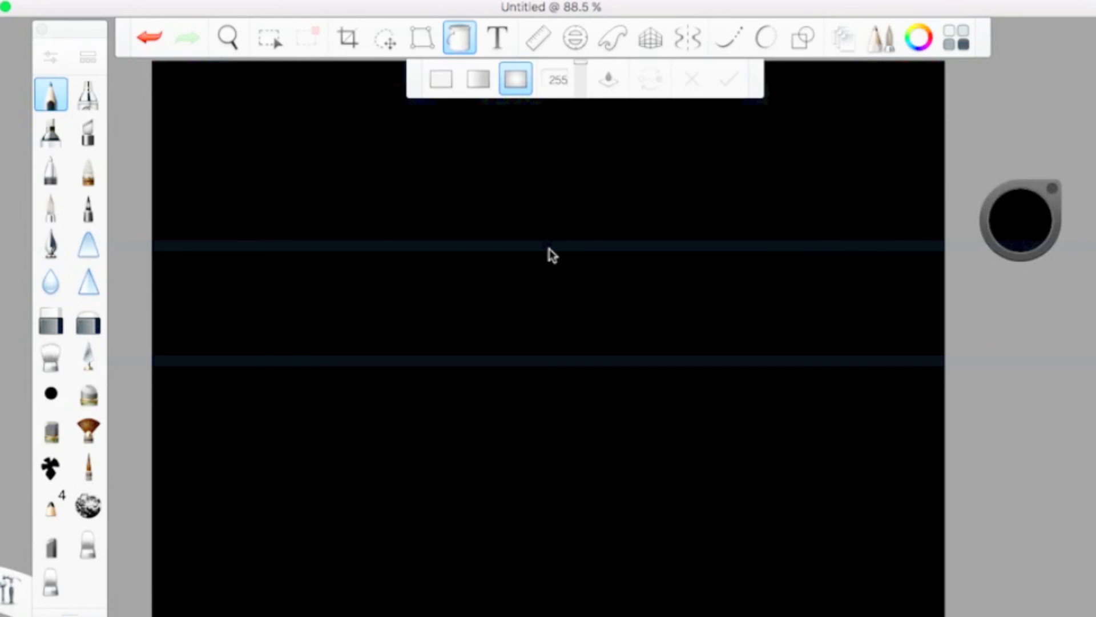
{"action": "left_click", "coordinate": [462, 42]}
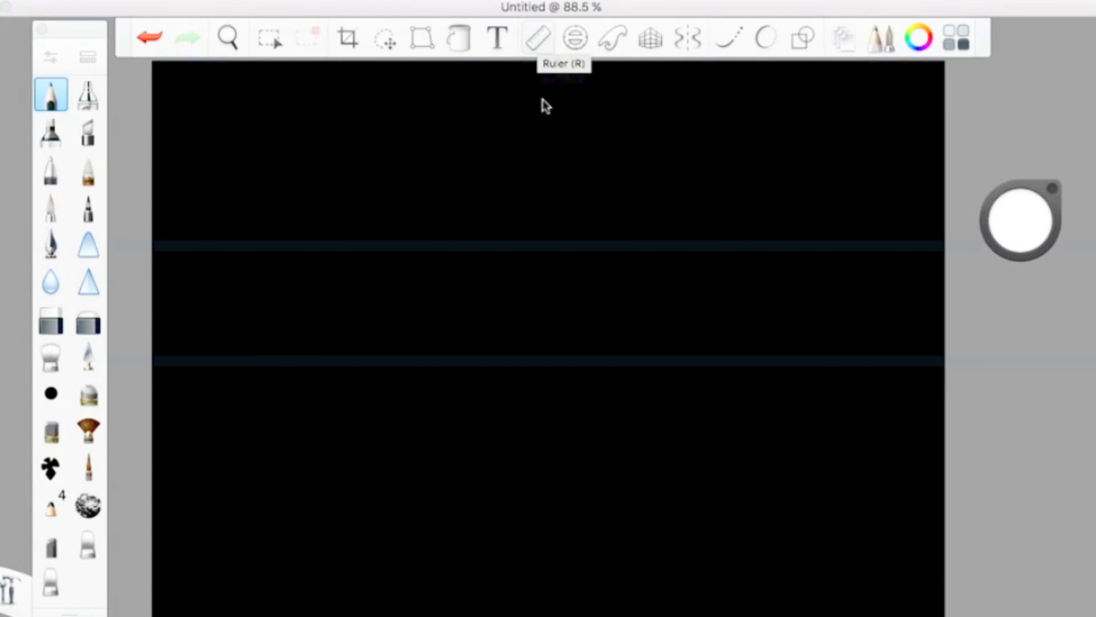
Try the Ruler guide by moving it on the canvas and rotating it to vertical, and hide it
{"action": "key", "text": "r"}
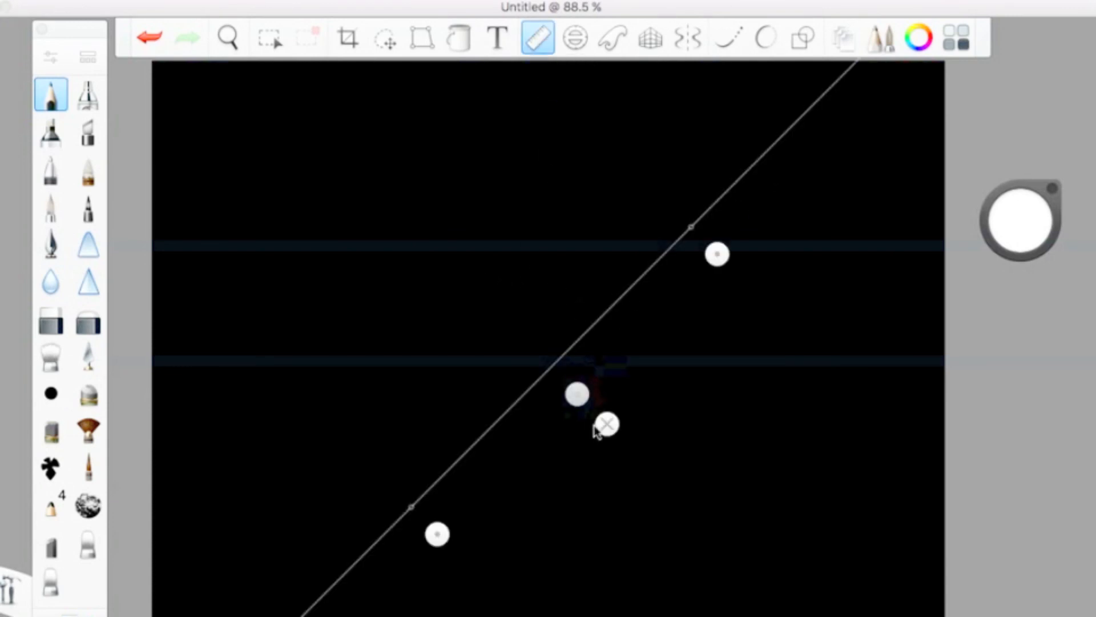
{"action": "left_click_drag", "start_coordinate": [577, 393], "coordinate": [553, 379]}
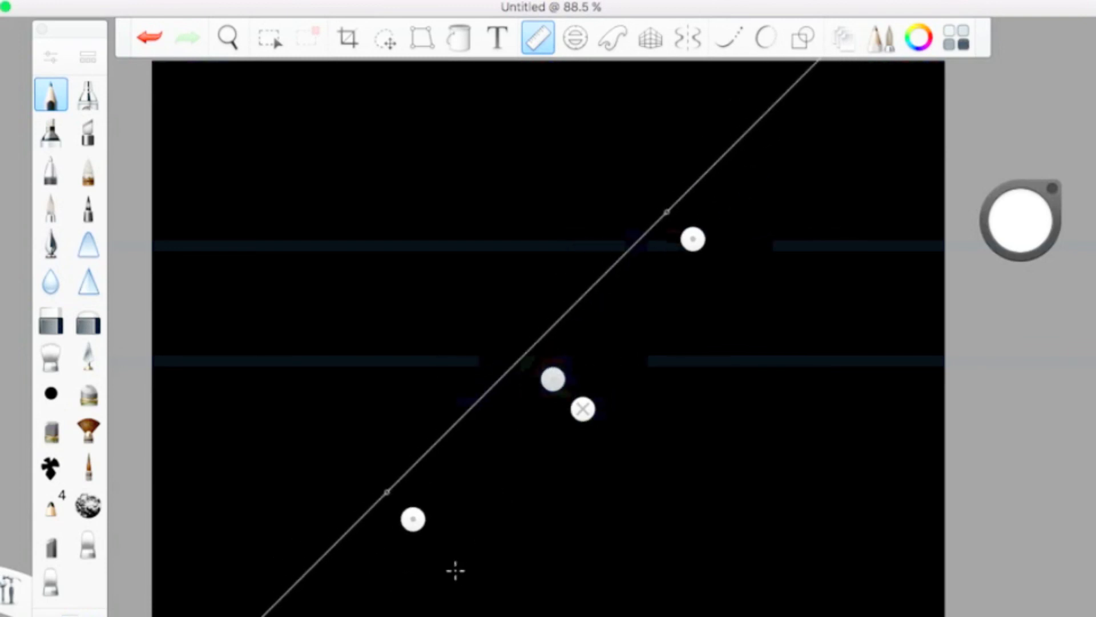
{"action": "left_click_drag", "start_coordinate": [413, 521], "coordinate": [691, 546]}
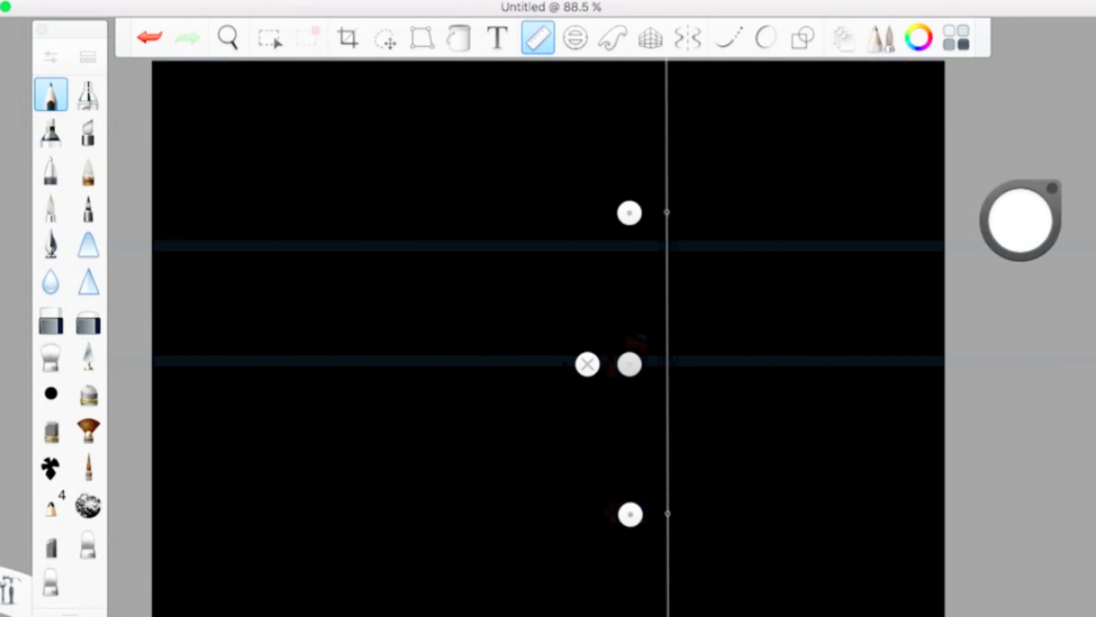
{"action": "left_click", "coordinate": [540, 50]}
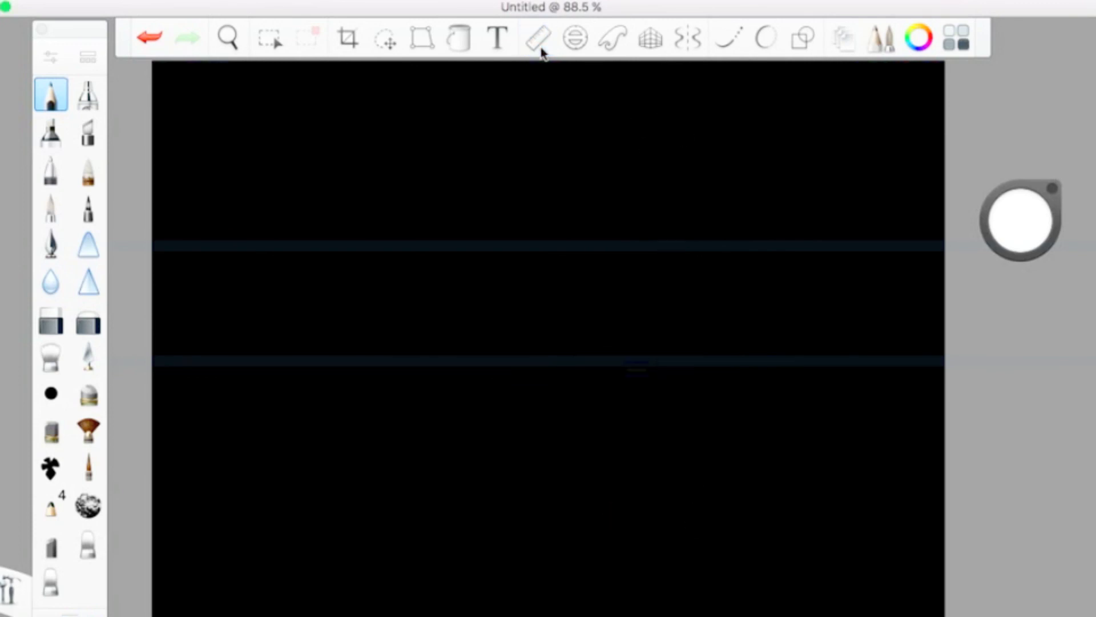
Show the Ellipse guide and set the Pencil brush to size 6.2 and 100% opacity
{"action": "left_click", "coordinate": [583, 40]}
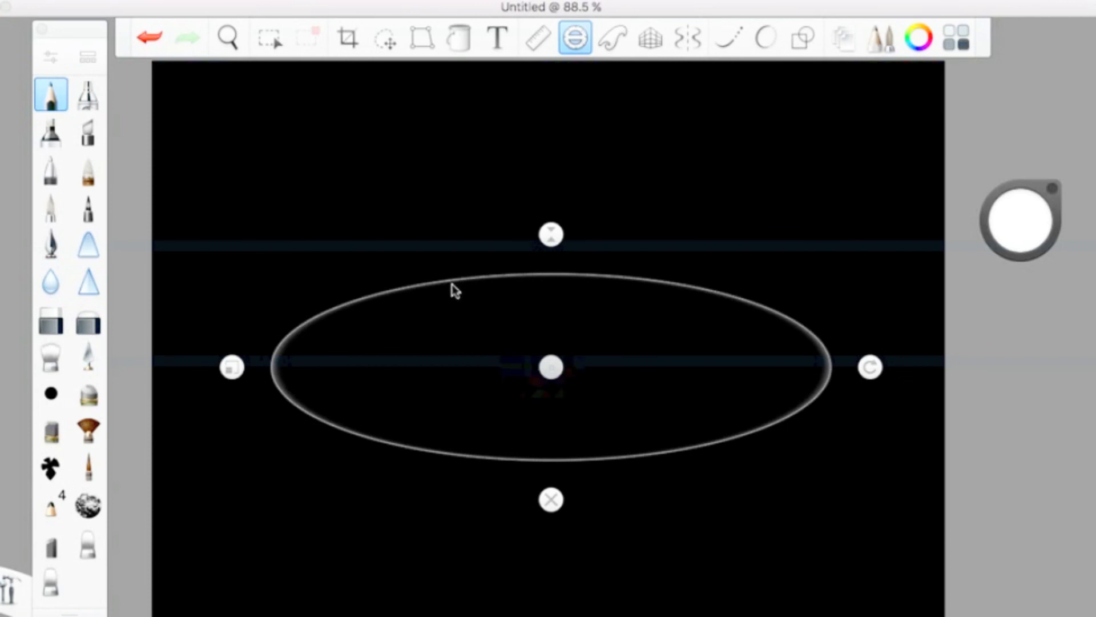
{"action": "left_click", "coordinate": [52, 62]}
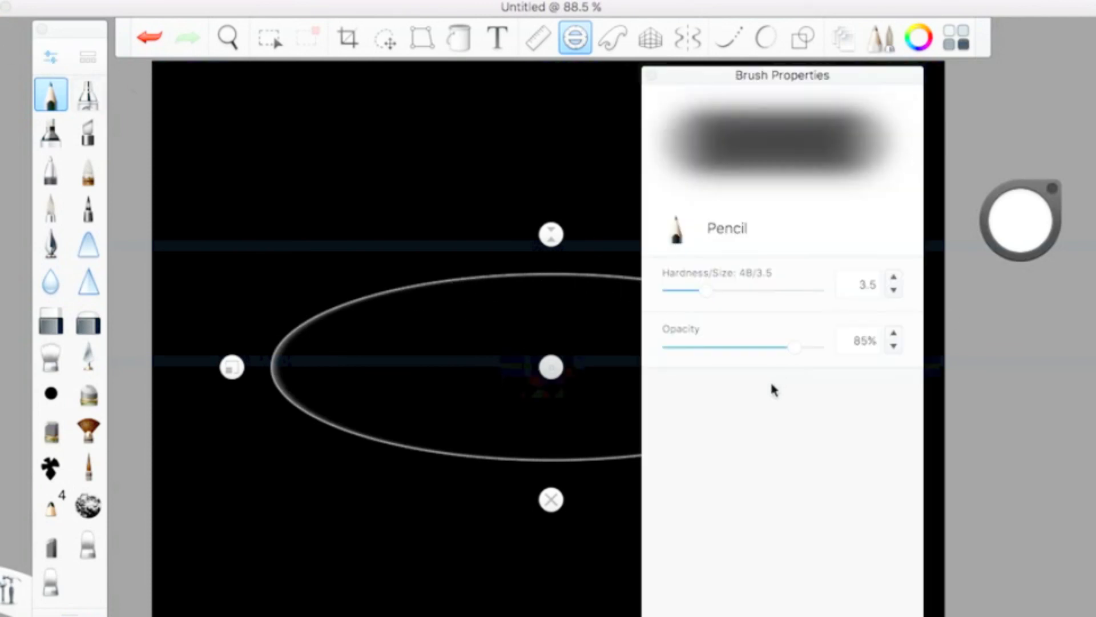
{"action": "left_click", "coordinate": [733, 292]}
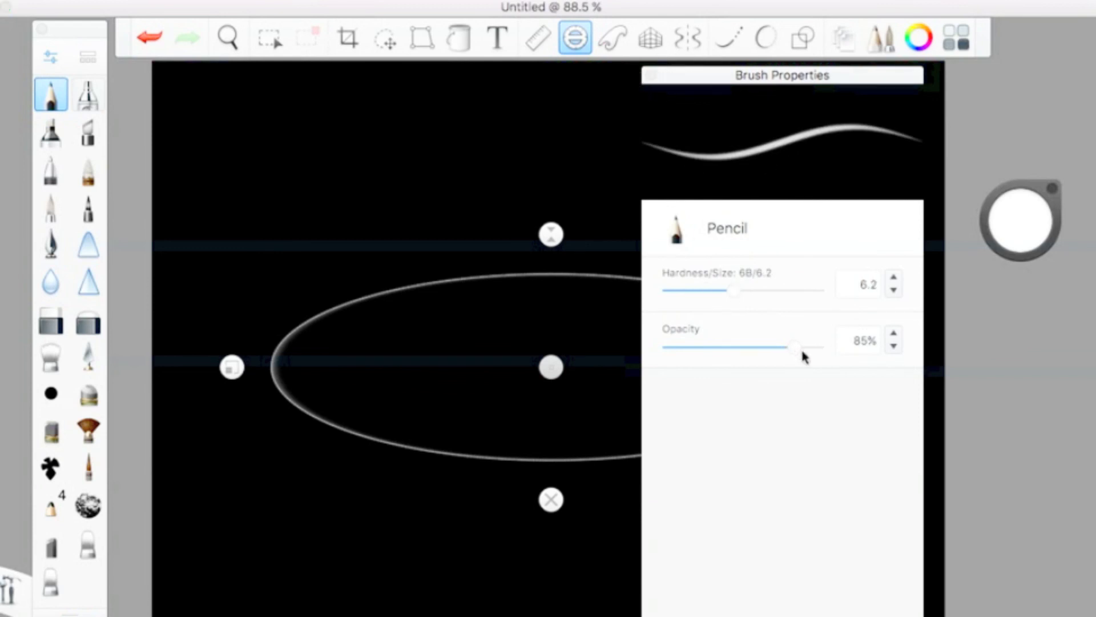
{"action": "left_click", "coordinate": [817, 347]}
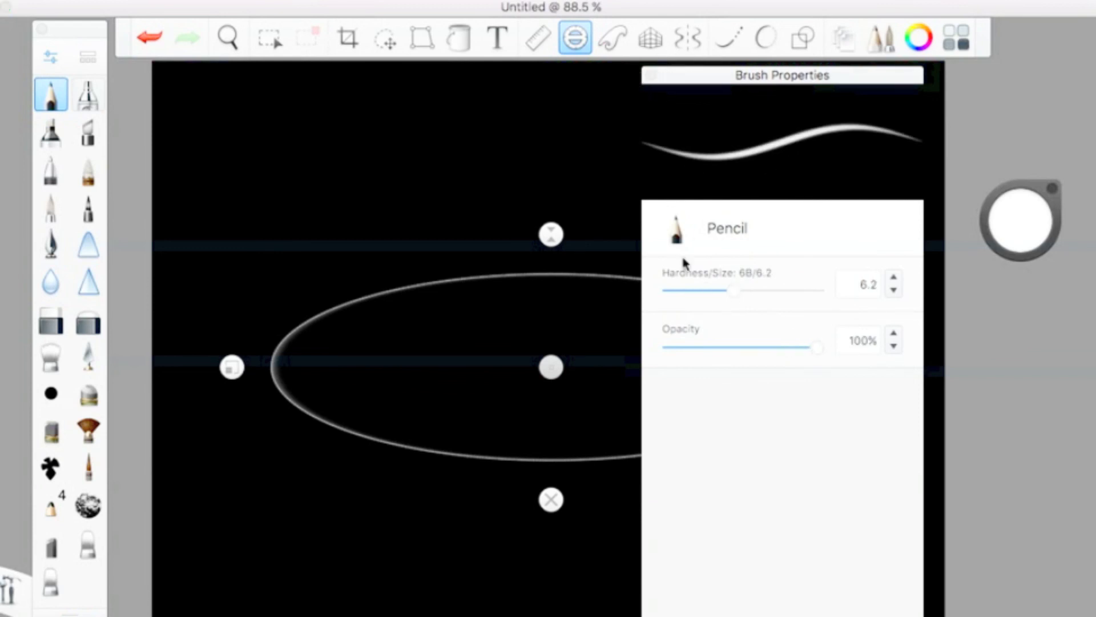
{"action": "left_click", "coordinate": [651, 76]}
Trace the ellipse guide in white with the Pencil, hide the guide, and undo the stroke
{"action": "mouse_move", "coordinate": [543, 289]}
{"action": "left_mouse_down"}
{"action": "mouse_move", "coordinate": [764, 328]}
{"action": "mouse_move", "coordinate": [815, 443]}
{"action": "mouse_move", "coordinate": [218, 353]}
{"action": "mouse_move", "coordinate": [881, 379]}
{"action": "mouse_move", "coordinate": [327, 485]}
{"action": "mouse_move", "coordinate": [206, 318]}
{"action": "mouse_move", "coordinate": [622, 339]}
{"action": "mouse_move", "coordinate": [688, 443]}
{"action": "mouse_move", "coordinate": [328, 411]}
{"action": "mouse_move", "coordinate": [605, 347]}
{"action": "mouse_move", "coordinate": [730, 429]}
{"action": "mouse_move", "coordinate": [367, 428]}
{"action": "left_mouse_up"}
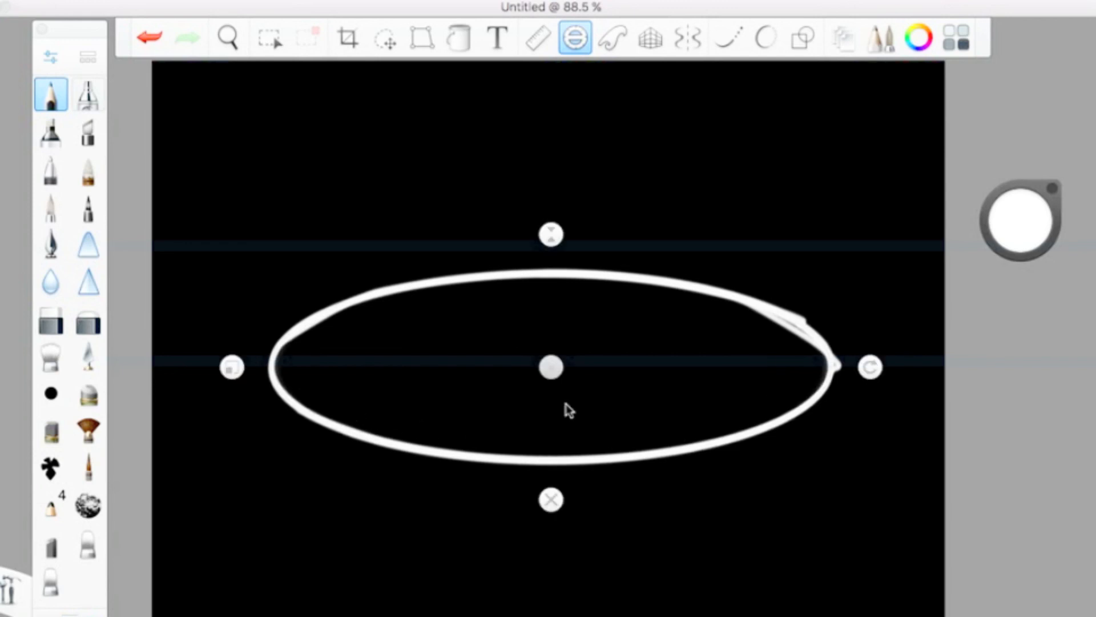
{"action": "left_click", "coordinate": [571, 36]}
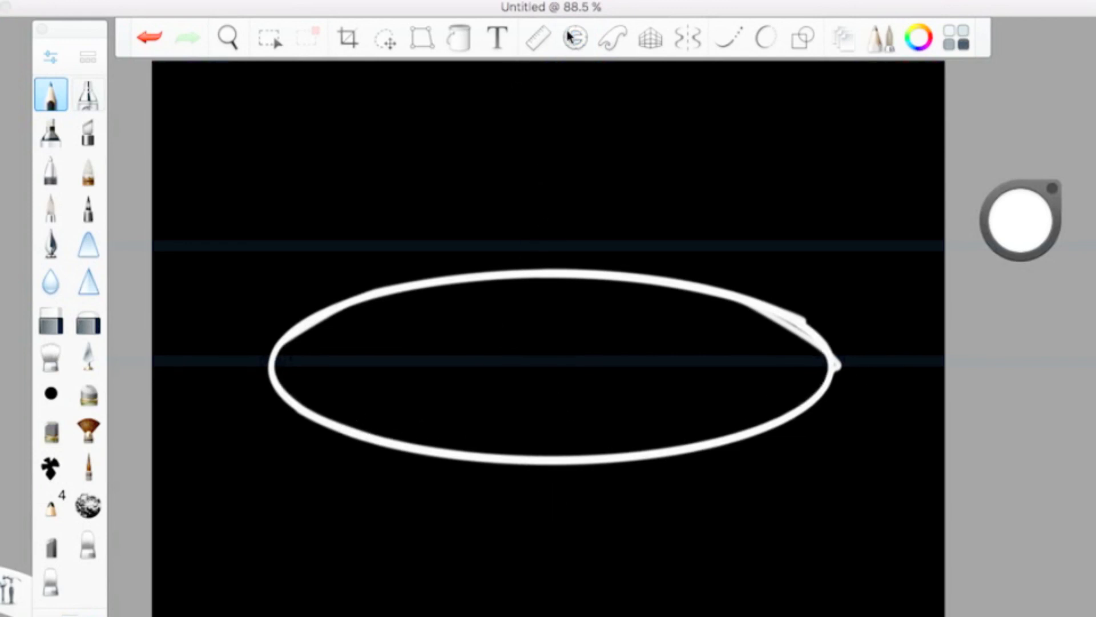
{"action": "left_click", "coordinate": [149, 37]}
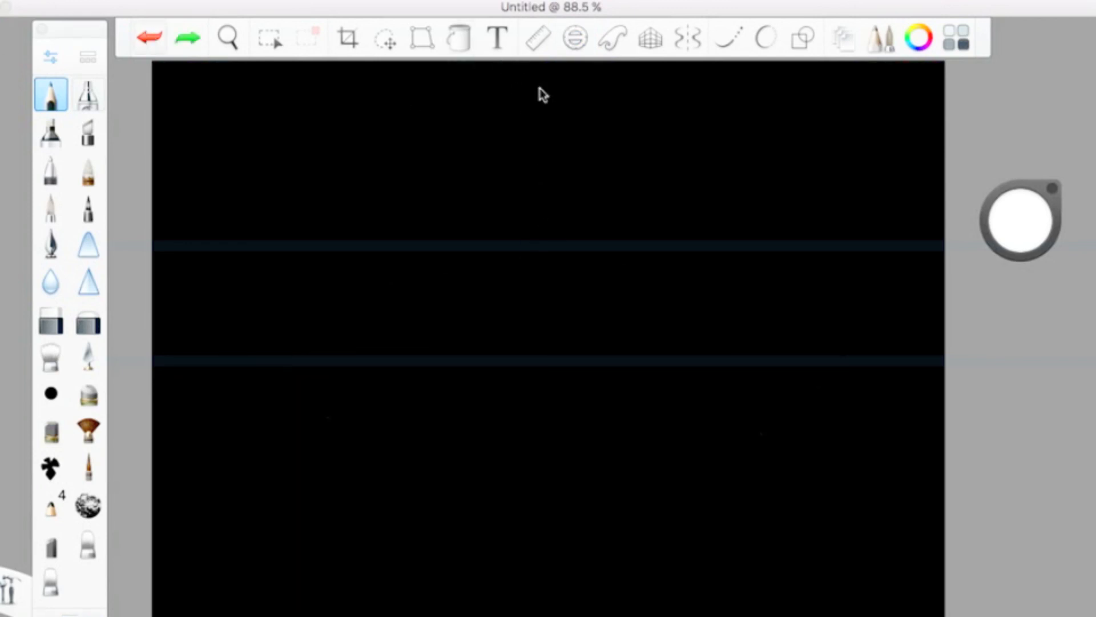
Trace the full French Curve guide in white with the Pencil, hide the guide, and undo the drawn outline
{"action": "left_click", "coordinate": [614, 38]}
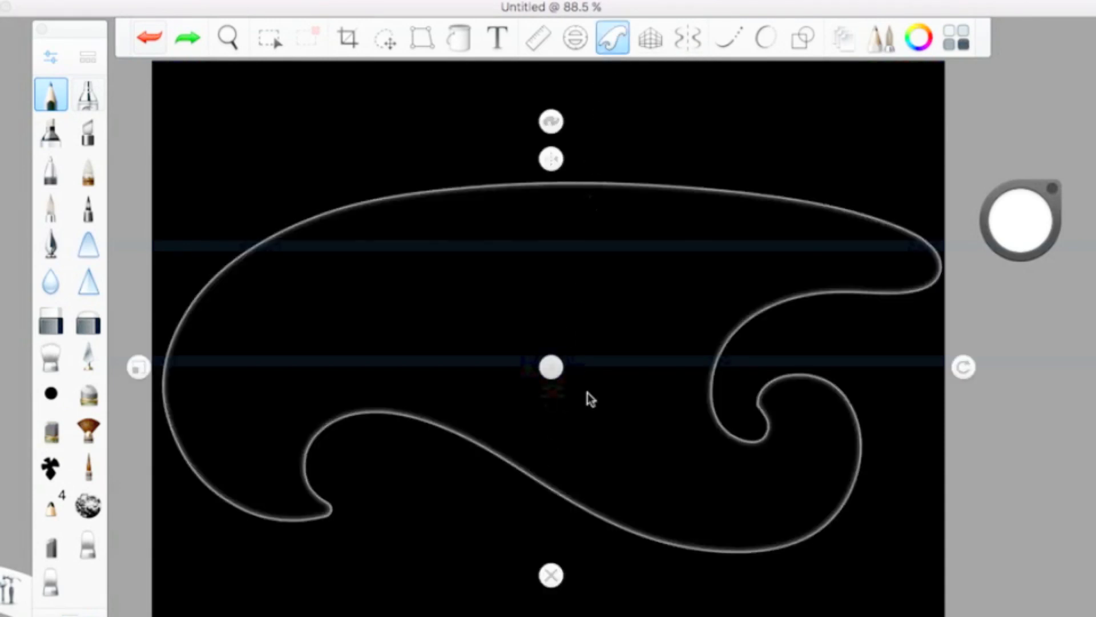
{"action": "mouse_move", "coordinate": [857, 522]}
{"action": "left_mouse_down"}
{"action": "mouse_move", "coordinate": [774, 558]}
{"action": "mouse_move", "coordinate": [438, 483]}
{"action": "mouse_move", "coordinate": [218, 499]}
{"action": "mouse_move", "coordinate": [315, 196]}
{"action": "mouse_move", "coordinate": [779, 191]}
{"action": "mouse_move", "coordinate": [859, 337]}
{"action": "mouse_move", "coordinate": [727, 365]}
{"action": "mouse_move", "coordinate": [842, 421]}
{"action": "mouse_move", "coordinate": [835, 510]}
{"action": "left_mouse_up"}
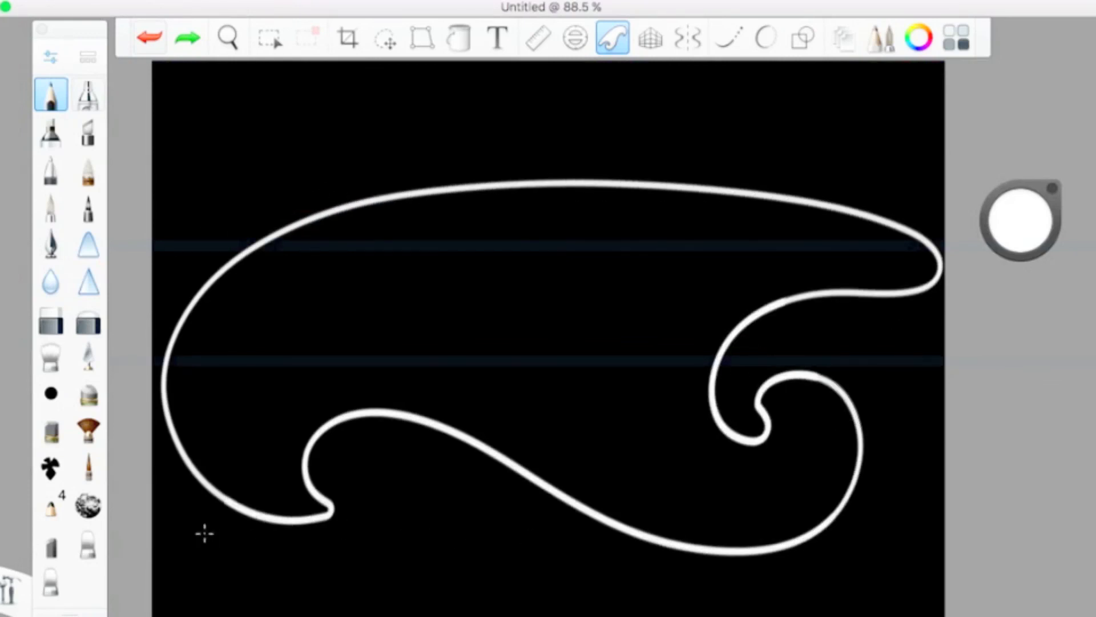
{"action": "mouse_move", "coordinate": [205, 533]}
{"action": "left_mouse_down"}
{"action": "mouse_move", "coordinate": [135, 377]}
{"action": "mouse_move", "coordinate": [771, 218]}
{"action": "mouse_move", "coordinate": [918, 316]}
{"action": "mouse_move", "coordinate": [643, 525]}
{"action": "mouse_move", "coordinate": [394, 465]}
{"action": "mouse_move", "coordinate": [283, 484]}
{"action": "left_mouse_up"}
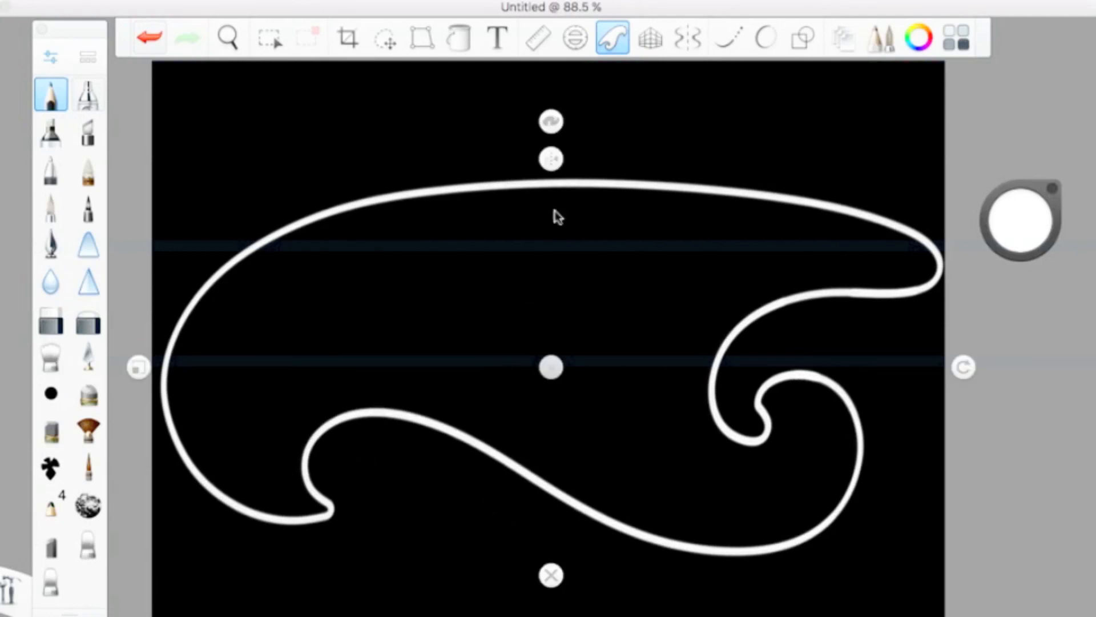
{"action": "left_click", "coordinate": [597, 44]}
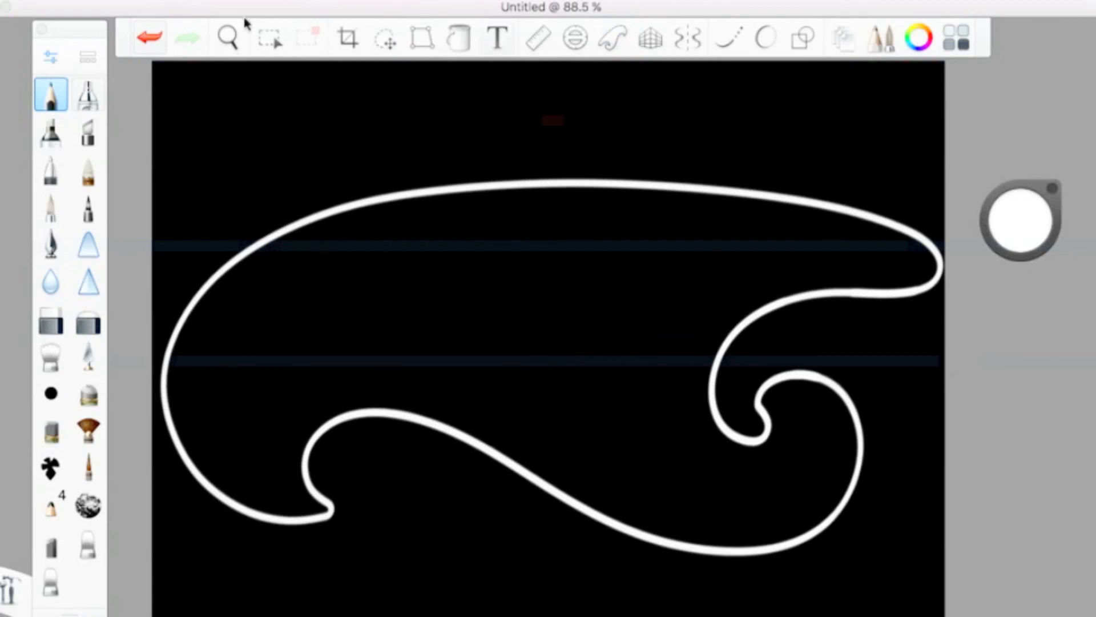
{"action": "left_click", "coordinate": [137, 39]}
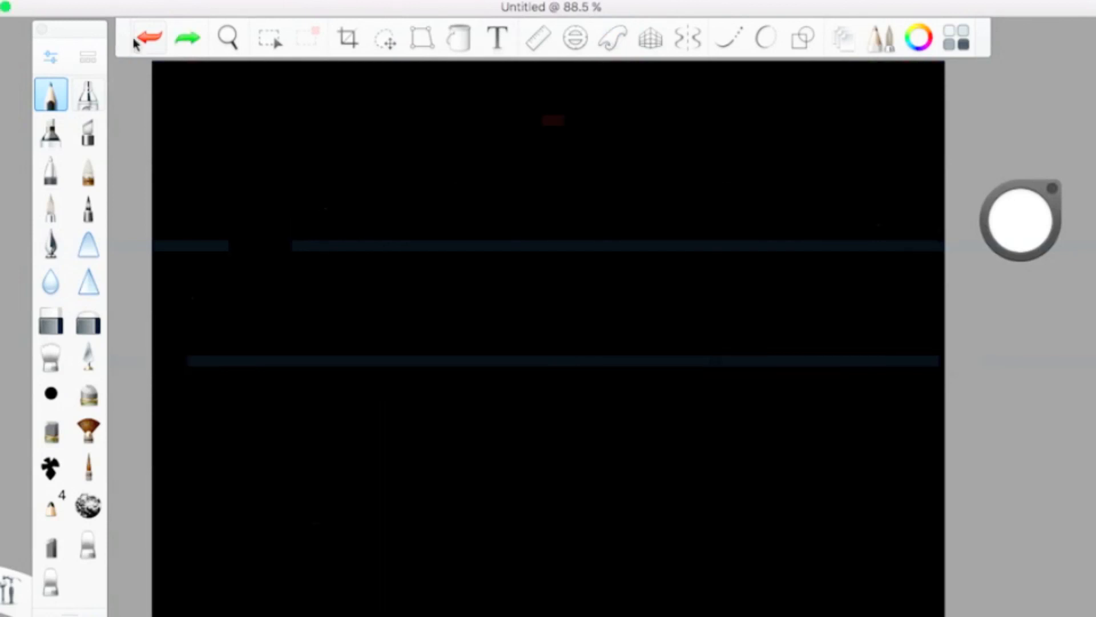
Show the two-point perspective guide and draw a white line along the horizon plus a long vertical line crossing its middle
{"action": "left_click", "coordinate": [651, 42]}
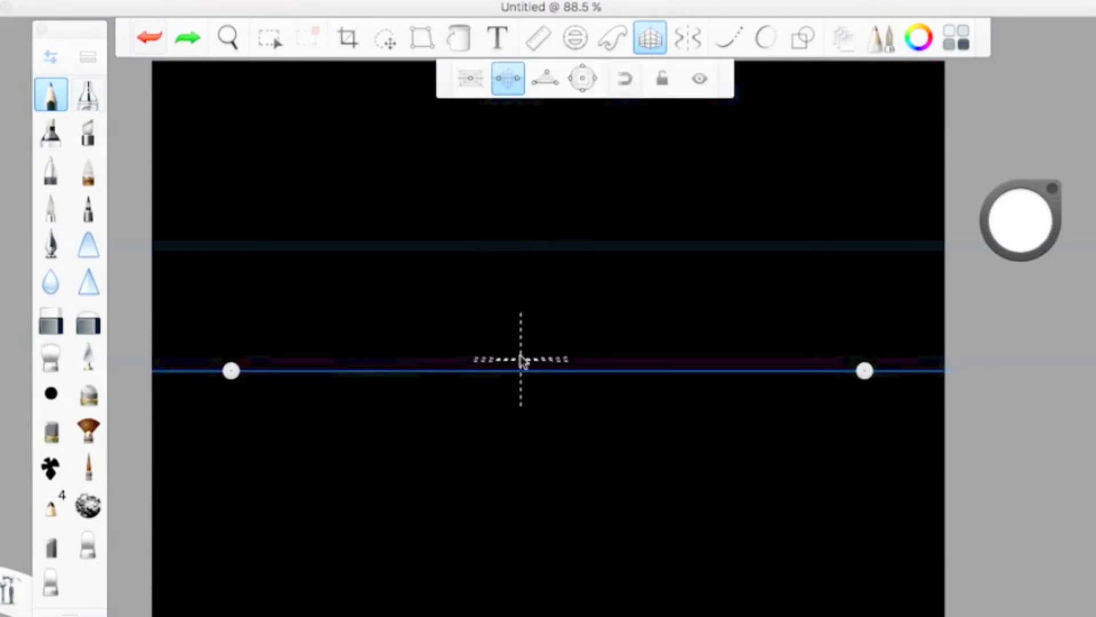
{"action": "mouse_move", "coordinate": [523, 372]}
{"action": "left_mouse_down"}
{"action": "mouse_move", "coordinate": [948, 372]}
{"action": "mouse_move", "coordinate": [152, 373]}
{"action": "left_mouse_up"}
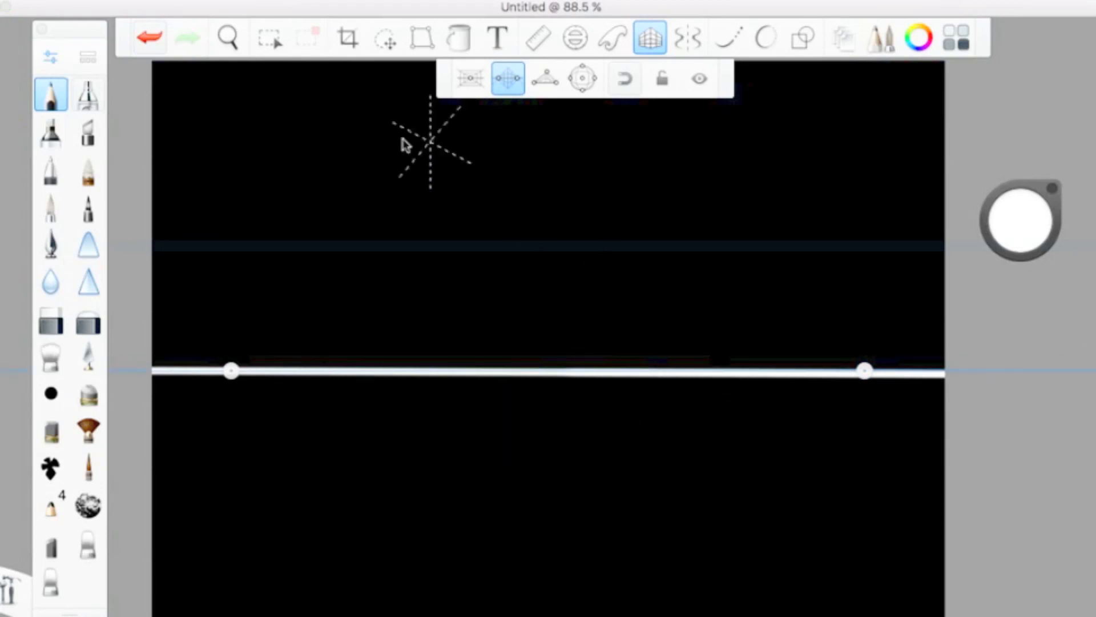
{"action": "mouse_move", "coordinate": [508, 372]}
{"action": "left_mouse_down"}
{"action": "mouse_move", "coordinate": [610, 373]}
{"action": "mouse_move", "coordinate": [240, 371]}
{"action": "left_mouse_up"}
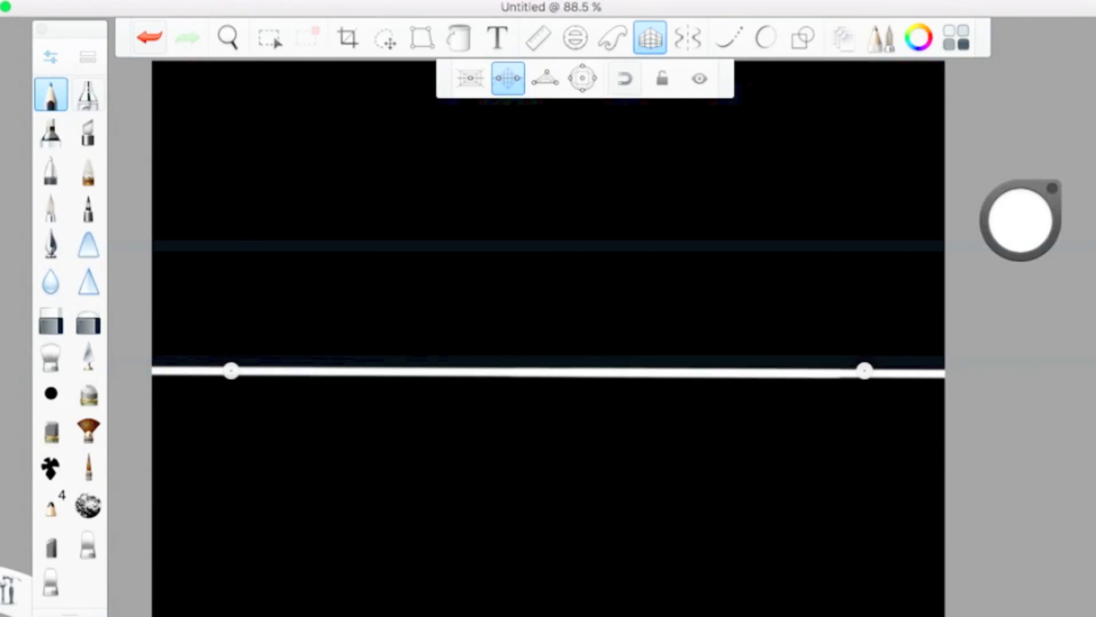
{"action": "left_click_drag", "start_coordinate": [545, 251], "coordinate": [544, 608]}
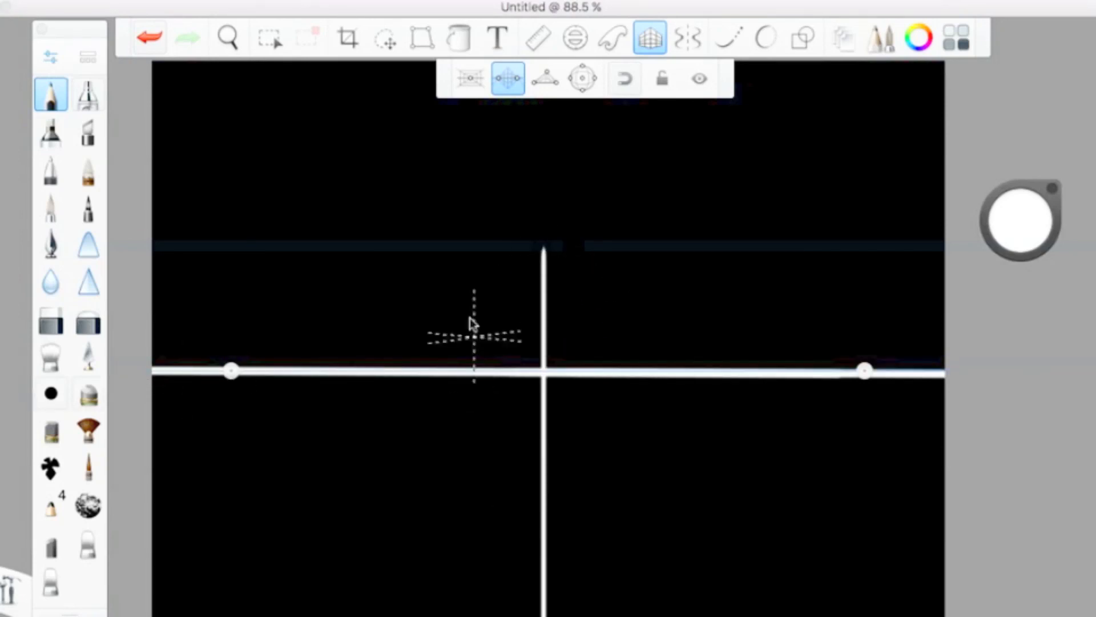
{"action": "left_click_drag", "start_coordinate": [537, 252], "coordinate": [536, 353]}
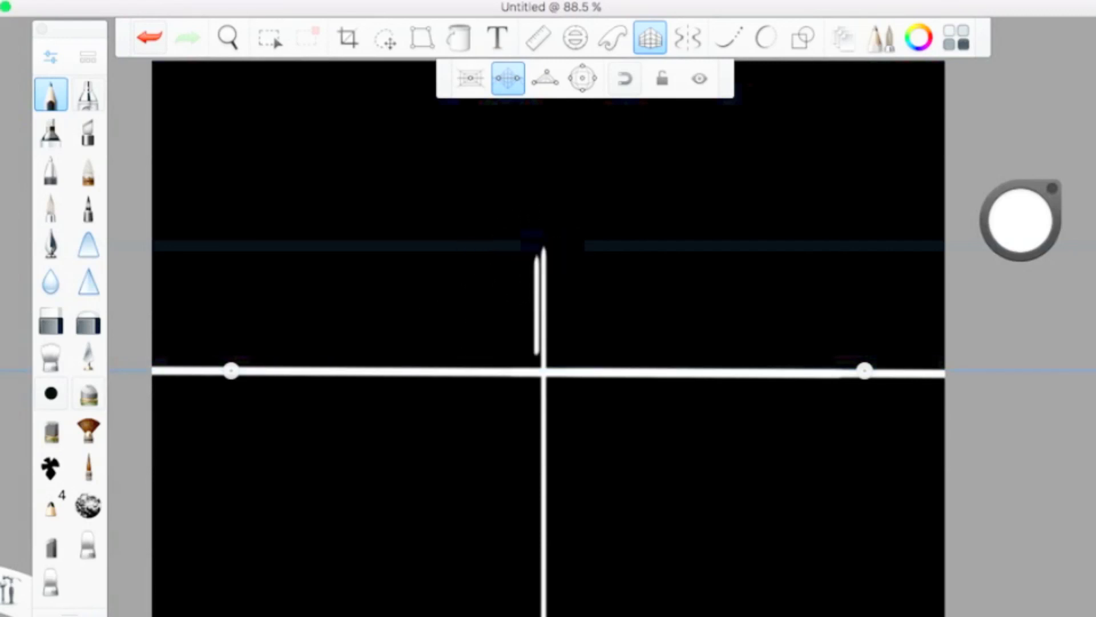
{"action": "left_click", "coordinate": [137, 40]}
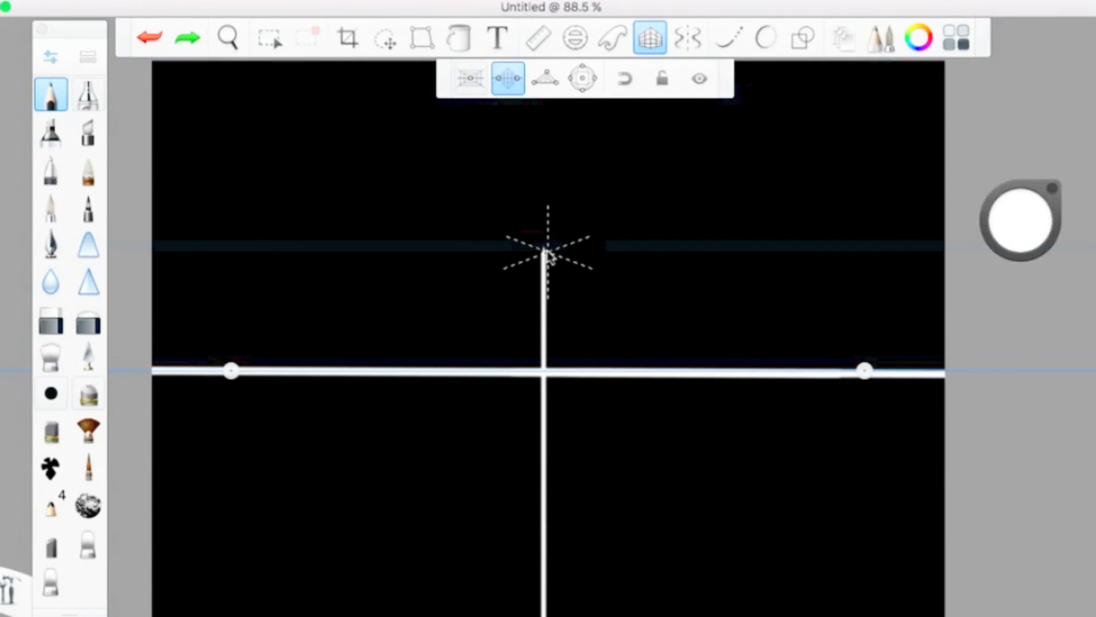
Draw two edges receding from the top of the vertical line toward the vanishing points, with a vertical line down from each end
{"action": "left_click_drag", "start_coordinate": [544, 253], "coordinate": [403, 307]}
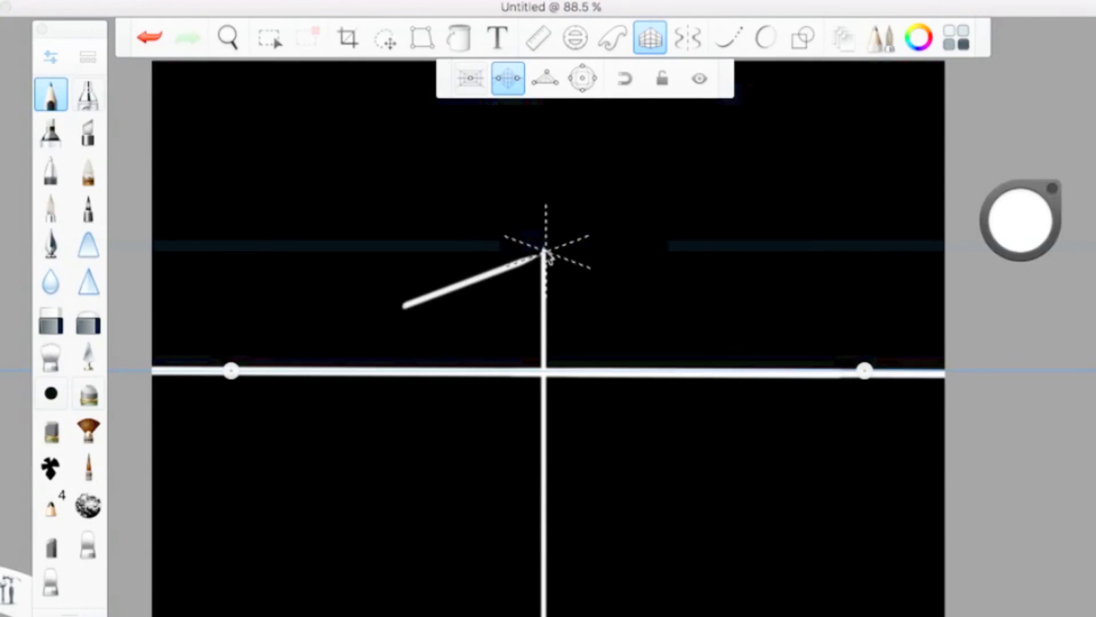
{"action": "left_click_drag", "start_coordinate": [545, 251], "coordinate": [651, 290]}
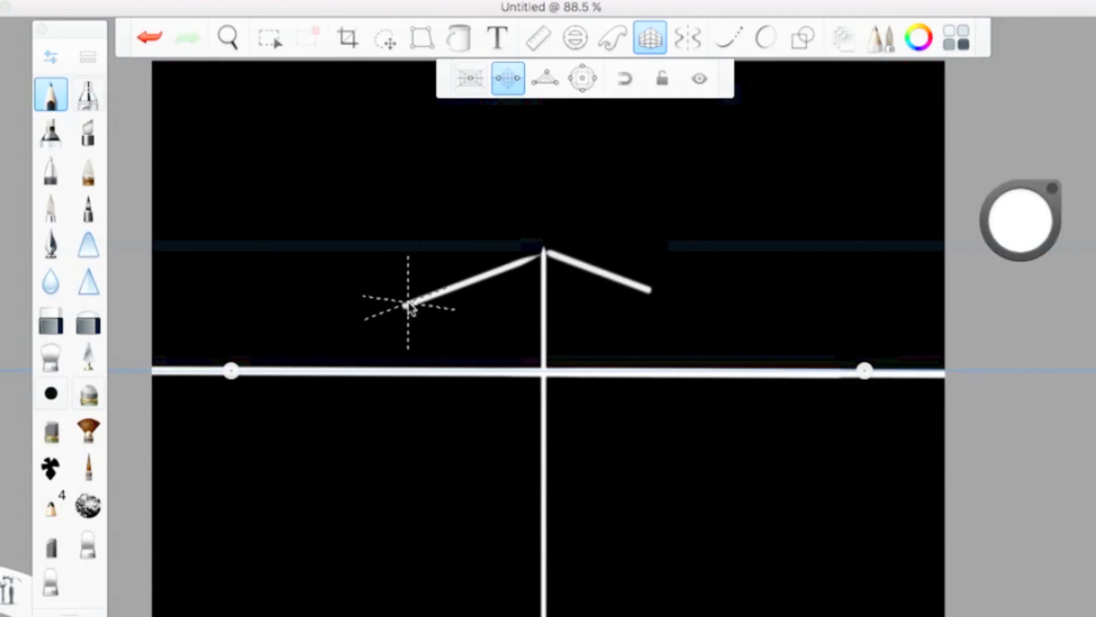
{"action": "left_click_drag", "start_coordinate": [404, 307], "coordinate": [404, 614]}
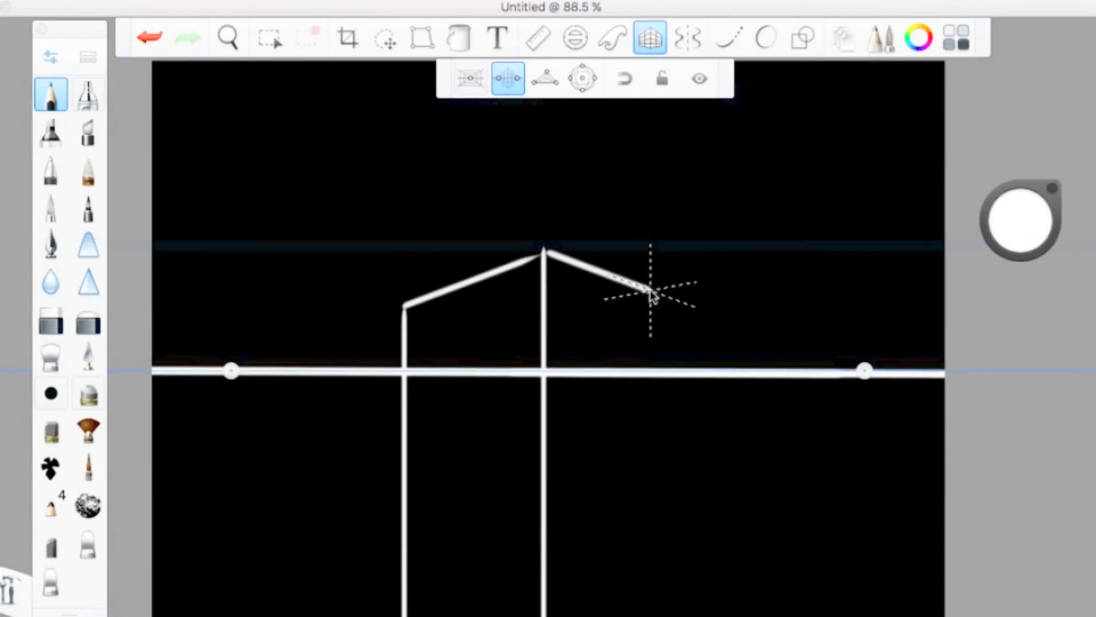
{"action": "left_click_drag", "start_coordinate": [650, 294], "coordinate": [651, 614]}
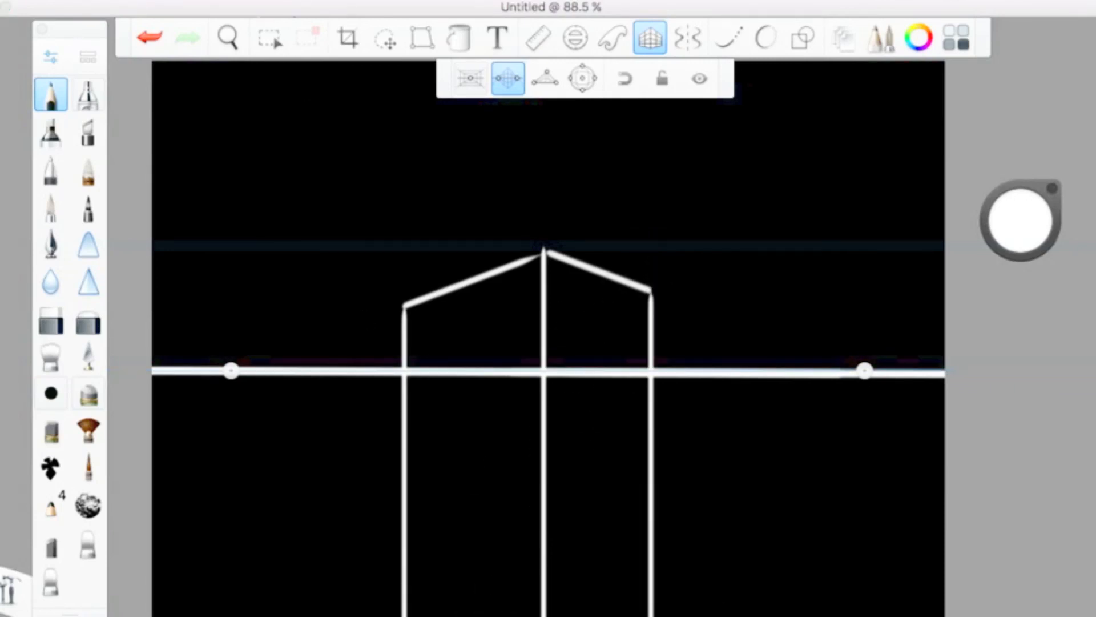
Undo all the perspective strokes and hide the perspective guide
{"action": "left_click", "coordinate": [141, 45]}
{"action": "left_click", "coordinate": [141, 44]}
{"action": "left_click", "coordinate": [141, 44]}
{"action": "left_click", "coordinate": [141, 45]}
{"action": "left_click", "coordinate": [141, 44]}
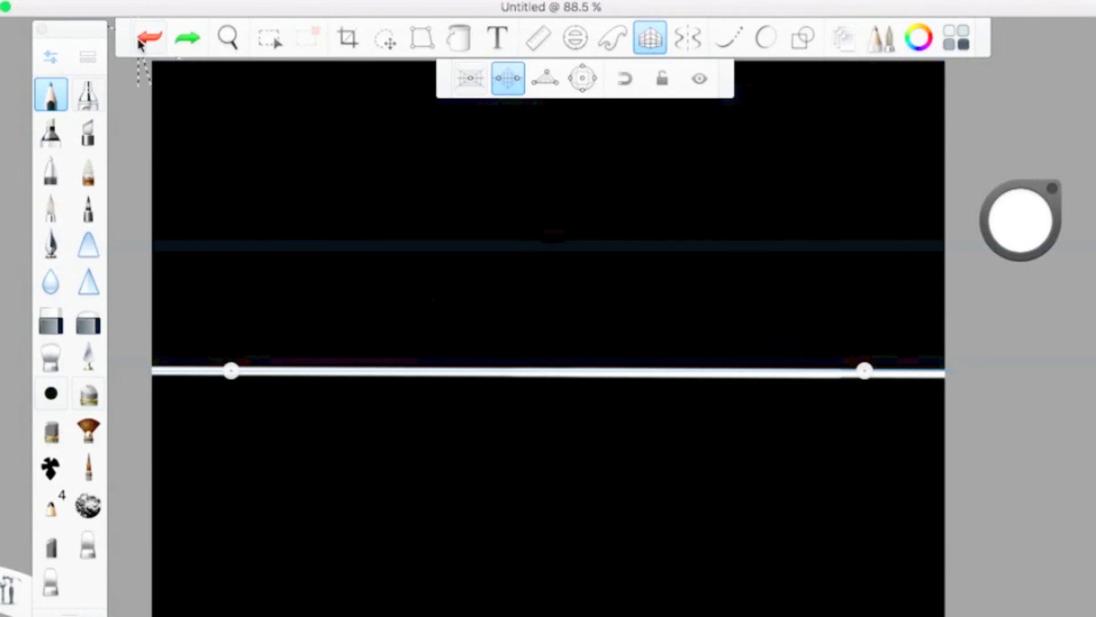
{"action": "left_click", "coordinate": [142, 44]}
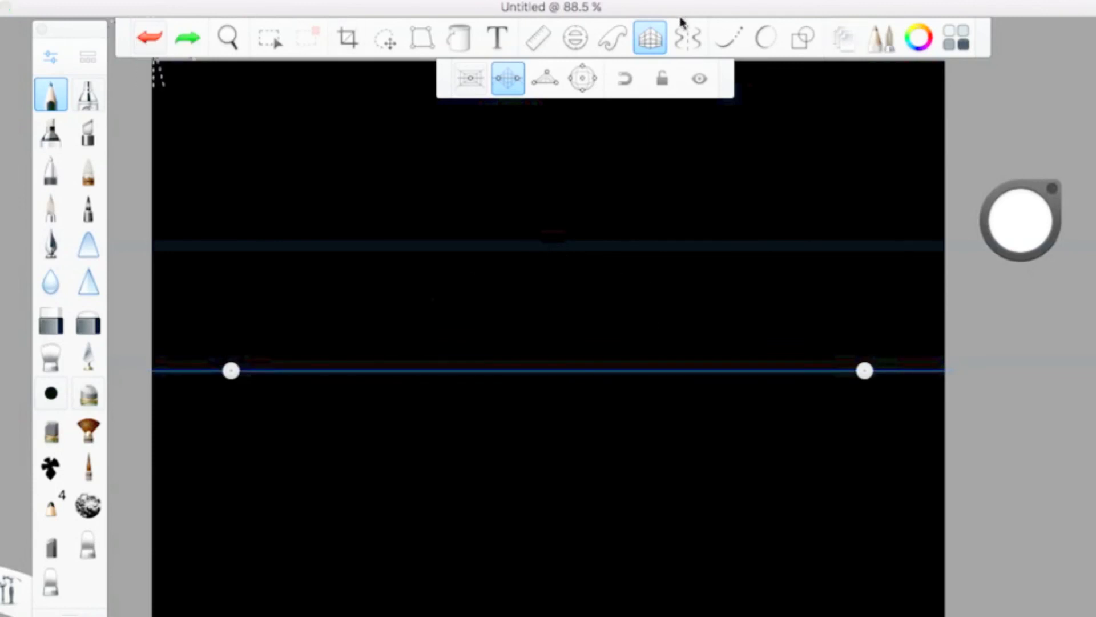
{"action": "left_click", "coordinate": [650, 38]}
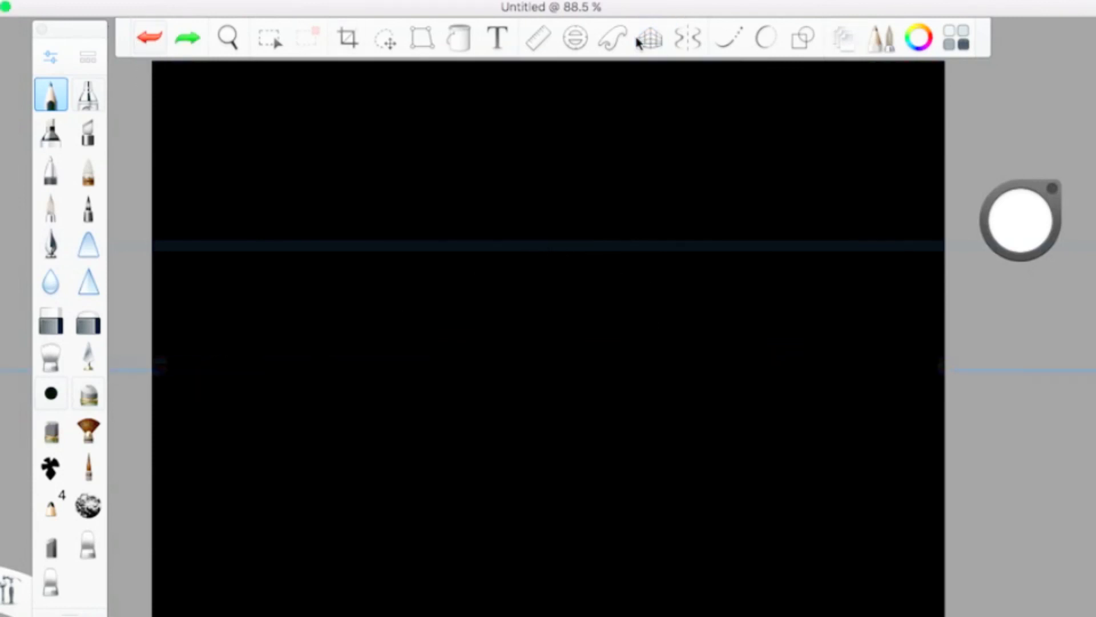
Try vertical-axis symmetry by drawing a mirrored curving shape on the canvas, undo it, and turn symmetry off
{"action": "left_click", "coordinate": [691, 38]}
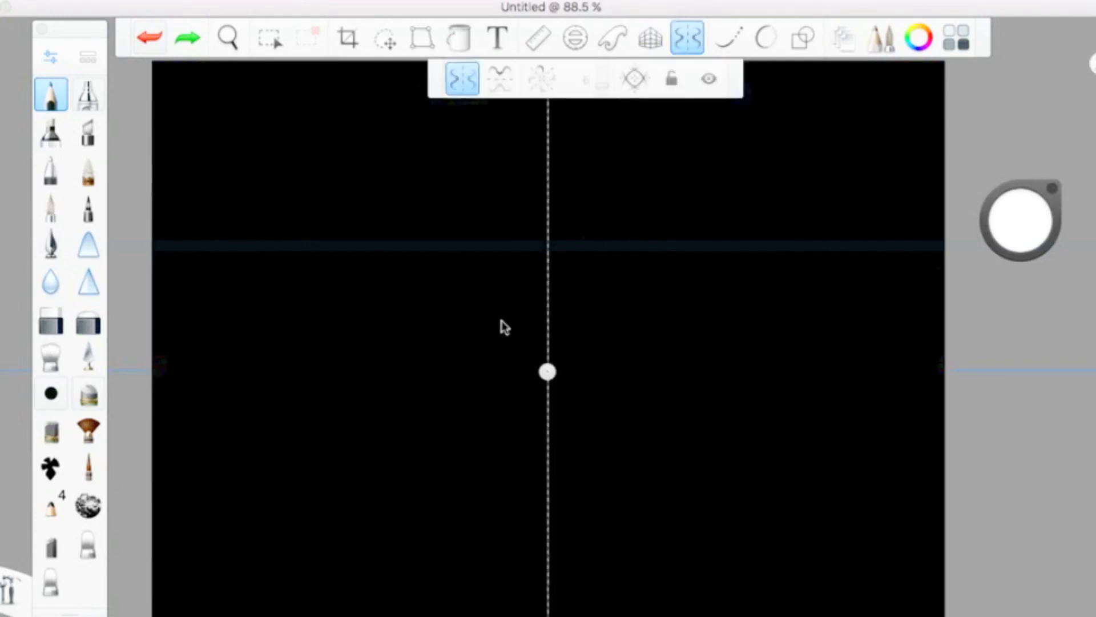
{"action": "mouse_move", "coordinate": [461, 195]}
{"action": "left_mouse_down"}
{"action": "mouse_move", "coordinate": [427, 238]}
{"action": "mouse_move", "coordinate": [405, 314]}
{"action": "mouse_move", "coordinate": [441, 385]}
{"action": "mouse_move", "coordinate": [498, 422]}
{"action": "mouse_move", "coordinate": [506, 524]}
{"action": "mouse_move", "coordinate": [413, 578]}
{"action": "mouse_move", "coordinate": [300, 434]}
{"action": "mouse_move", "coordinate": [295, 322]}
{"action": "mouse_move", "coordinate": [364, 197]}
{"action": "mouse_move", "coordinate": [471, 158]}
{"action": "mouse_move", "coordinate": [448, 156]}
{"action": "mouse_move", "coordinate": [293, 228]}
{"action": "mouse_move", "coordinate": [246, 433]}
{"action": "mouse_move", "coordinate": [310, 552]}
{"action": "mouse_move", "coordinate": [425, 589]}
{"action": "mouse_move", "coordinate": [454, 580]}
{"action": "mouse_move", "coordinate": [382, 526]}
{"action": "mouse_move", "coordinate": [311, 448]}
{"action": "mouse_move", "coordinate": [340, 353]}
{"action": "mouse_move", "coordinate": [392, 386]}
{"action": "mouse_move", "coordinate": [422, 458]}
{"action": "mouse_move", "coordinate": [412, 489]}
{"action": "mouse_move", "coordinate": [462, 524]}
{"action": "left_mouse_up"}
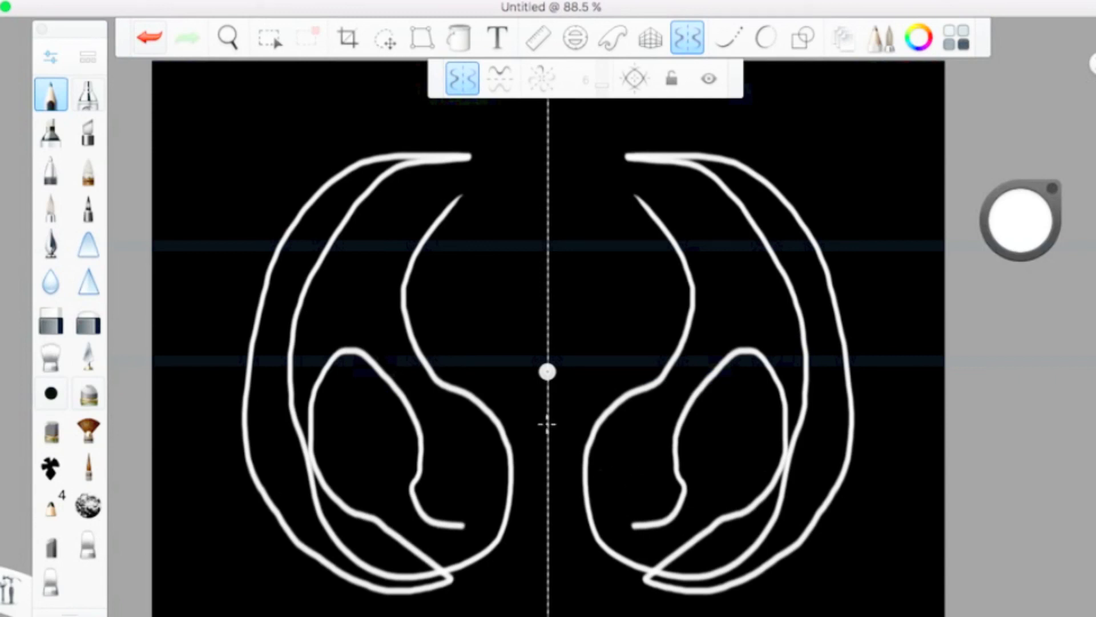
{"action": "left_click", "coordinate": [163, 35]}
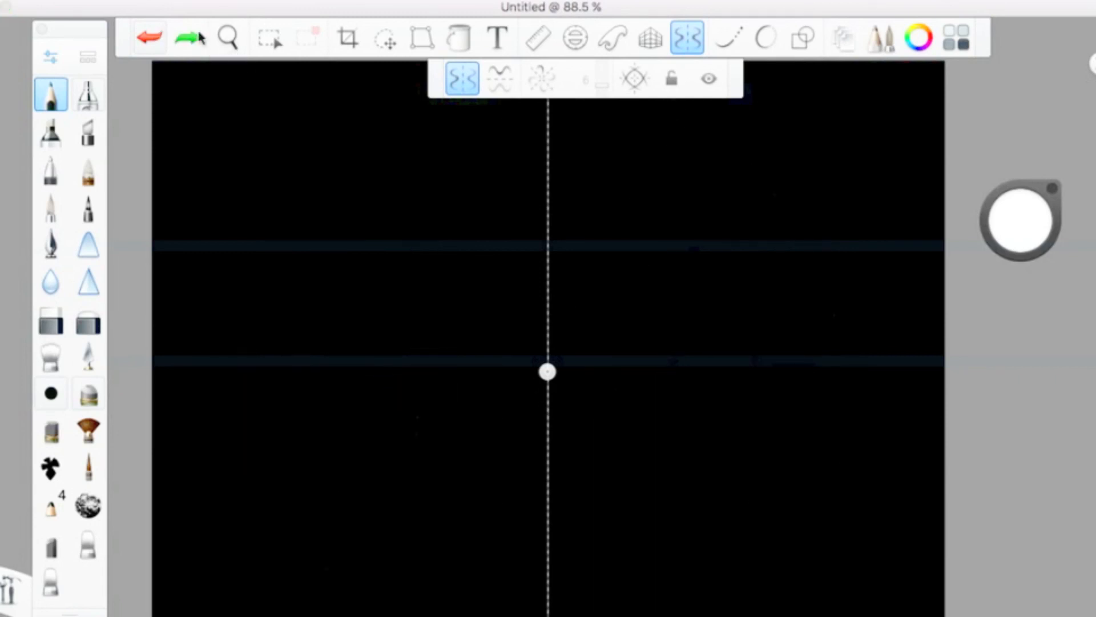
{"action": "left_click", "coordinate": [689, 35]}
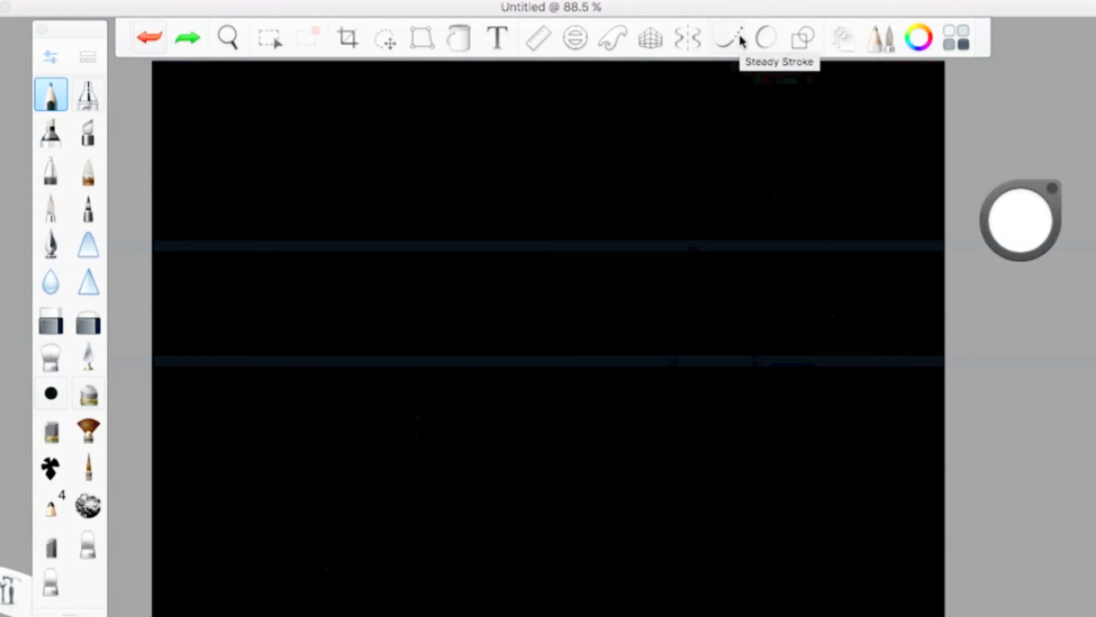
Turn on Steady Stroke, raise its value to 171, and draw a large looping white curve
{"action": "left_click", "coordinate": [740, 41]}
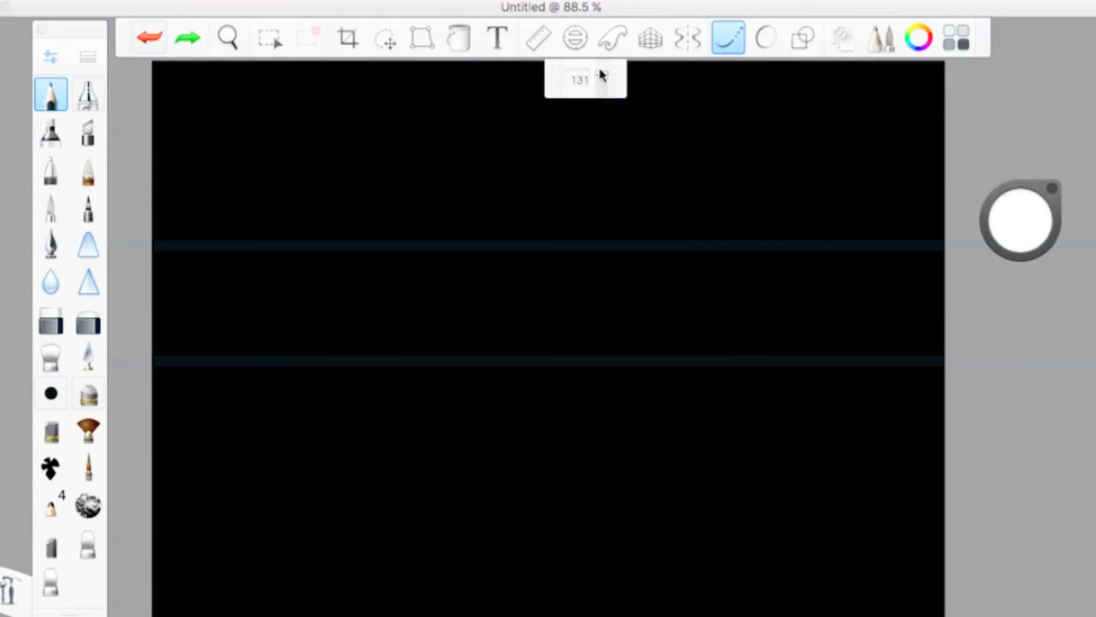
{"action": "left_click_drag", "start_coordinate": [601, 74], "coordinate": [602, 67]}
{"action": "mouse_move", "coordinate": [227, 116]}
{"action": "left_mouse_down"}
{"action": "mouse_move", "coordinate": [267, 118]}
{"action": "mouse_move", "coordinate": [419, 162]}
{"action": "mouse_move", "coordinate": [548, 234]}
{"action": "mouse_move", "coordinate": [613, 326]}
{"action": "mouse_move", "coordinate": [603, 419]}
{"action": "mouse_move", "coordinate": [519, 500]}
{"action": "mouse_move", "coordinate": [367, 539]}
{"action": "mouse_move", "coordinate": [257, 533]}
{"action": "mouse_move", "coordinate": [173, 441]}
{"action": "mouse_move", "coordinate": [143, 311]}
{"action": "mouse_move", "coordinate": [217, 238]}
{"action": "mouse_move", "coordinate": [402, 191]}
{"action": "mouse_move", "coordinate": [487, 186]}
{"action": "mouse_move", "coordinate": [666, 237]}
{"action": "mouse_move", "coordinate": [760, 298]}
{"action": "mouse_move", "coordinate": [809, 374]}
{"action": "mouse_move", "coordinate": [749, 456]}
{"action": "mouse_move", "coordinate": [600, 510]}
{"action": "mouse_move", "coordinate": [476, 528]}
{"action": "mouse_move", "coordinate": [452, 571]}
{"action": "mouse_move", "coordinate": [745, 588]}
{"action": "left_mouse_up"}
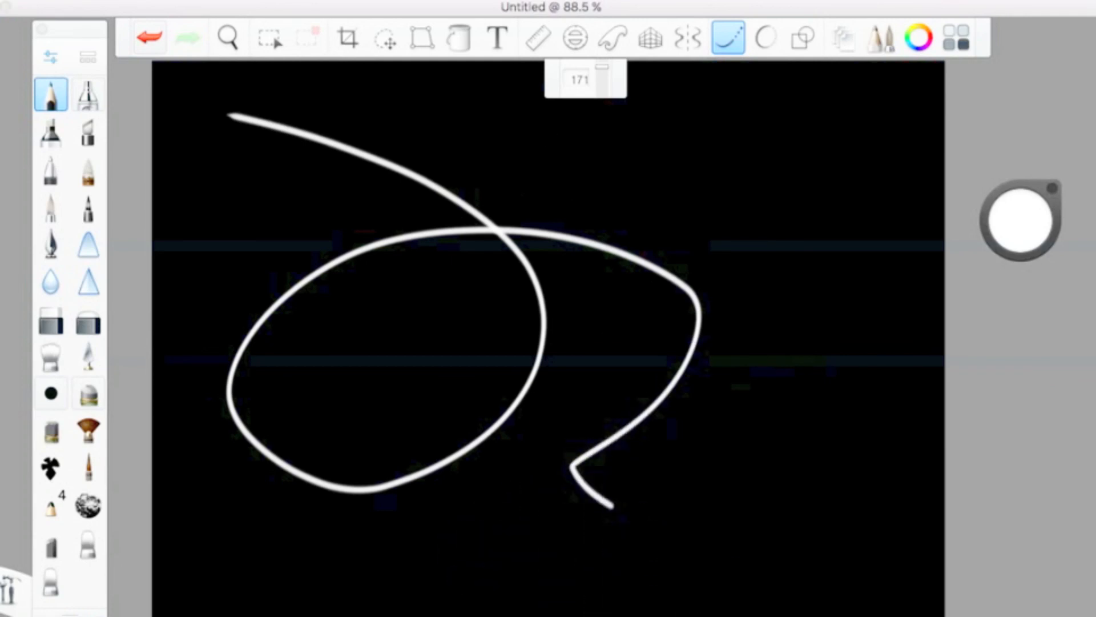
Draw a curved stroke with Steady Stroke at 63 and a second one inside it with the value lowered to 23
{"action": "left_click_drag", "start_coordinate": [603, 67], "coordinate": [604, 86]}
{"action": "mouse_move", "coordinate": [468, 143]}
{"action": "left_mouse_down"}
{"action": "mouse_move", "coordinate": [637, 159]}
{"action": "mouse_move", "coordinate": [715, 217]}
{"action": "mouse_move", "coordinate": [731, 251]}
{"action": "mouse_move", "coordinate": [729, 353]}
{"action": "mouse_move", "coordinate": [594, 388]}
{"action": "mouse_move", "coordinate": [565, 410]}
{"action": "left_mouse_up"}
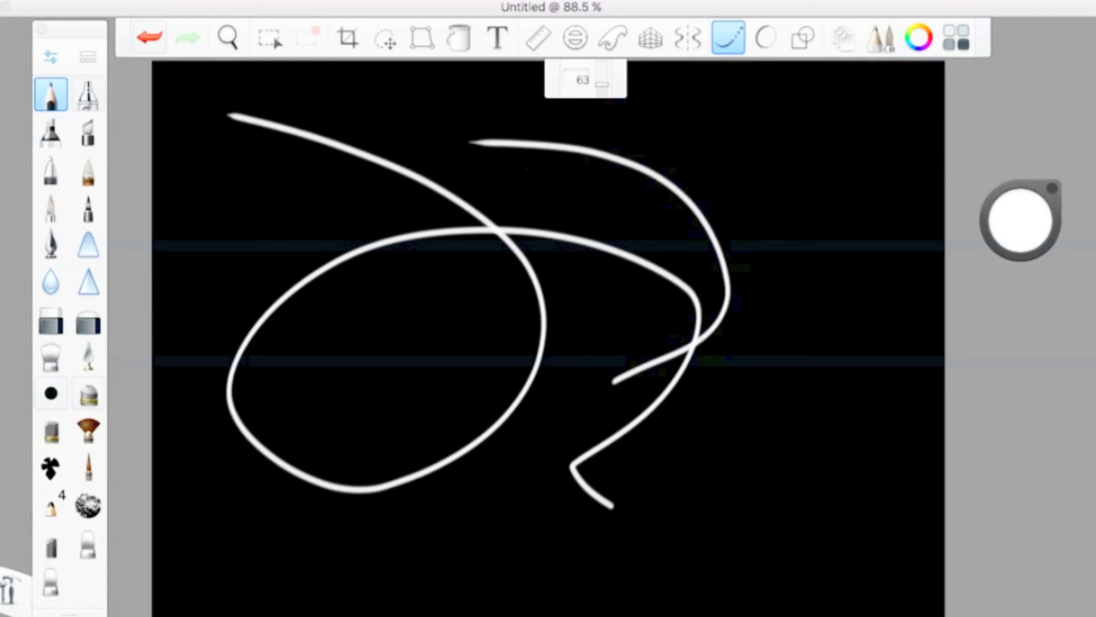
{"action": "left_click_drag", "start_coordinate": [605, 90], "coordinate": [605, 97]}
{"action": "mouse_move", "coordinate": [528, 181]}
{"action": "left_mouse_down"}
{"action": "mouse_move", "coordinate": [616, 192]}
{"action": "mouse_move", "coordinate": [658, 213]}
{"action": "mouse_move", "coordinate": [690, 263]}
{"action": "mouse_move", "coordinate": [675, 317]}
{"action": "mouse_move", "coordinate": [492, 435]}
{"action": "left_mouse_up"}
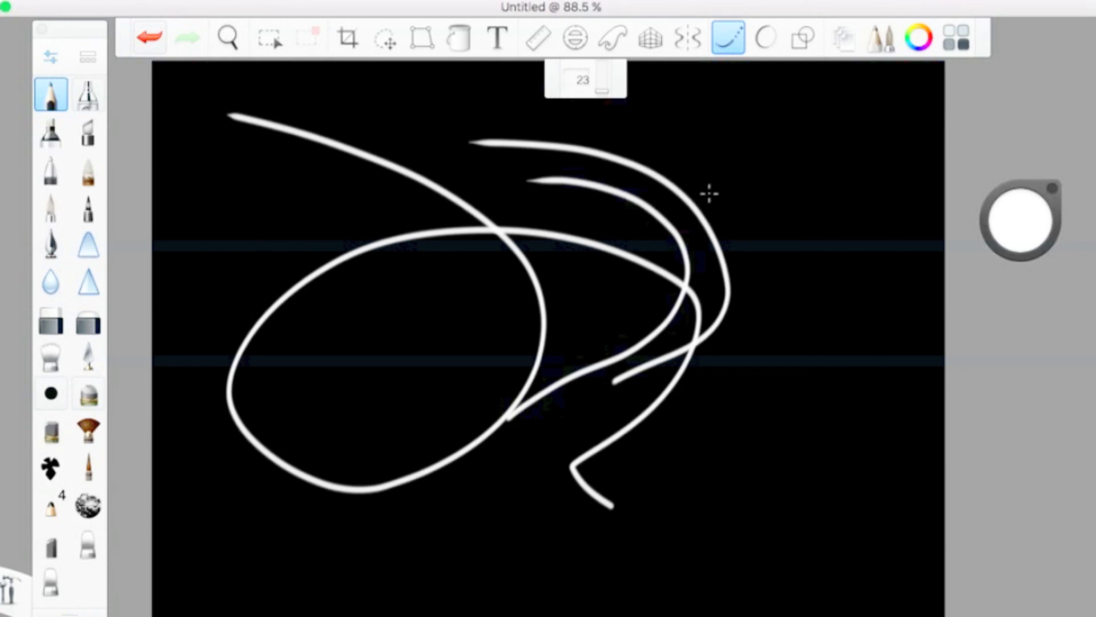
Draw a series of short overlapping strokes curving down the canvas's right side and along its lower edge
{"action": "mouse_move", "coordinate": [742, 151]}
{"action": "left_mouse_down"}
{"action": "mouse_move", "coordinate": [780, 204]}
{"action": "mouse_move", "coordinate": [787, 464]}
{"action": "mouse_move", "coordinate": [752, 534]}
{"action": "mouse_move", "coordinate": [704, 563]}
{"action": "mouse_move", "coordinate": [605, 577]}
{"action": "left_mouse_up"}
{"action": "left_click_drag", "start_coordinate": [741, 541], "coordinate": [482, 599]}
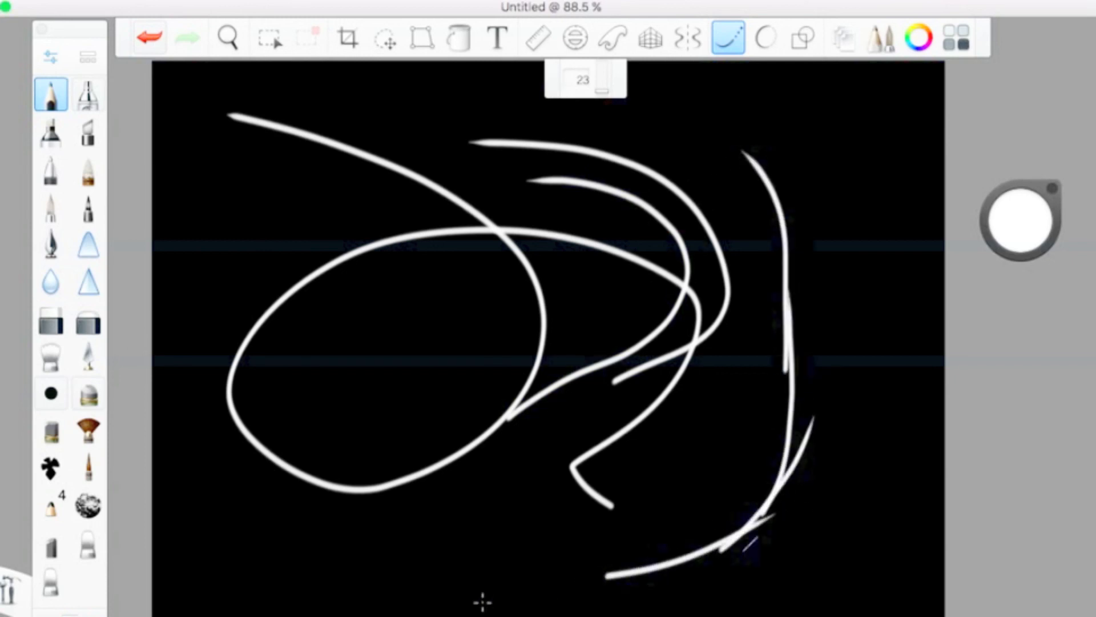
{"action": "left_click_drag", "start_coordinate": [693, 585], "coordinate": [474, 595]}
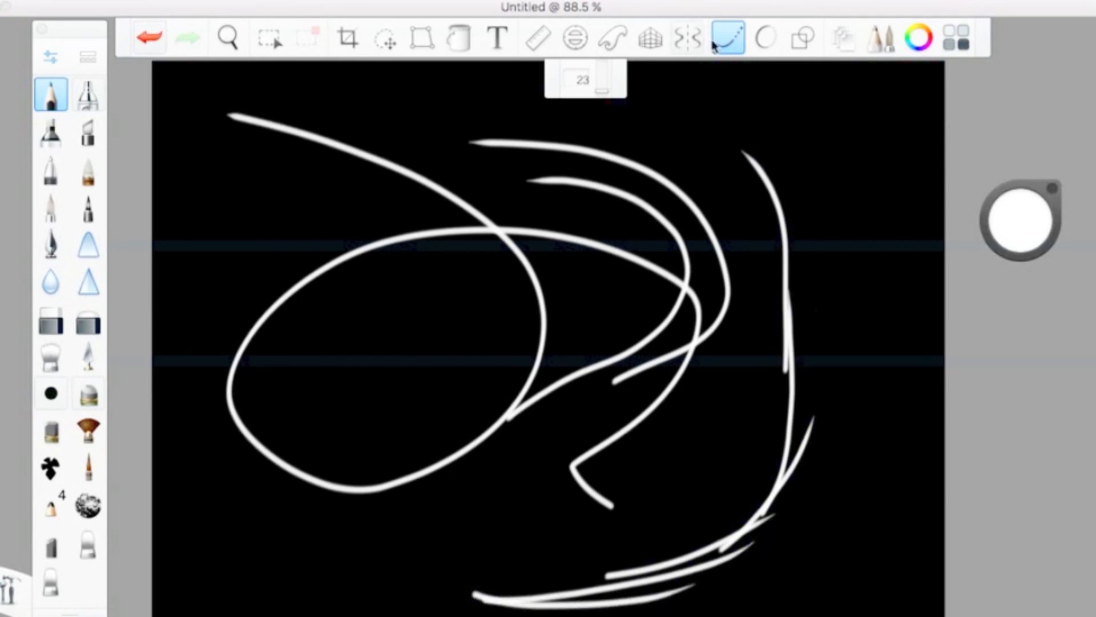
Turn off Steady Stroke and undo all the curved strokes until the canvas is empty
{"action": "left_click", "coordinate": [148, 39]}
{"action": "left_click", "coordinate": [148, 38]}
{"action": "left_click", "coordinate": [147, 40]}
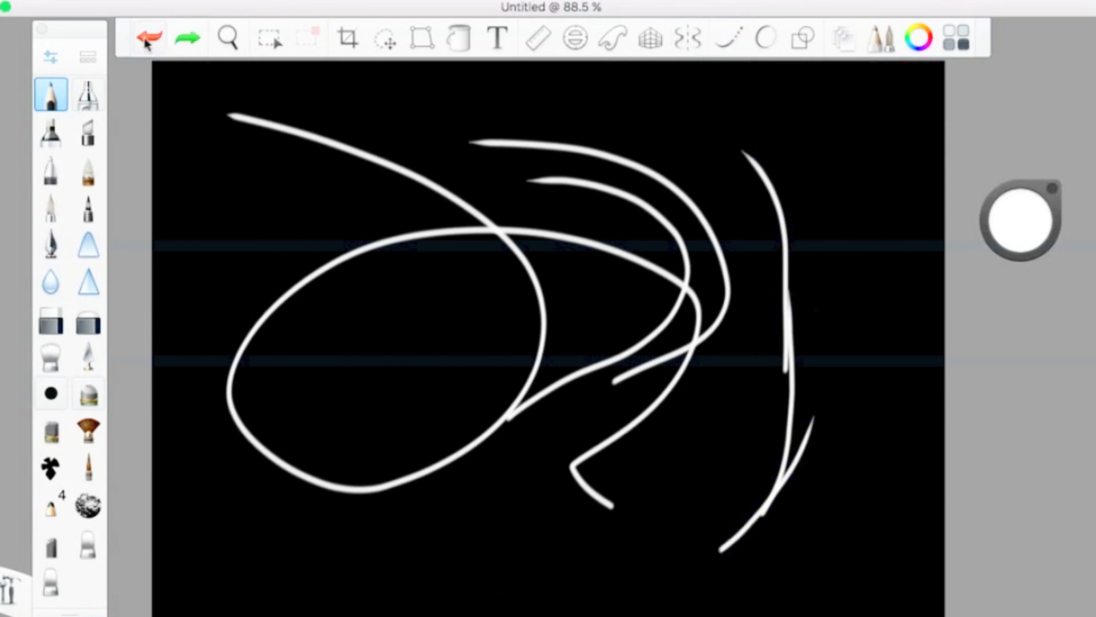
{"action": "left_click", "coordinate": [147, 40]}
{"action": "left_click", "coordinate": [148, 40]}
{"action": "left_click", "coordinate": [147, 40]}
{"action": "left_click", "coordinate": [148, 40]}
{"action": "left_click", "coordinate": [147, 40]}
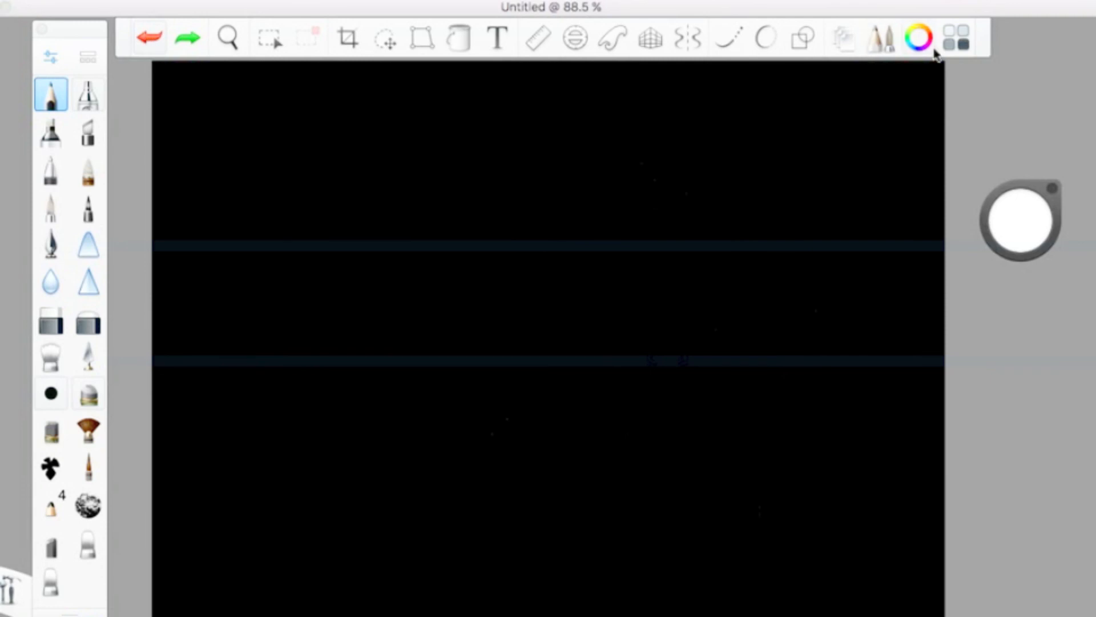
Turn on Predictive Stroke at level 5 and draw four diagonal strokes and one arc in white
{"action": "left_click", "coordinate": [775, 37]}
{"action": "left_click_drag", "start_coordinate": [385, 155], "coordinate": [577, 476]}
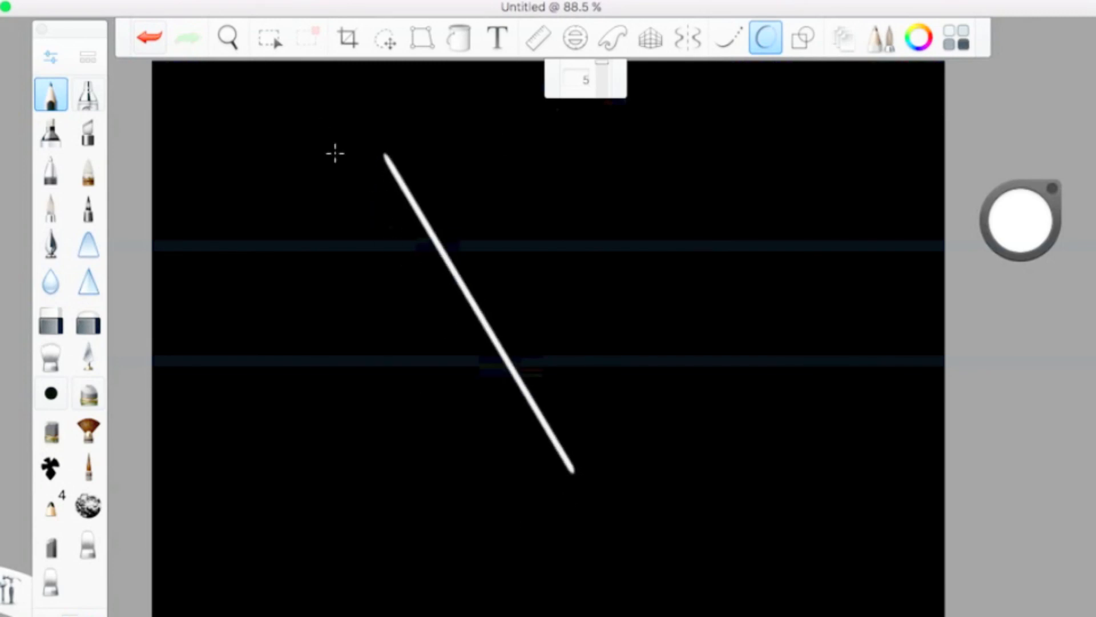
{"action": "left_click_drag", "start_coordinate": [285, 172], "coordinate": [452, 464]}
{"action": "left_click_drag", "start_coordinate": [550, 182], "coordinate": [713, 414]}
{"action": "left_click_drag", "start_coordinate": [726, 193], "coordinate": [900, 363]}
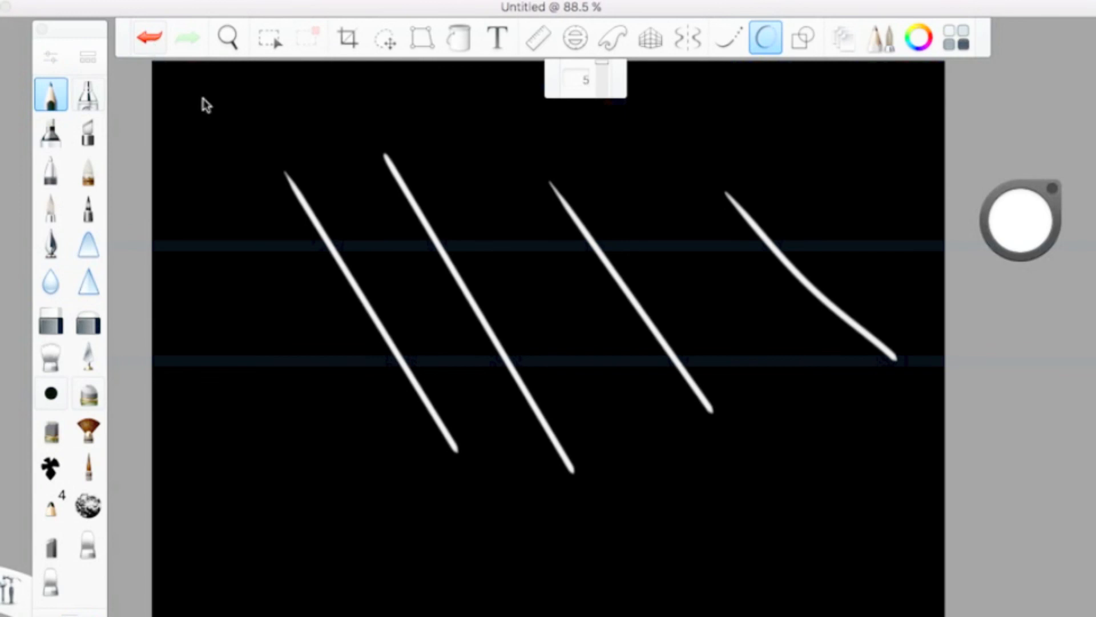
{"action": "mouse_move", "coordinate": [272, 220]}
{"action": "left_mouse_down"}
{"action": "mouse_move", "coordinate": [291, 386]}
{"action": "mouse_move", "coordinate": [361, 435]}
{"action": "left_mouse_up"}
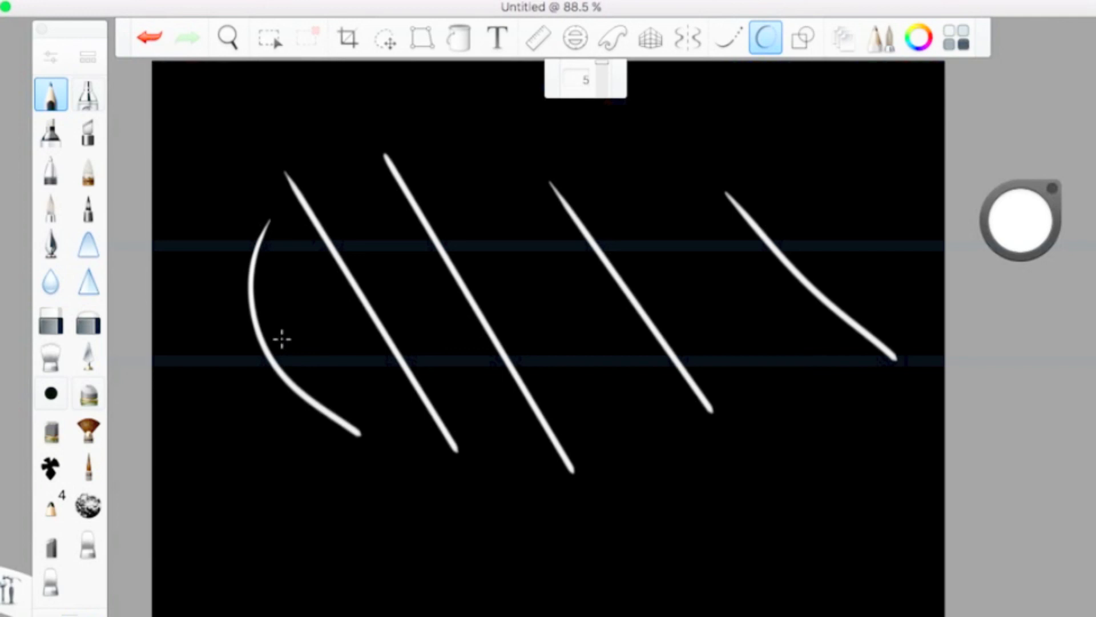
Undo all the Predictive Stroke lines and the arc
{"action": "left_click", "coordinate": [146, 38]}
{"action": "left_click", "coordinate": [146, 38]}
{"action": "left_click", "coordinate": [146, 38]}
{"action": "left_click", "coordinate": [146, 38]}
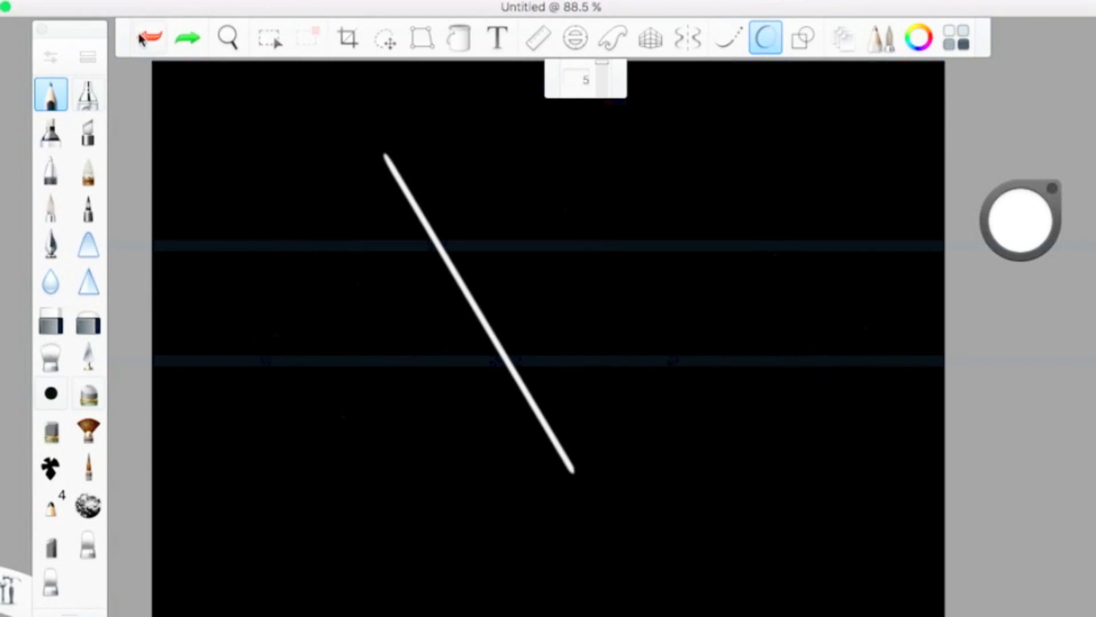
{"action": "left_click", "coordinate": [143, 38]}
Try the straight Line shape tool by drawing two diagonal lines, and undo both
{"action": "left_click", "coordinate": [803, 46]}
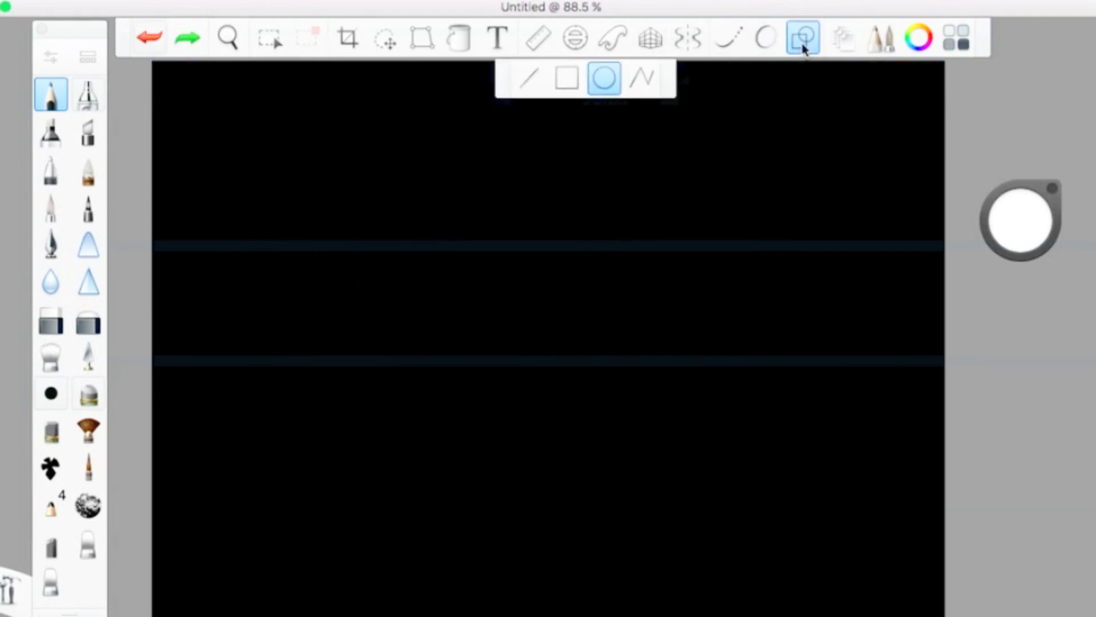
{"action": "left_click", "coordinate": [530, 81]}
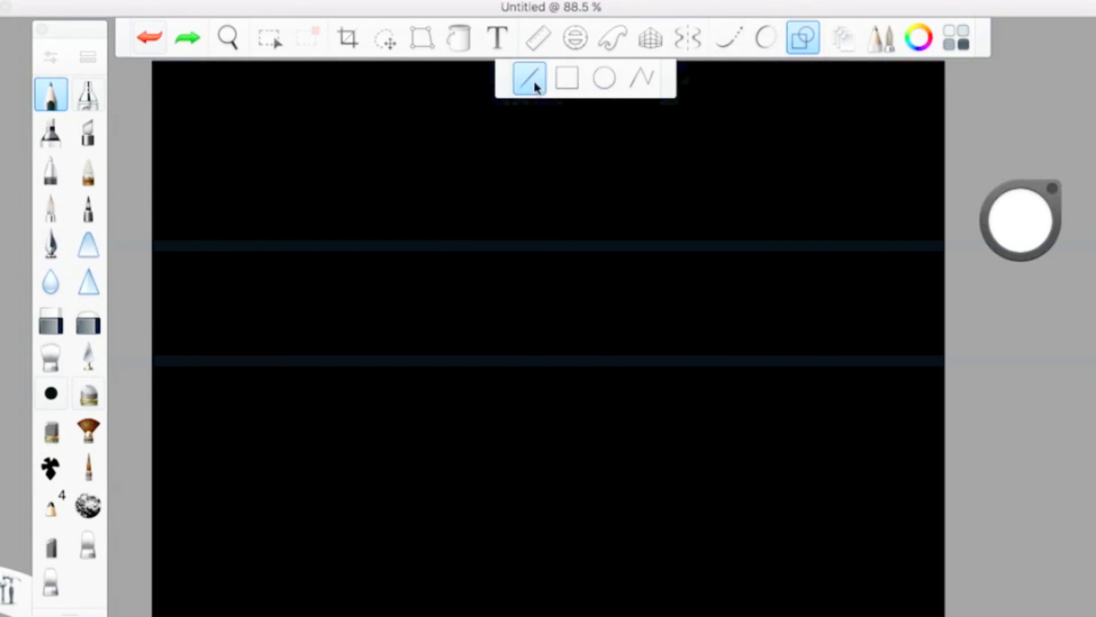
{"action": "left_click_drag", "start_coordinate": [243, 196], "coordinate": [437, 348]}
{"action": "left_click_drag", "start_coordinate": [447, 211], "coordinate": [717, 372]}
{"action": "double_click", "coordinate": [149, 37]}
Try the Rectangle shape tool by drawing a rectangle in the middle of the canvas, and undo it
{"action": "left_click", "coordinate": [567, 80]}
{"action": "left_click_drag", "start_coordinate": [410, 208], "coordinate": [664, 440]}
{"action": "left_click", "coordinate": [150, 38]}
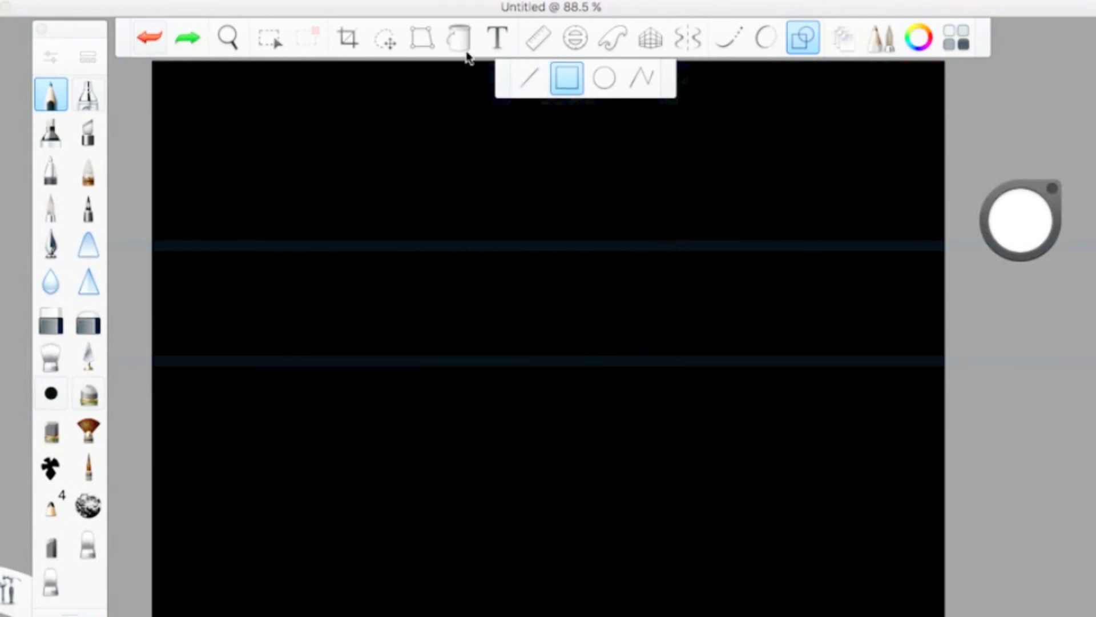
Try the Oval shape tool by drawing a wide ellipse and a second narrower one, undoing each
{"action": "left_click", "coordinate": [604, 78]}
{"action": "left_click_drag", "start_coordinate": [390, 222], "coordinate": [535, 278]}
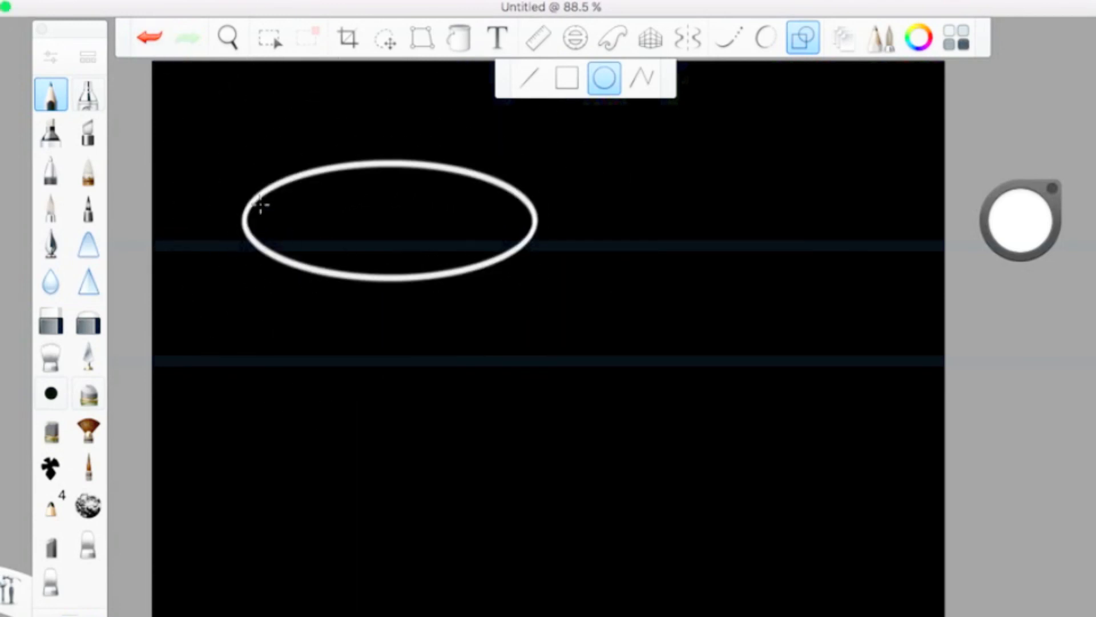
{"action": "left_click", "coordinate": [150, 36]}
{"action": "left_click_drag", "start_coordinate": [481, 306], "coordinate": [528, 422]}
{"action": "left_click", "coordinate": [147, 39]}
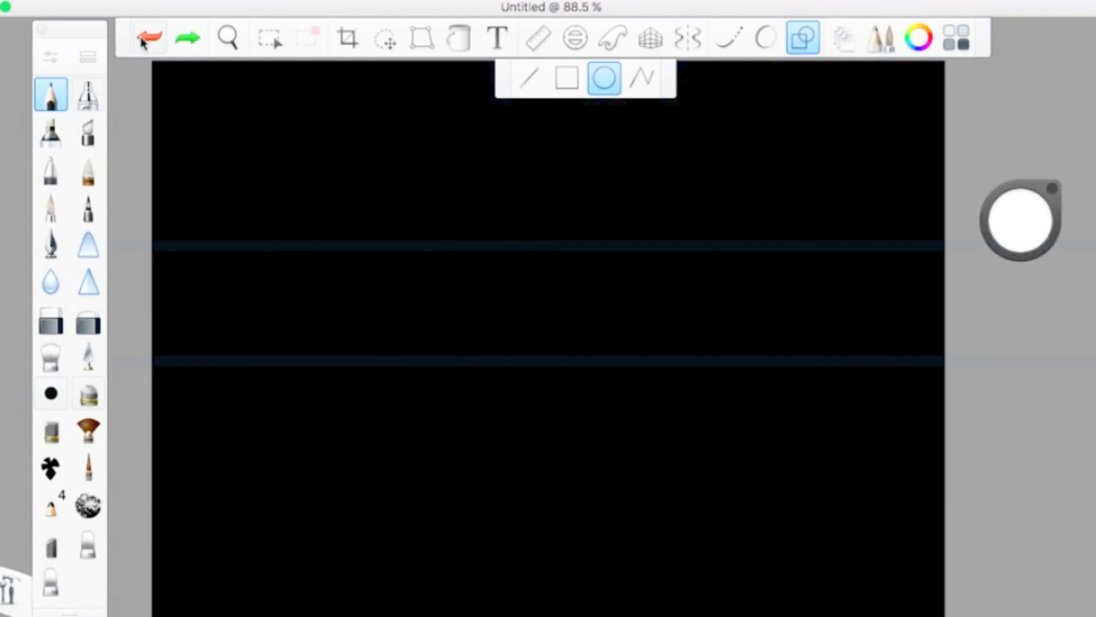
Try the Polyline shape tool by placing a four-point zigzag across the middle of the canvas, and cancel it
{"action": "left_click", "coordinate": [649, 75]}
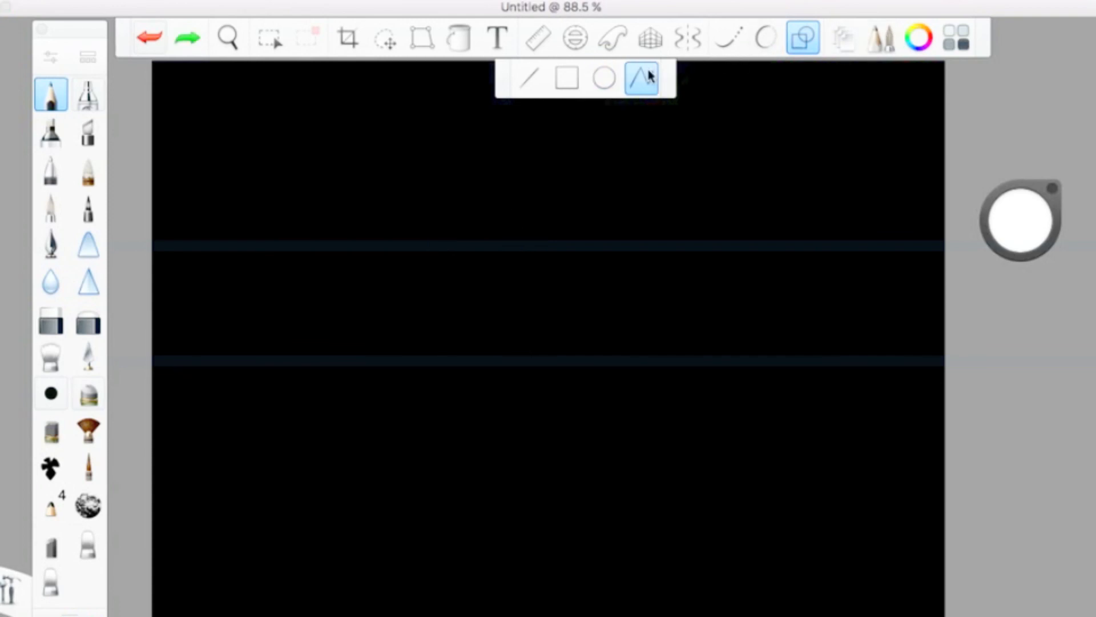
{"action": "left_click", "coordinate": [284, 285]}
{"action": "left_click", "coordinate": [520, 355]}
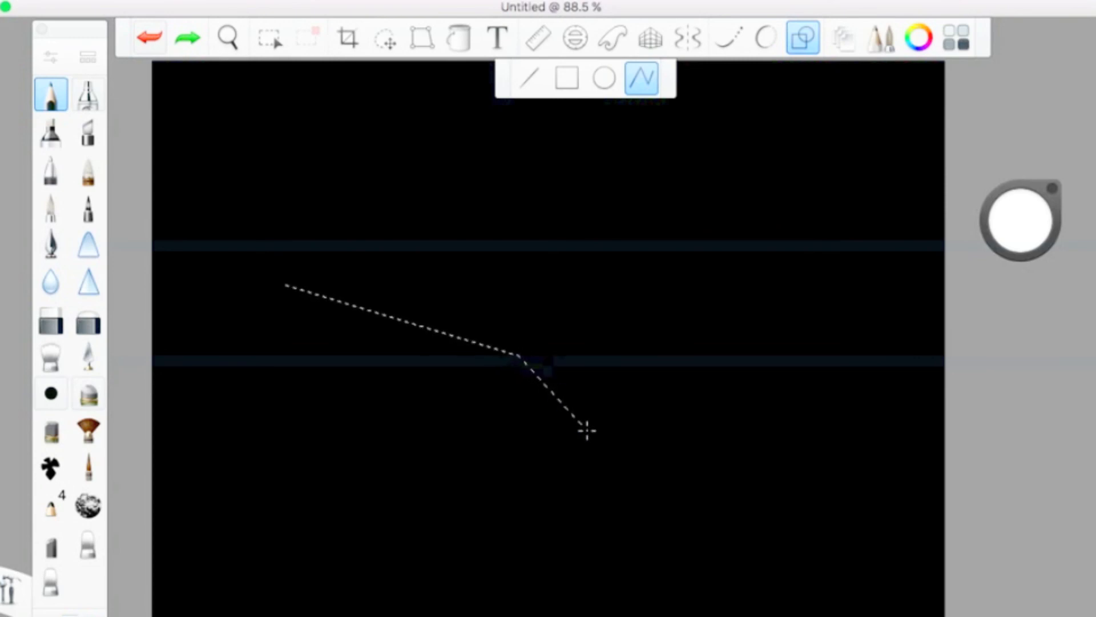
{"action": "left_click", "coordinate": [587, 427]}
{"action": "left_click", "coordinate": [713, 319]}
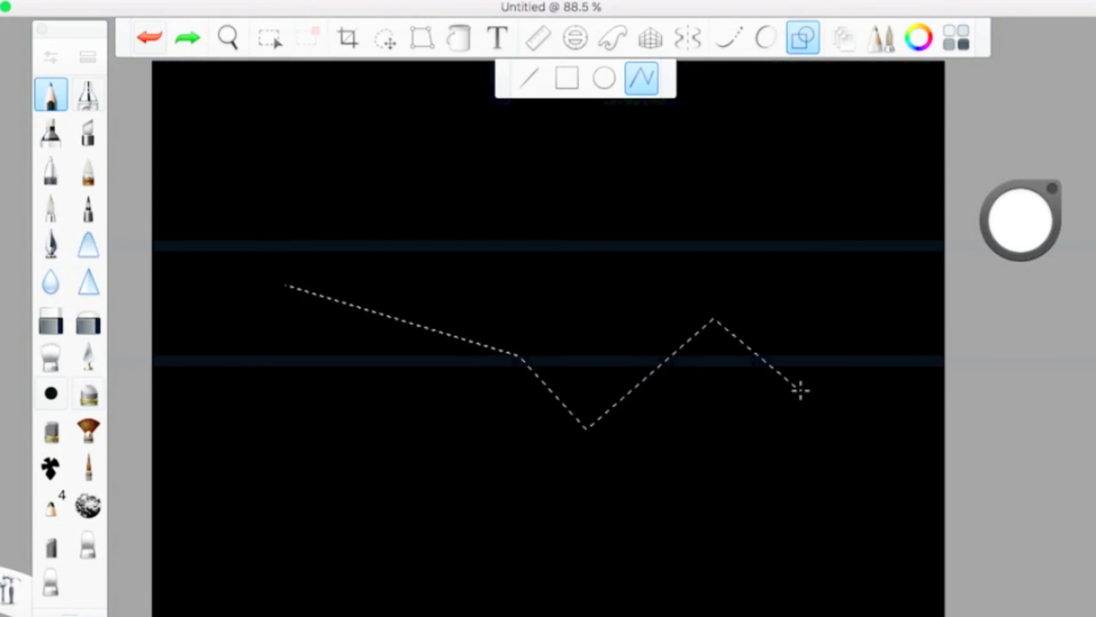
{"action": "key", "text": "Escape"}
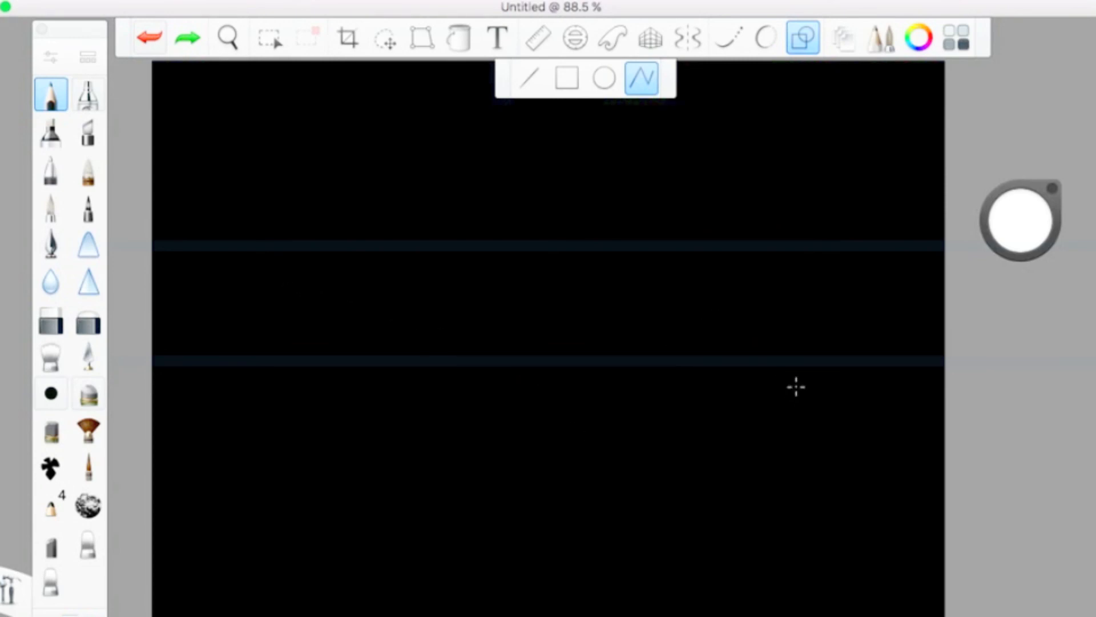
Draw a jagged, open polyline running down the middle of the canvas and looping back up on its right side
{"action": "left_click", "coordinate": [394, 161]}
{"action": "left_click", "coordinate": [490, 188]}
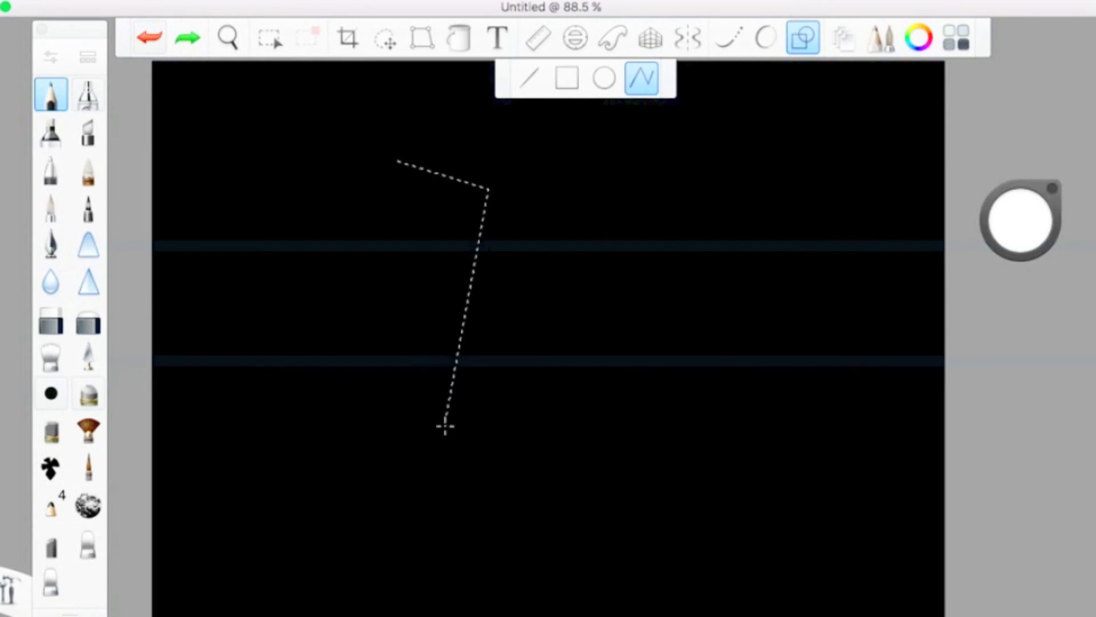
{"action": "left_click", "coordinate": [446, 424]}
{"action": "left_click", "coordinate": [615, 444]}
{"action": "left_click", "coordinate": [547, 499]}
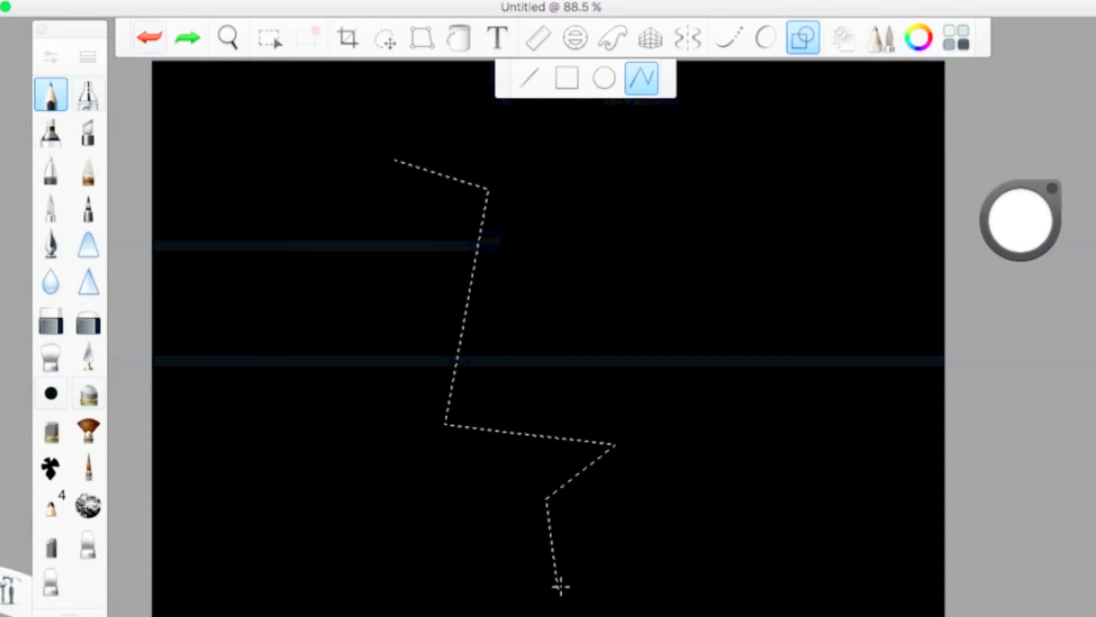
{"action": "left_click", "coordinate": [558, 586]}
{"action": "left_click", "coordinate": [716, 490]}
{"action": "left_click", "coordinate": [672, 458]}
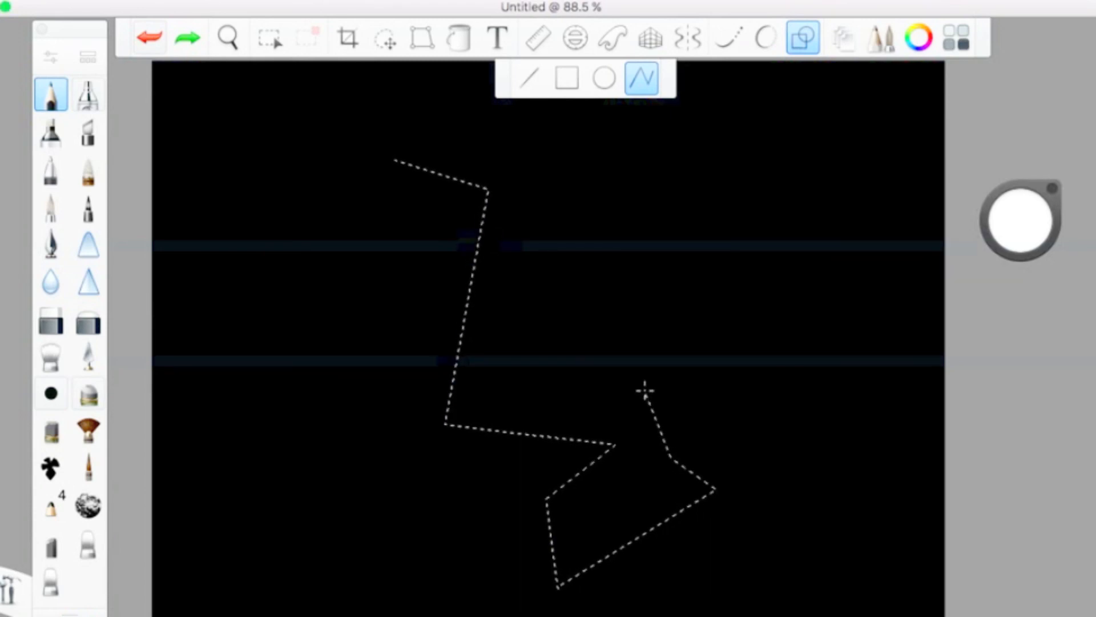
{"action": "left_click", "coordinate": [646, 391]}
{"action": "key", "text": "space"}
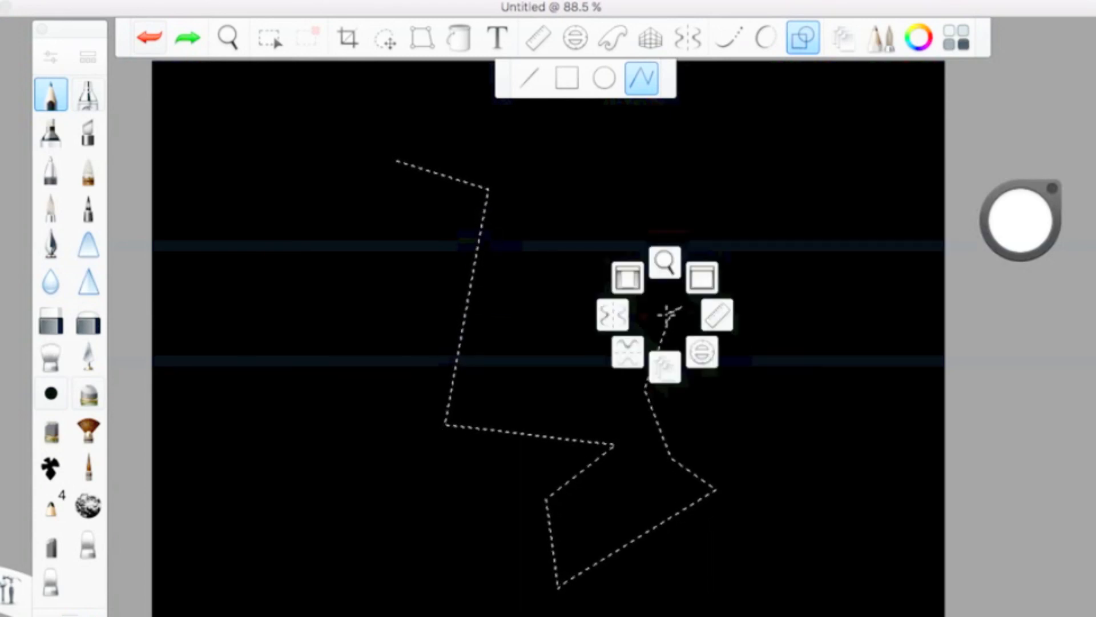
{"action": "left_click", "coordinate": [672, 301]}
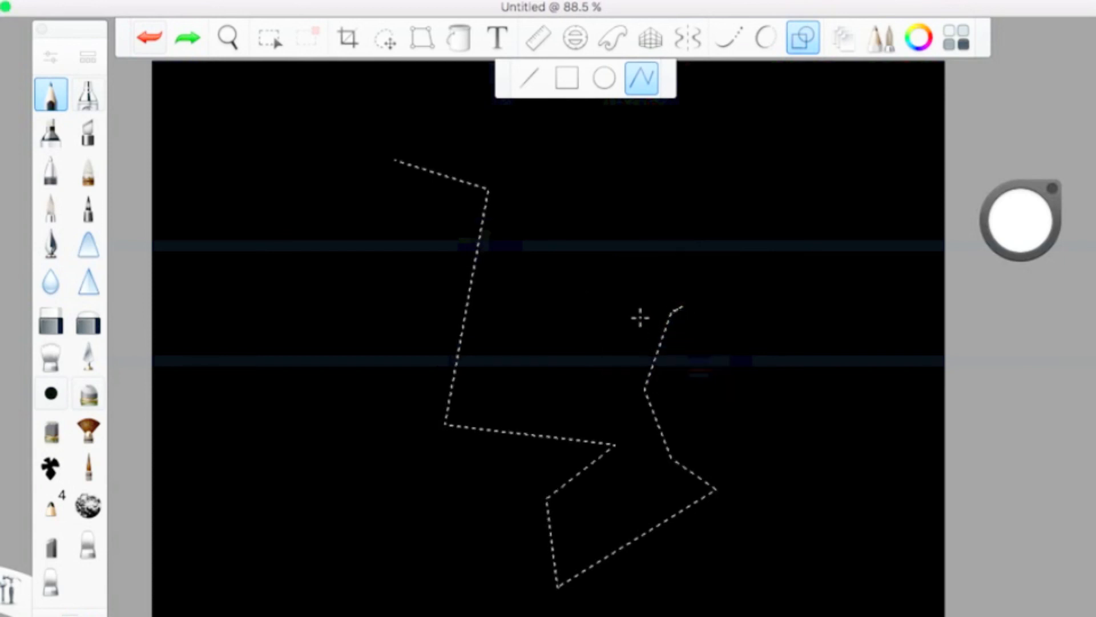
{"action": "left_click", "coordinate": [495, 314]}
{"action": "double_click", "coordinate": [495, 314]}
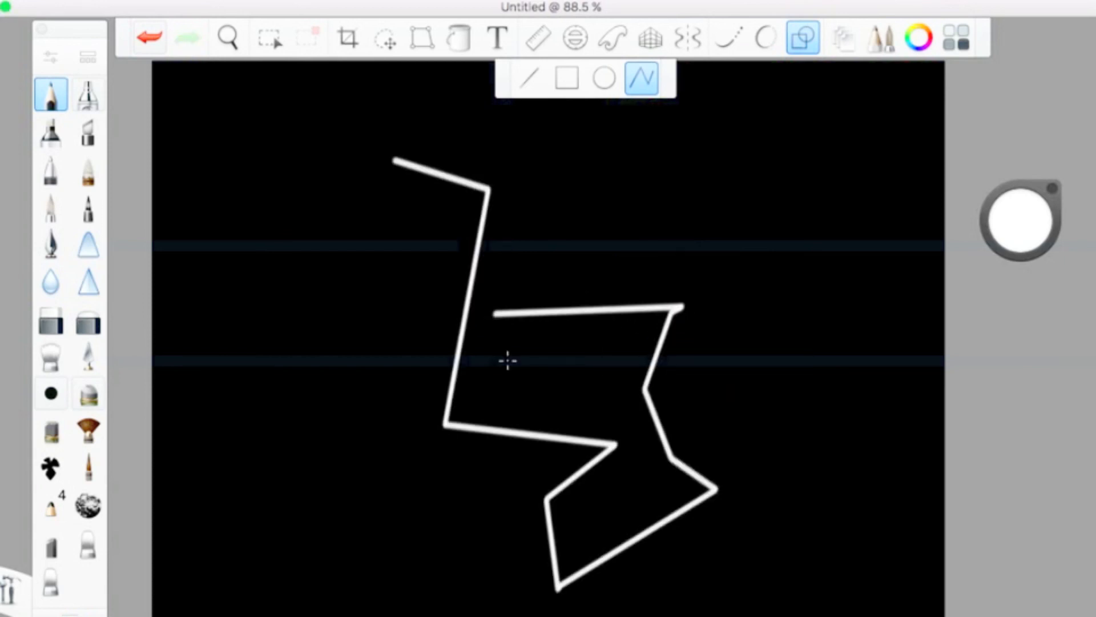
Leave the shape tools and undo the jagged polyline
{"action": "left_click", "coordinate": [508, 360]}
{"action": "left_click", "coordinate": [816, 33]}
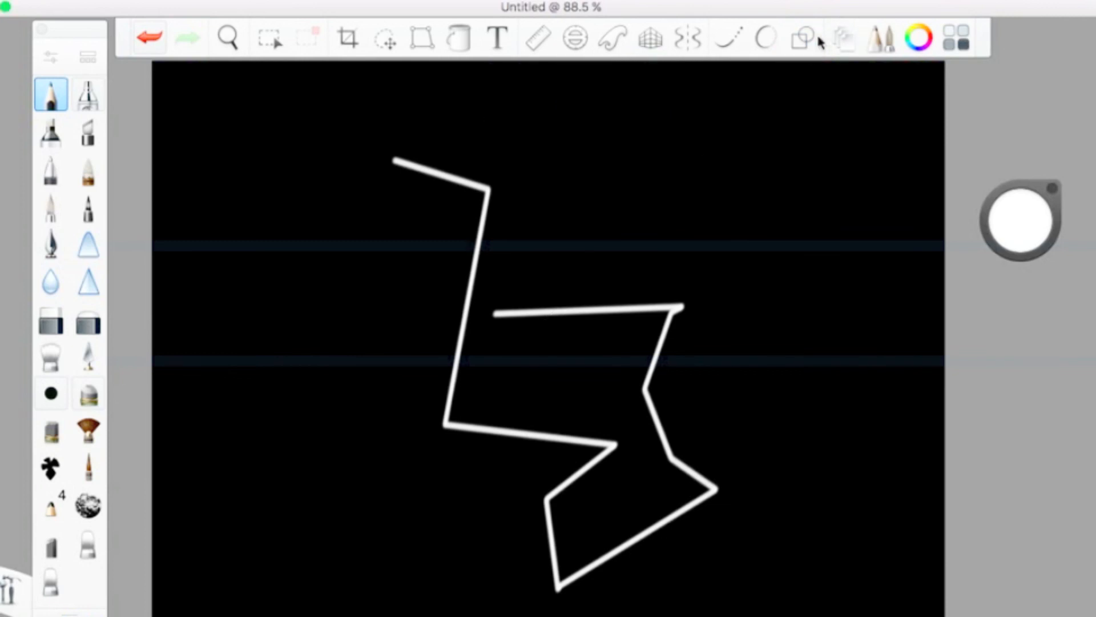
{"action": "left_click", "coordinate": [149, 37]}
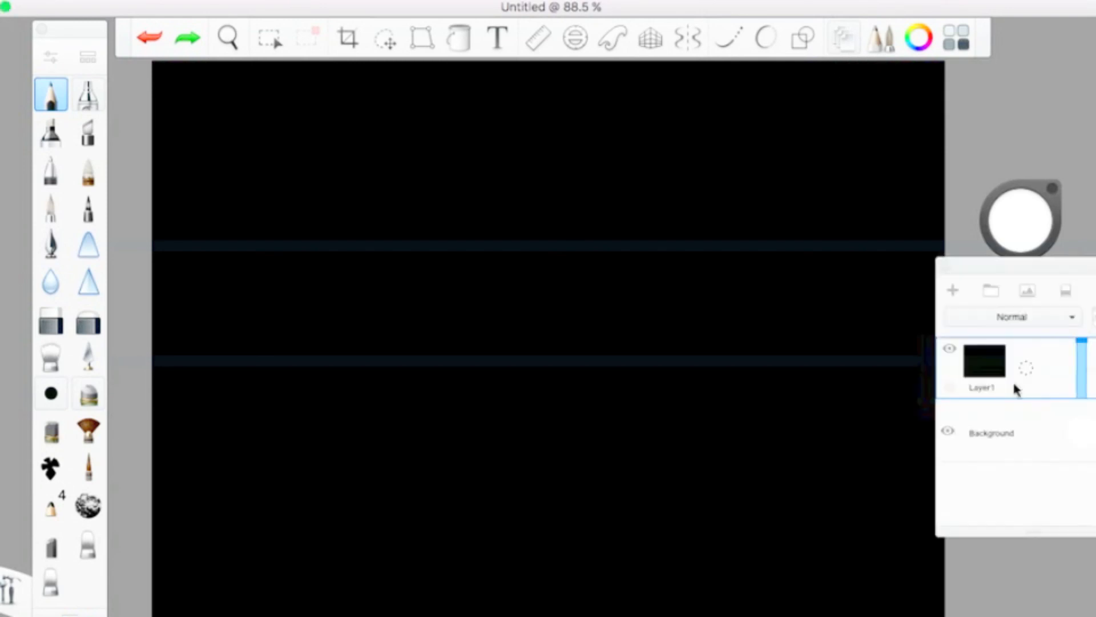
Add a new layer above Layer1 and draw a white zigzag and an overlapping red zigzag on it
{"action": "left_click_drag", "start_coordinate": [999, 268], "coordinate": [989, 341]}
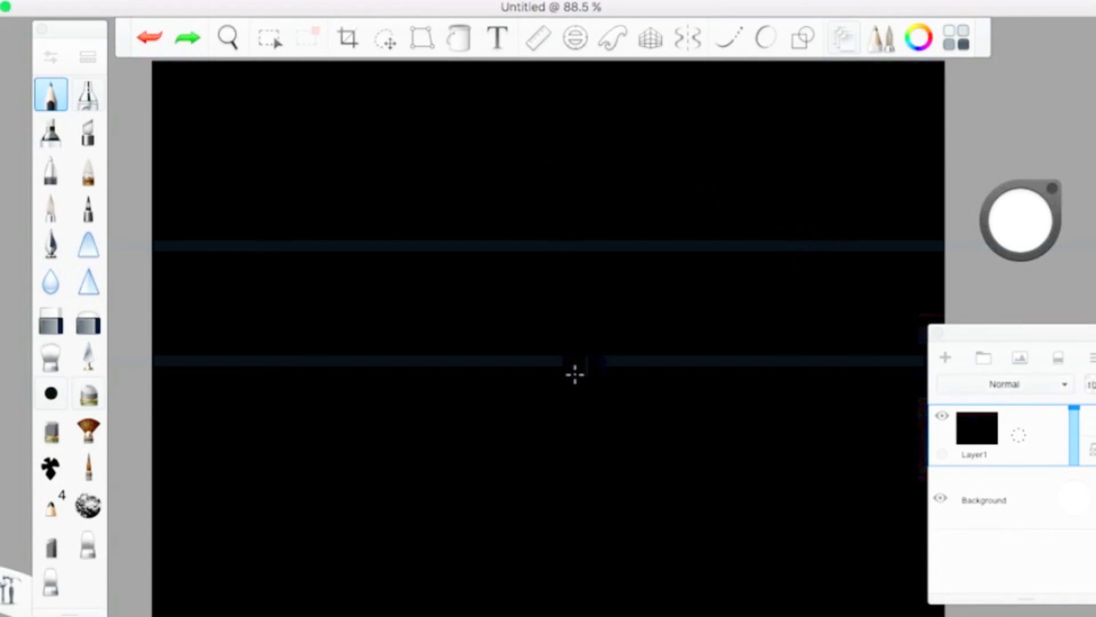
{"action": "left_click", "coordinate": [946, 359]}
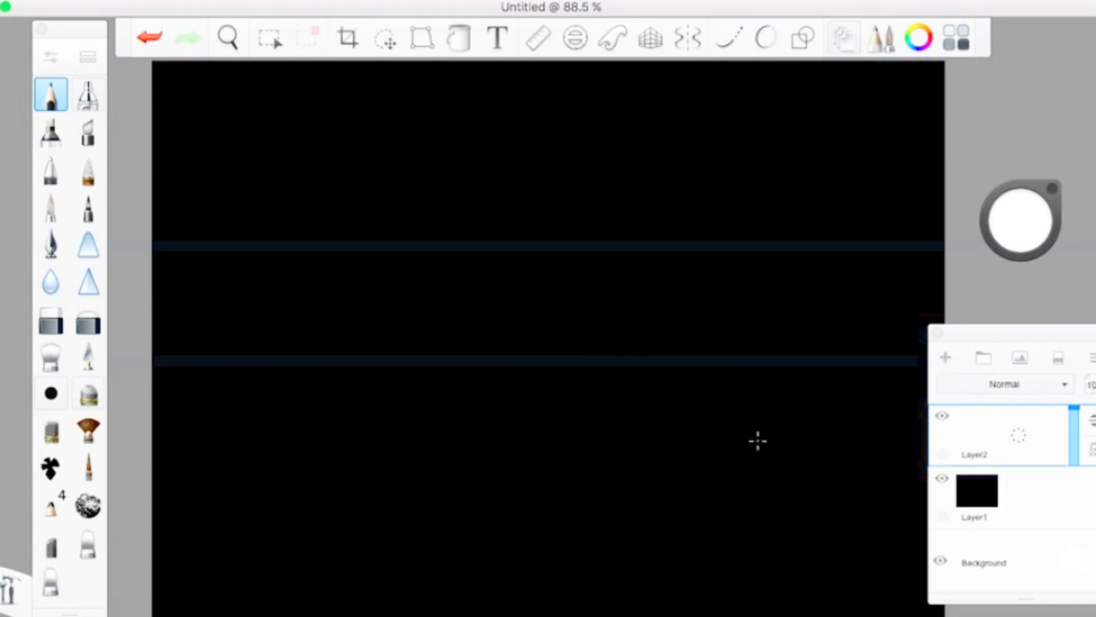
{"action": "mouse_move", "coordinate": [480, 246]}
{"action": "left_mouse_down"}
{"action": "mouse_move", "coordinate": [410, 268]}
{"action": "mouse_move", "coordinate": [527, 352]}
{"action": "mouse_move", "coordinate": [538, 391]}
{"action": "left_mouse_up"}
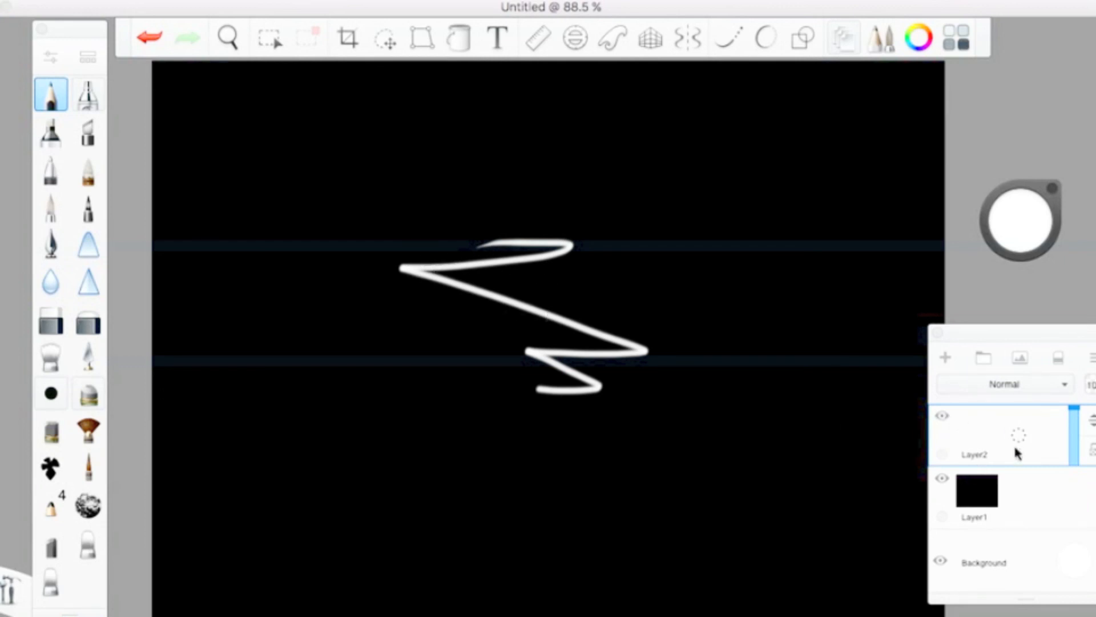
{"action": "left_click_drag", "start_coordinate": [1028, 225], "coordinate": [1091, 227]}
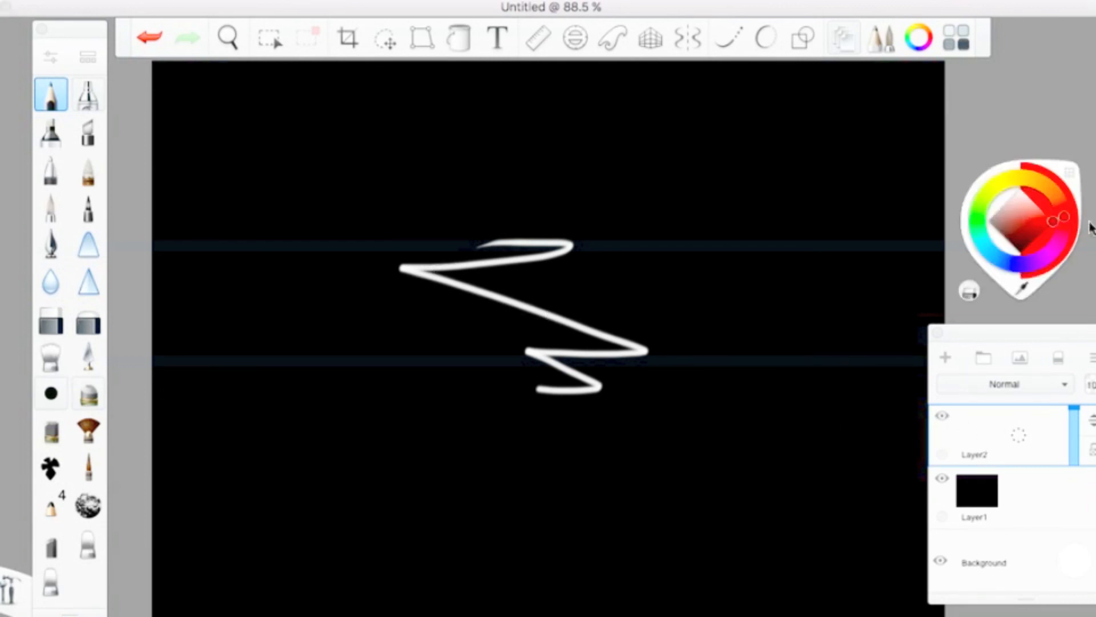
{"action": "mouse_move", "coordinate": [608, 216]}
{"action": "left_mouse_down"}
{"action": "mouse_move", "coordinate": [692, 262]}
{"action": "mouse_move", "coordinate": [629, 265]}
{"action": "mouse_move", "coordinate": [675, 354]}
{"action": "mouse_move", "coordinate": [631, 390]}
{"action": "left_mouse_up"}
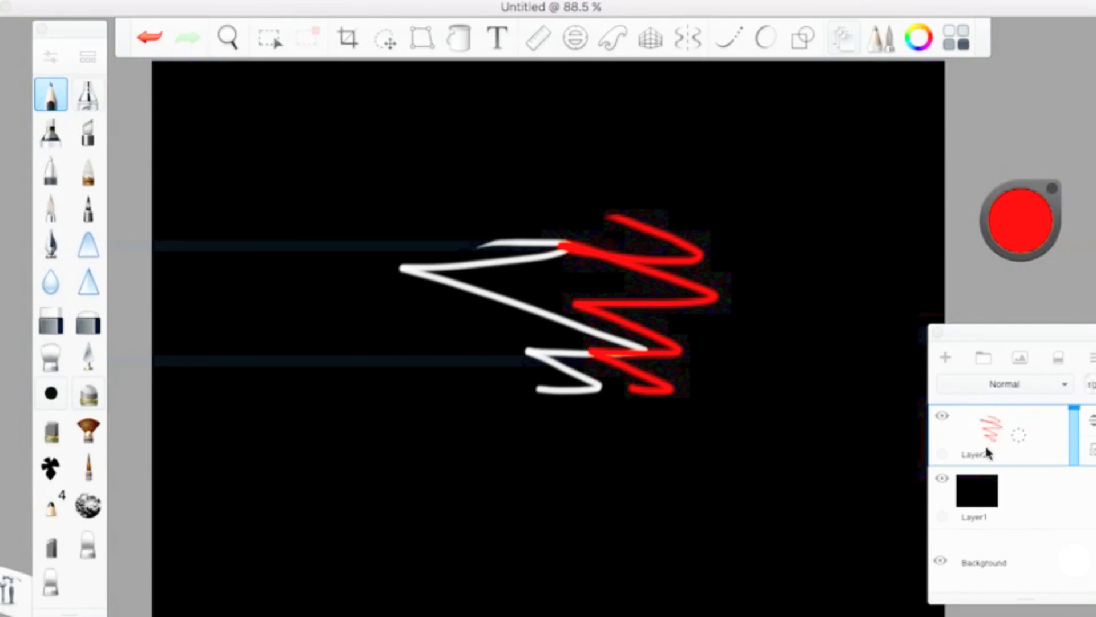
Undo both zigzags and delete the empty Layer2, closing the layer editor
{"action": "left_click", "coordinate": [150, 39]}
{"action": "left_click", "coordinate": [149, 39]}
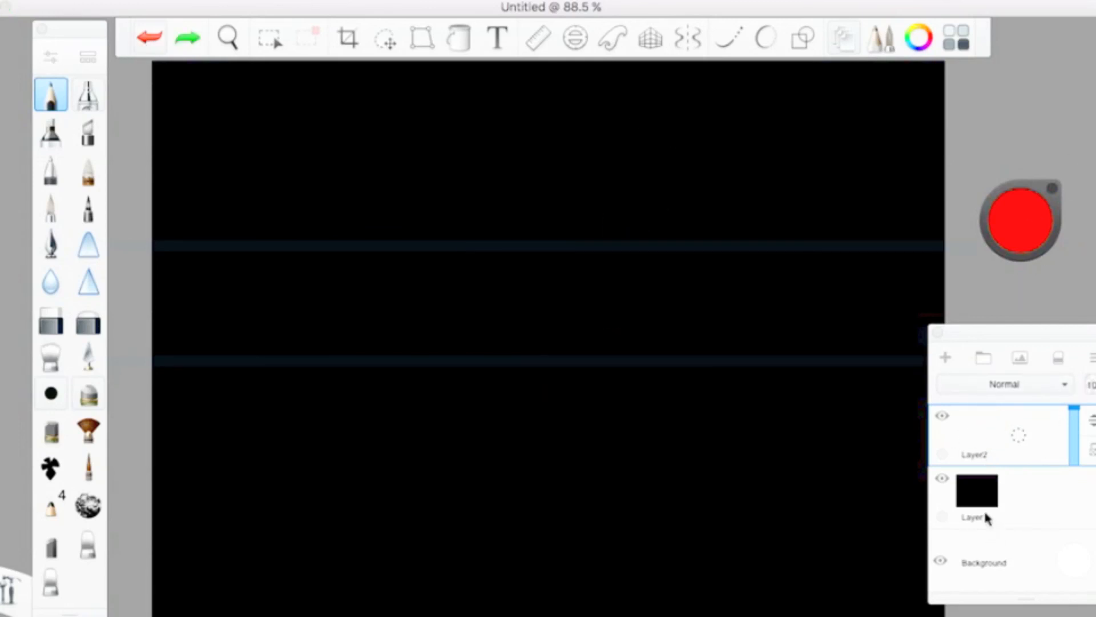
{"action": "mouse_move", "coordinate": [1014, 439]}
{"action": "left_mouse_down"}
{"action": "mouse_move", "coordinate": [962, 437]}
{"action": "mouse_move", "coordinate": [976, 389]}
{"action": "mouse_move", "coordinate": [1053, 391]}
{"action": "mouse_move", "coordinate": [1066, 444]}
{"action": "mouse_move", "coordinate": [1051, 473]}
{"action": "mouse_move", "coordinate": [1018, 491]}
{"action": "mouse_move", "coordinate": [994, 477]}
{"action": "mouse_move", "coordinate": [1065, 434]}
{"action": "mouse_move", "coordinate": [1059, 415]}
{"action": "left_mouse_up"}
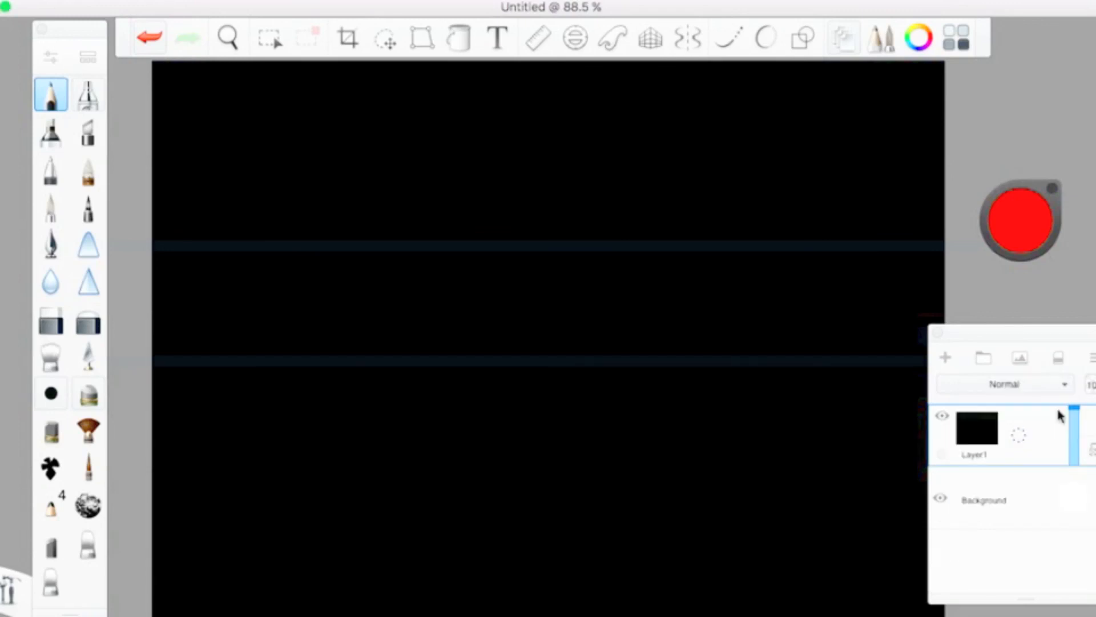
{"action": "left_click", "coordinate": [937, 332]}
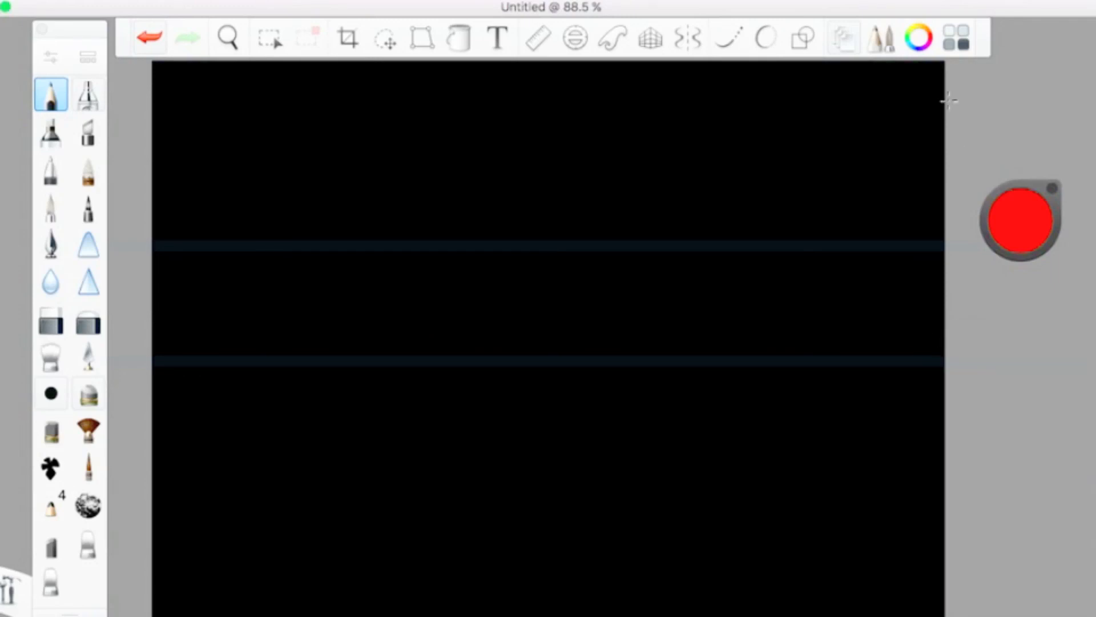
Hide and show the brush palette again, and view the Color Editor before closing it
{"action": "left_click", "coordinate": [880, 49]}
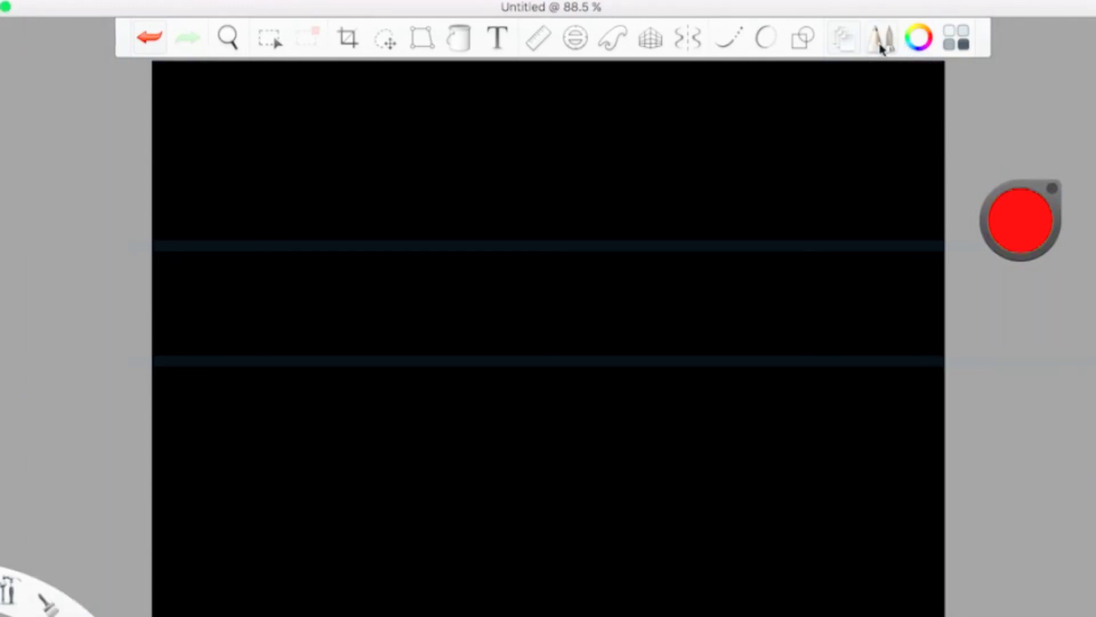
{"action": "left_click", "coordinate": [880, 49]}
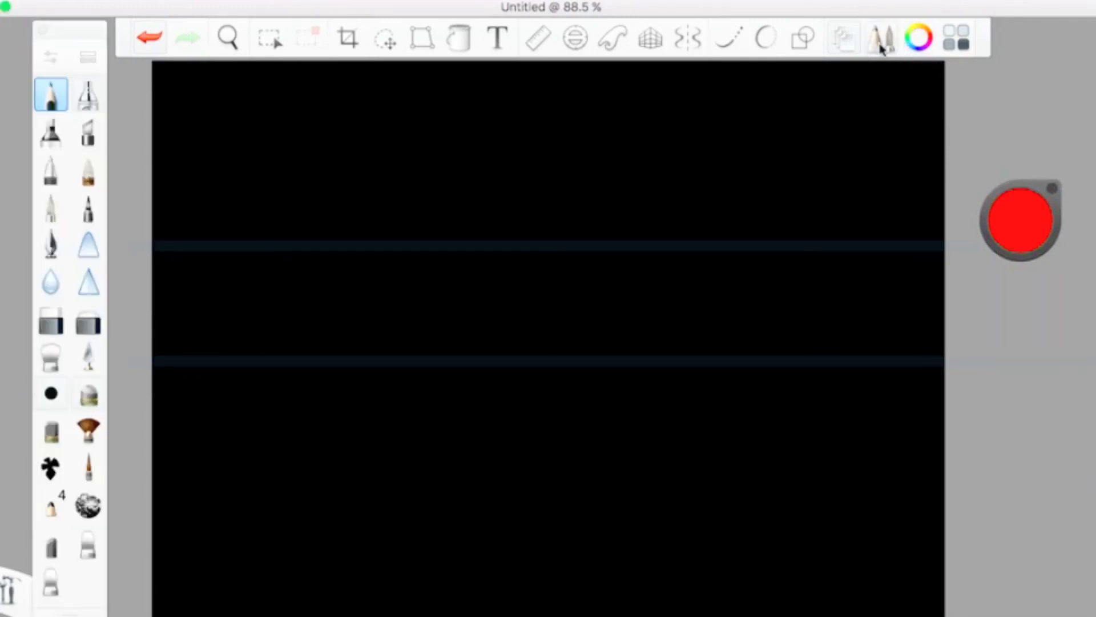
{"action": "left_click", "coordinate": [926, 43]}
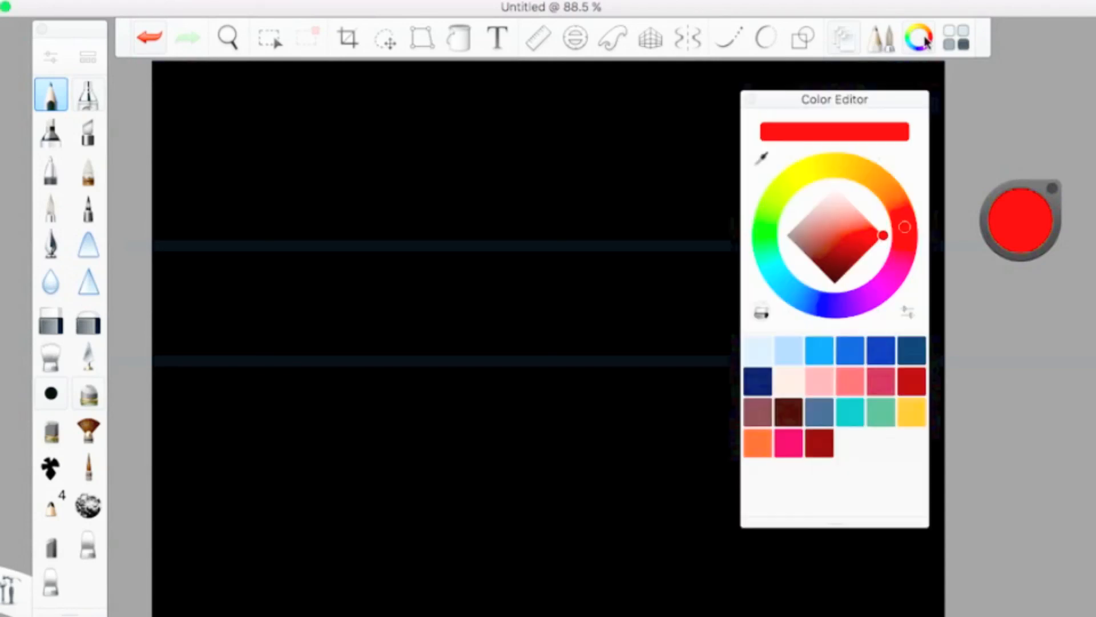
{"action": "left_click", "coordinate": [751, 100]}
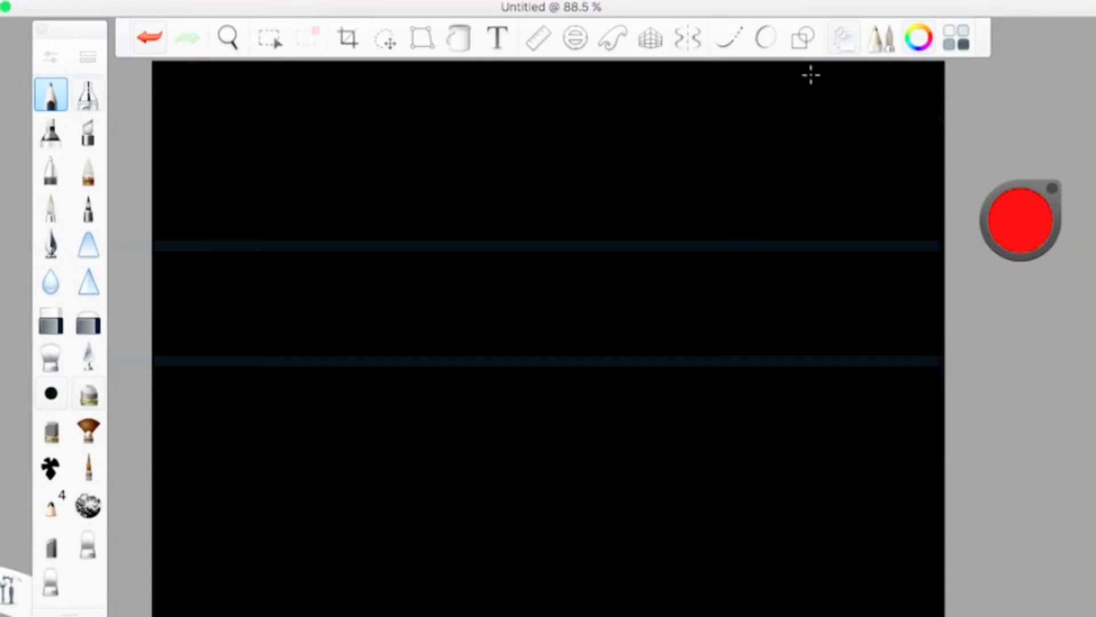
Look through the Copic Library's Design and Illustration colour sets, and close the library
{"action": "left_click", "coordinate": [955, 50]}
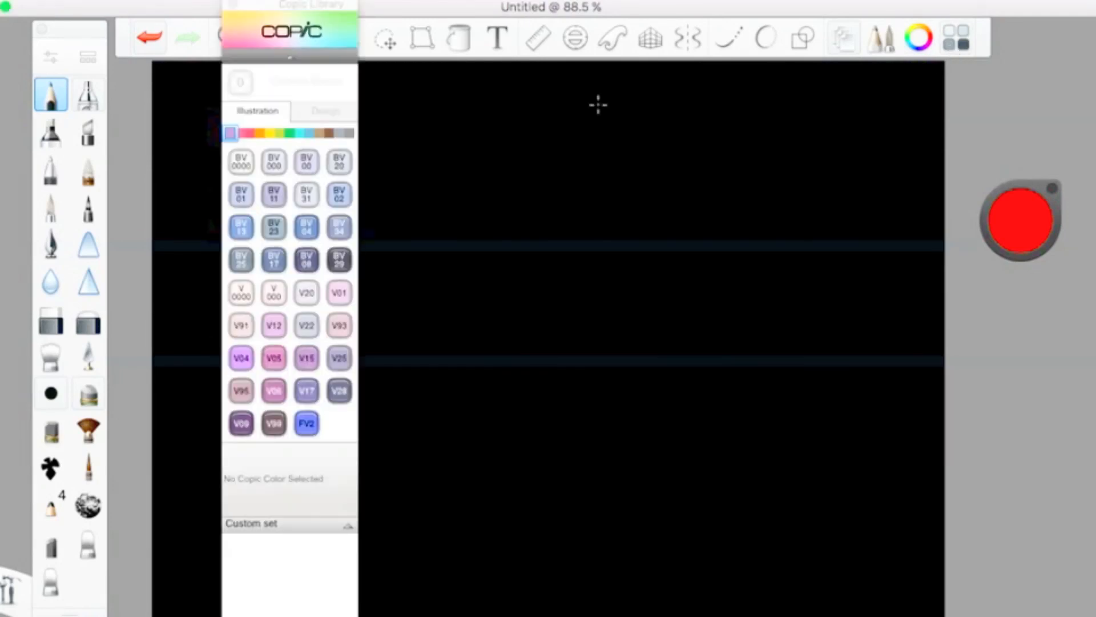
{"action": "left_click", "coordinate": [321, 110]}
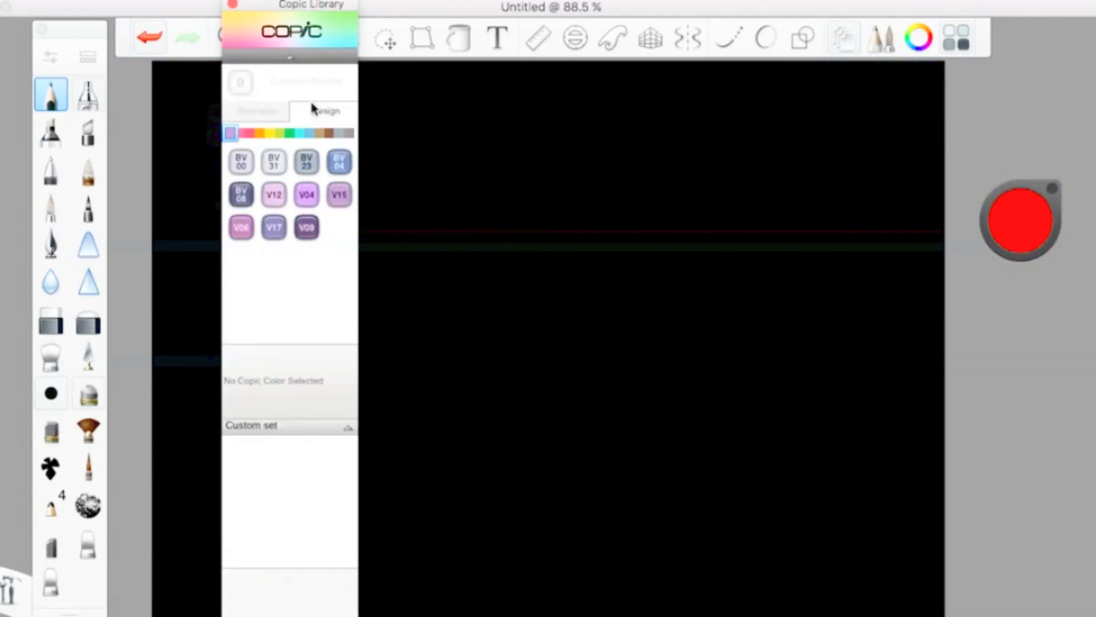
{"action": "left_click", "coordinate": [266, 111]}
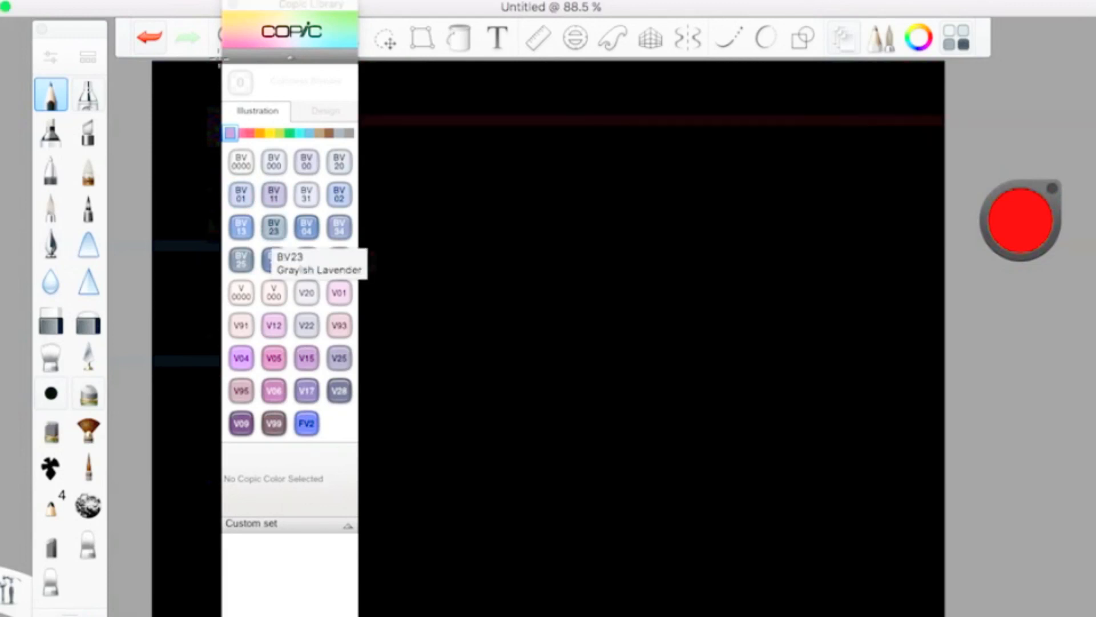
{"action": "left_click", "coordinate": [232, 4]}
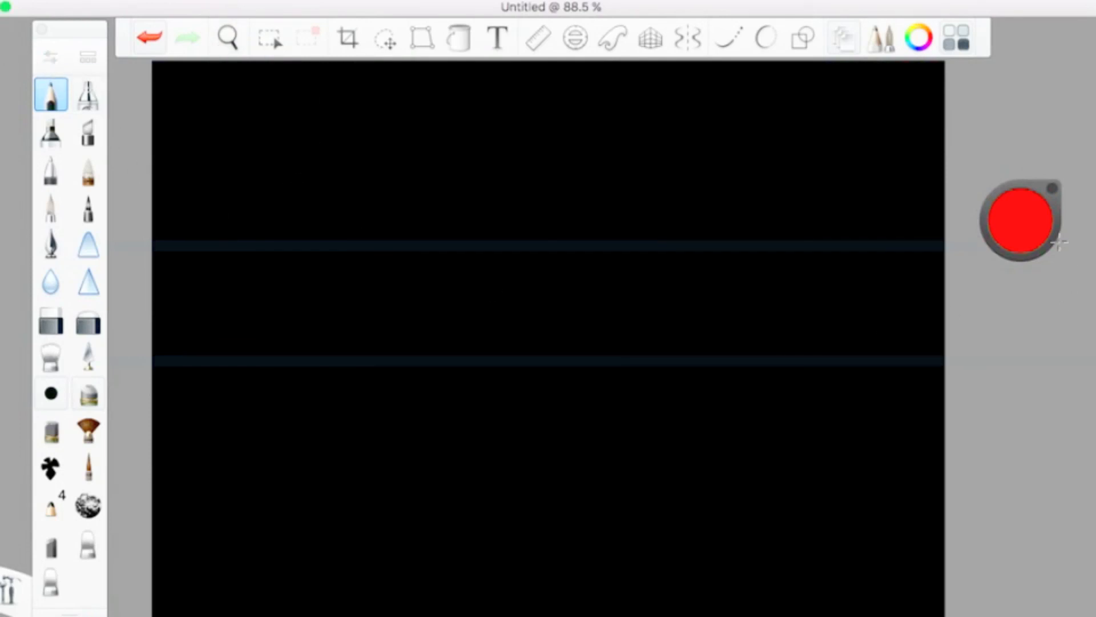
Set the colour to white and the Pencil's hardness/size to 0.1, and draw a thin diagonal test stroke
{"action": "left_click", "coordinate": [1016, 233]}
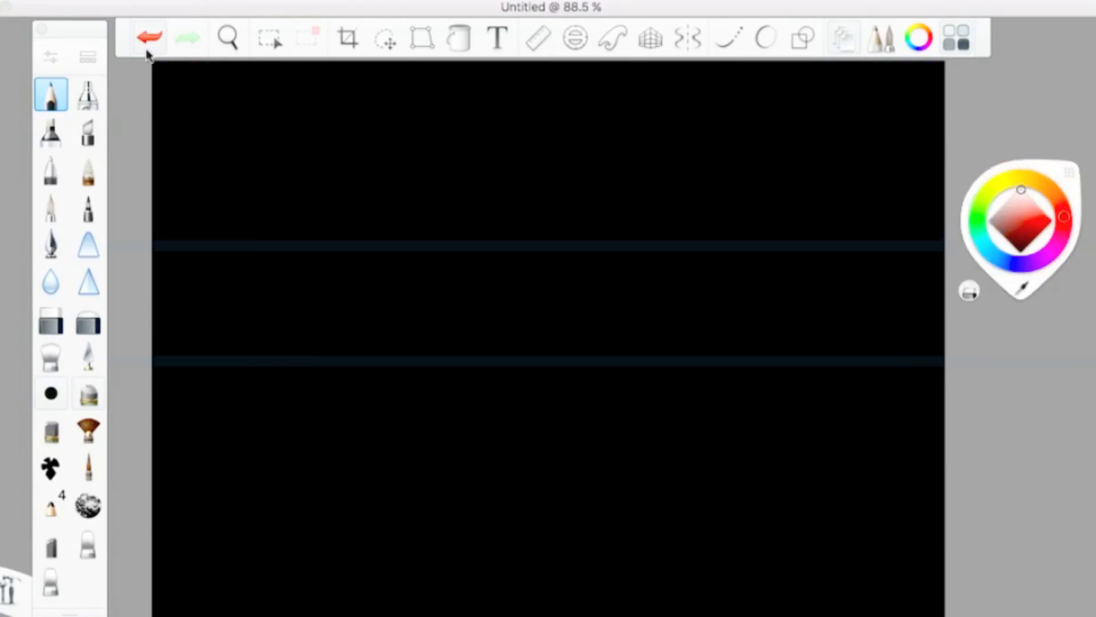
{"action": "left_click", "coordinate": [41, 56]}
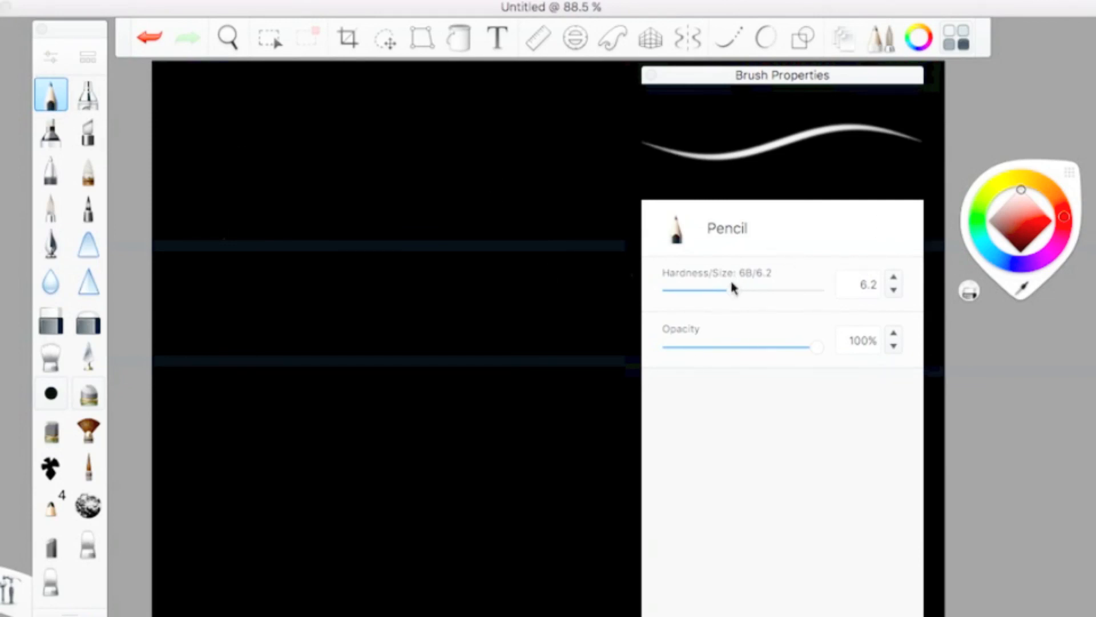
{"action": "mouse_move", "coordinate": [732, 289]}
{"action": "left_mouse_down"}
{"action": "mouse_move", "coordinate": [850, 290]}
{"action": "mouse_move", "coordinate": [601, 292]}
{"action": "left_mouse_up"}
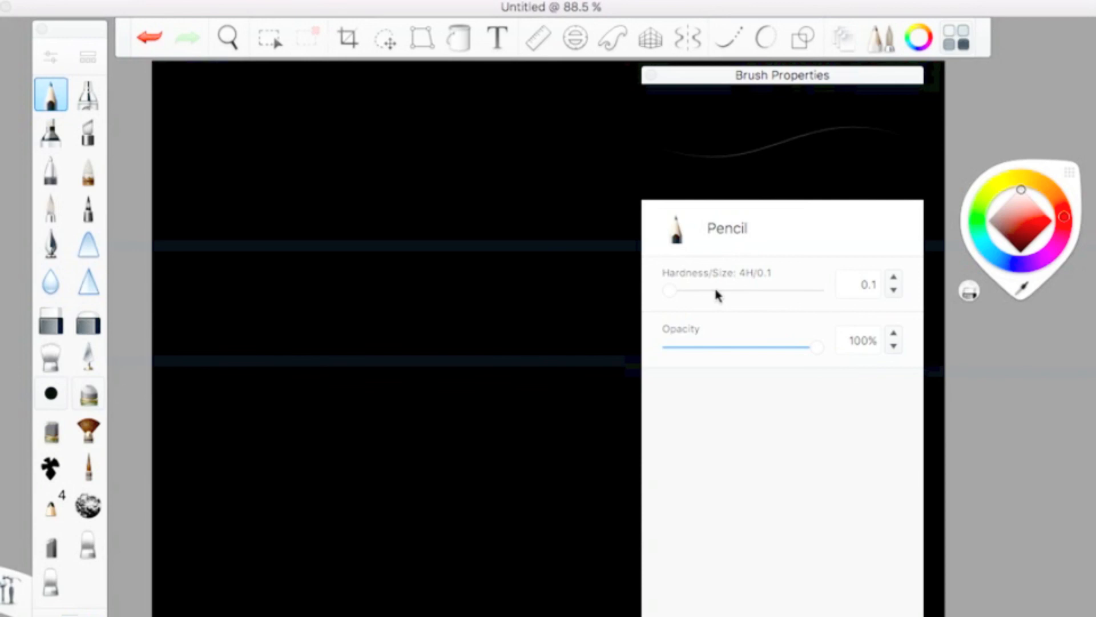
{"action": "left_click_drag", "start_coordinate": [341, 218], "coordinate": [444, 344]}
Set the Pencil's hardness/size to 14.0, testing it with a thick diagonal stroke, and undo both test strokes
{"action": "left_click_drag", "start_coordinate": [722, 291], "coordinate": [818, 290]}
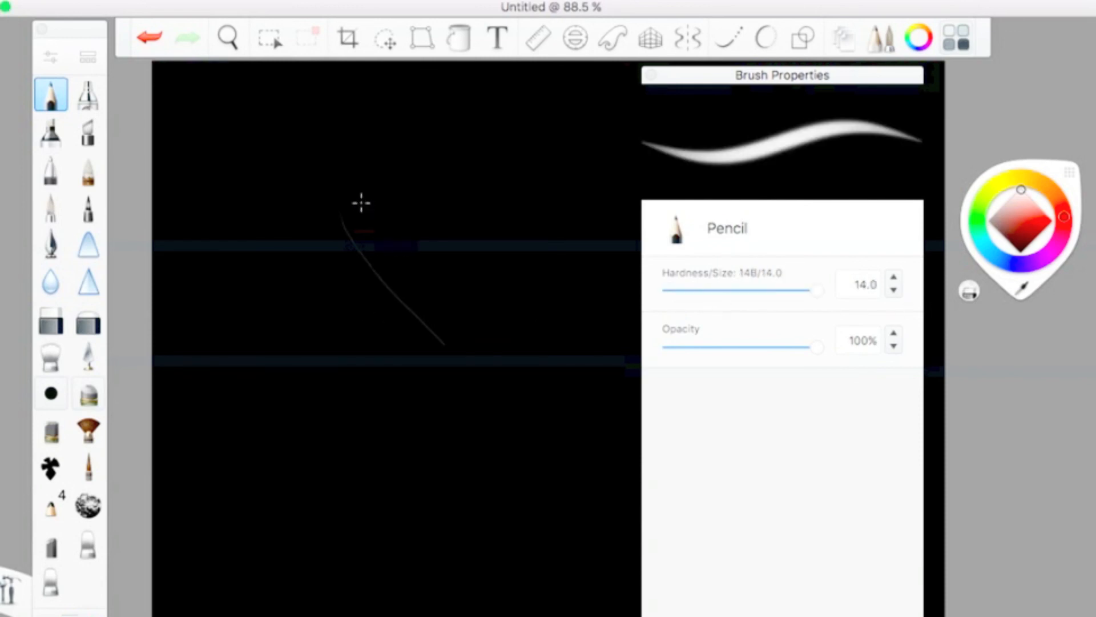
{"action": "left_click_drag", "start_coordinate": [362, 203], "coordinate": [500, 352]}
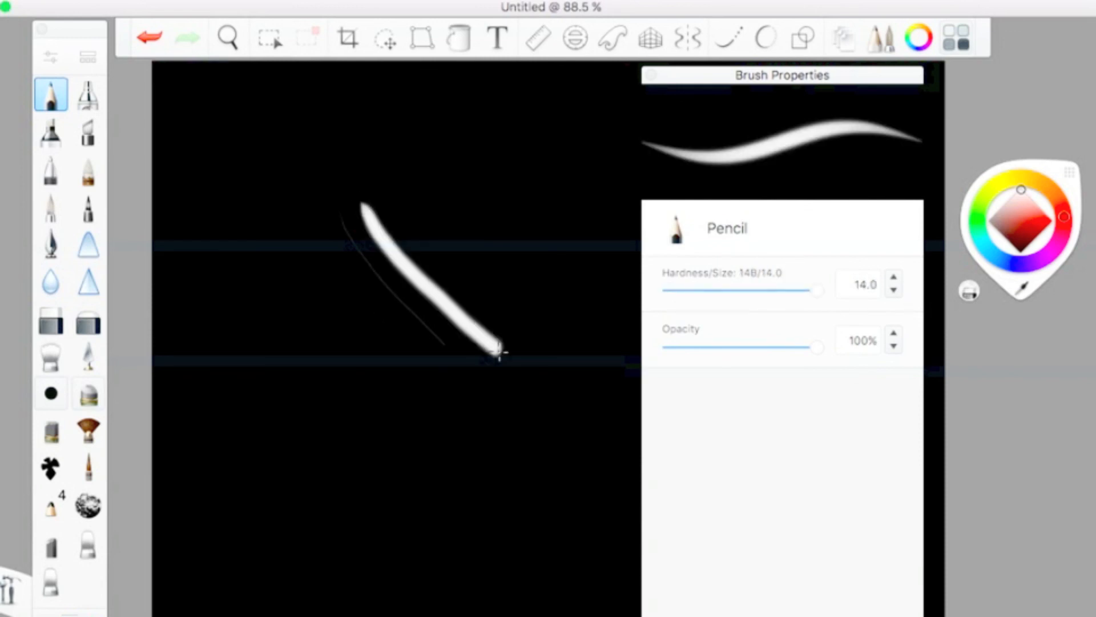
{"action": "left_click", "coordinate": [150, 37]}
{"action": "left_click", "coordinate": [149, 37]}
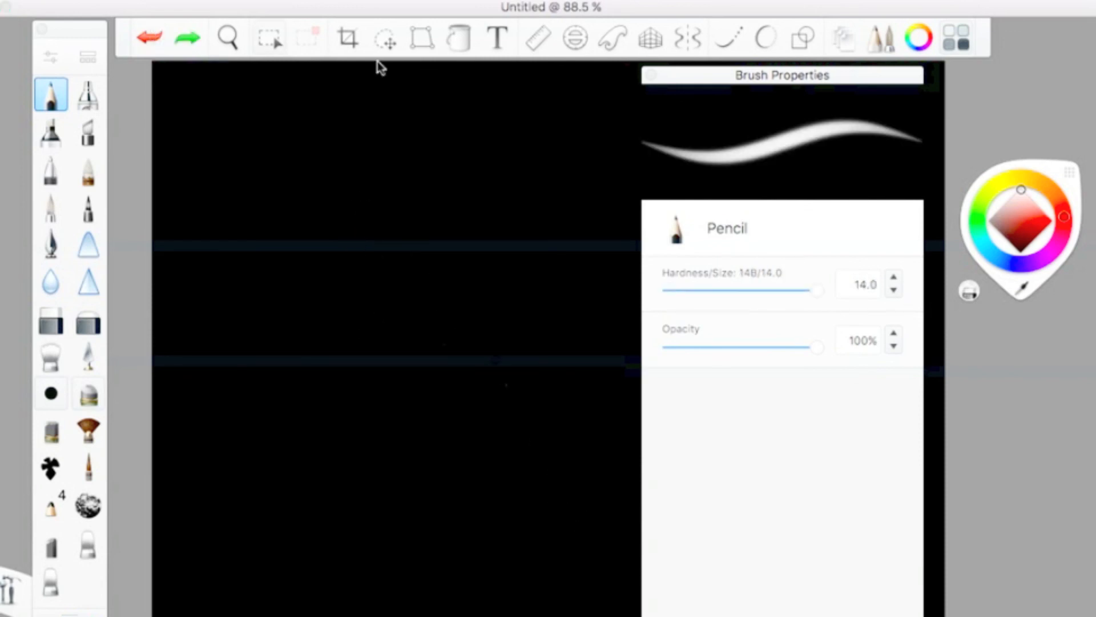
{"action": "left_click", "coordinate": [651, 75]}
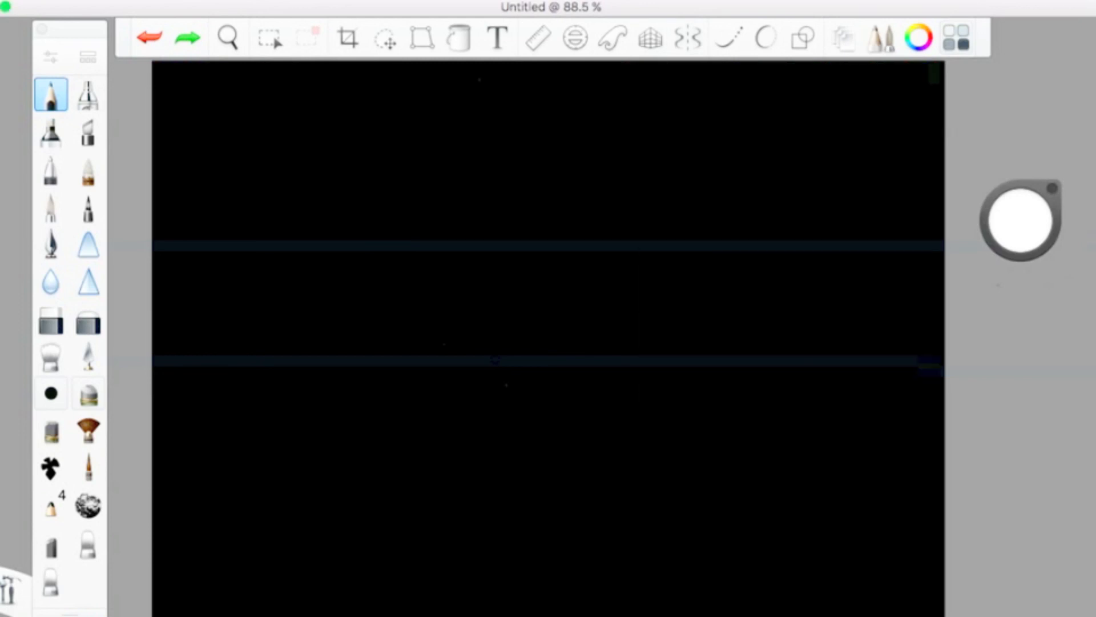
Select the Airbrush, show its brush properties, and reset the brush to its default settings
{"action": "left_click", "coordinate": [80, 95]}
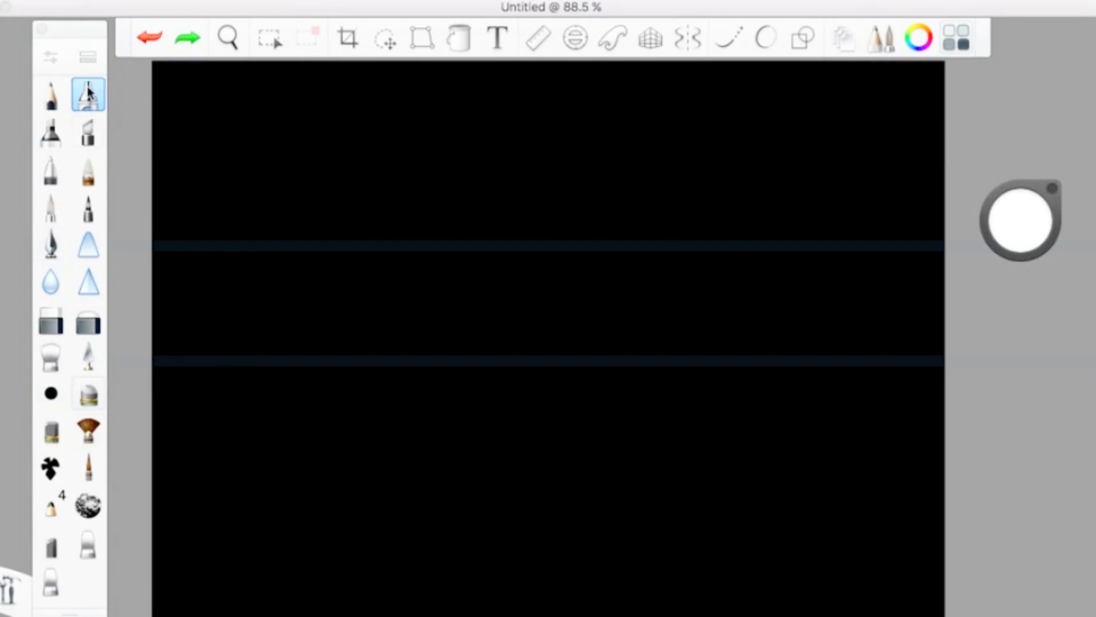
{"action": "left_click", "coordinate": [51, 57]}
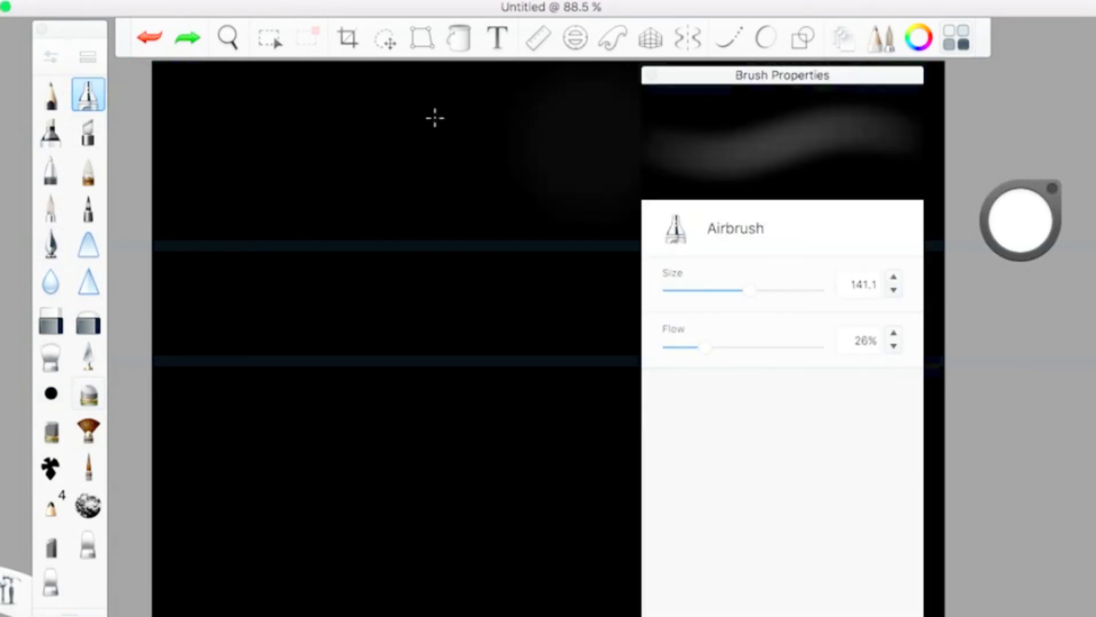
{"action": "left_click", "coordinate": [667, 614]}
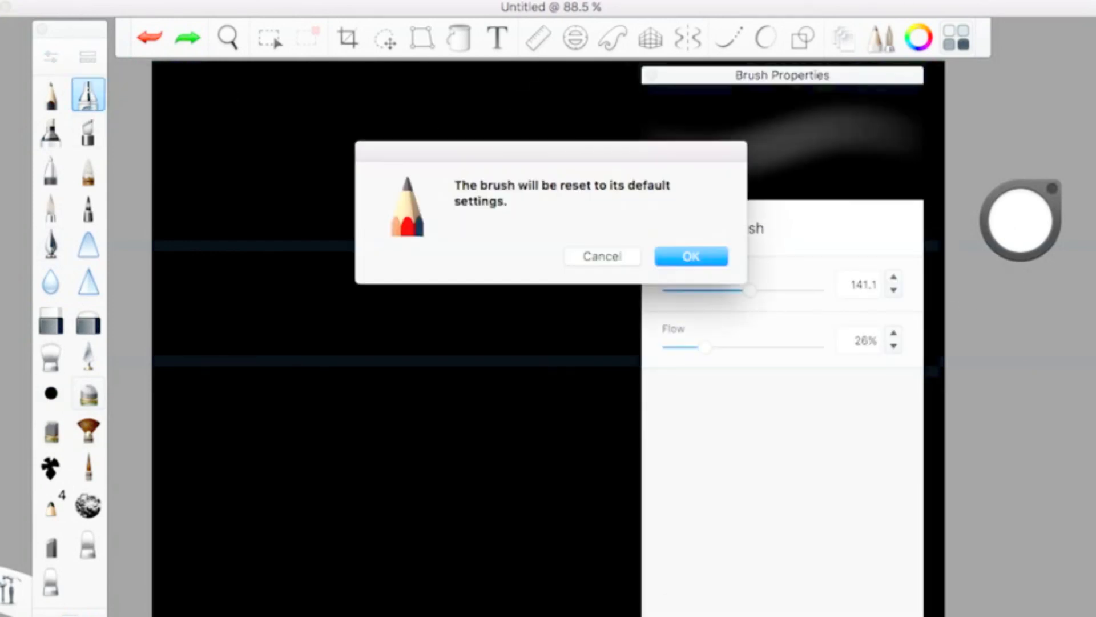
{"action": "left_click", "coordinate": [679, 254]}
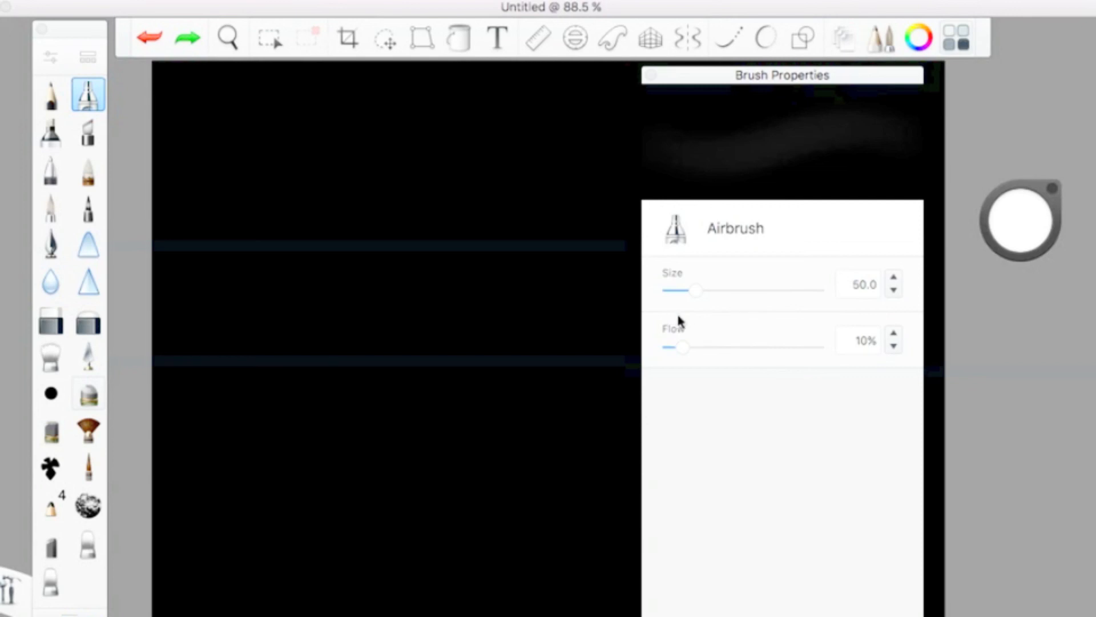
Set the Airbrush's flow to 100% and size to 24.0, and paint overlapping white test strokes down the upper canvas
{"action": "left_click_drag", "start_coordinate": [701, 354], "coordinate": [898, 359]}
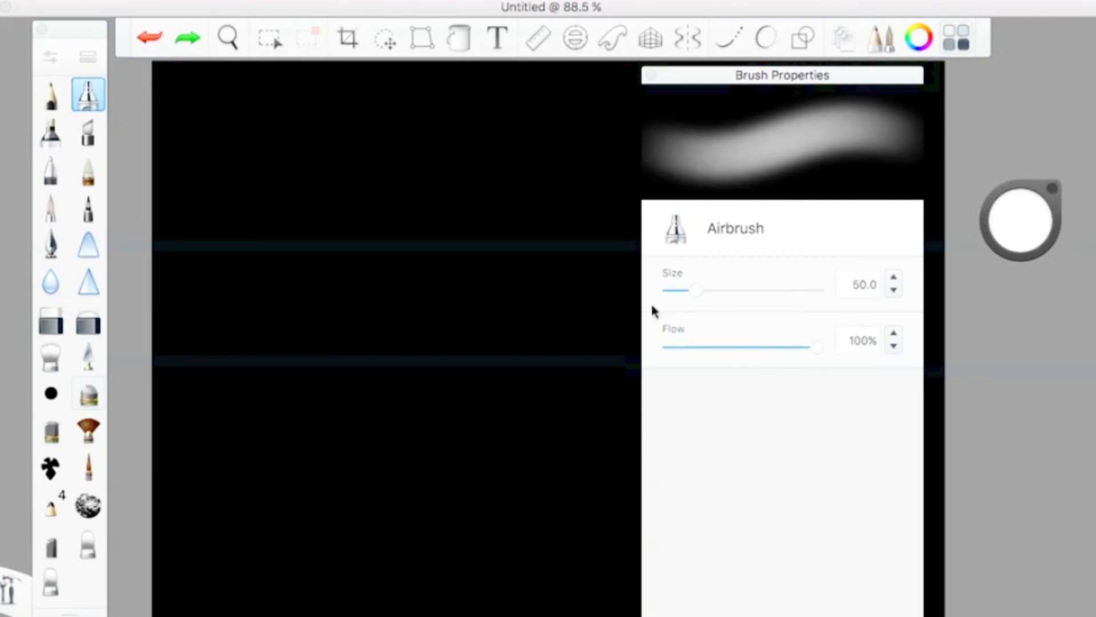
{"action": "left_click", "coordinate": [680, 290]}
{"action": "left_click_drag", "start_coordinate": [353, 120], "coordinate": [521, 235]}
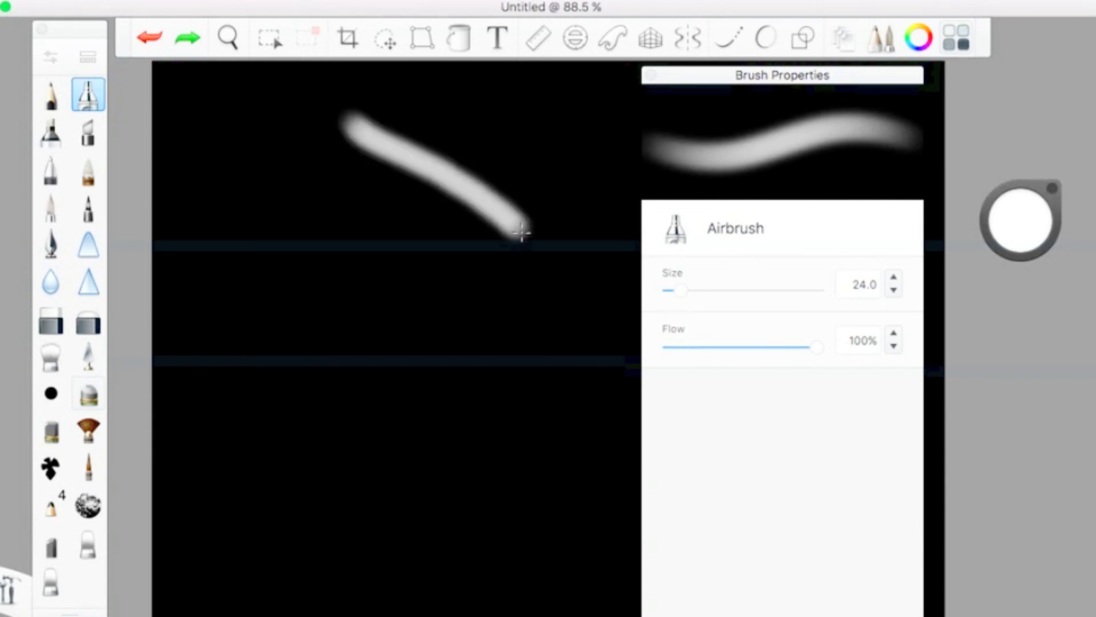
{"action": "mouse_move", "coordinate": [294, 97]}
{"action": "left_mouse_down"}
{"action": "mouse_move", "coordinate": [472, 261]}
{"action": "mouse_move", "coordinate": [453, 262]}
{"action": "mouse_move", "coordinate": [258, 124]}
{"action": "mouse_move", "coordinate": [429, 269]}
{"action": "mouse_move", "coordinate": [377, 278]}
{"action": "mouse_move", "coordinate": [354, 134]}
{"action": "mouse_move", "coordinate": [509, 220]}
{"action": "mouse_move", "coordinate": [421, 228]}
{"action": "mouse_move", "coordinate": [463, 311]}
{"action": "mouse_move", "coordinate": [446, 354]}
{"action": "mouse_move", "coordinate": [492, 378]}
{"action": "left_mouse_up"}
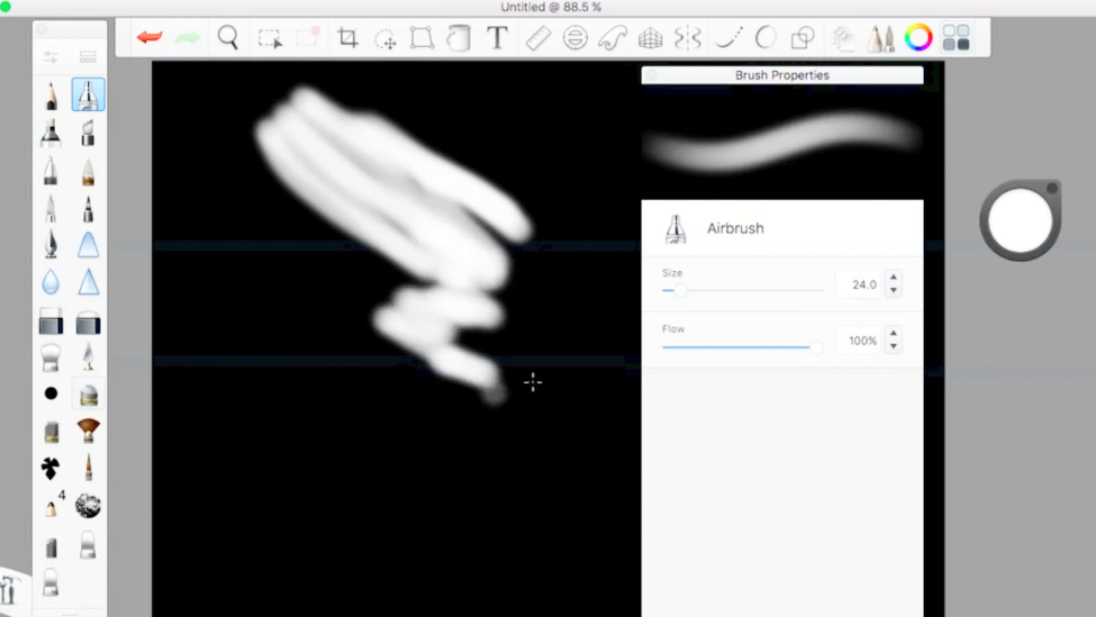
Set the Marker's slant to 180° and size to 26.4, try a white stroke on the canvas, and dismiss the message
{"action": "left_click", "coordinate": [48, 131]}
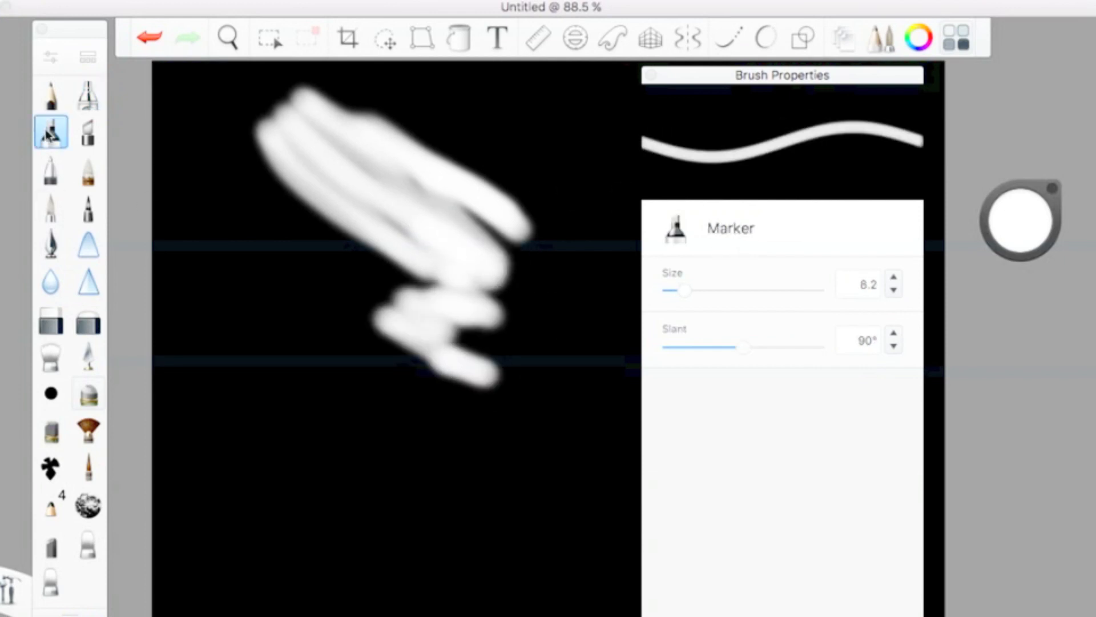
{"action": "left_click_drag", "start_coordinate": [743, 345], "coordinate": [872, 355]}
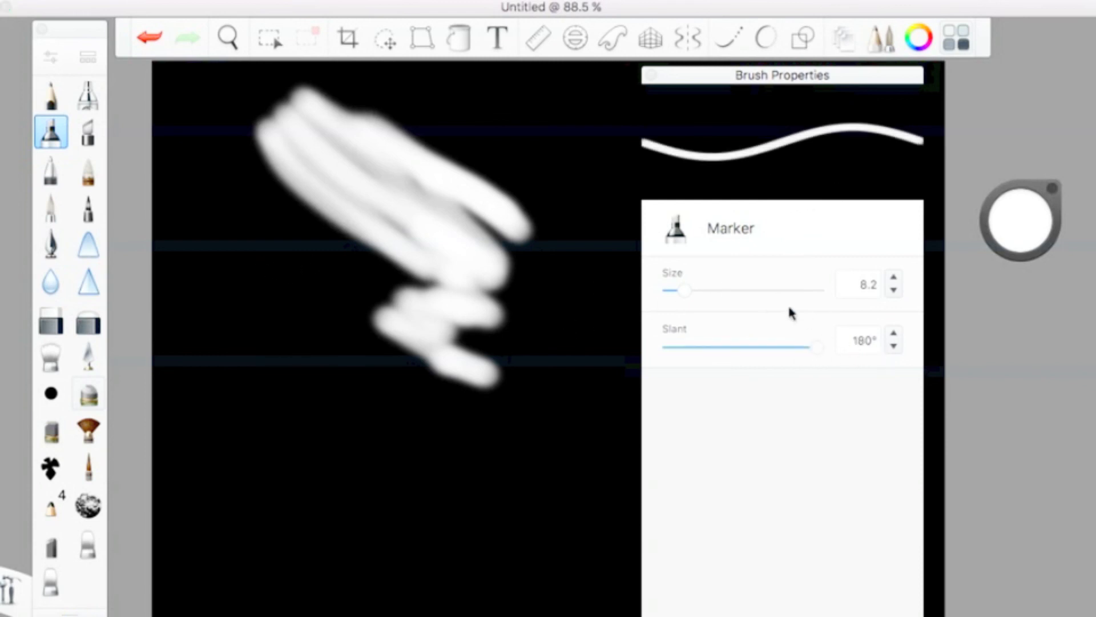
{"action": "left_click", "coordinate": [715, 289]}
{"action": "mouse_move", "coordinate": [715, 283]}
{"action": "left_mouse_down"}
{"action": "mouse_move", "coordinate": [729, 286]}
{"action": "mouse_move", "coordinate": [717, 286]}
{"action": "left_mouse_up"}
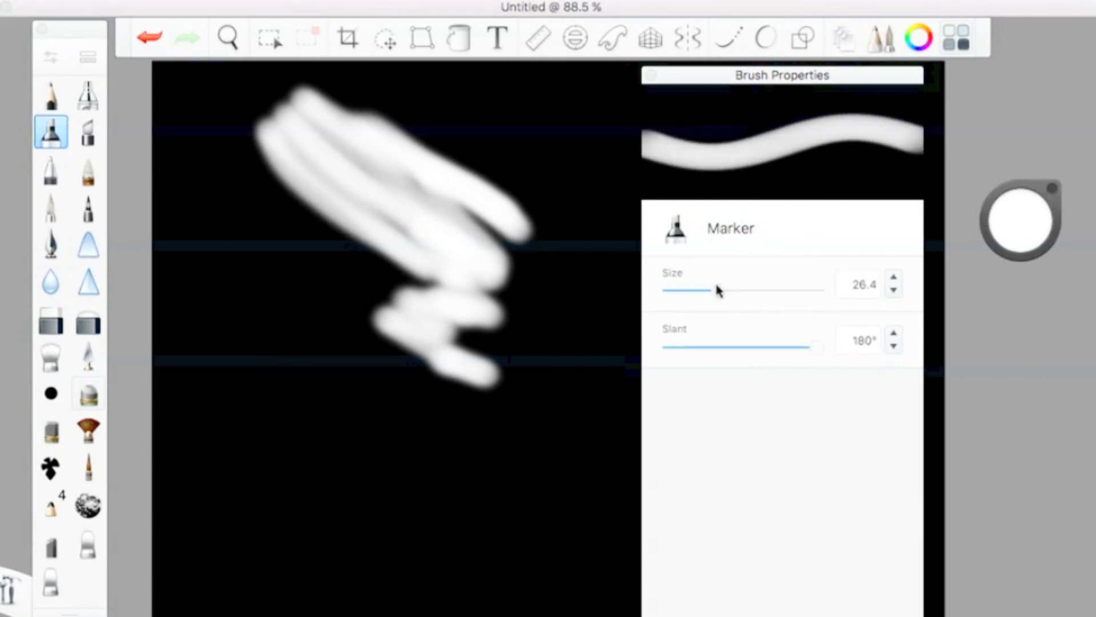
{"action": "left_click", "coordinate": [197, 294]}
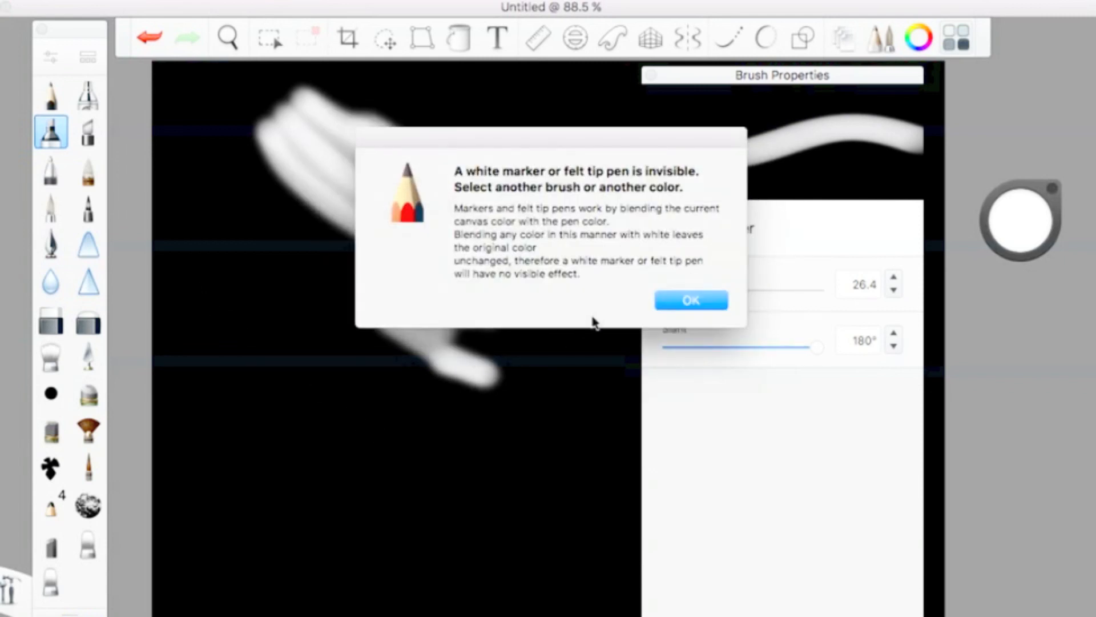
{"action": "left_click", "coordinate": [696, 300]}
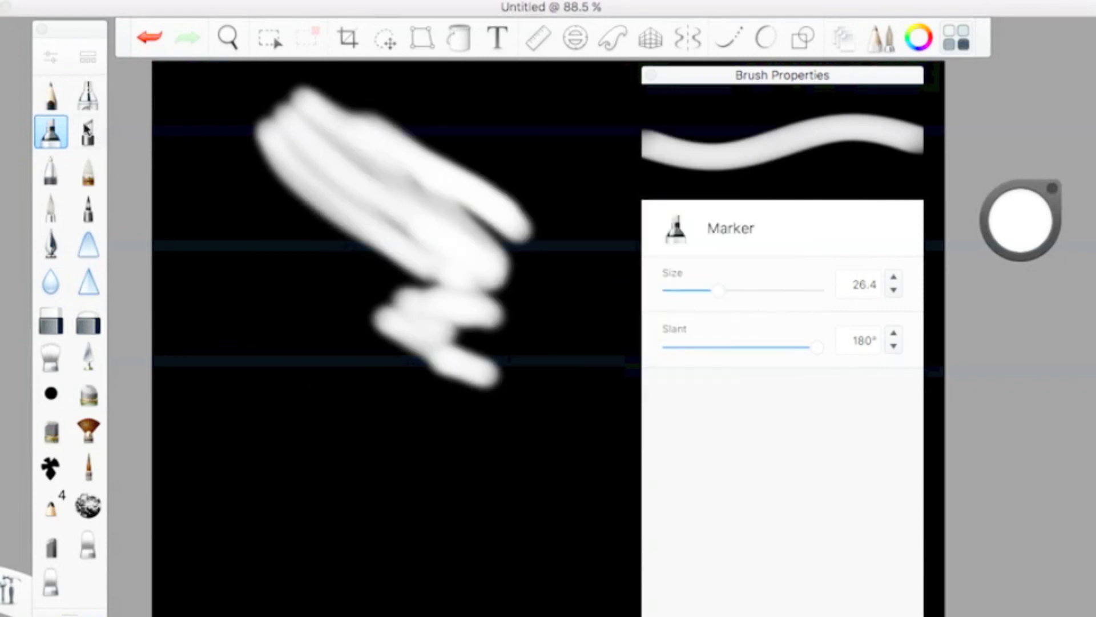
Change the colour to red and draw Marker strokes on the black canvas and over the white airbrush strokes
{"action": "left_click", "coordinate": [1020, 220]}
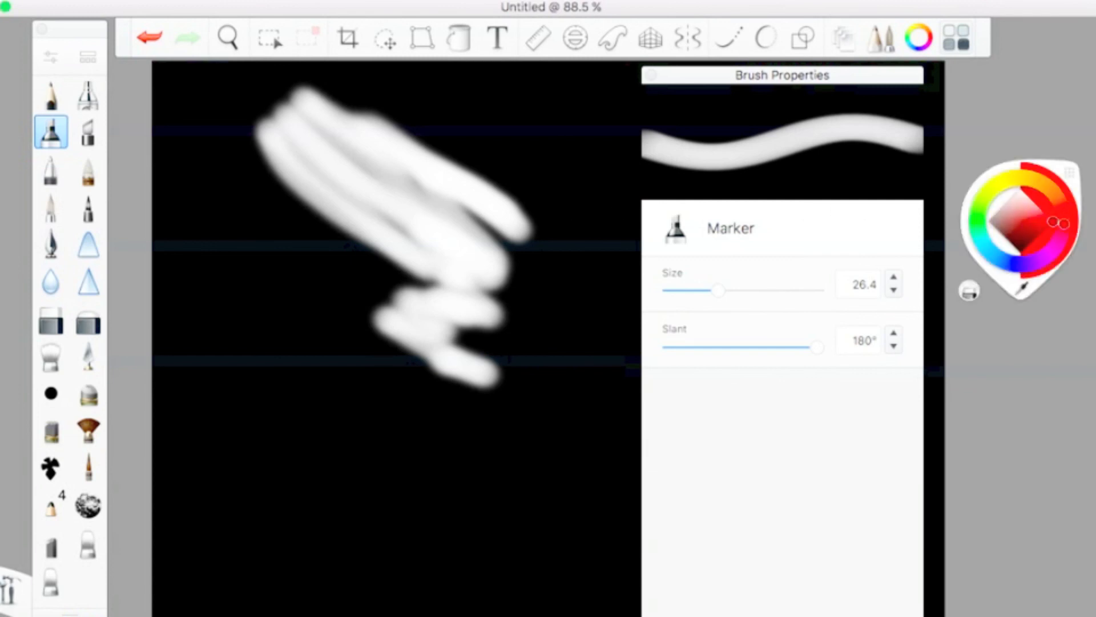
{"action": "left_click", "coordinate": [1055, 221]}
{"action": "mouse_move", "coordinate": [234, 286]}
{"action": "left_mouse_down"}
{"action": "mouse_move", "coordinate": [279, 314]}
{"action": "mouse_move", "coordinate": [371, 423]}
{"action": "left_mouse_up"}
{"action": "mouse_move", "coordinate": [434, 471]}
{"action": "left_mouse_down"}
{"action": "mouse_move", "coordinate": [350, 405]}
{"action": "mouse_move", "coordinate": [338, 436]}
{"action": "mouse_move", "coordinate": [464, 502]}
{"action": "mouse_move", "coordinate": [411, 518]}
{"action": "mouse_move", "coordinate": [250, 471]}
{"action": "mouse_move", "coordinate": [227, 514]}
{"action": "left_mouse_up"}
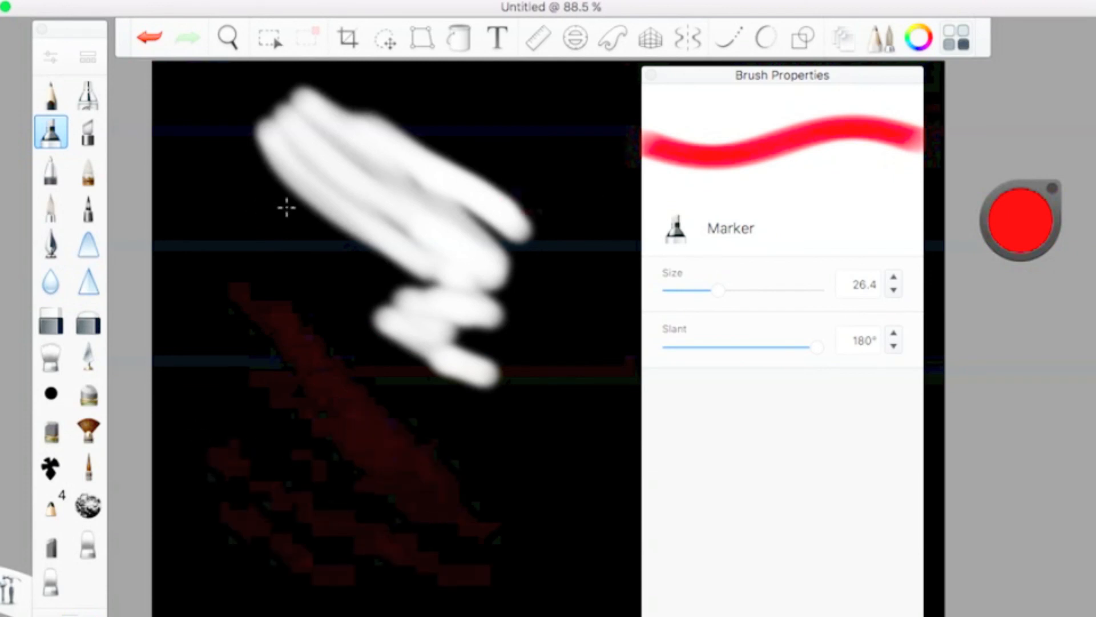
{"action": "mouse_move", "coordinate": [317, 155]}
{"action": "left_mouse_down"}
{"action": "mouse_move", "coordinate": [345, 155]}
{"action": "mouse_move", "coordinate": [362, 215]}
{"action": "mouse_move", "coordinate": [441, 342]}
{"action": "mouse_move", "coordinate": [506, 310]}
{"action": "mouse_move", "coordinate": [454, 156]}
{"action": "mouse_move", "coordinate": [223, 93]}
{"action": "mouse_move", "coordinate": [213, 139]}
{"action": "mouse_move", "coordinate": [506, 256]}
{"action": "mouse_move", "coordinate": [437, 271]}
{"action": "mouse_move", "coordinate": [468, 345]}
{"action": "mouse_move", "coordinate": [504, 281]}
{"action": "mouse_move", "coordinate": [471, 189]}
{"action": "left_mouse_up"}
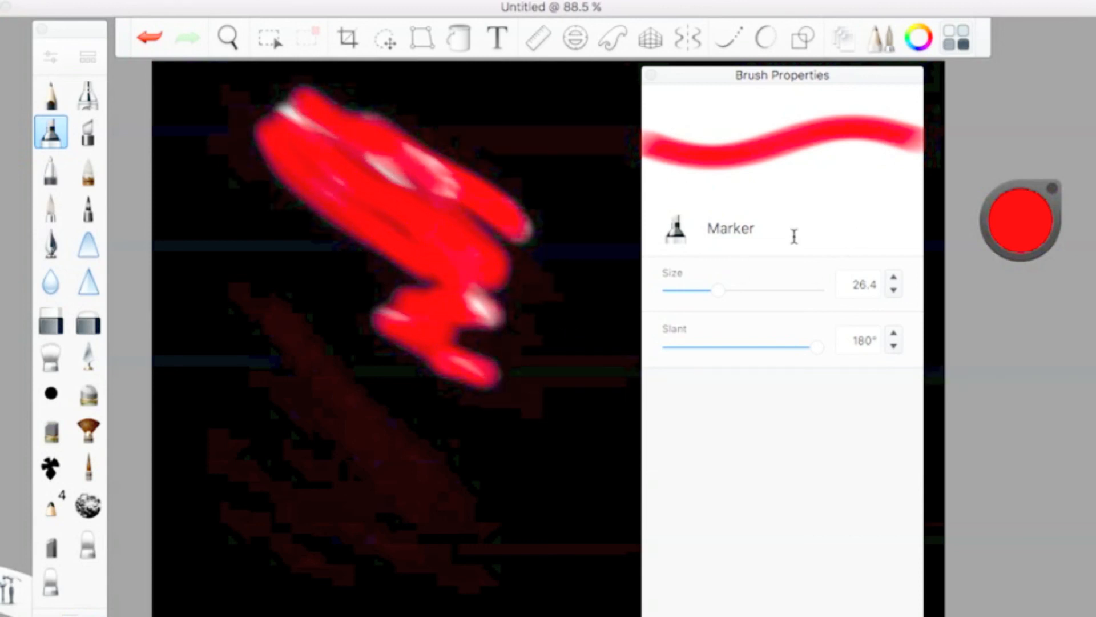
Undo all the Marker and Airbrush test strokes until the canvas is plain black
{"action": "left_click", "coordinate": [150, 37]}
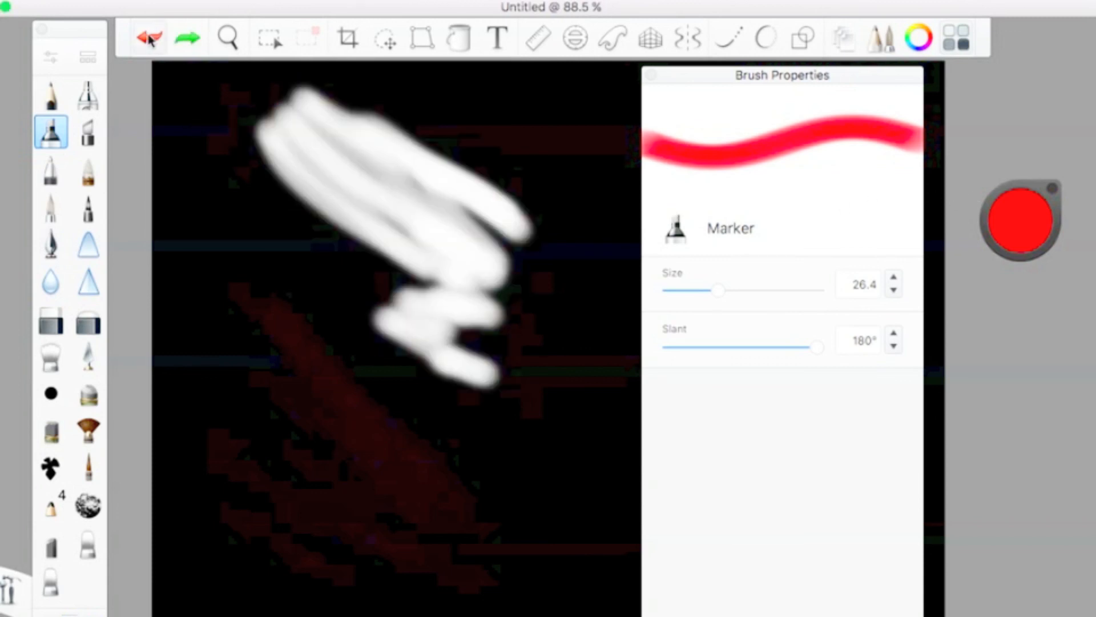
{"action": "left_click", "coordinate": [147, 39]}
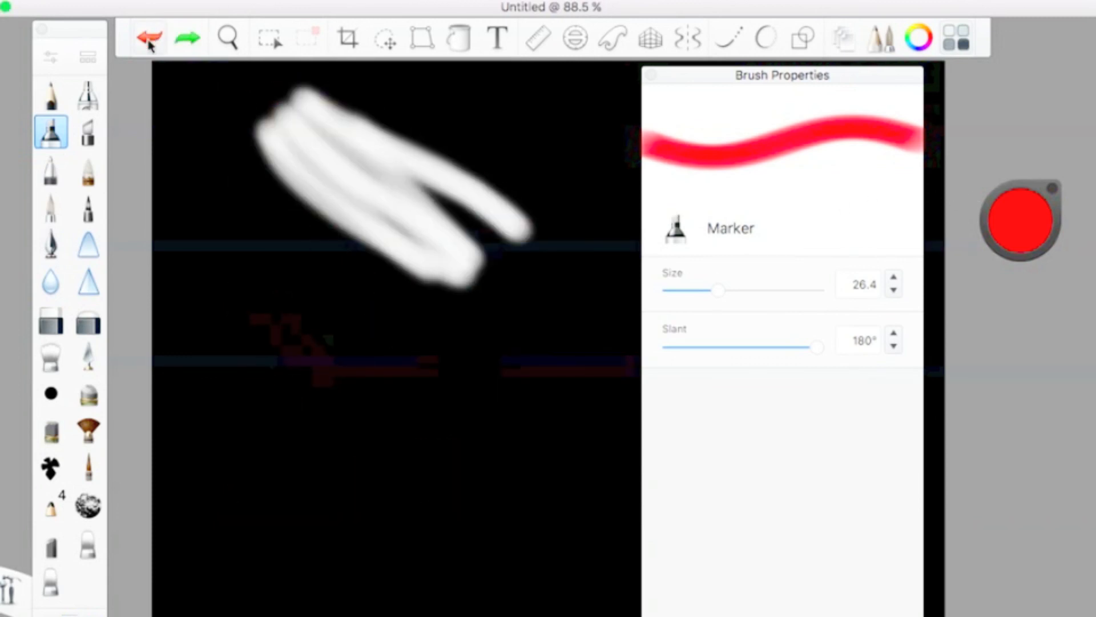
{"action": "left_click", "coordinate": [139, 42]}
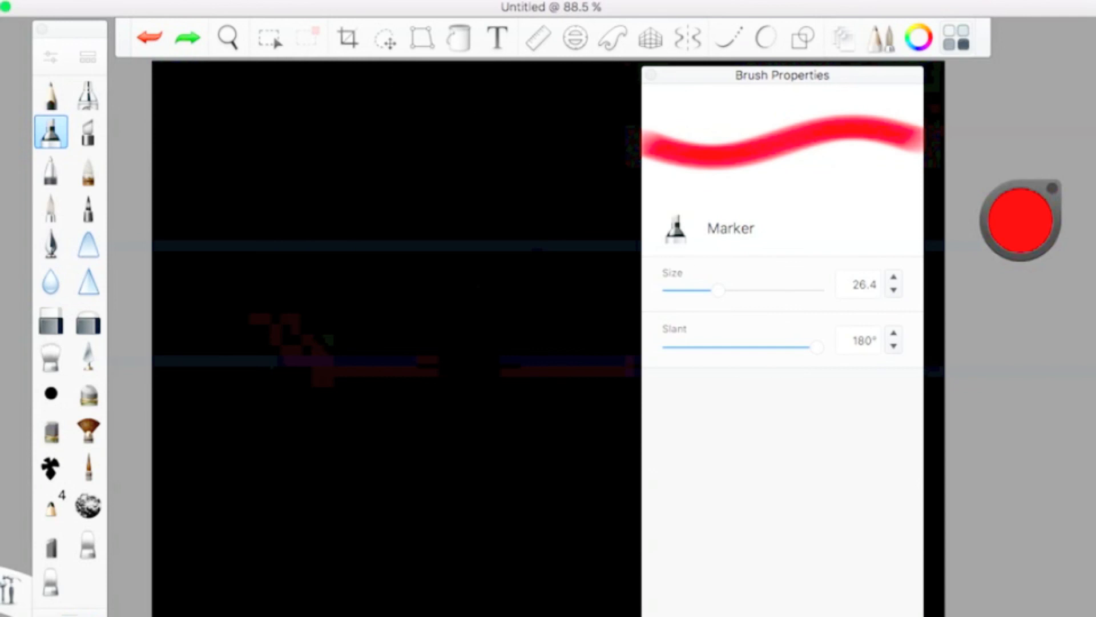
Select the Chisel Tip Pen and examine its brush types and advanced settings, keeping the Standard type
{"action": "left_click", "coordinate": [87, 143]}
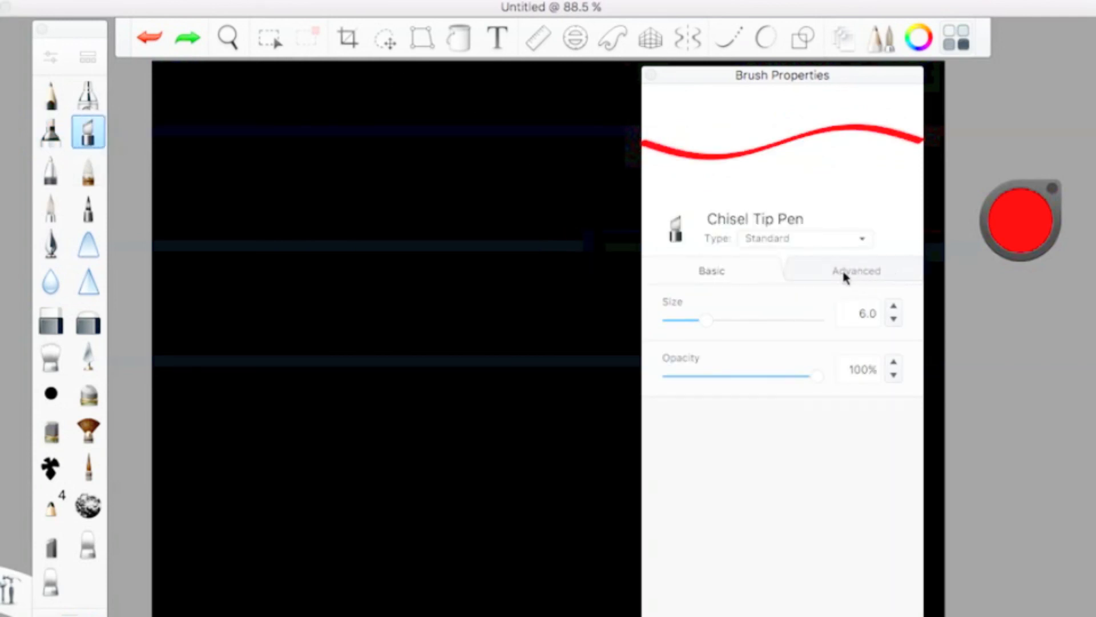
{"action": "left_click", "coordinate": [790, 240]}
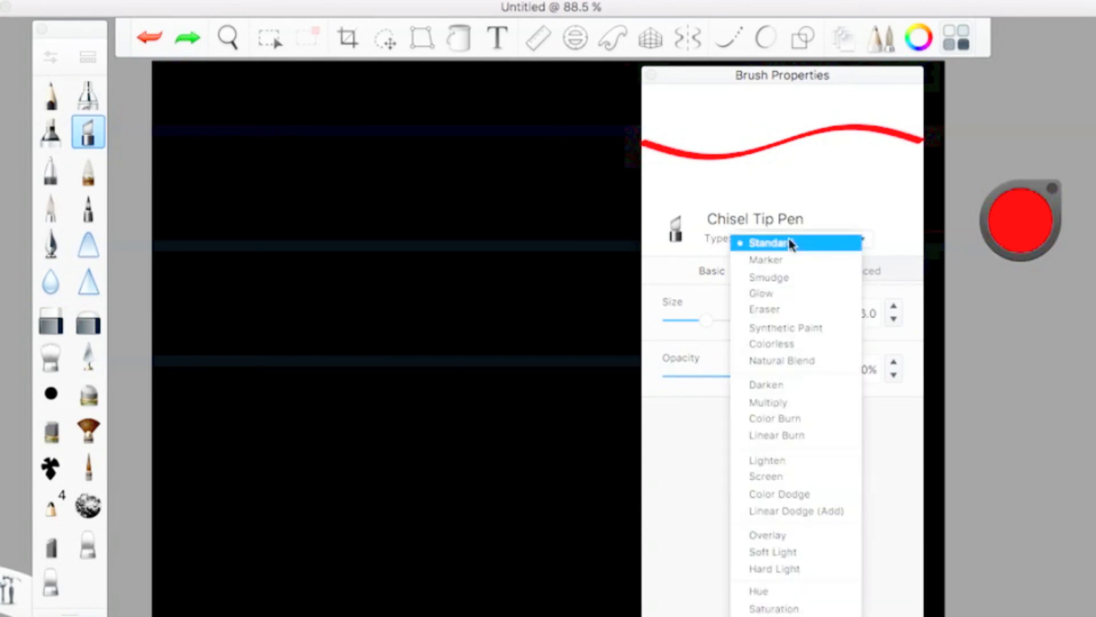
{"action": "left_click", "coordinate": [789, 240]}
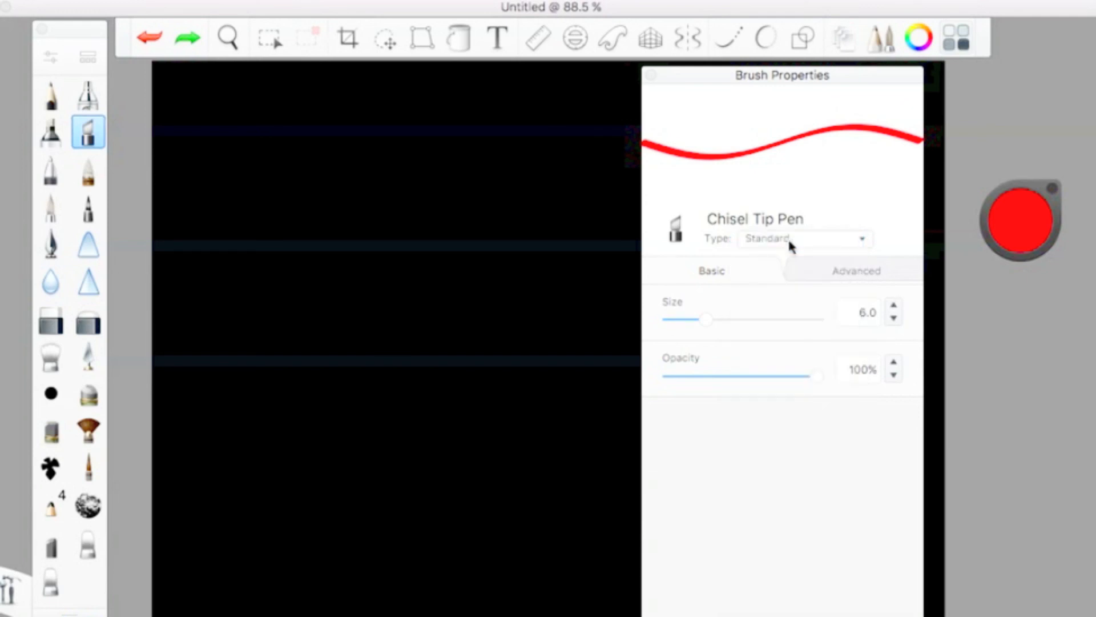
{"action": "left_click", "coordinate": [820, 275]}
{"action": "scroll", "coordinate": [846, 364], "scroll_direction": "up", "scroll_amount": 5}
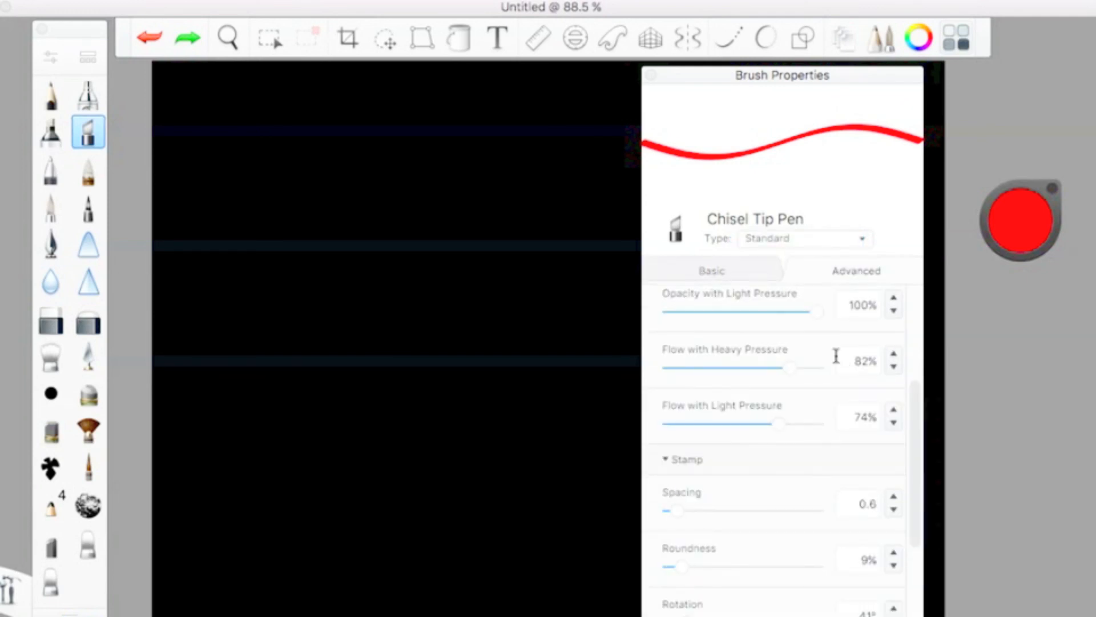
{"action": "left_click", "coordinate": [664, 267]}
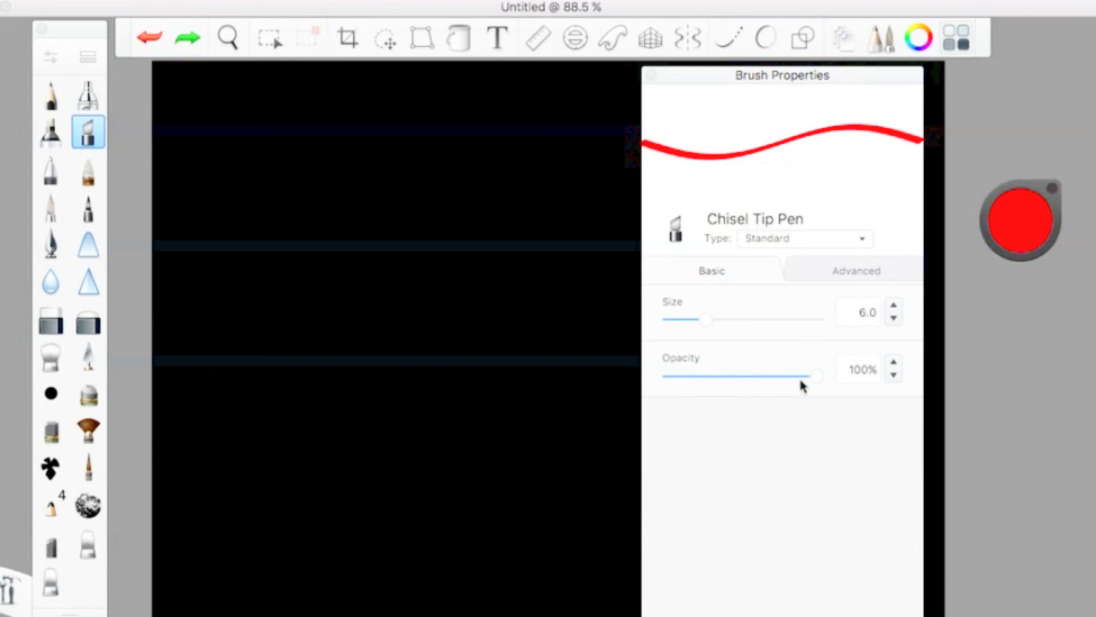
Set the Chisel Tip Pen's size to 24.0, test it with a thick stroke, and undo the stroke
{"action": "left_click_drag", "start_coordinate": [706, 321], "coordinate": [862, 335]}
{"action": "mouse_move", "coordinate": [330, 183]}
{"action": "left_mouse_down"}
{"action": "mouse_move", "coordinate": [478, 256]}
{"action": "mouse_move", "coordinate": [465, 333]}
{"action": "mouse_move", "coordinate": [406, 442]}
{"action": "mouse_move", "coordinate": [539, 356]}
{"action": "mouse_move", "coordinate": [428, 470]}
{"action": "mouse_move", "coordinate": [528, 404]}
{"action": "mouse_move", "coordinate": [404, 517]}
{"action": "left_mouse_up"}
{"action": "left_click", "coordinate": [149, 38]}
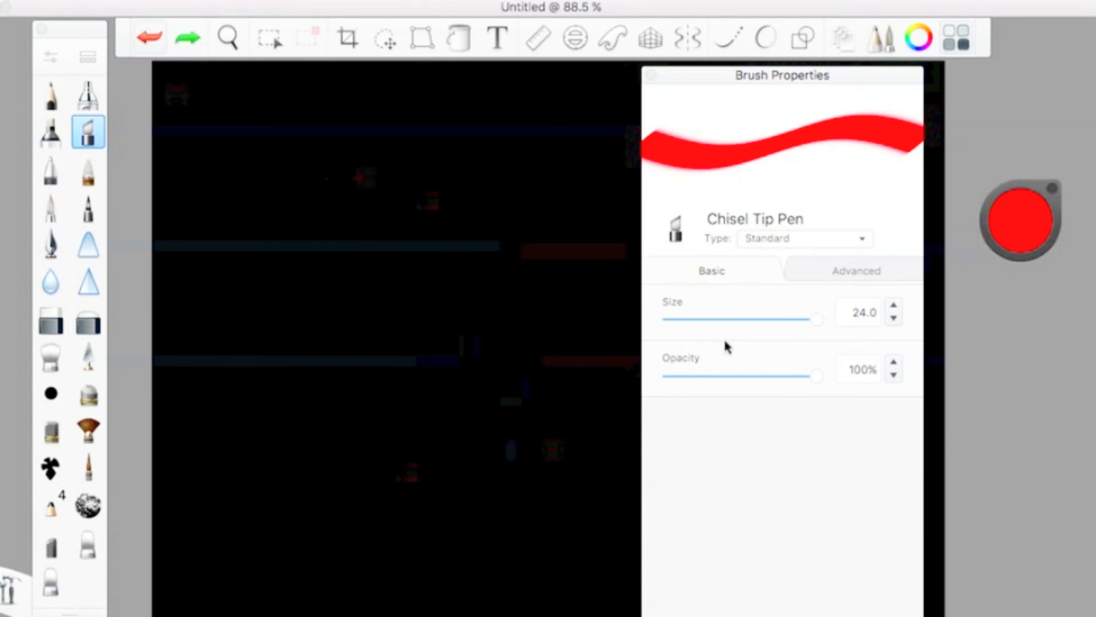
Test the Chisel Tip Pen with one stroke at size 0.1 and another at size 2.7, and undo the latter
{"action": "left_click_drag", "start_coordinate": [712, 324], "coordinate": [550, 316]}
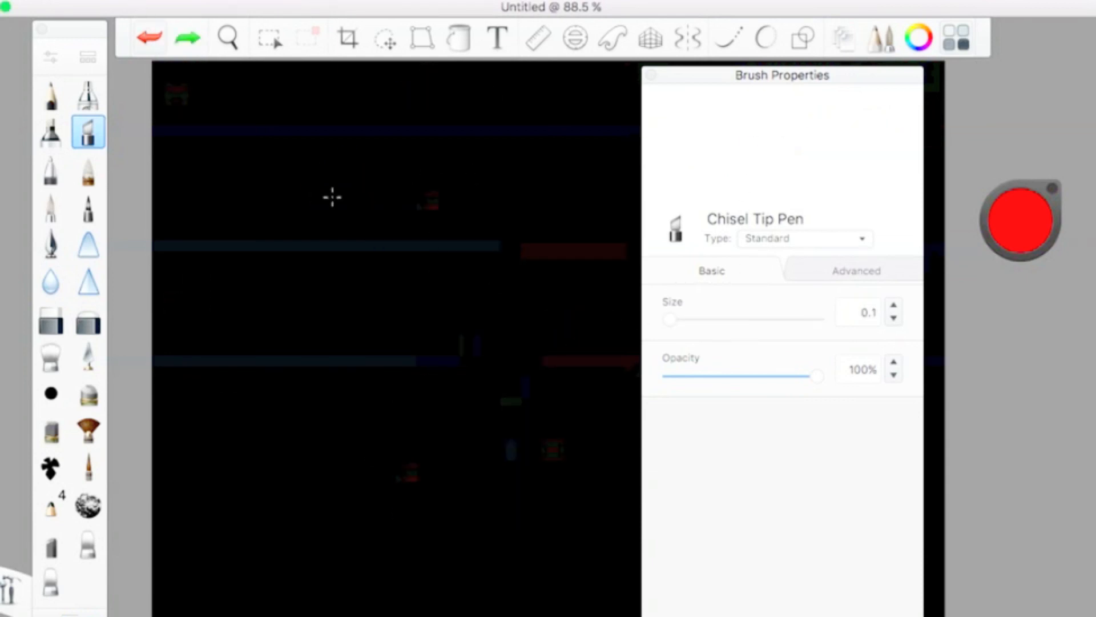
{"action": "left_click_drag", "start_coordinate": [468, 275], "coordinate": [540, 355]}
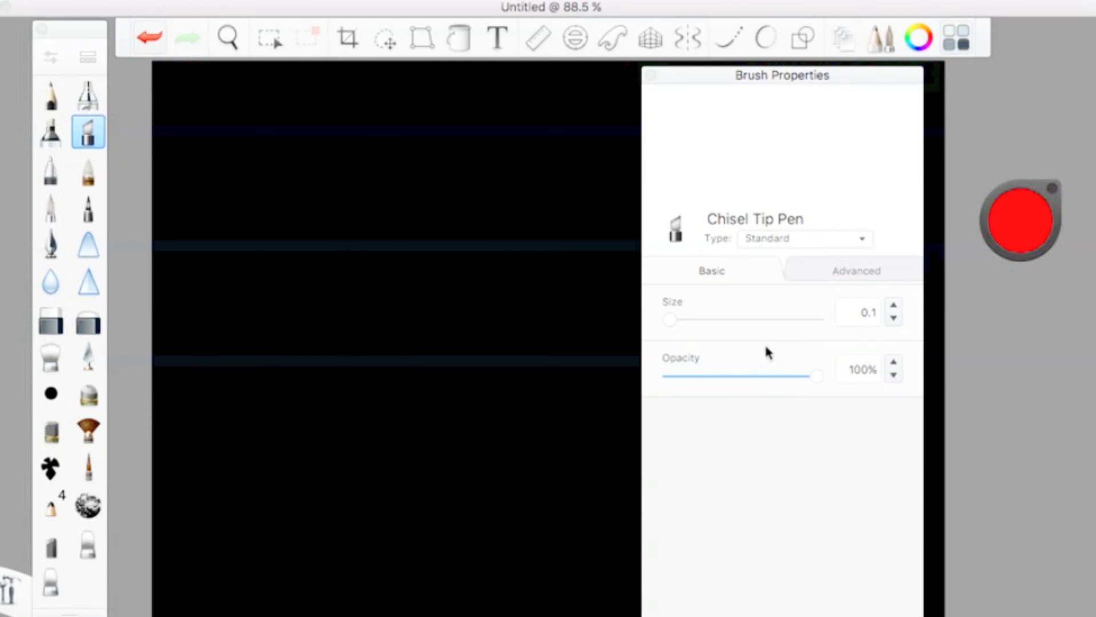
{"action": "left_click", "coordinate": [685, 319]}
{"action": "mouse_move", "coordinate": [363, 263]}
{"action": "left_mouse_down"}
{"action": "mouse_move", "coordinate": [539, 247]}
{"action": "mouse_move", "coordinate": [412, 298]}
{"action": "mouse_move", "coordinate": [445, 354]}
{"action": "mouse_move", "coordinate": [465, 502]}
{"action": "left_mouse_up"}
{"action": "left_click", "coordinate": [141, 39]}
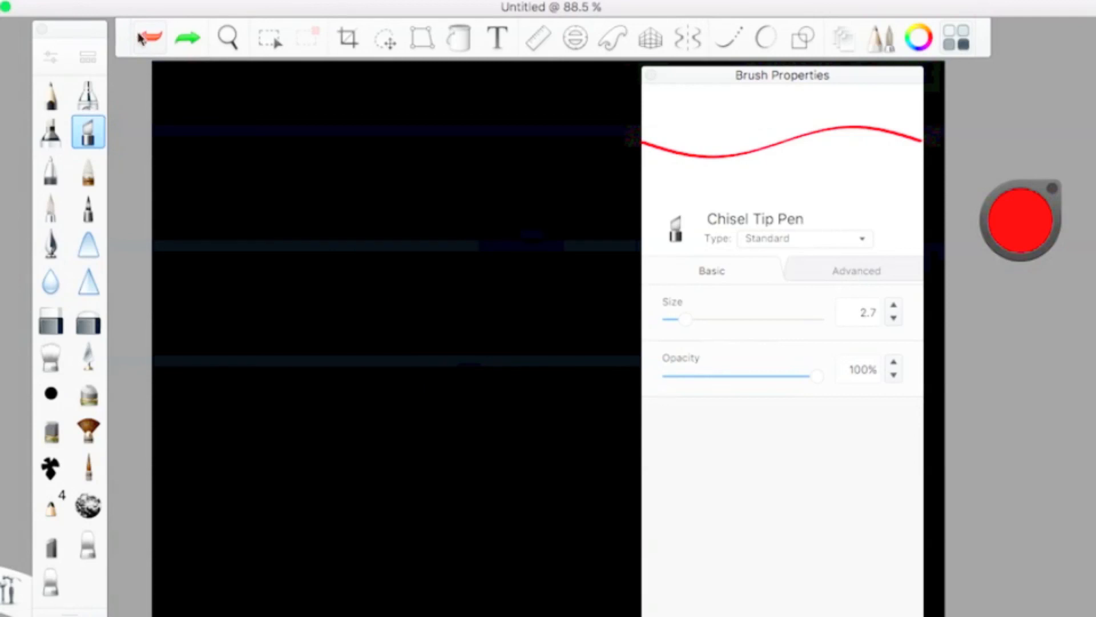
Look through the Chisel Tip Pen's advanced settings and set Size with Light Pressure to 0.1
{"action": "left_click", "coordinate": [895, 275]}
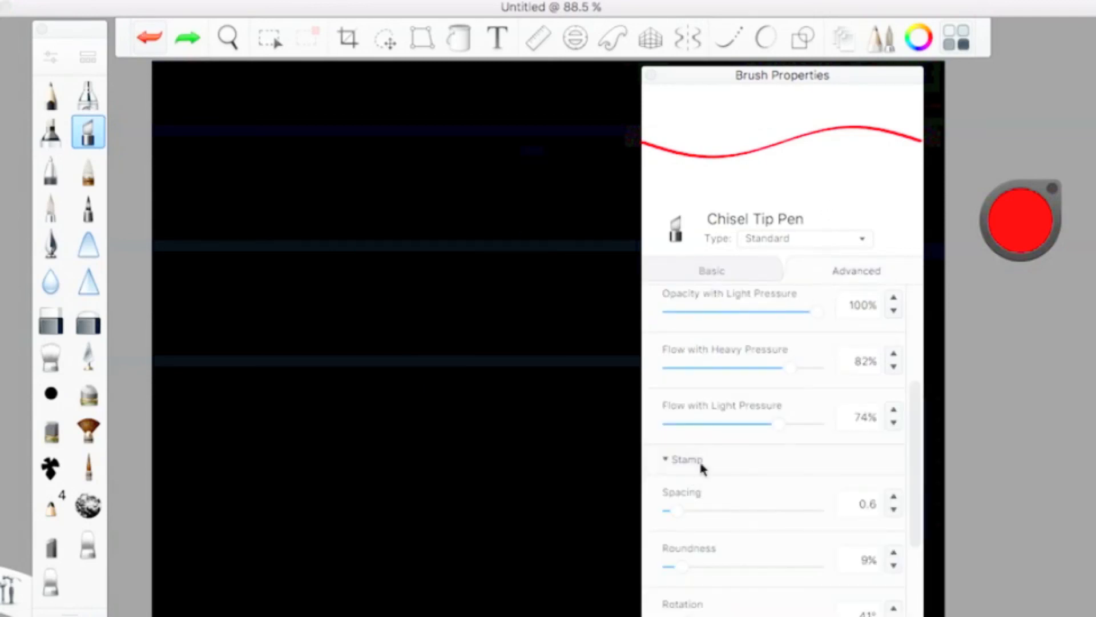
{"action": "scroll", "coordinate": [708, 467], "scroll_direction": "up", "scroll_amount": 5}
{"action": "scroll", "coordinate": [719, 474], "scroll_direction": "down", "scroll_amount": 1}
{"action": "scroll", "coordinate": [742, 473], "scroll_direction": "up", "scroll_amount": 1}
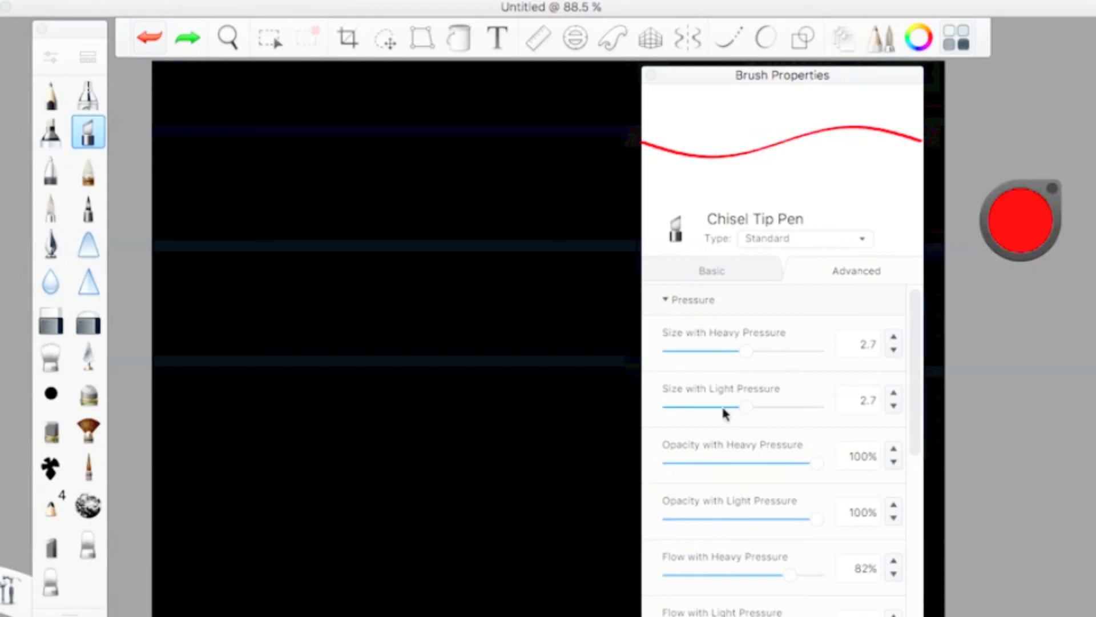
{"action": "left_click_drag", "start_coordinate": [722, 411], "coordinate": [619, 416]}
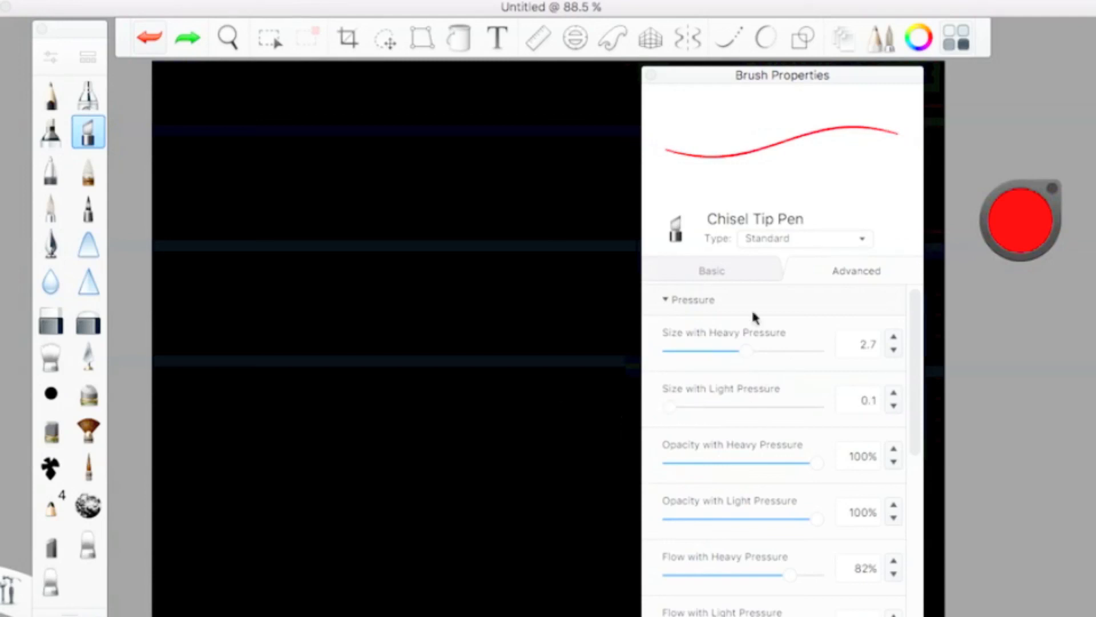
Set the Chisel Tip Pen's basic size to 16.9, test it with a zigzag stroke, and undo the stroke
{"action": "left_click", "coordinate": [760, 274]}
{"action": "left_click", "coordinate": [736, 319]}
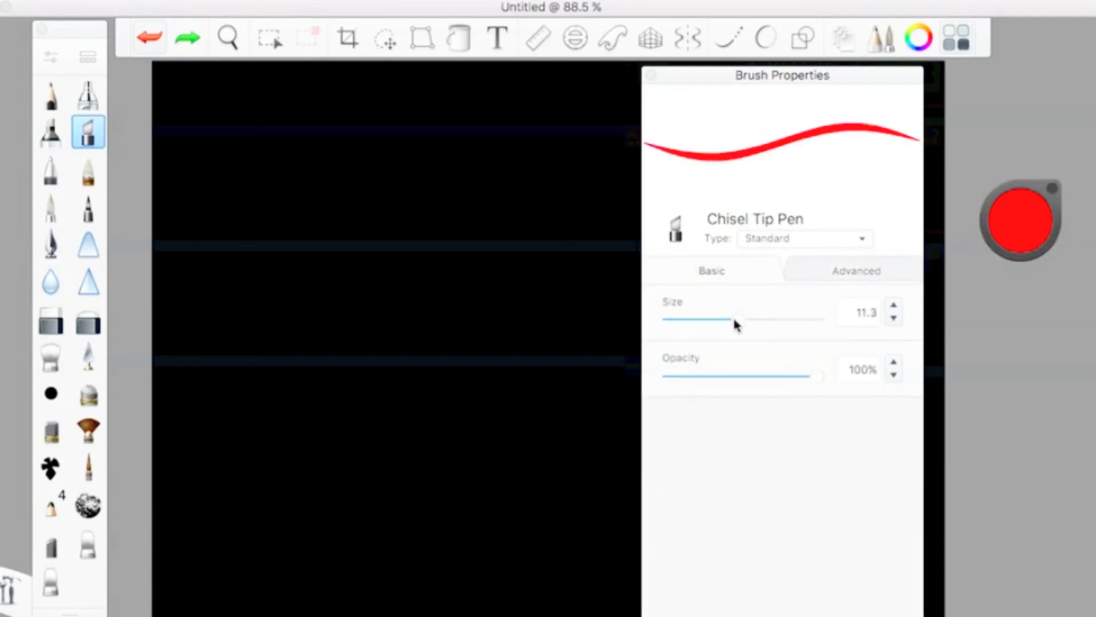
{"action": "left_click_drag", "start_coordinate": [734, 318], "coordinate": [774, 319]}
{"action": "mouse_move", "coordinate": [294, 139]}
{"action": "left_mouse_down"}
{"action": "mouse_move", "coordinate": [441, 198]}
{"action": "mouse_move", "coordinate": [362, 301]}
{"action": "mouse_move", "coordinate": [450, 355]}
{"action": "left_mouse_up"}
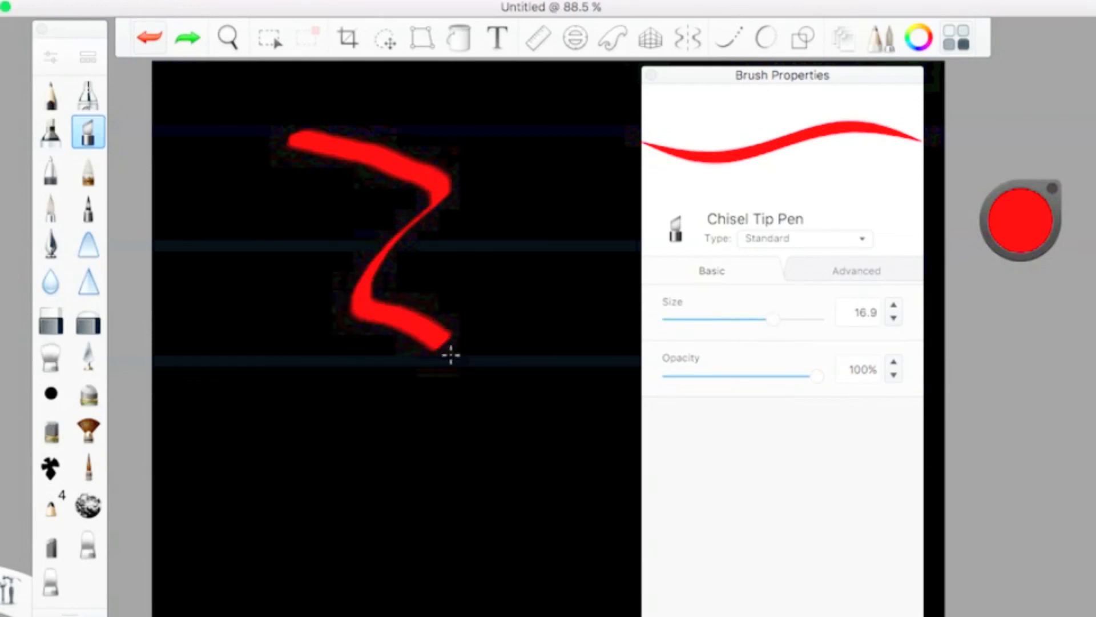
{"action": "left_click", "coordinate": [149, 38]}
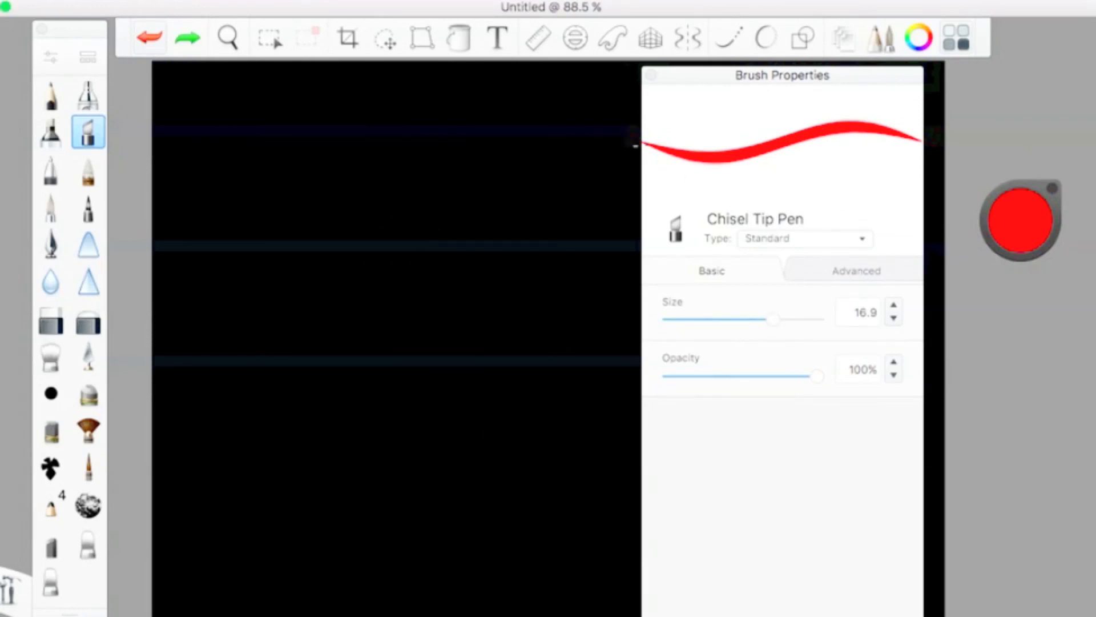
Set the Chisel Tip Pen's Opacity with Light Pressure to 1%
{"action": "left_click", "coordinate": [845, 270]}
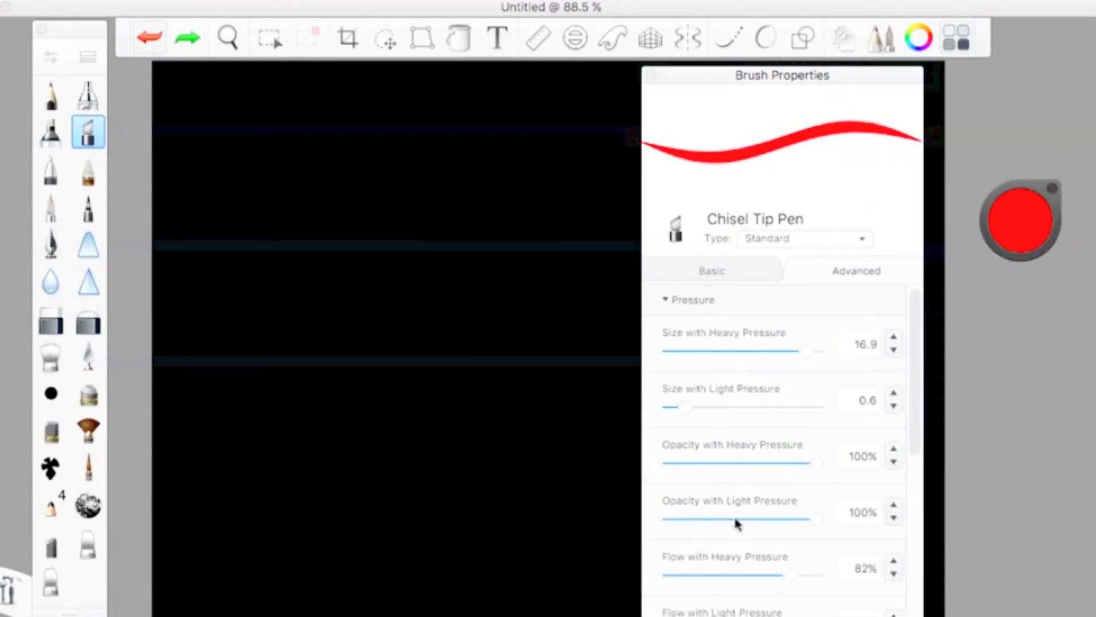
{"action": "left_click_drag", "start_coordinate": [734, 520], "coordinate": [656, 524]}
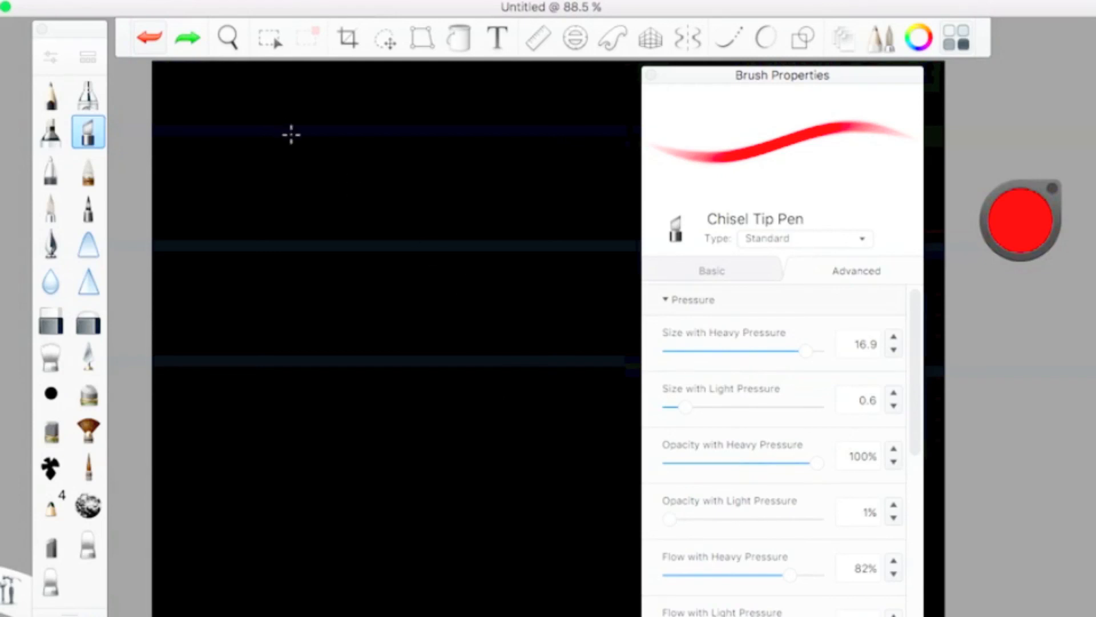
Test the Chisel Tip Pen's light-pressure opacity with one curving stroke, and undo it
{"action": "mouse_move", "coordinate": [291, 135]}
{"action": "left_mouse_down"}
{"action": "mouse_move", "coordinate": [414, 172]}
{"action": "mouse_move", "coordinate": [446, 204]}
{"action": "mouse_move", "coordinate": [378, 290]}
{"action": "mouse_move", "coordinate": [359, 347]}
{"action": "mouse_move", "coordinate": [451, 441]}
{"action": "left_mouse_up"}
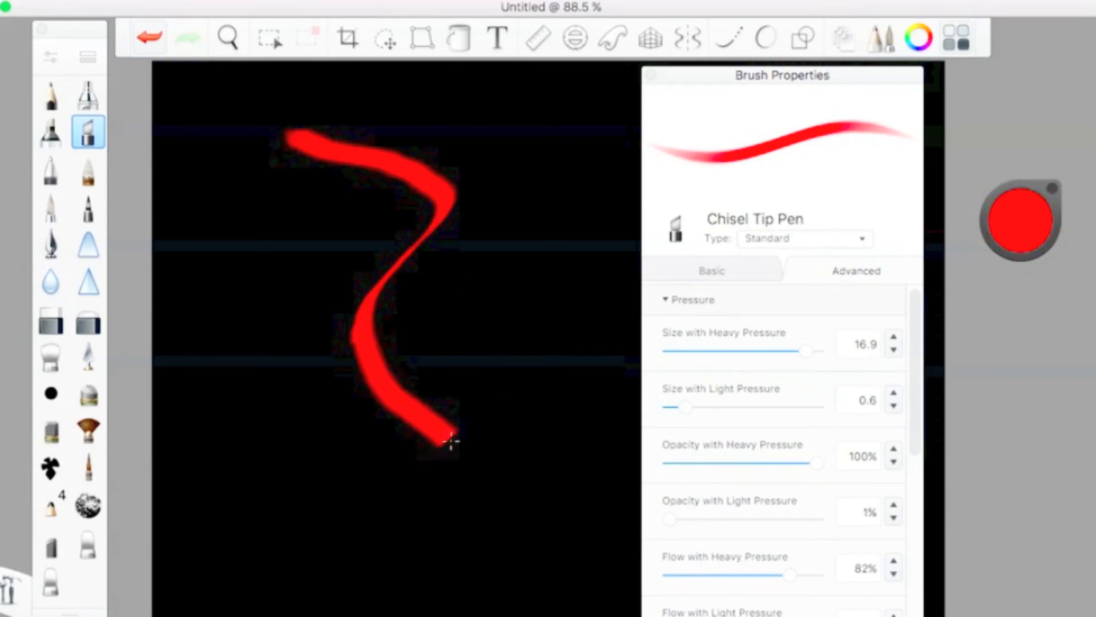
{"action": "left_click", "coordinate": [154, 38]}
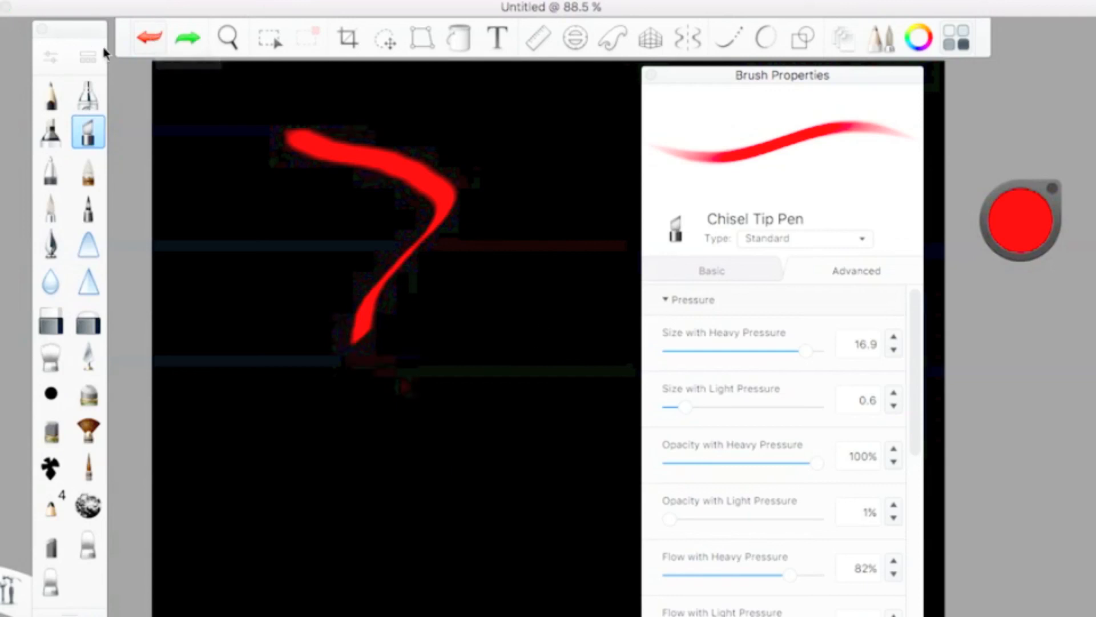
{"action": "left_click", "coordinate": [156, 41]}
Set the Chisel Tip Pen's Flow with Heavy Pressure to 71% and its Flow with Light Pressure to 1%
{"action": "scroll", "coordinate": [785, 459], "scroll_direction": "down", "scroll_amount": 2}
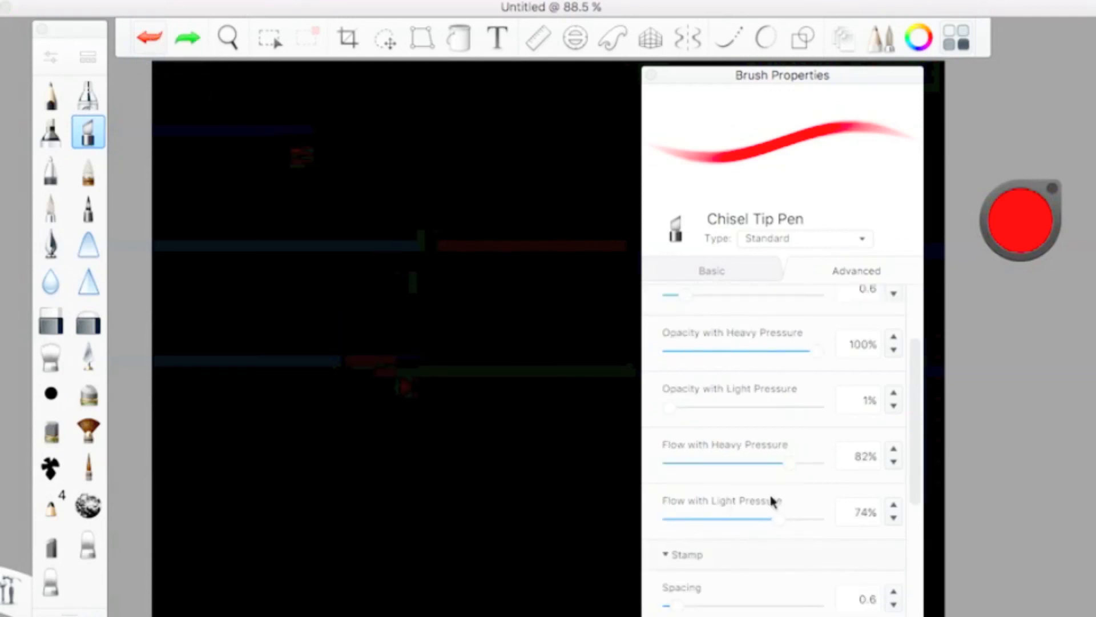
{"action": "left_click_drag", "start_coordinate": [745, 519], "coordinate": [893, 511]}
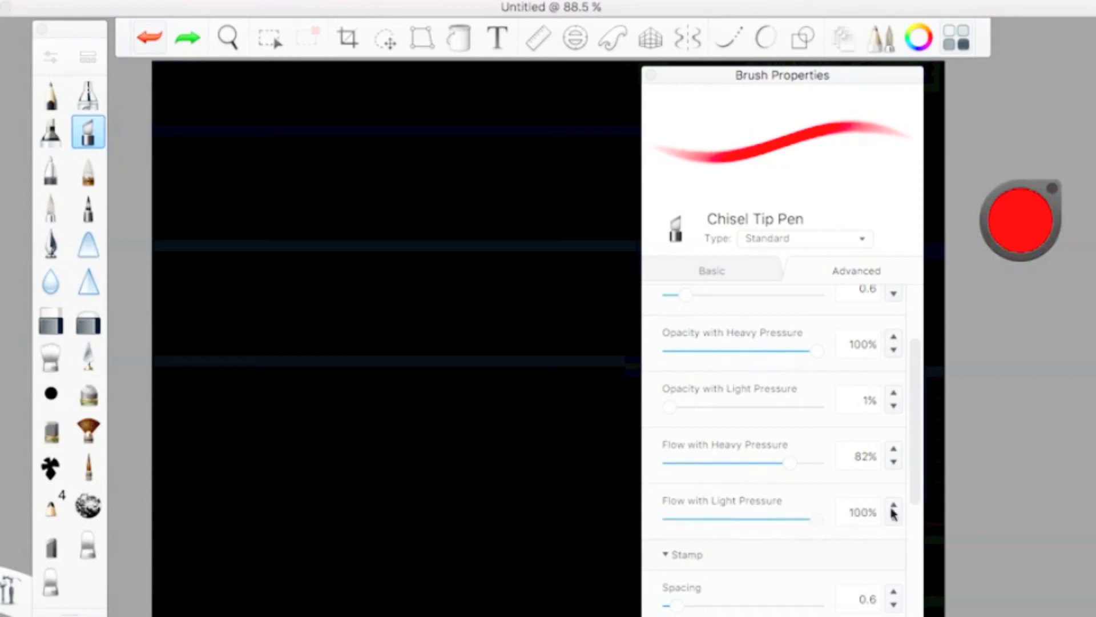
{"action": "left_click_drag", "start_coordinate": [796, 466], "coordinate": [774, 465]}
{"action": "scroll", "coordinate": [661, 520], "scroll_direction": "up", "scroll_amount": 1}
{"action": "left_click_drag", "start_coordinate": [730, 527], "coordinate": [654, 529]}
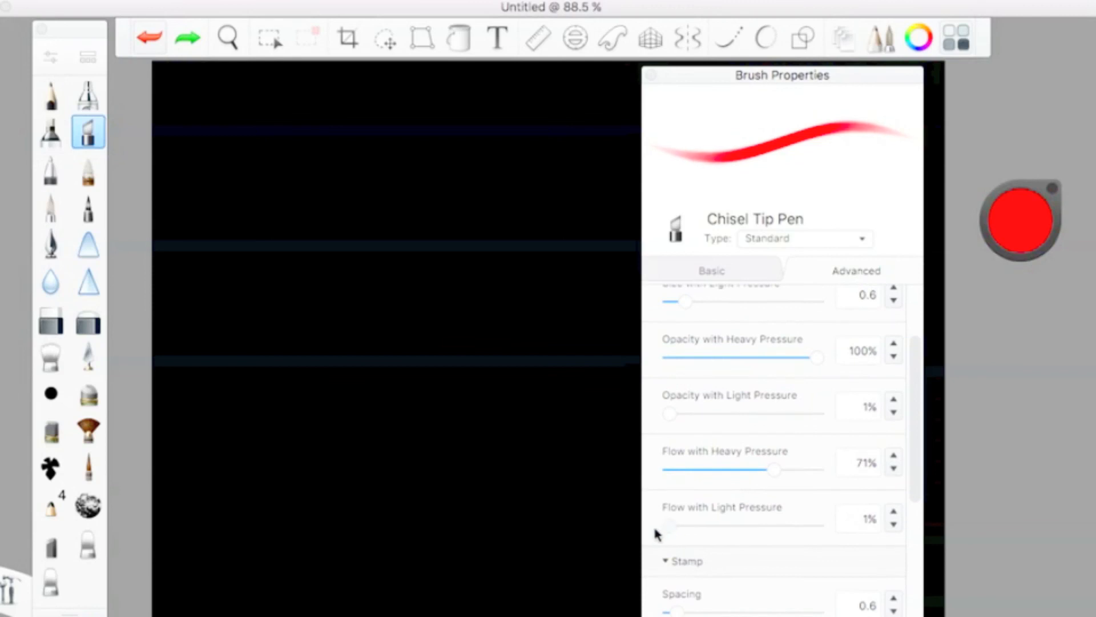
Set the stamp Spacing to 10.0 and test it with one curved stroke
{"action": "scroll", "coordinate": [734, 501], "scroll_direction": "down", "scroll_amount": 3}
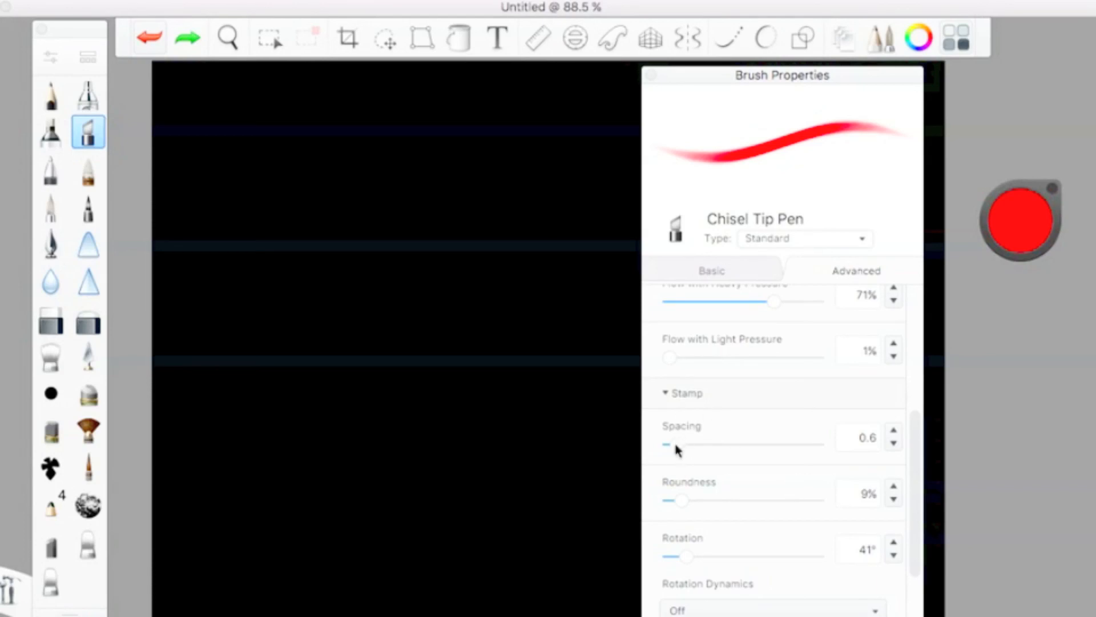
{"action": "left_click_drag", "start_coordinate": [676, 445], "coordinate": [829, 445]}
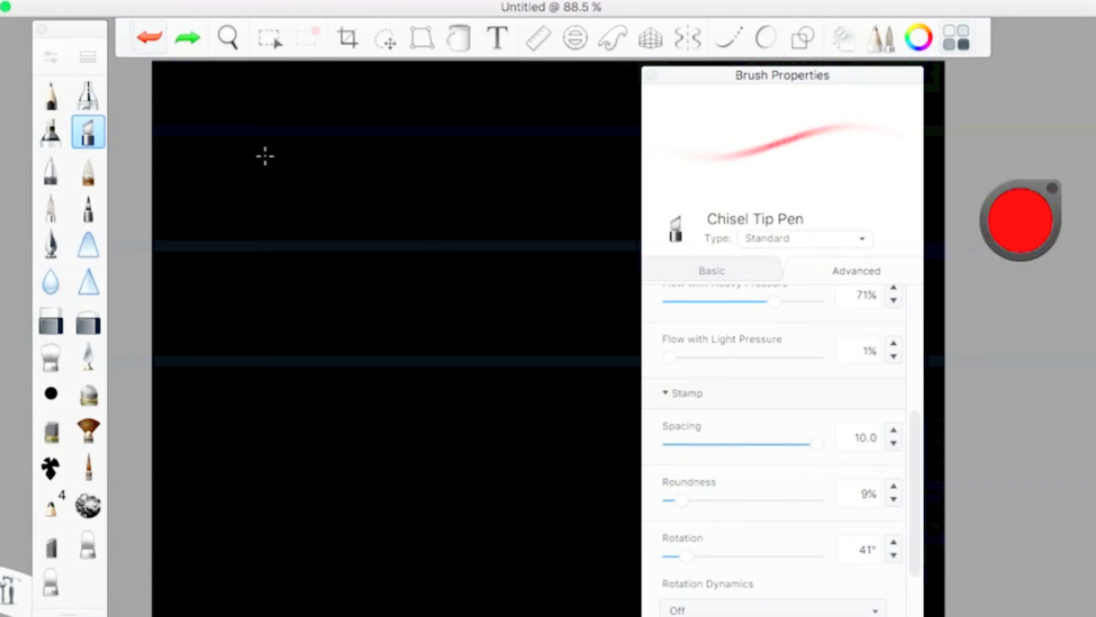
{"action": "mouse_move", "coordinate": [265, 156]}
{"action": "left_mouse_down"}
{"action": "mouse_move", "coordinate": [425, 229]}
{"action": "mouse_move", "coordinate": [479, 276]}
{"action": "mouse_move", "coordinate": [465, 435]}
{"action": "left_mouse_up"}
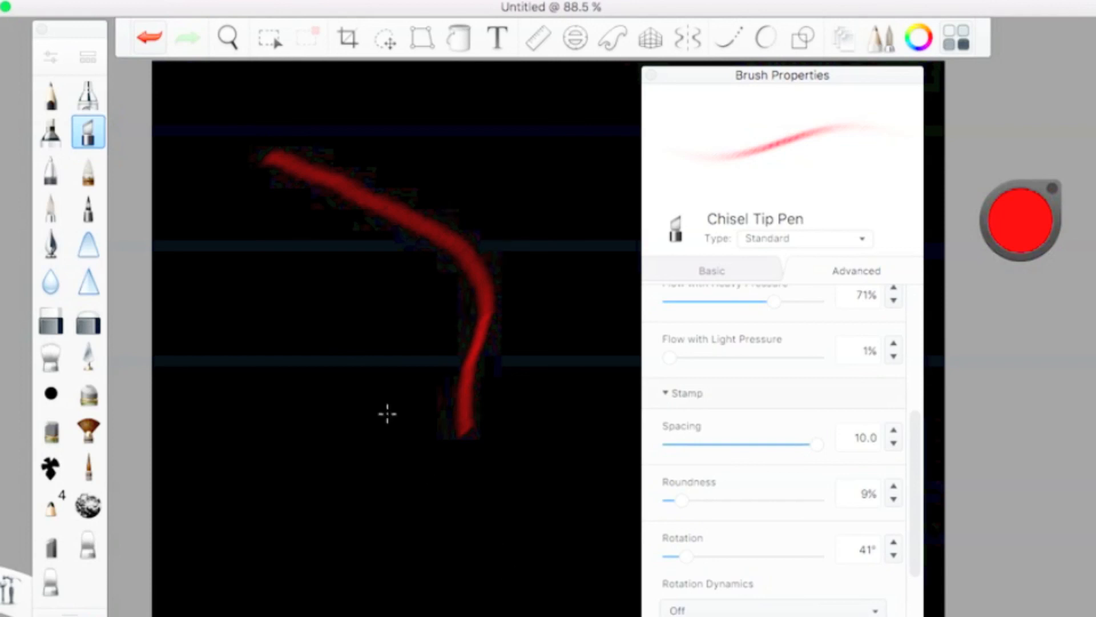
Set the Chisel Tip Pen's basic size to 24.0, test it with a stroke, and undo the test strokes
{"action": "left_click", "coordinate": [712, 271]}
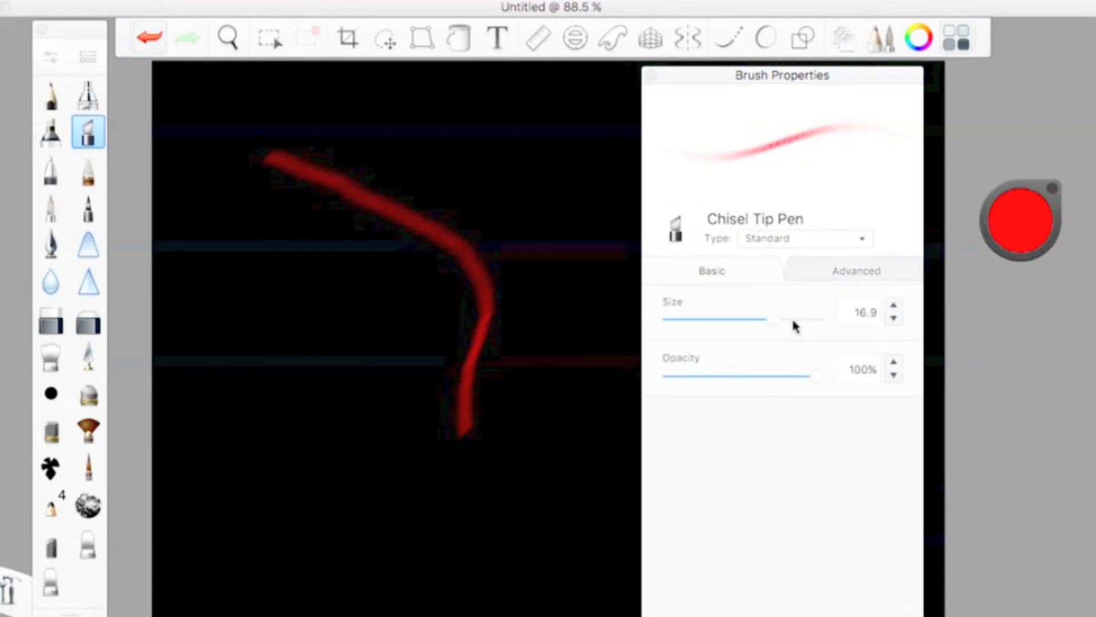
{"action": "left_click_drag", "start_coordinate": [793, 324], "coordinate": [822, 320]}
{"action": "mouse_move", "coordinate": [320, 216]}
{"action": "left_mouse_down"}
{"action": "mouse_move", "coordinate": [421, 477]}
{"action": "mouse_move", "coordinate": [457, 507]}
{"action": "left_mouse_up"}
{"action": "left_click", "coordinate": [150, 37]}
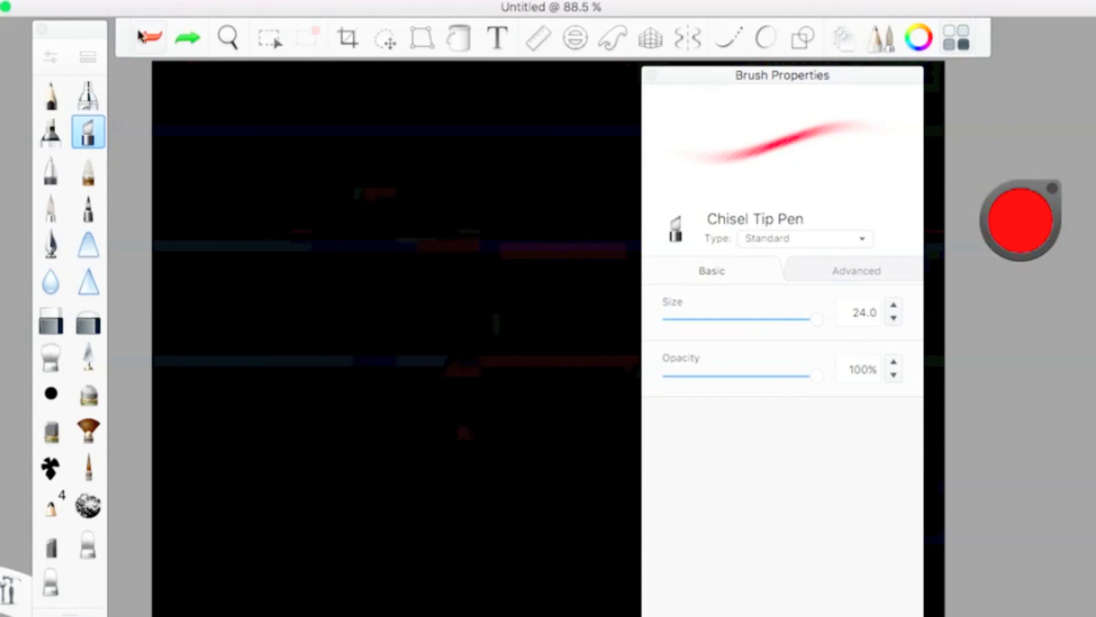
Set the stamp Roundness to 100% and test it with one diagonal stroke across the canvas
{"action": "left_click", "coordinate": [849, 278]}
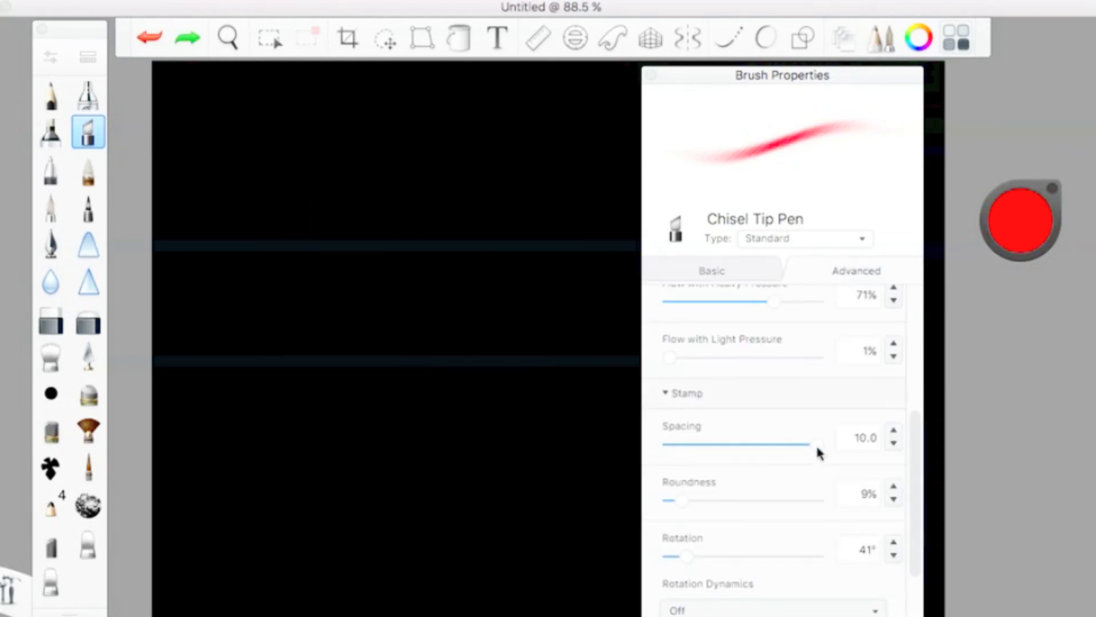
{"action": "left_click_drag", "start_coordinate": [693, 501], "coordinate": [847, 499]}
{"action": "mouse_move", "coordinate": [254, 250]}
{"action": "left_mouse_down"}
{"action": "mouse_move", "coordinate": [392, 330]}
{"action": "mouse_move", "coordinate": [519, 462]}
{"action": "mouse_move", "coordinate": [534, 503]}
{"action": "left_mouse_up"}
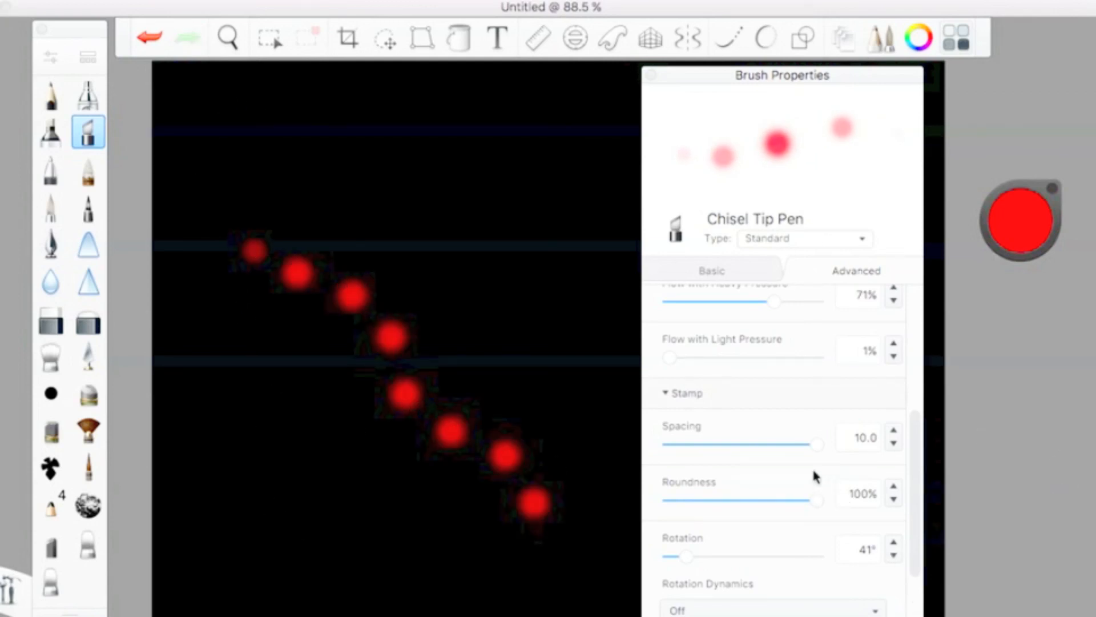
Set the stamp Spacing to 1.4 and the Roundness to 57%
{"action": "left_click", "coordinate": [713, 444]}
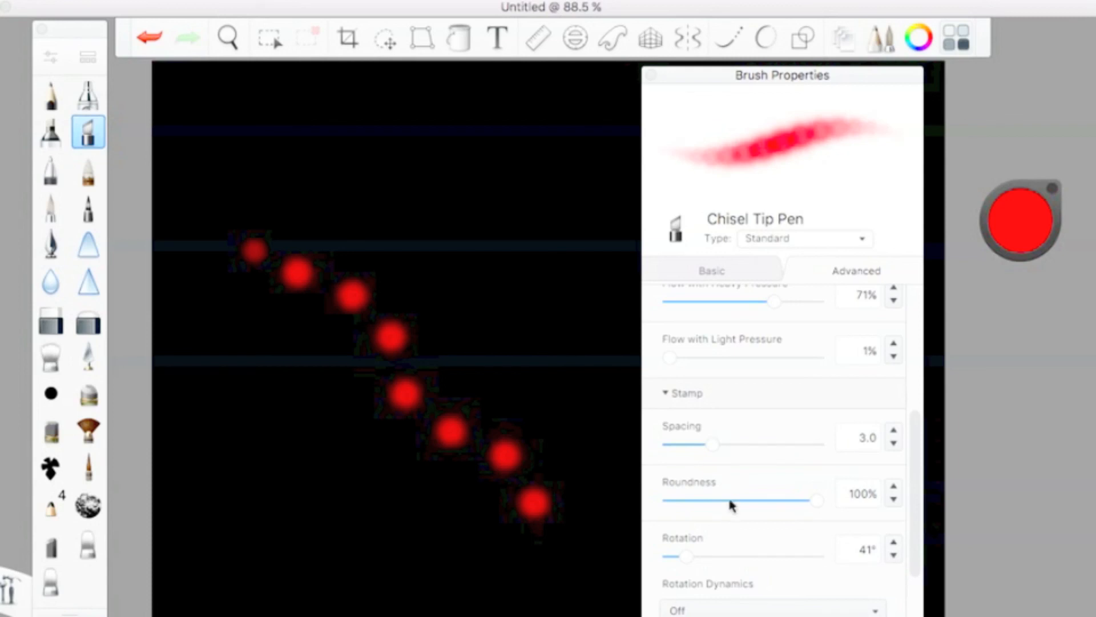
{"action": "mouse_move", "coordinate": [708, 443]}
{"action": "left_mouse_down"}
{"action": "mouse_move", "coordinate": [677, 444]}
{"action": "mouse_move", "coordinate": [686, 443]}
{"action": "left_mouse_up"}
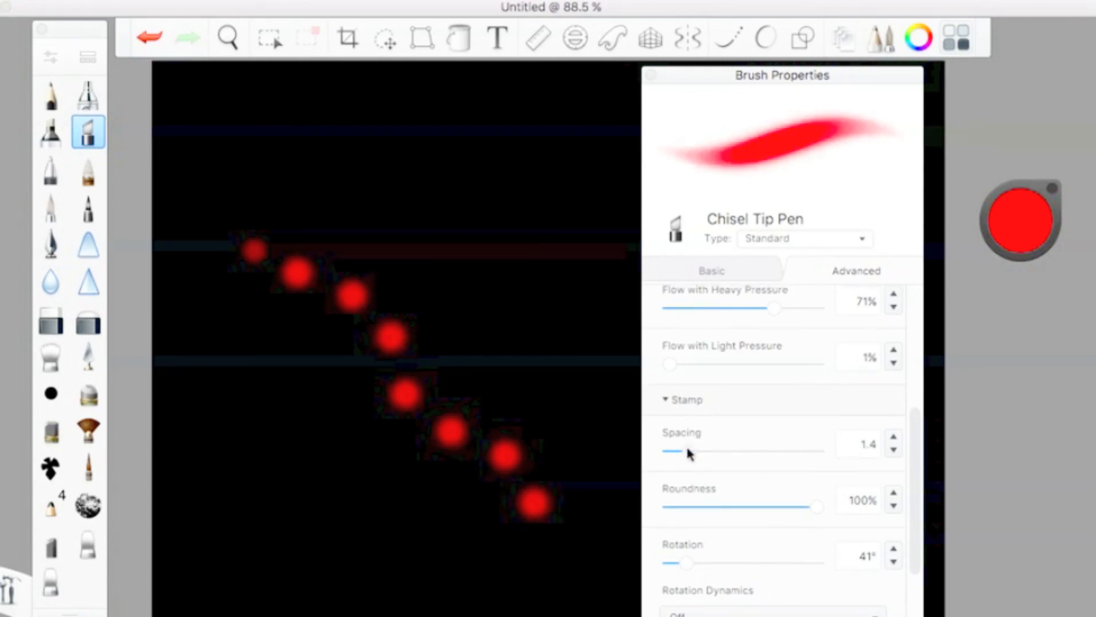
{"action": "left_click", "coordinate": [750, 506]}
Set the stamp Rotation to 324°, test it with two strokes, and undo all strokes on the canvas
{"action": "scroll", "coordinate": [719, 491], "scroll_direction": "down", "scroll_amount": 3}
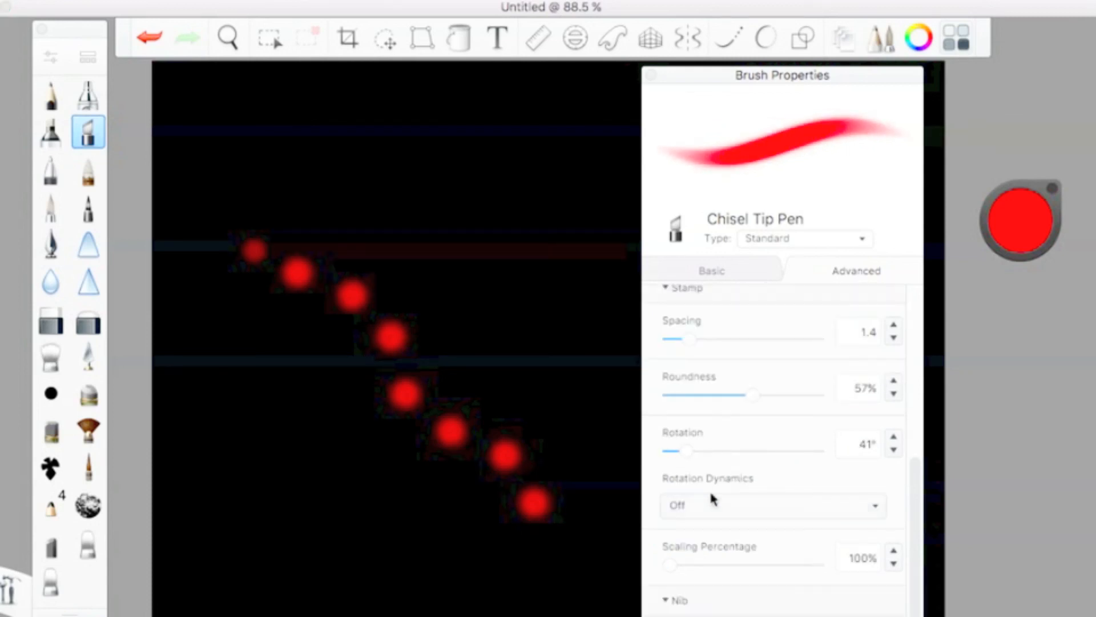
{"action": "left_click_drag", "start_coordinate": [682, 455], "coordinate": [802, 453]}
{"action": "mouse_move", "coordinate": [425, 120]}
{"action": "left_mouse_down"}
{"action": "mouse_move", "coordinate": [445, 180]}
{"action": "mouse_move", "coordinate": [481, 230]}
{"action": "mouse_move", "coordinate": [480, 318]}
{"action": "mouse_move", "coordinate": [535, 392]}
{"action": "mouse_move", "coordinate": [548, 441]}
{"action": "left_mouse_up"}
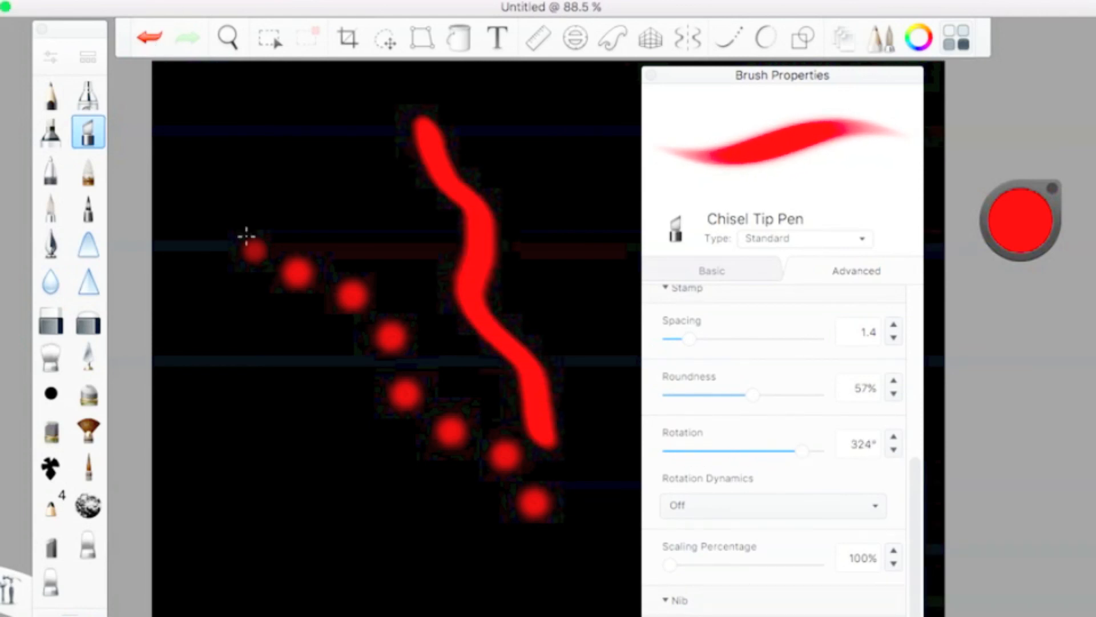
{"action": "mouse_move", "coordinate": [212, 191]}
{"action": "left_mouse_down"}
{"action": "mouse_move", "coordinate": [403, 205]}
{"action": "mouse_move", "coordinate": [436, 234]}
{"action": "mouse_move", "coordinate": [463, 354]}
{"action": "mouse_move", "coordinate": [322, 425]}
{"action": "mouse_move", "coordinate": [394, 491]}
{"action": "mouse_move", "coordinate": [490, 531]}
{"action": "left_mouse_up"}
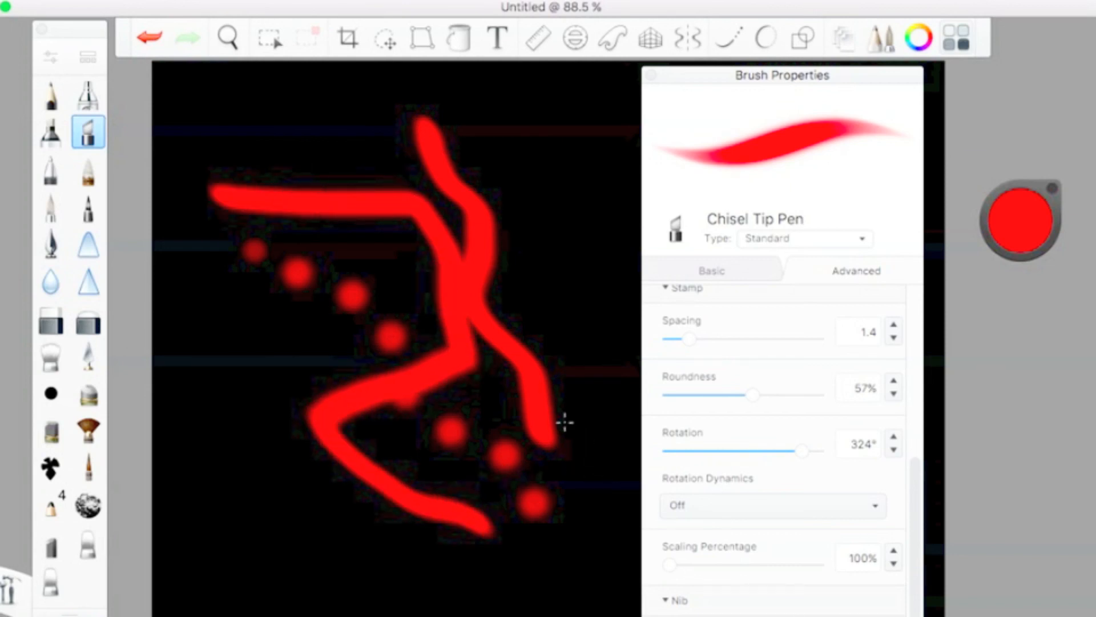
{"action": "left_click", "coordinate": [150, 38]}
{"action": "left_click", "coordinate": [149, 38]}
{"action": "left_click", "coordinate": [149, 38]}
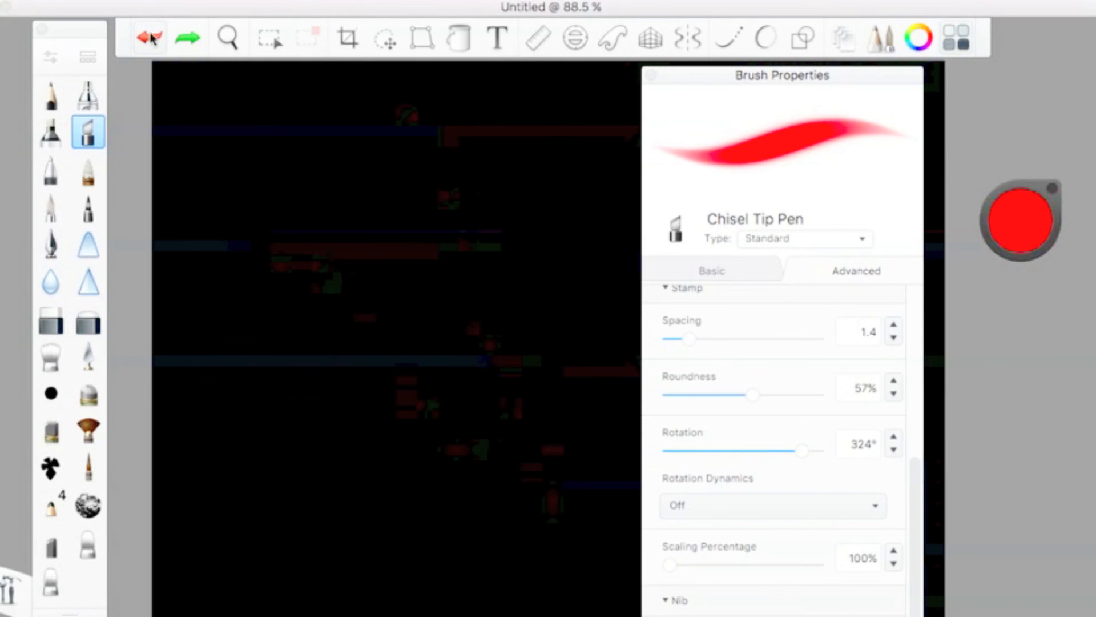
Test the Chisel Tip Pen at a Scaling Percentage of 1000% with a looping stroke, and undo the stroke
{"action": "scroll", "coordinate": [850, 454], "scroll_direction": "down", "scroll_amount": 4}
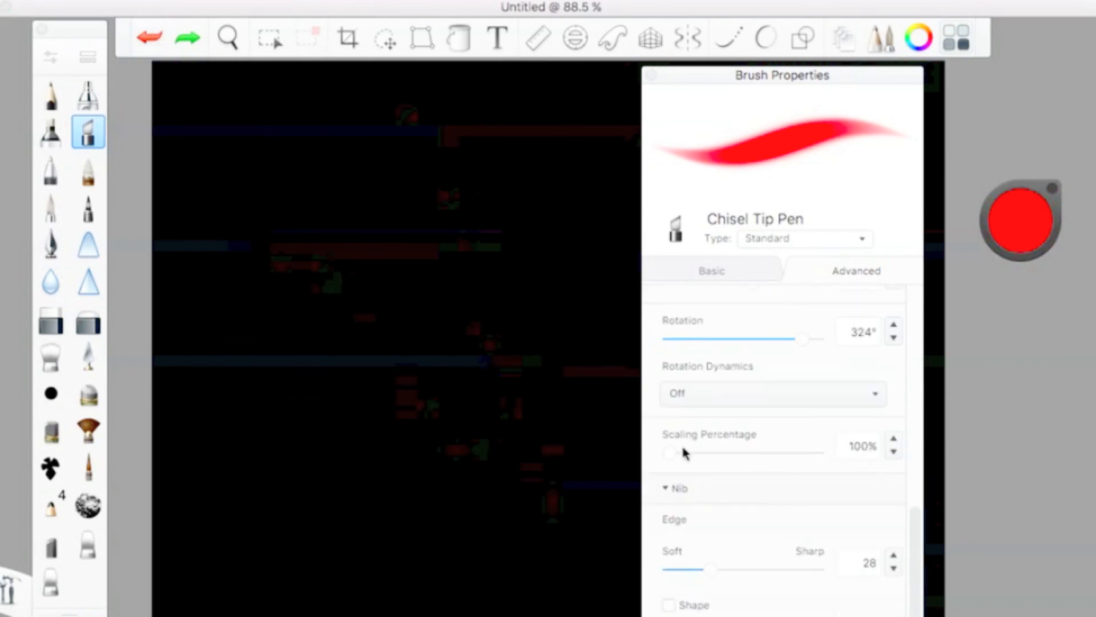
{"action": "left_click_drag", "start_coordinate": [685, 453], "coordinate": [866, 460]}
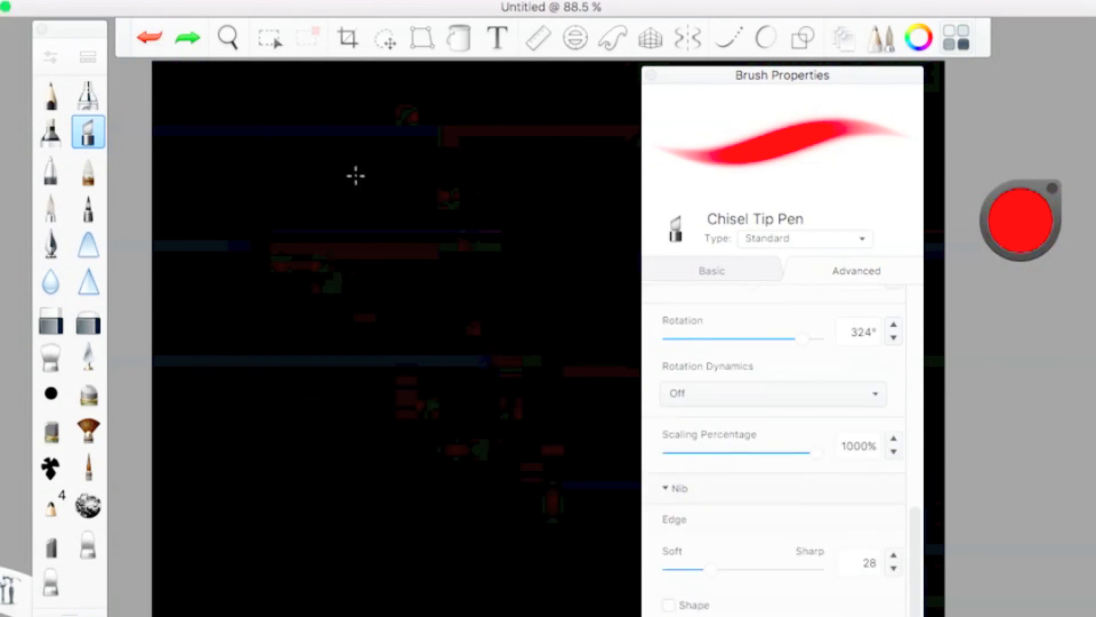
{"action": "mouse_move", "coordinate": [355, 176]}
{"action": "left_mouse_down"}
{"action": "mouse_move", "coordinate": [409, 232]}
{"action": "mouse_move", "coordinate": [361, 329]}
{"action": "mouse_move", "coordinate": [495, 440]}
{"action": "mouse_move", "coordinate": [499, 541]}
{"action": "mouse_move", "coordinate": [455, 404]}
{"action": "mouse_move", "coordinate": [382, 281]}
{"action": "mouse_move", "coordinate": [434, 218]}
{"action": "left_mouse_up"}
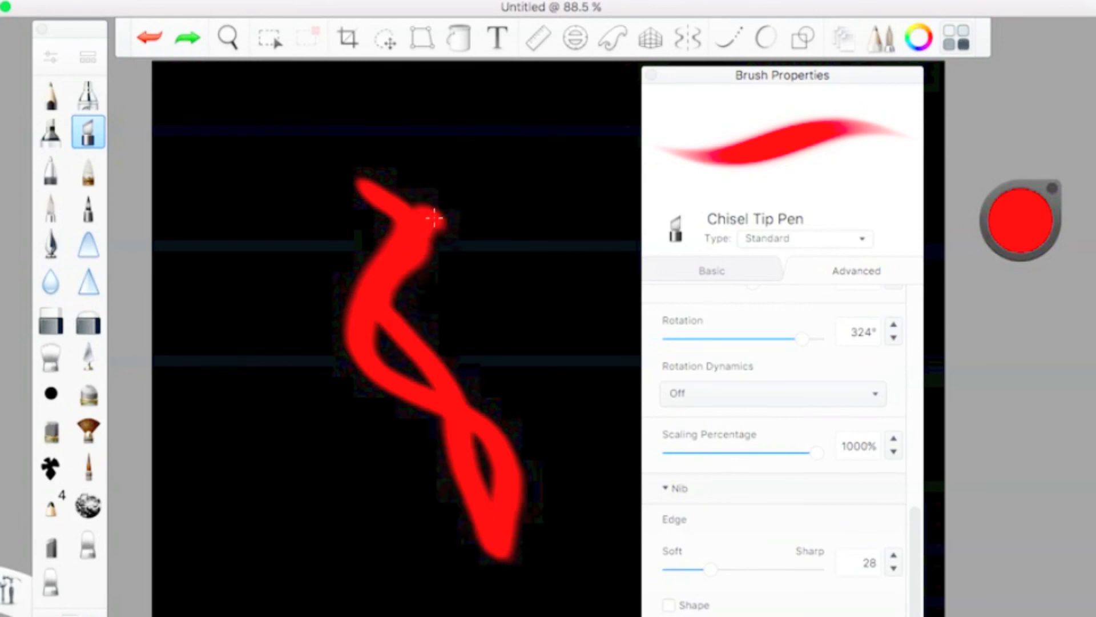
{"action": "left_click", "coordinate": [151, 37]}
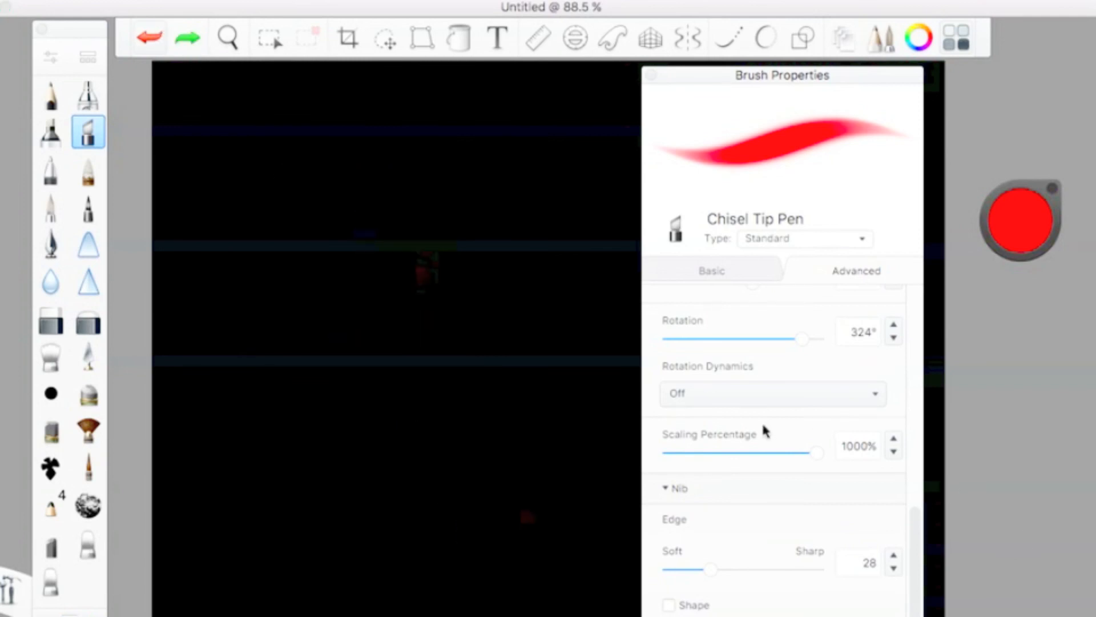
Set the Scaling Percentage to 294% and look through the Rotation Dynamics options, keeping Off
{"action": "left_click_drag", "start_coordinate": [731, 451], "coordinate": [700, 451]}
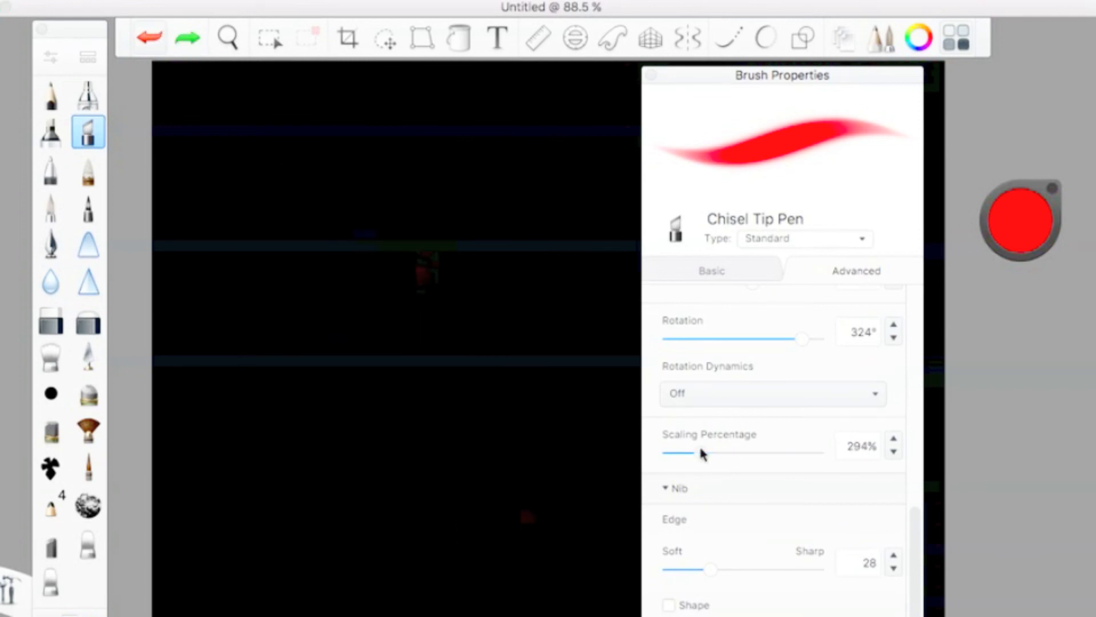
{"action": "left_click", "coordinate": [738, 392]}
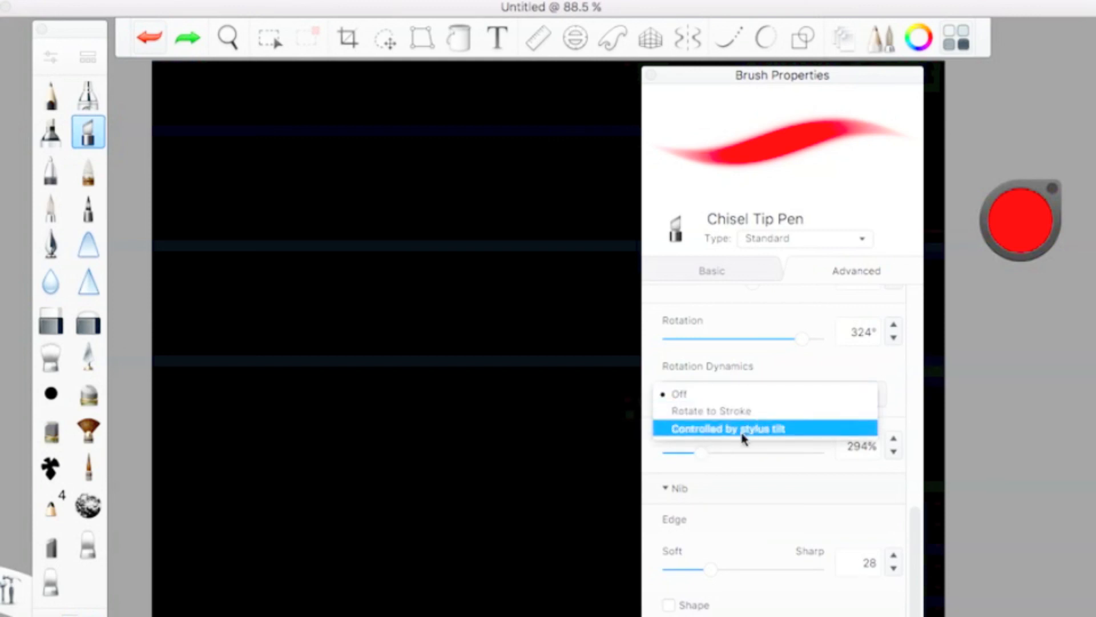
{"action": "left_click", "coordinate": [714, 396]}
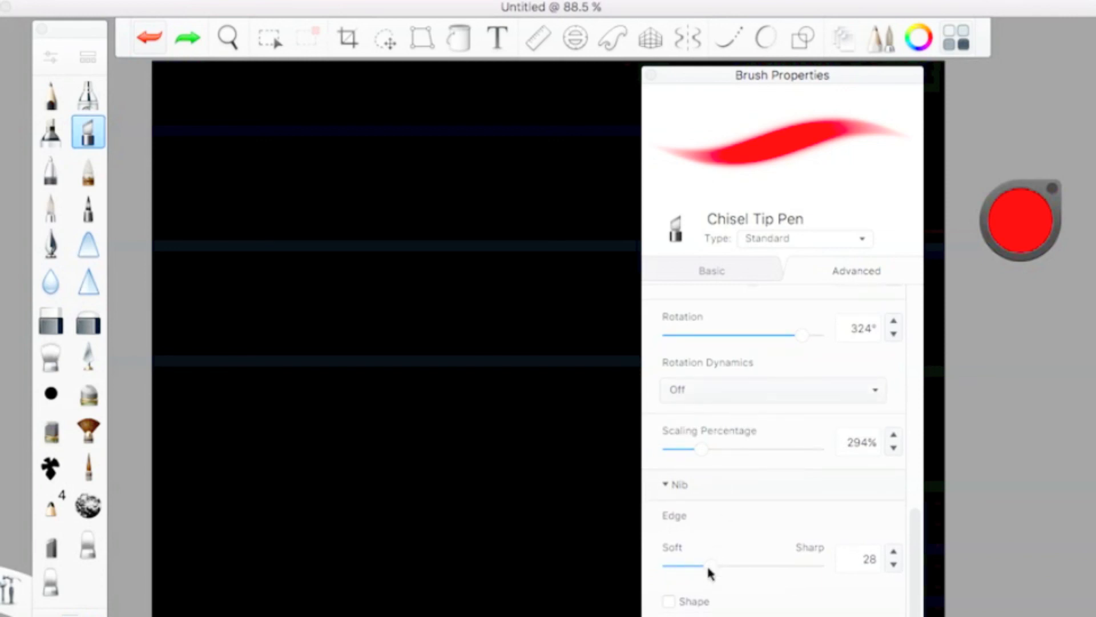
Set the nib Edge to fully sharp at 100, test it with a stroke, and undo the stroke
{"action": "mouse_move", "coordinate": [708, 566]}
{"action": "left_mouse_down"}
{"action": "mouse_move", "coordinate": [722, 565]}
{"action": "mouse_move", "coordinate": [658, 567]}
{"action": "mouse_move", "coordinate": [832, 565]}
{"action": "left_mouse_up"}
{"action": "mouse_move", "coordinate": [345, 184]}
{"action": "left_mouse_down"}
{"action": "mouse_move", "coordinate": [453, 204]}
{"action": "mouse_move", "coordinate": [516, 408]}
{"action": "left_mouse_up"}
{"action": "key", "text": "super+z"}
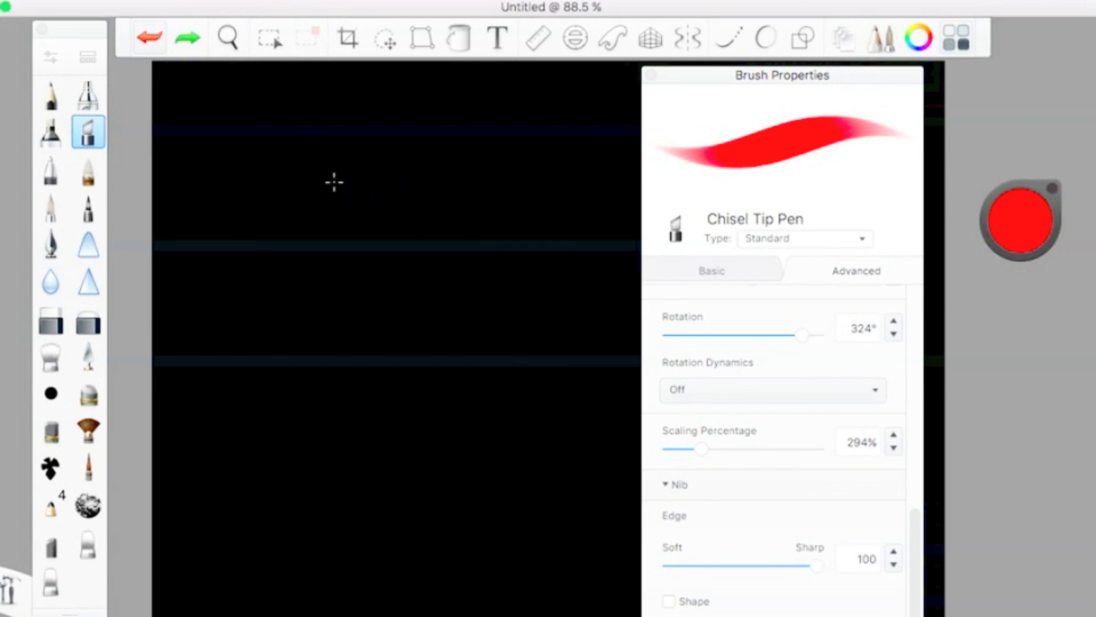
Set the nib Edge to fully soft at 0, test it with a stroke, and undo the stroke
{"action": "left_click_drag", "start_coordinate": [715, 567], "coordinate": [623, 569]}
{"action": "mouse_move", "coordinate": [171, 153]}
{"action": "left_mouse_down"}
{"action": "mouse_move", "coordinate": [344, 154]}
{"action": "mouse_move", "coordinate": [318, 269]}
{"action": "mouse_move", "coordinate": [362, 314]}
{"action": "left_mouse_up"}
{"action": "left_click", "coordinate": [150, 37]}
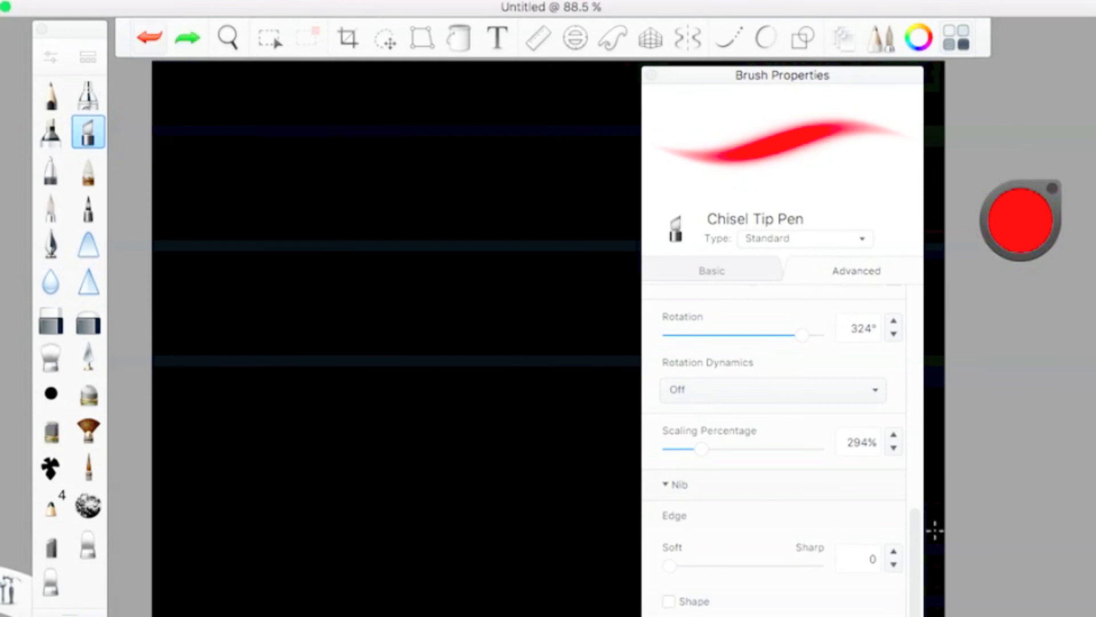
Turn the nib's Shape option on and back off
{"action": "scroll", "coordinate": [786, 535], "scroll_direction": "up", "scroll_amount": 2}
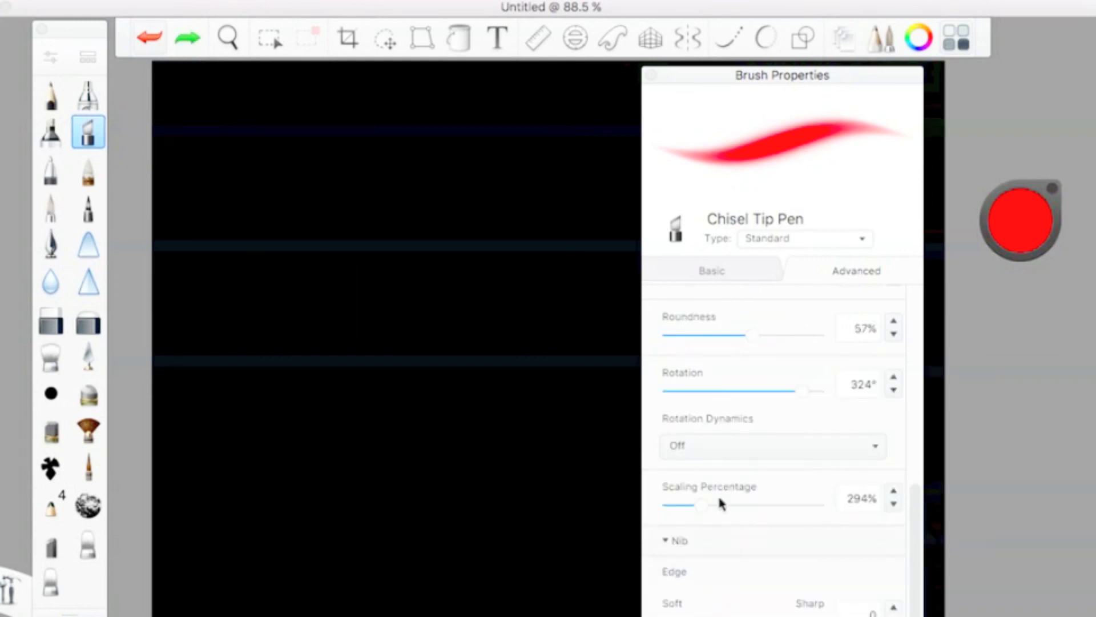
{"action": "scroll", "coordinate": [720, 503], "scroll_direction": "down", "scroll_amount": 2}
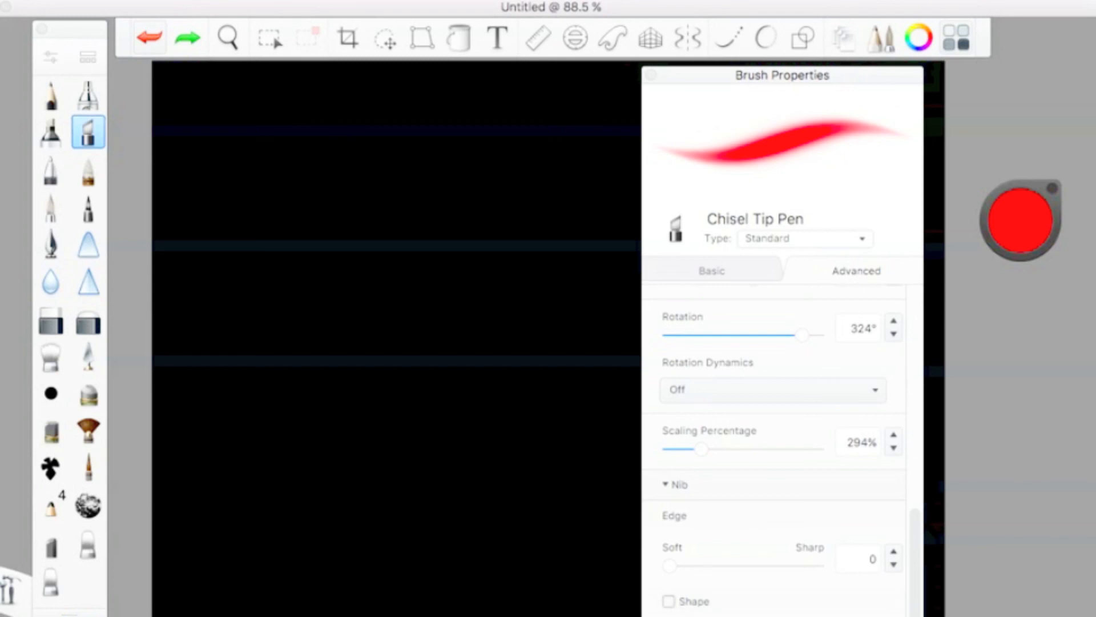
{"action": "left_click", "coordinate": [669, 602]}
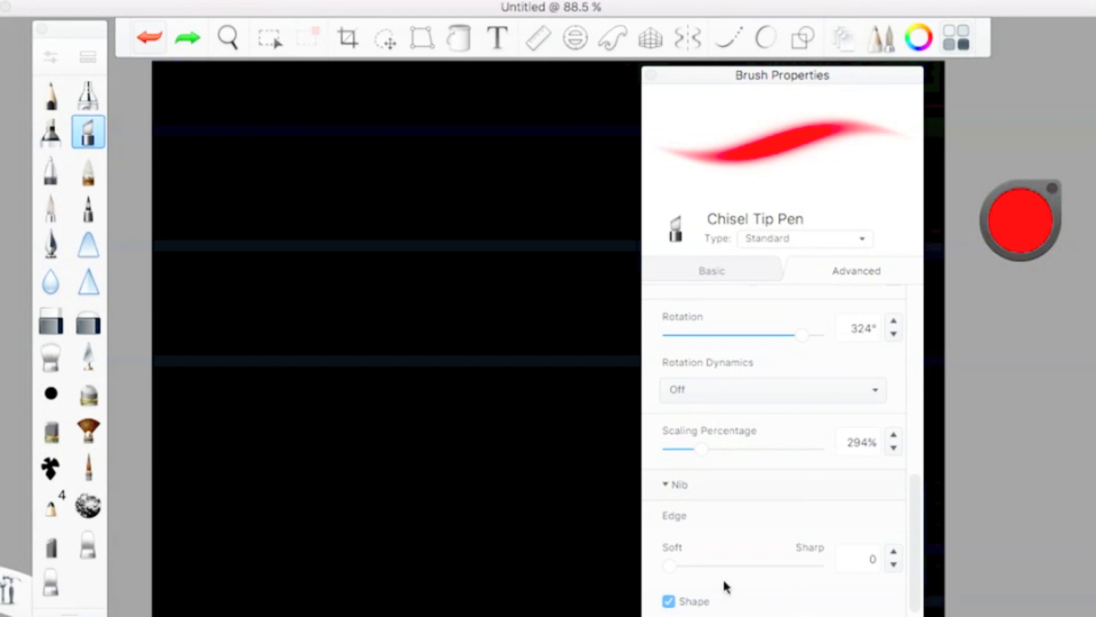
{"action": "left_click", "coordinate": [669, 601]}
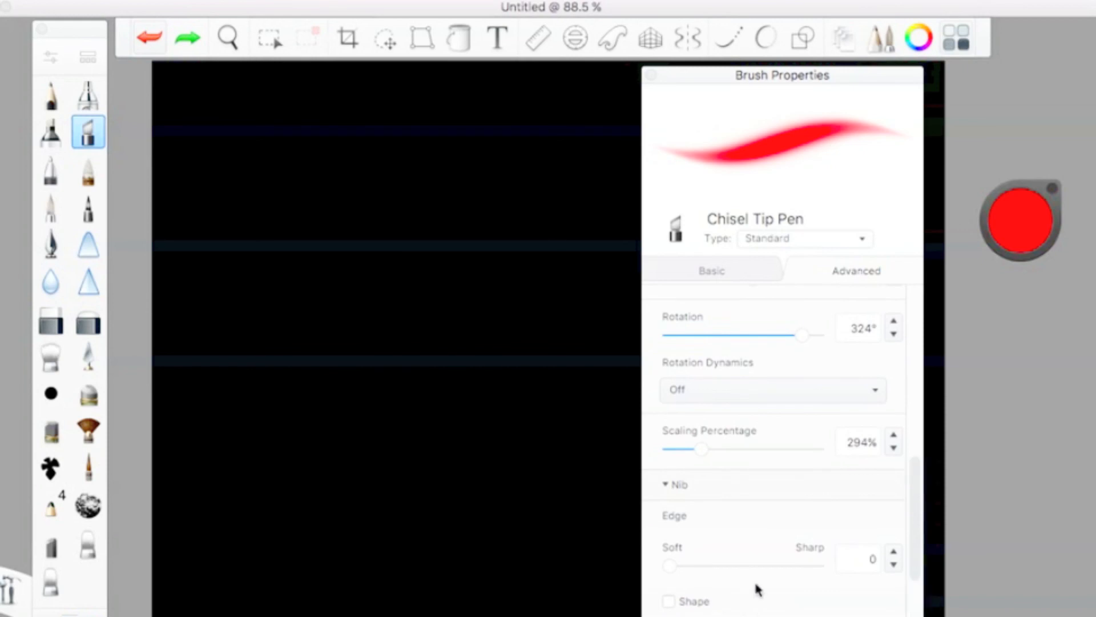
Set Size Randomness to 17.3, Opacity Randomness to 14.4 and Flow Randomness to 12.2, and test them with a zigzag stroke
{"action": "scroll", "coordinate": [751, 593], "scroll_direction": "down", "scroll_amount": 5}
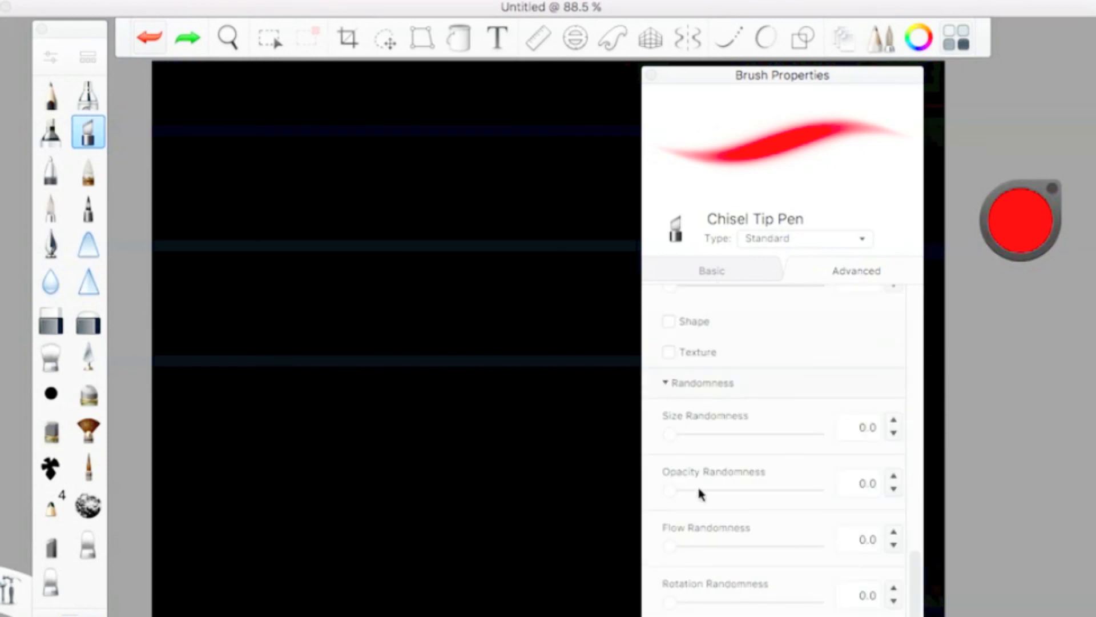
{"action": "left_click_drag", "start_coordinate": [667, 434], "coordinate": [798, 434]}
{"action": "left_click_drag", "start_coordinate": [679, 484], "coordinate": [774, 483]}
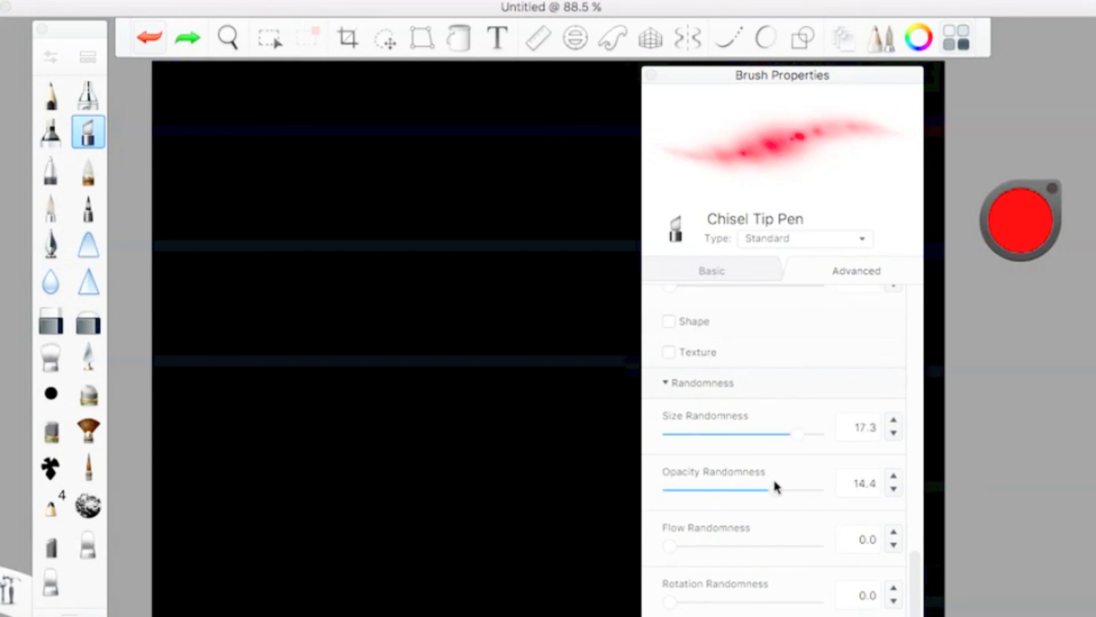
{"action": "left_click_drag", "start_coordinate": [681, 546], "coordinate": [759, 545]}
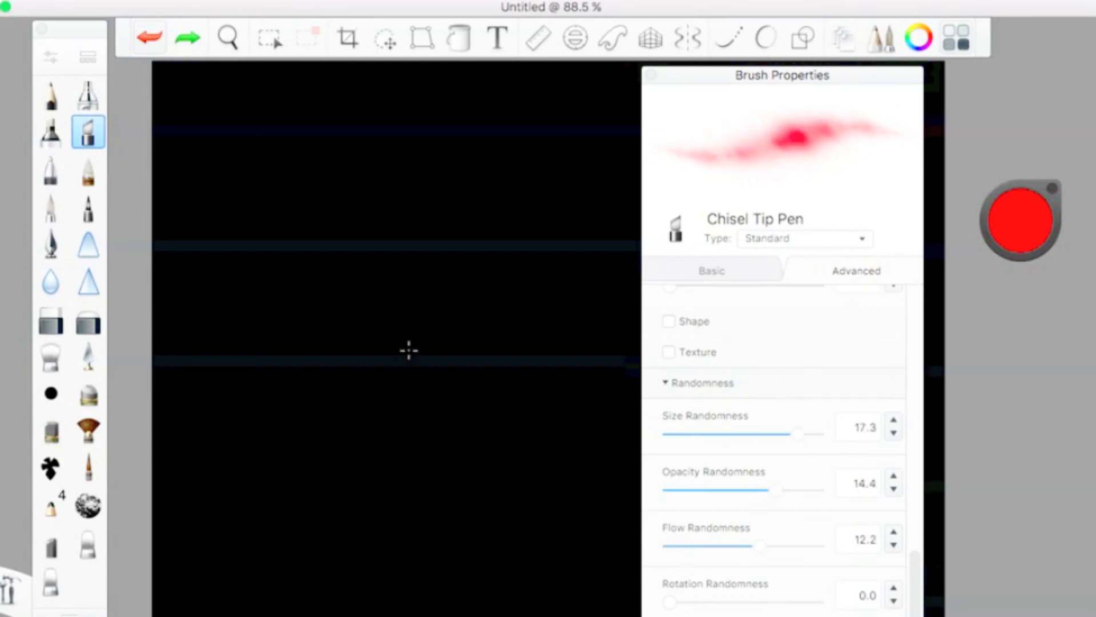
{"action": "mouse_move", "coordinate": [409, 248]}
{"action": "left_mouse_down"}
{"action": "mouse_move", "coordinate": [411, 394]}
{"action": "mouse_move", "coordinate": [357, 457]}
{"action": "left_mouse_up"}
{"action": "left_click_drag", "start_coordinate": [421, 541], "coordinate": [454, 551]}
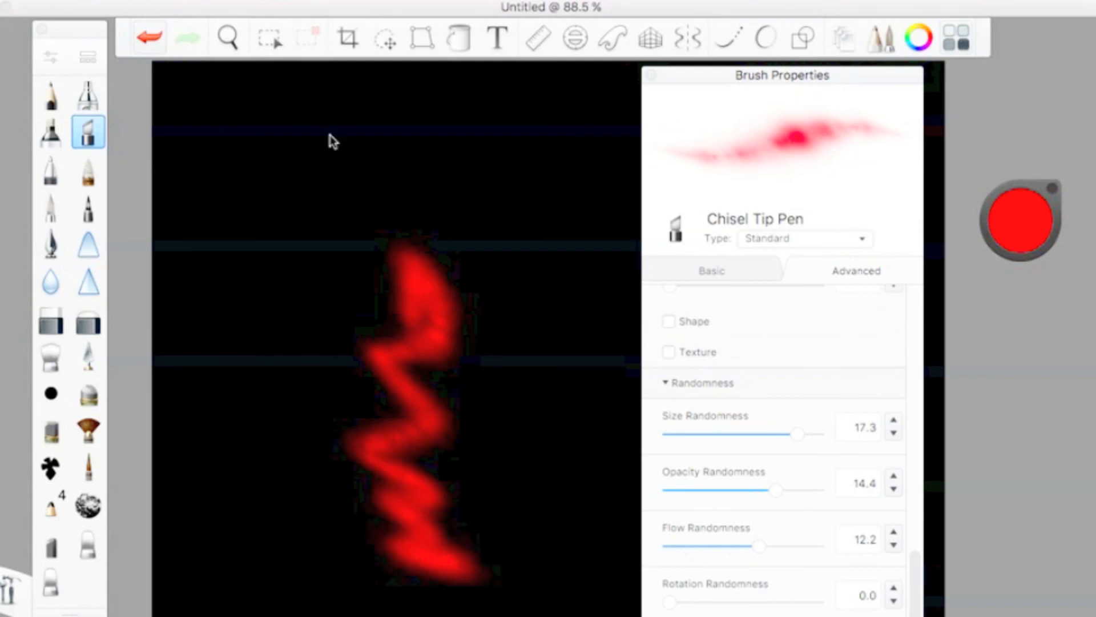
Undo the zigzag stroke, then test Flow Randomness at 13.5 and Rotation Randomness at 124.2 with a curved stroke and undo it
{"action": "left_click", "coordinate": [141, 42]}
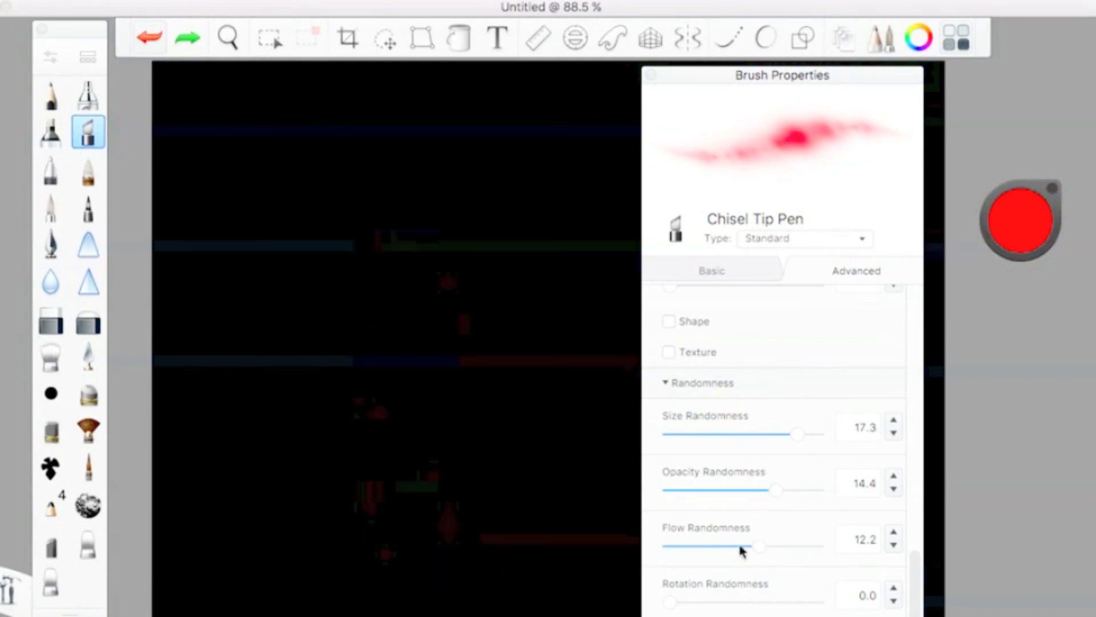
{"action": "left_click_drag", "start_coordinate": [760, 547], "coordinate": [770, 550]}
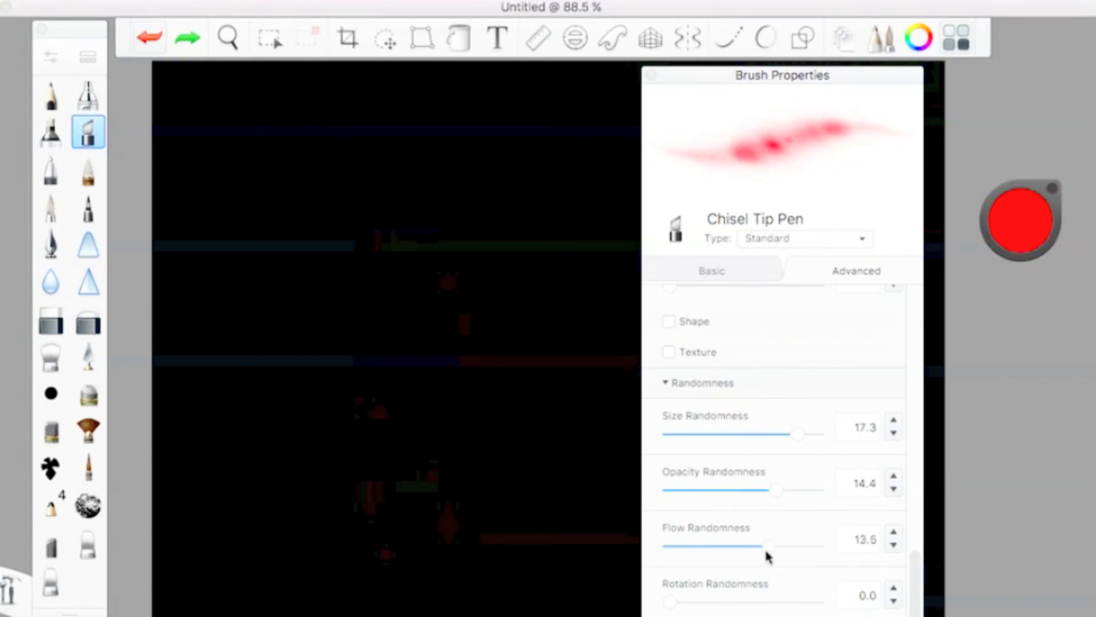
{"action": "scroll", "coordinate": [747, 594], "scroll_direction": "up", "scroll_amount": 1}
{"action": "left_click", "coordinate": [760, 605]}
{"action": "left_click_drag", "start_coordinate": [760, 608], "coordinate": [772, 606]}
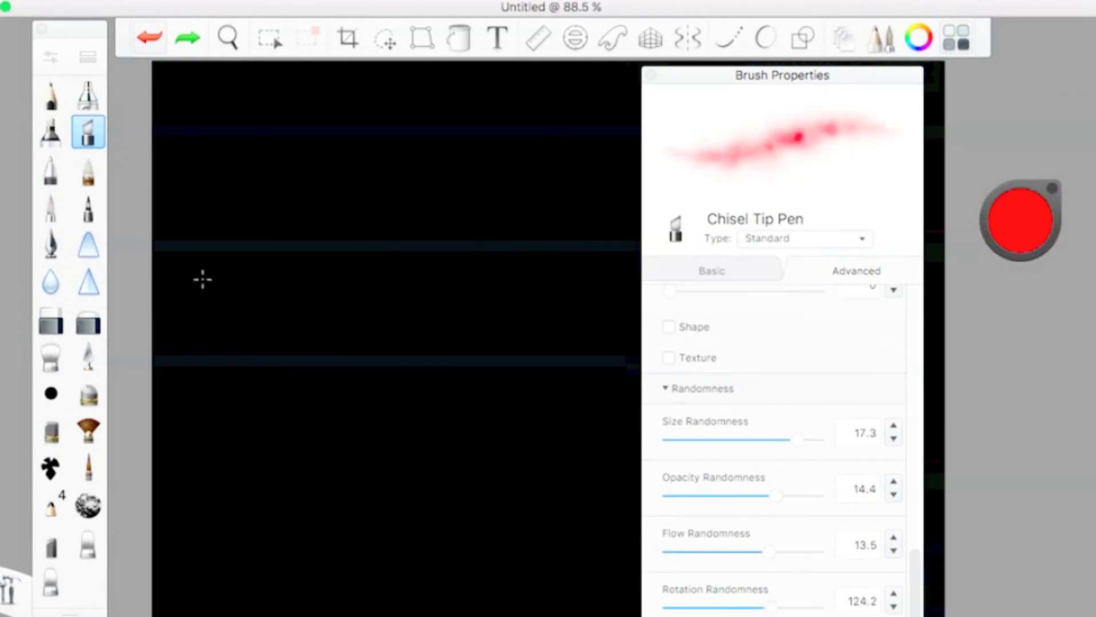
{"action": "mouse_move", "coordinate": [201, 276]}
{"action": "left_mouse_down"}
{"action": "mouse_move", "coordinate": [377, 255]}
{"action": "mouse_move", "coordinate": [448, 388]}
{"action": "left_mouse_up"}
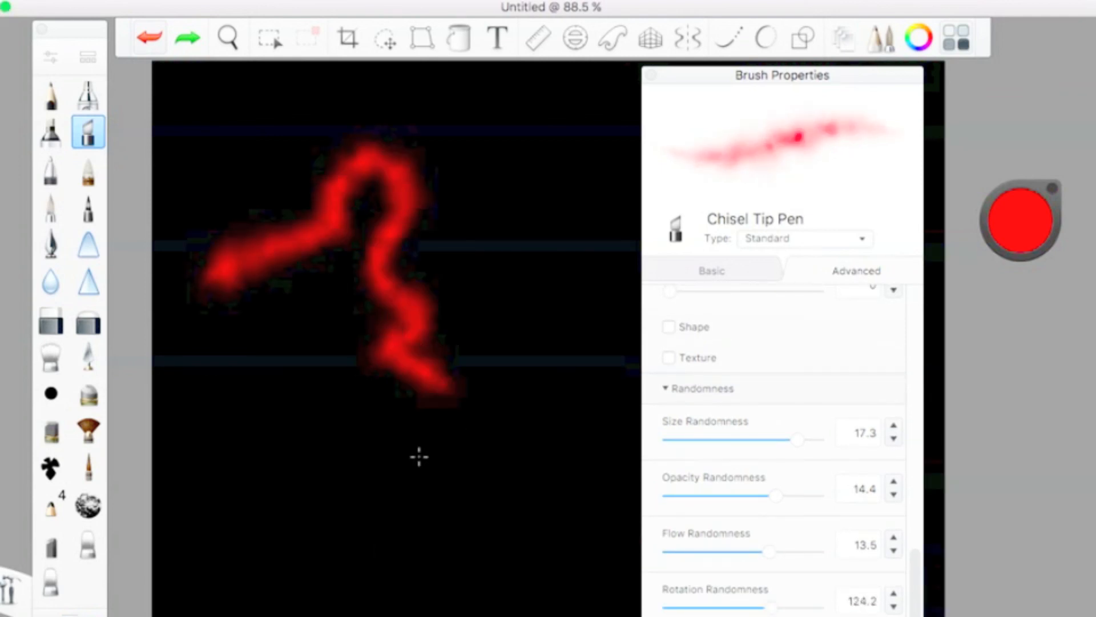
{"action": "left_click", "coordinate": [153, 37]}
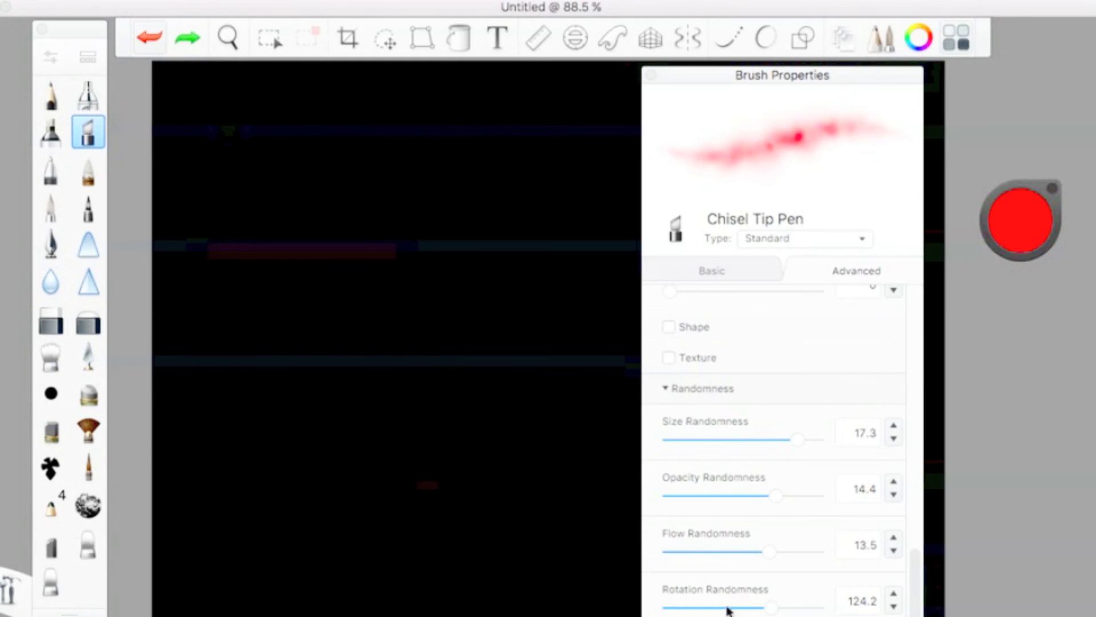
Raise the randomness setting below Rotation Randomness to scatter the stamps, test it with a winding stroke, and undo the stroke
{"action": "scroll", "coordinate": [728, 610], "scroll_direction": "down", "scroll_amount": 1}
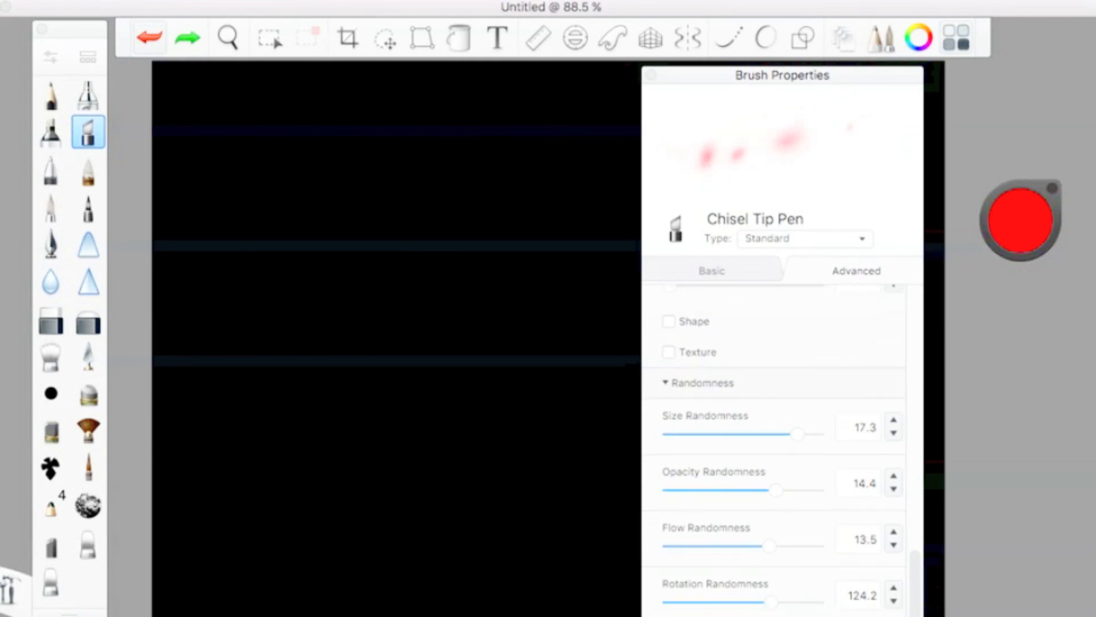
{"action": "mouse_move", "coordinate": [323, 293]}
{"action": "left_mouse_down"}
{"action": "mouse_move", "coordinate": [413, 375]}
{"action": "mouse_move", "coordinate": [487, 543]}
{"action": "mouse_move", "coordinate": [318, 274]}
{"action": "mouse_move", "coordinate": [409, 467]}
{"action": "mouse_move", "coordinate": [399, 542]}
{"action": "left_mouse_up"}
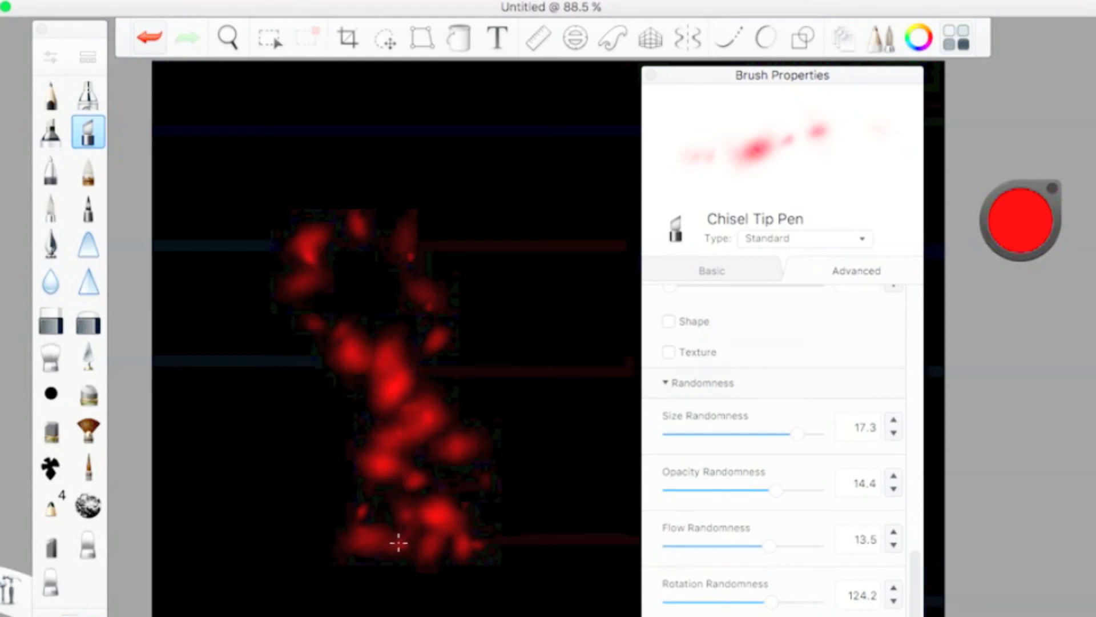
{"action": "left_click", "coordinate": [162, 42]}
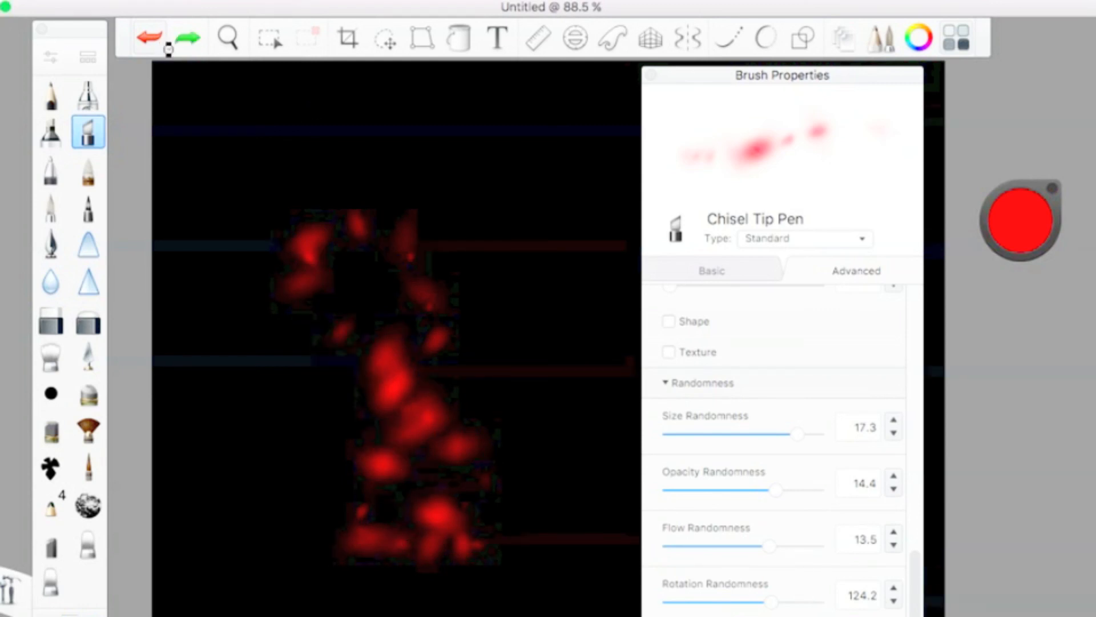
{"action": "left_click", "coordinate": [161, 41]}
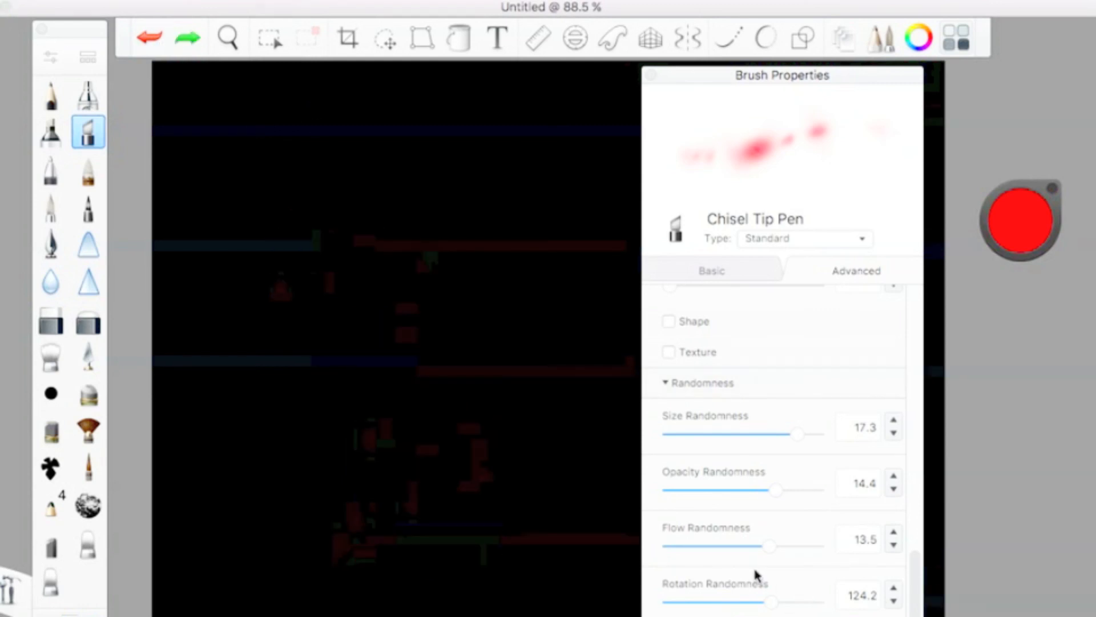
Return to the Chisel Tip Pen's basic properties and reset the brush to its default settings
{"action": "scroll", "coordinate": [800, 457], "scroll_direction": "up", "scroll_amount": 10}
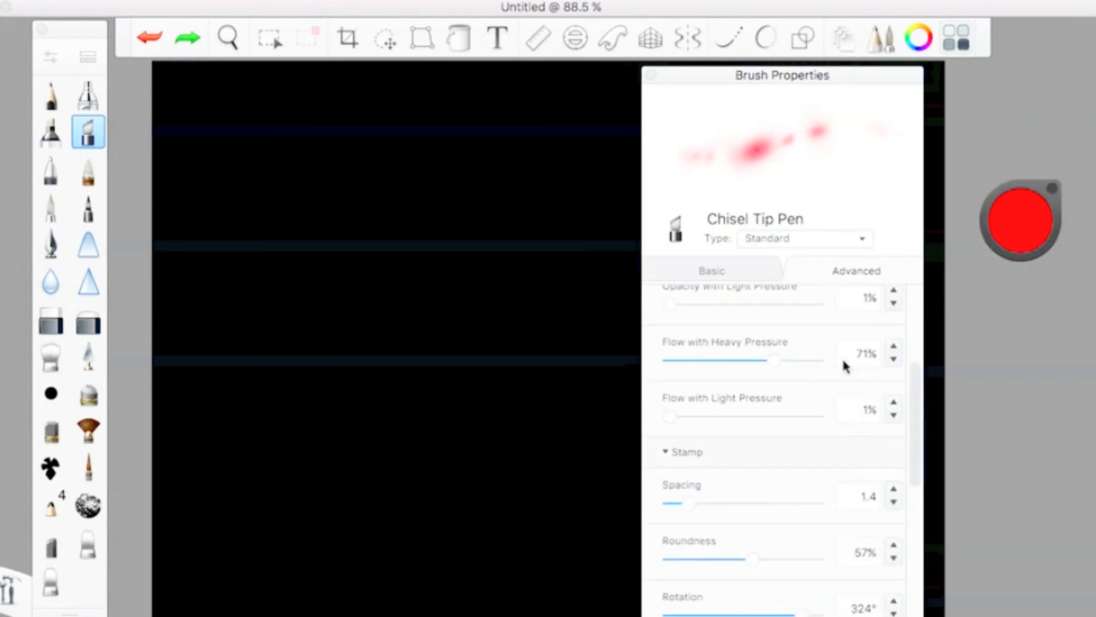
{"action": "left_click", "coordinate": [719, 270]}
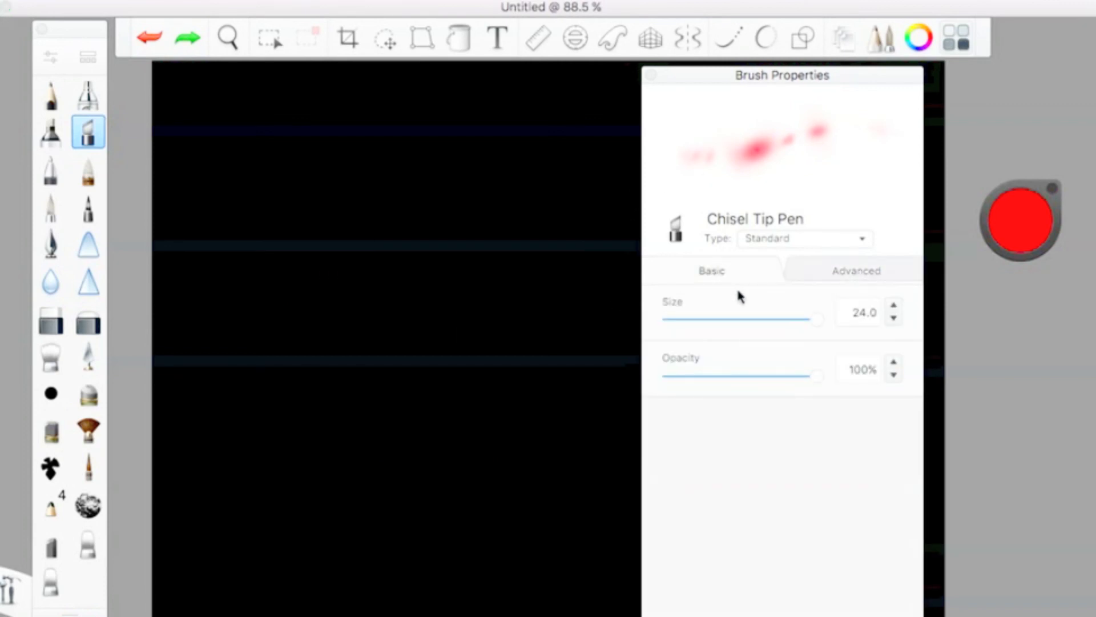
{"action": "left_click", "coordinate": [702, 613]}
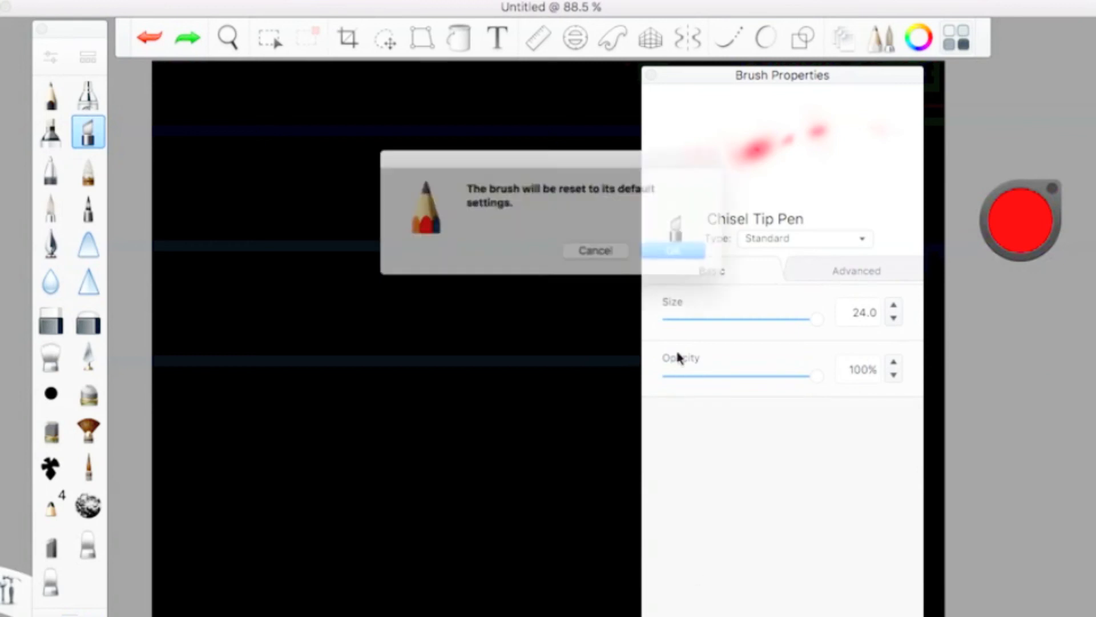
{"action": "left_click", "coordinate": [677, 260]}
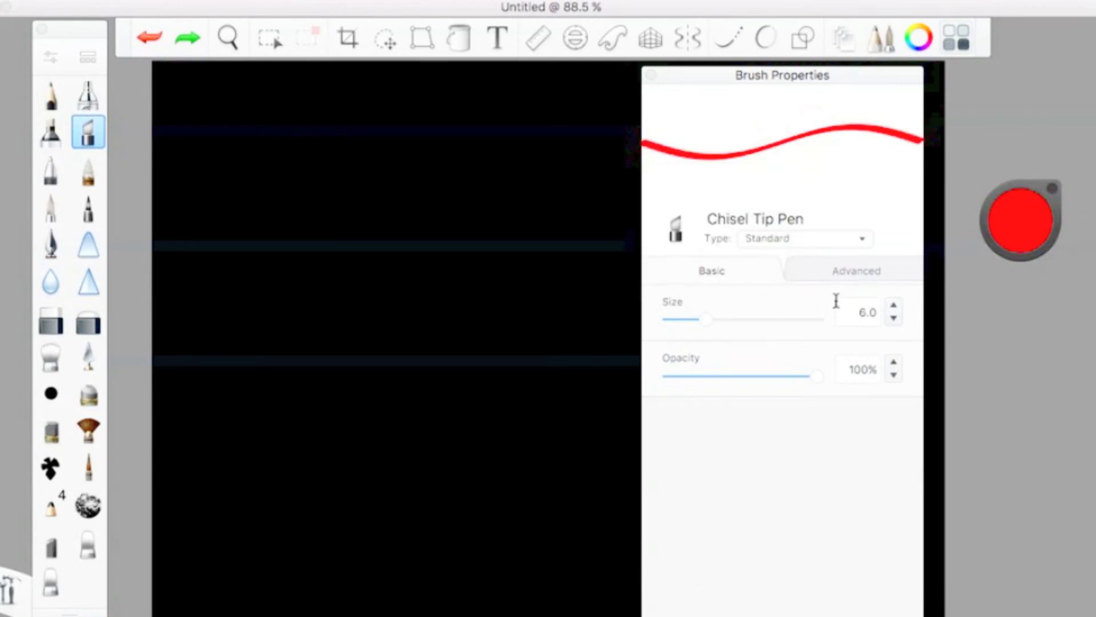
Select the Ballpoint Pen, change the colour to a lighter pinkish red, test it with a stroke, and undo the stroke
{"action": "left_click", "coordinate": [49, 170]}
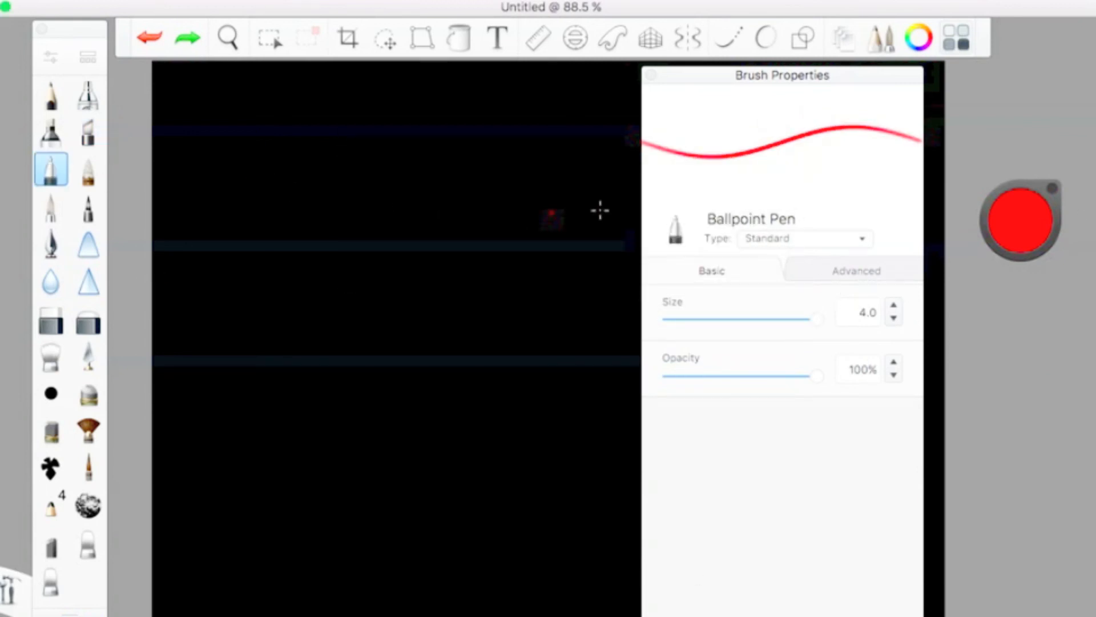
{"action": "left_click", "coordinate": [1034, 218]}
{"action": "left_click", "coordinate": [1039, 208]}
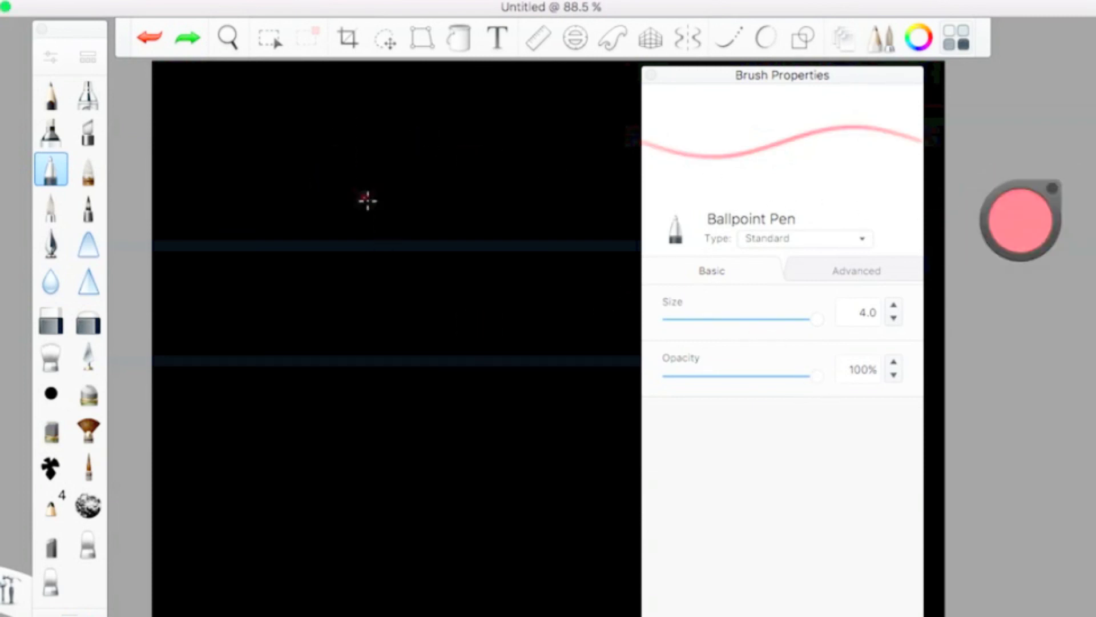
{"action": "mouse_move", "coordinate": [331, 173]}
{"action": "left_mouse_down"}
{"action": "mouse_move", "coordinate": [430, 179]}
{"action": "mouse_move", "coordinate": [394, 299]}
{"action": "mouse_move", "coordinate": [440, 375]}
{"action": "left_mouse_up"}
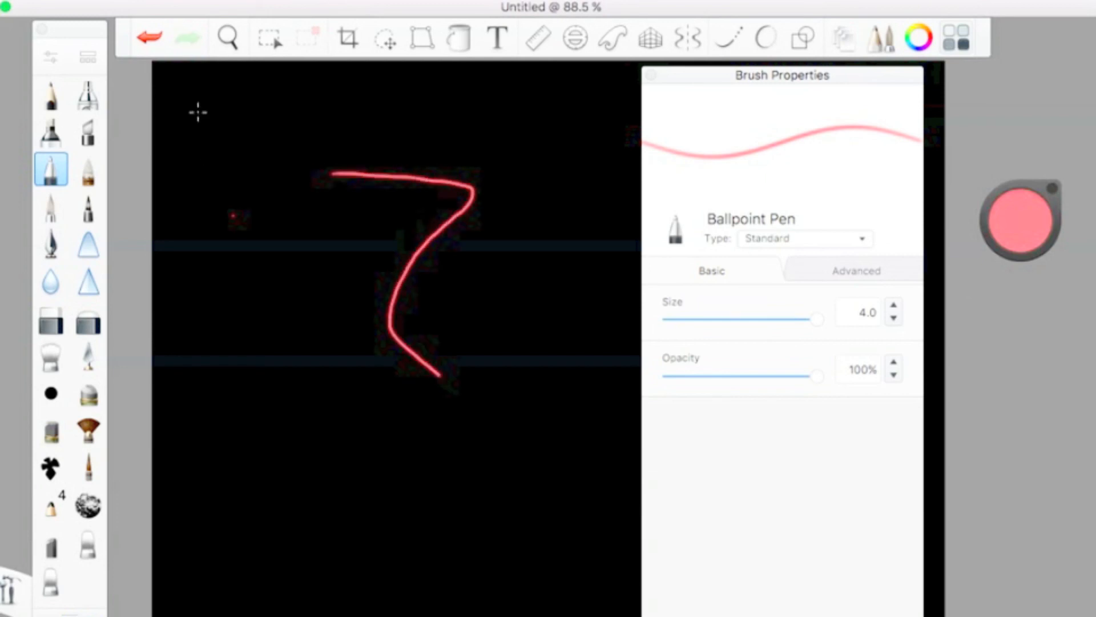
{"action": "left_click", "coordinate": [150, 38]}
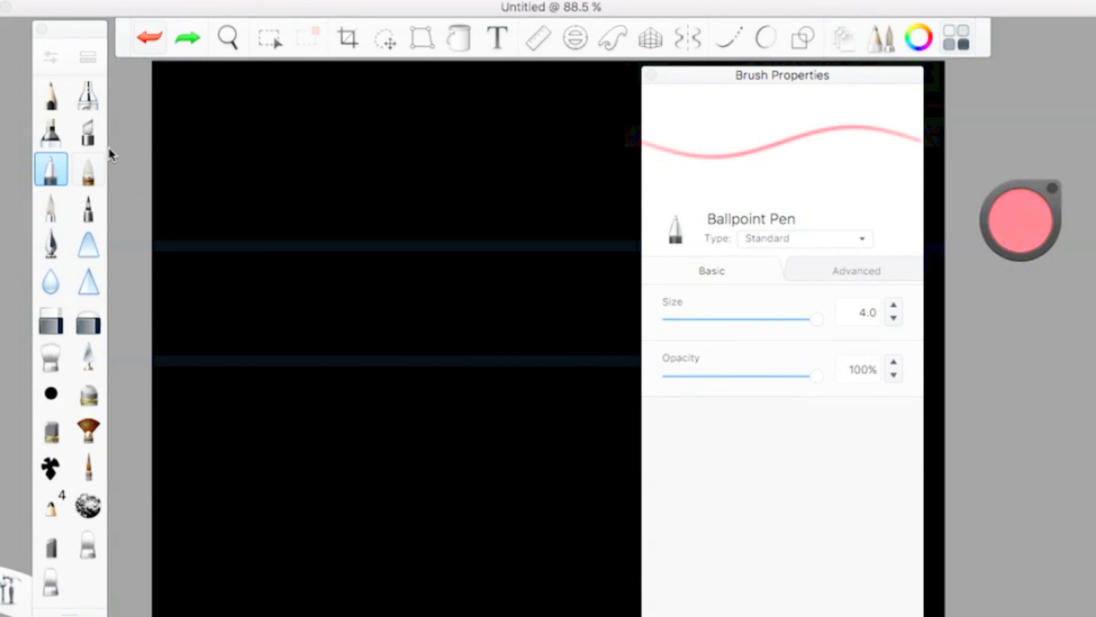
Set the Blending brush's size to 36.3 and paint a pink scribble on the canvas with the Soft Pastel
{"action": "left_click", "coordinate": [106, 154]}
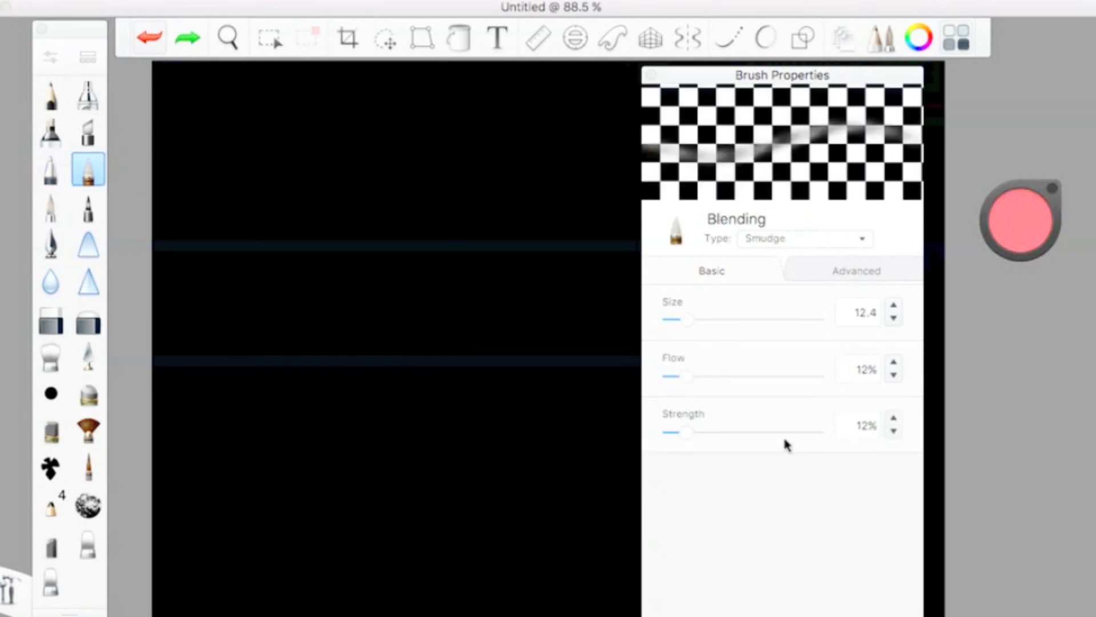
{"action": "left_click_drag", "start_coordinate": [687, 318], "coordinate": [720, 318]}
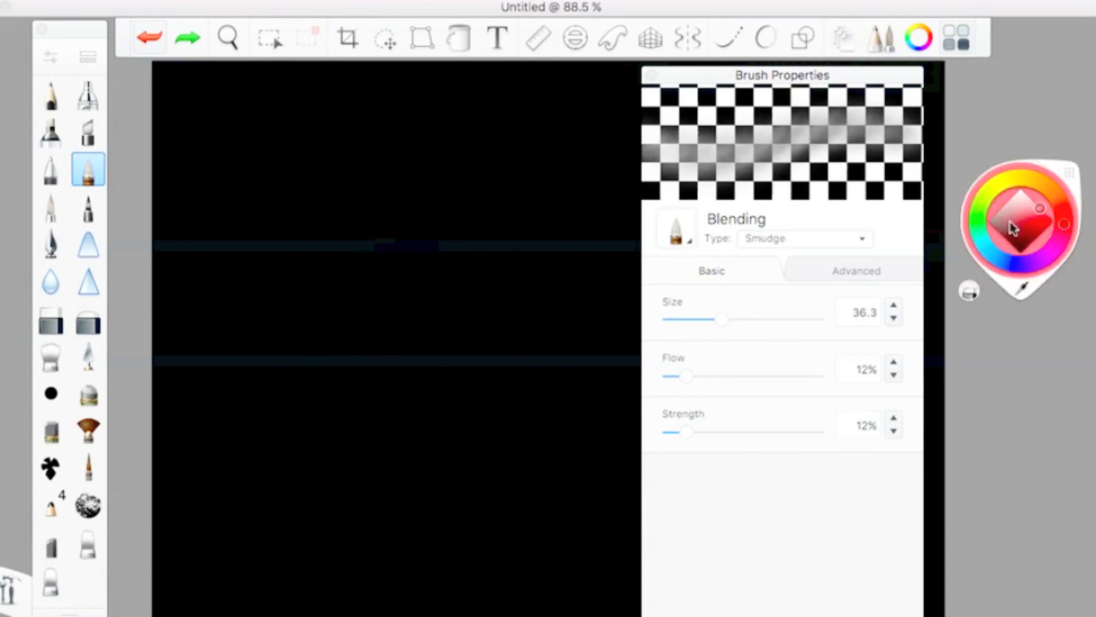
{"action": "left_click", "coordinate": [52, 434]}
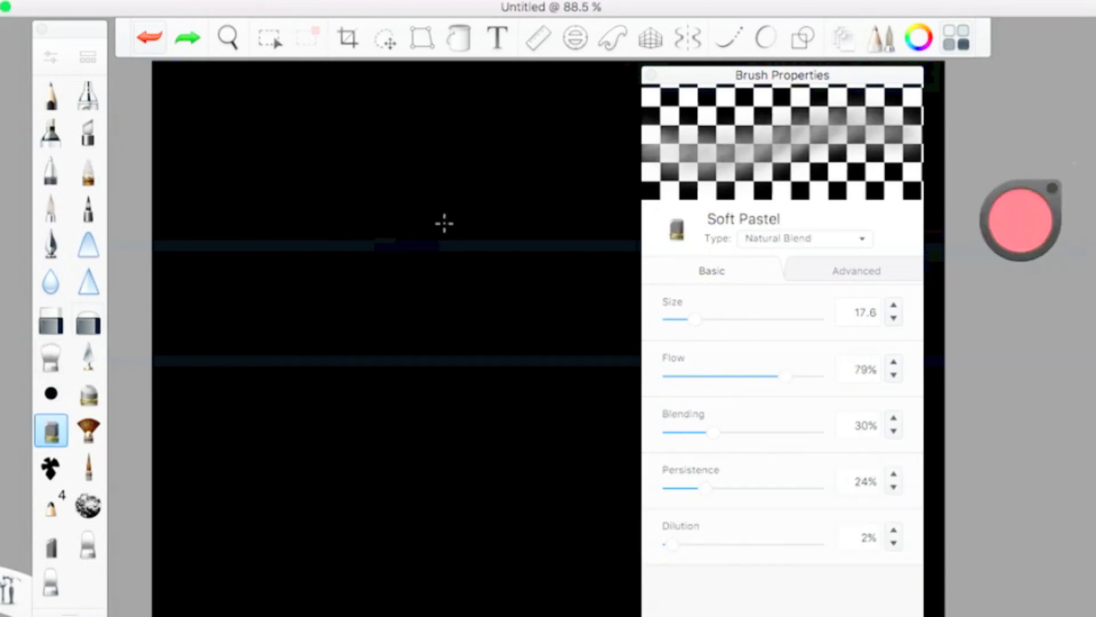
{"action": "mouse_move", "coordinate": [400, 220]}
{"action": "left_mouse_down"}
{"action": "mouse_move", "coordinate": [448, 269]}
{"action": "mouse_move", "coordinate": [455, 326]}
{"action": "mouse_move", "coordinate": [354, 259]}
{"action": "mouse_move", "coordinate": [428, 238]}
{"action": "mouse_move", "coordinate": [469, 269]}
{"action": "left_mouse_up"}
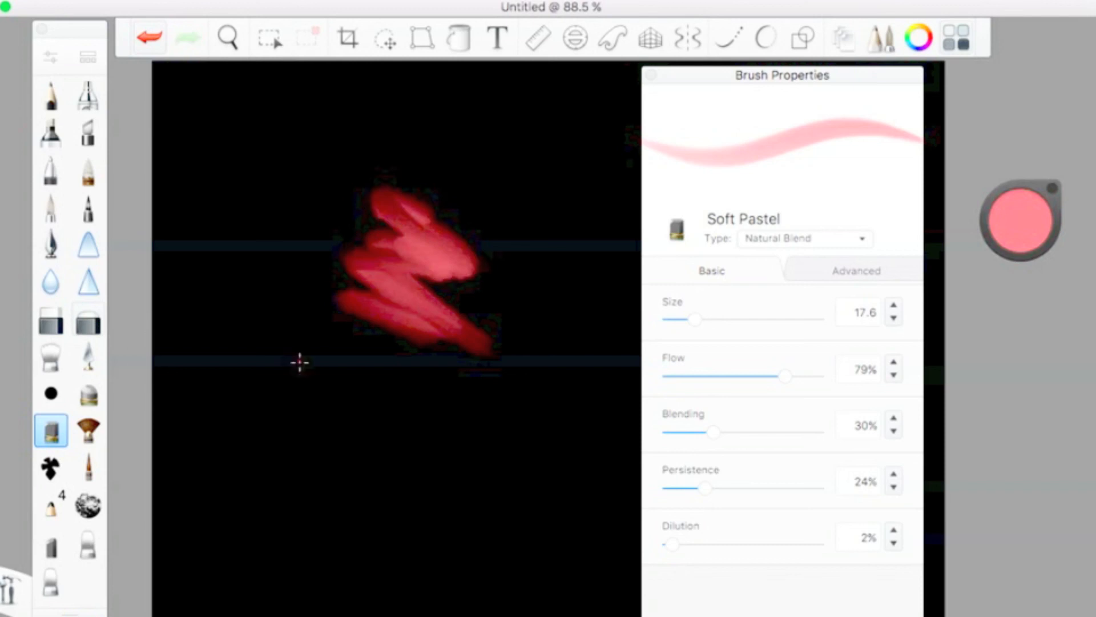
Smudge the pastel scribble outward with the Blending brush, and undo the smudging and the scribble
{"action": "left_click", "coordinate": [89, 170]}
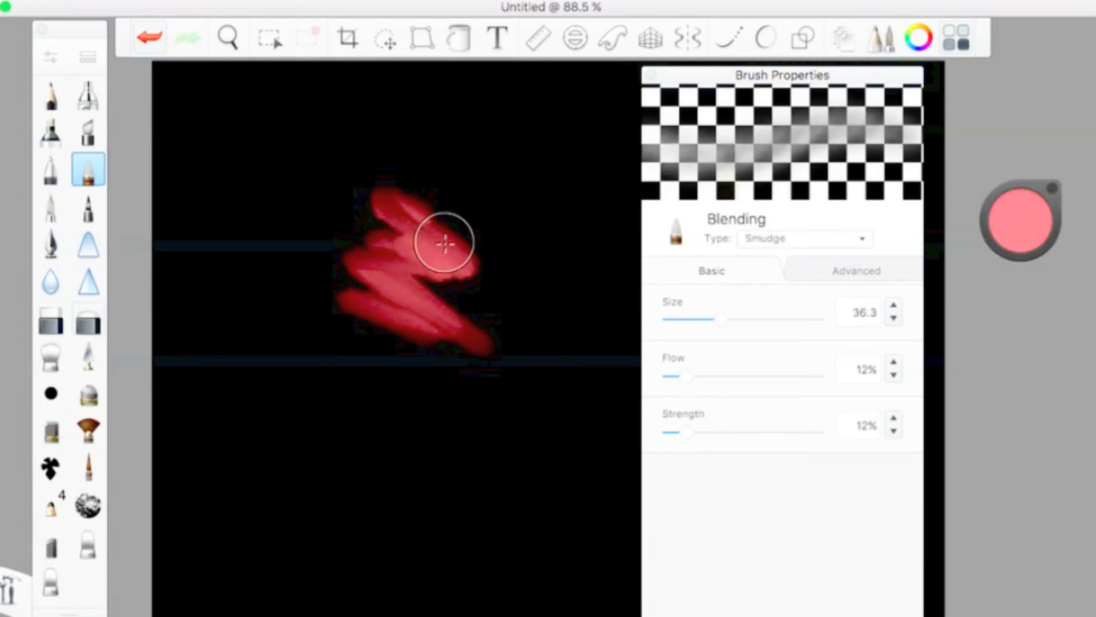
{"action": "left_click_drag", "start_coordinate": [441, 217], "coordinate": [439, 257]}
{"action": "mouse_move", "coordinate": [486, 346]}
{"action": "left_mouse_down"}
{"action": "mouse_move", "coordinate": [404, 295]}
{"action": "mouse_move", "coordinate": [428, 367]}
{"action": "mouse_move", "coordinate": [369, 313]}
{"action": "mouse_move", "coordinate": [357, 291]}
{"action": "mouse_move", "coordinate": [391, 297]}
{"action": "mouse_move", "coordinate": [357, 256]}
{"action": "mouse_move", "coordinate": [370, 222]}
{"action": "mouse_move", "coordinate": [443, 226]}
{"action": "mouse_move", "coordinate": [396, 193]}
{"action": "mouse_move", "coordinate": [398, 240]}
{"action": "mouse_move", "coordinate": [356, 253]}
{"action": "mouse_move", "coordinate": [370, 309]}
{"action": "mouse_move", "coordinate": [400, 351]}
{"action": "mouse_move", "coordinate": [499, 383]}
{"action": "mouse_move", "coordinate": [515, 336]}
{"action": "mouse_move", "coordinate": [488, 312]}
{"action": "mouse_move", "coordinate": [517, 254]}
{"action": "mouse_move", "coordinate": [457, 212]}
{"action": "mouse_move", "coordinate": [413, 239]}
{"action": "mouse_move", "coordinate": [312, 266]}
{"action": "mouse_move", "coordinate": [286, 293]}
{"action": "mouse_move", "coordinate": [386, 354]}
{"action": "mouse_move", "coordinate": [441, 364]}
{"action": "mouse_move", "coordinate": [569, 356]}
{"action": "mouse_move", "coordinate": [618, 381]}
{"action": "left_mouse_up"}
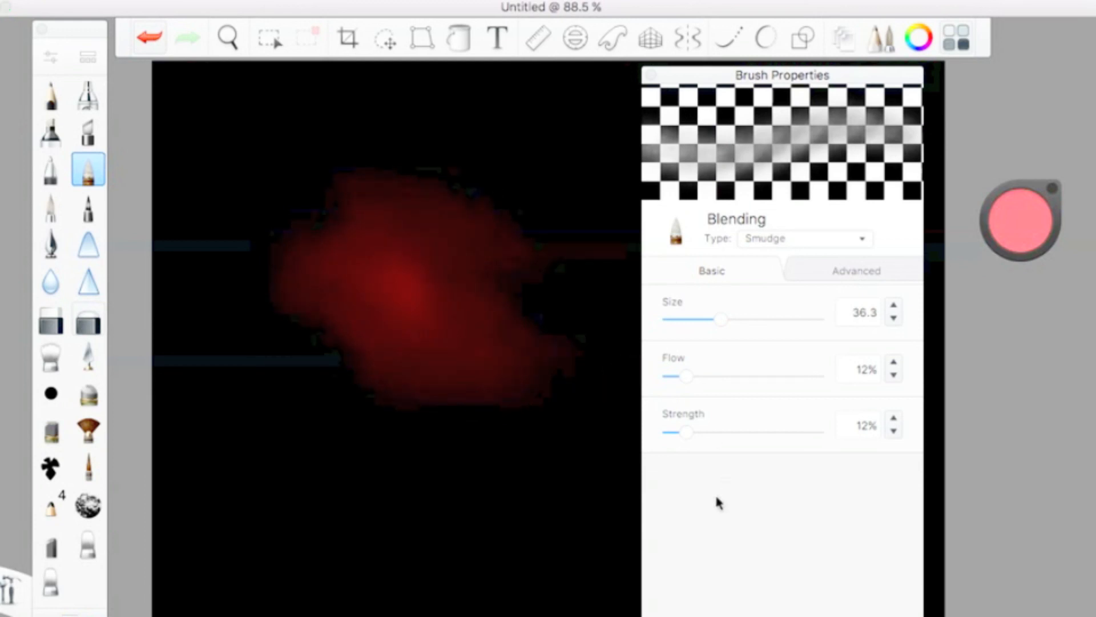
{"action": "left_click", "coordinate": [148, 38]}
{"action": "left_click", "coordinate": [148, 38]}
{"action": "left_click", "coordinate": [148, 39]}
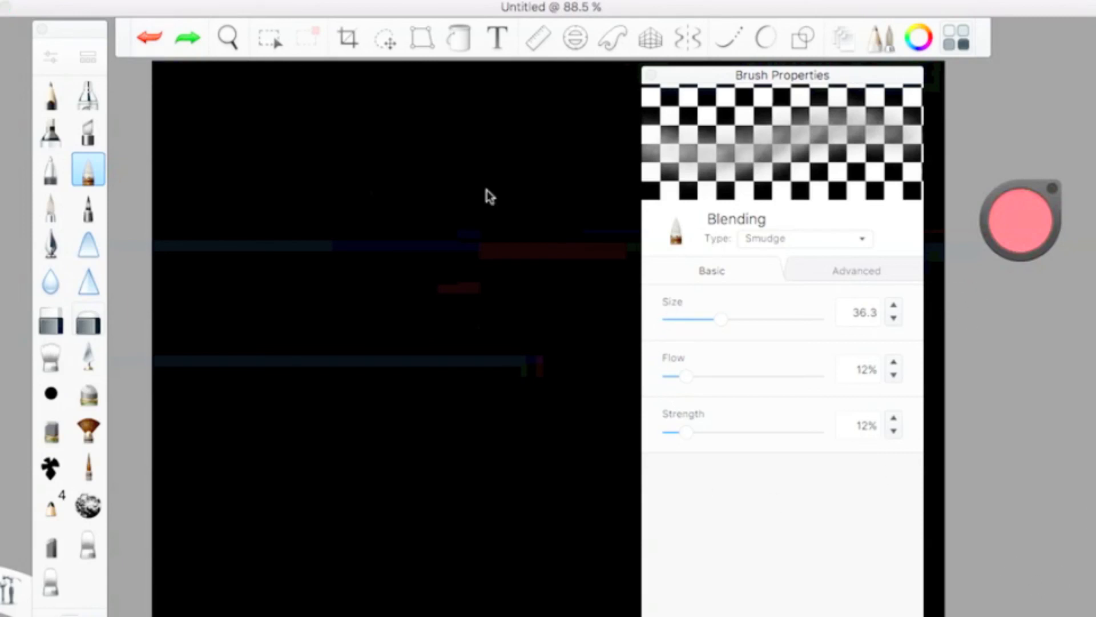
Select the Paintbrush, try its opacity and advanced properties, and reset the brush to its default settings
{"action": "left_click", "coordinate": [51, 210]}
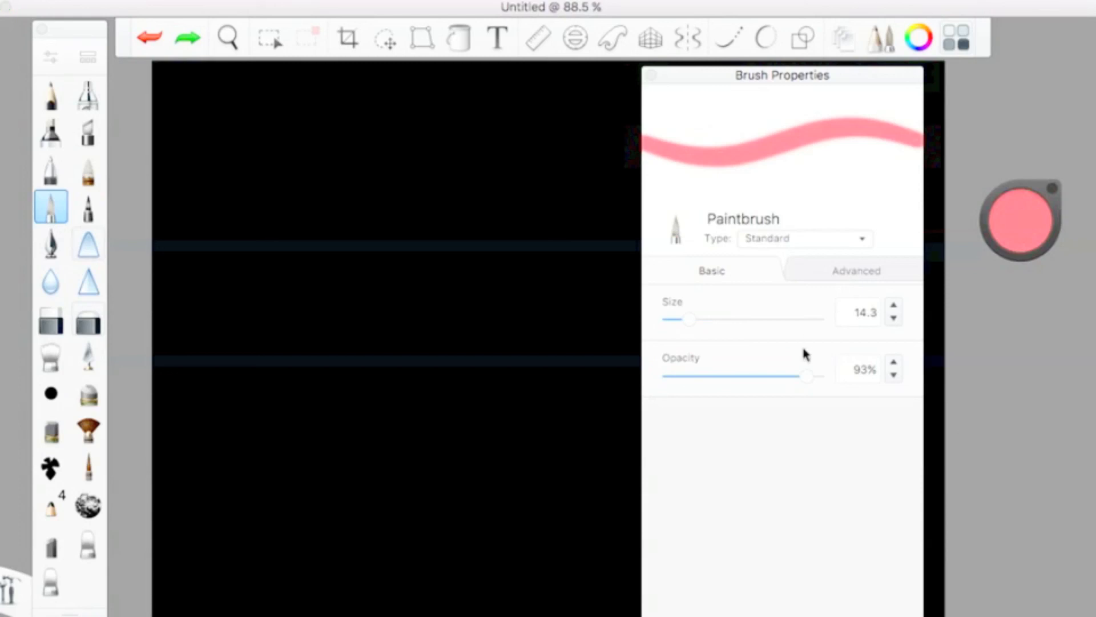
{"action": "left_click_drag", "start_coordinate": [807, 376], "coordinate": [861, 379]}
{"action": "left_click", "coordinate": [829, 273]}
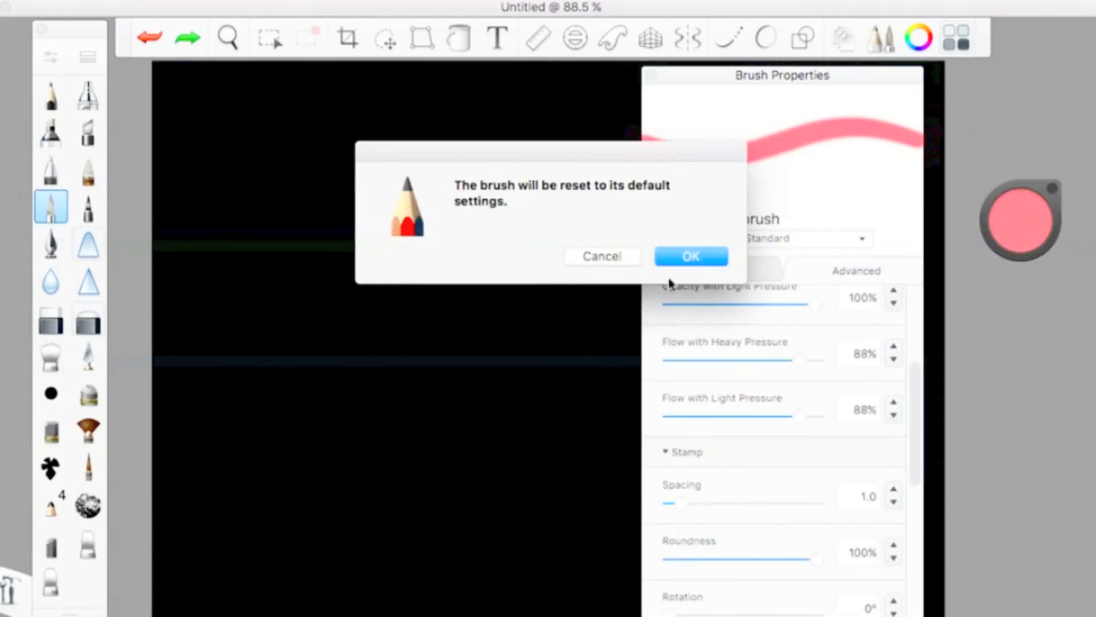
{"action": "left_click", "coordinate": [698, 254]}
{"action": "left_click", "coordinate": [715, 276]}
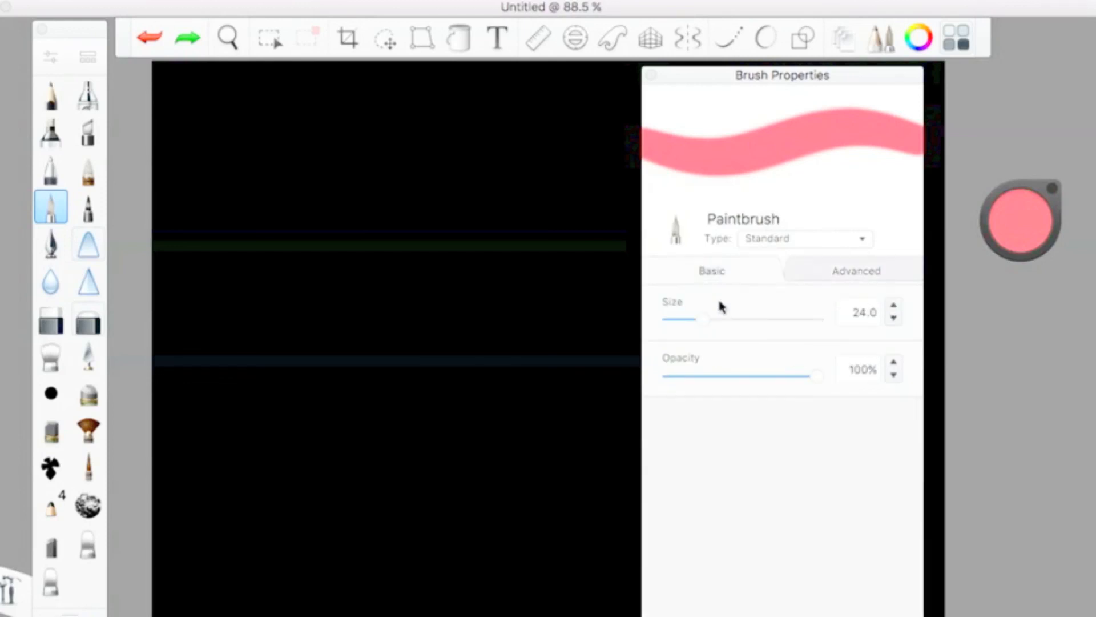
Set the Paintbrush's size to 11.1, test it with a zigzag stroke, and undo the stroke
{"action": "left_click", "coordinate": [684, 321]}
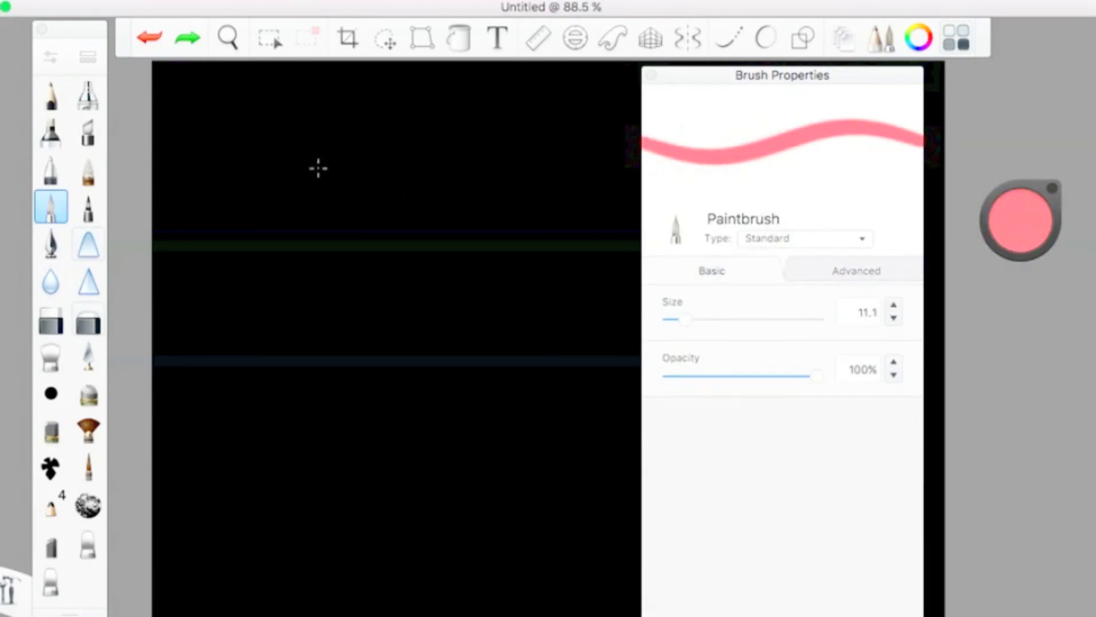
{"action": "left_click_drag", "start_coordinate": [302, 167], "coordinate": [436, 167]}
{"action": "mouse_move", "coordinate": [399, 231]}
{"action": "left_mouse_down"}
{"action": "mouse_move", "coordinate": [357, 241]}
{"action": "mouse_move", "coordinate": [379, 285]}
{"action": "left_mouse_up"}
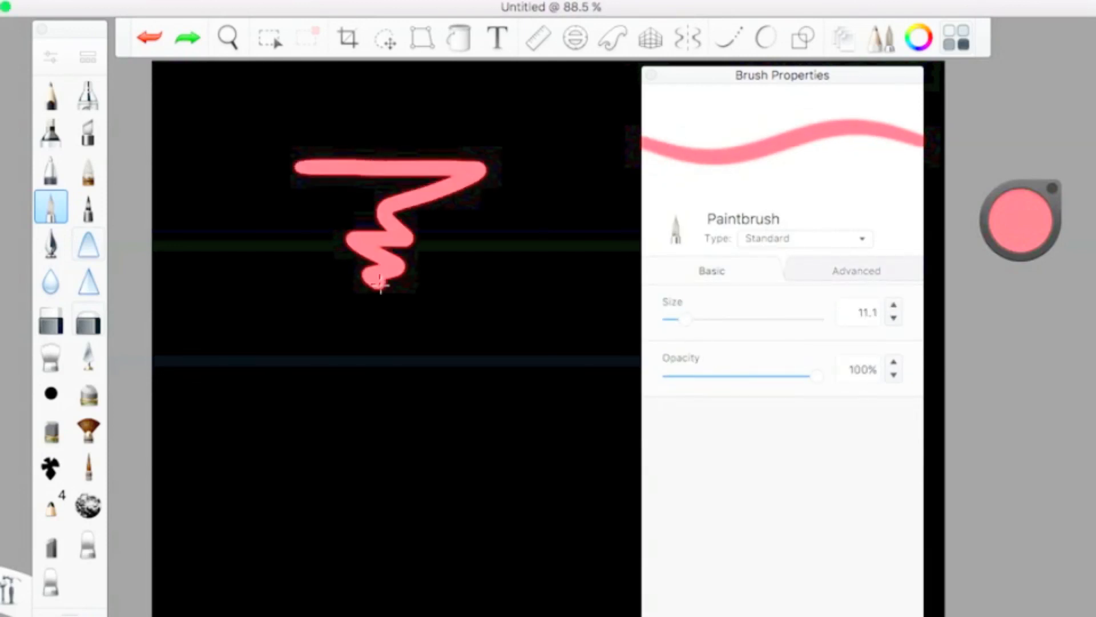
{"action": "left_click", "coordinate": [140, 48]}
Set the Felt Tip Pen's Wetness to 93% and Flow to 81%, and test it with a wavy vertical stroke
{"action": "left_click", "coordinate": [88, 207]}
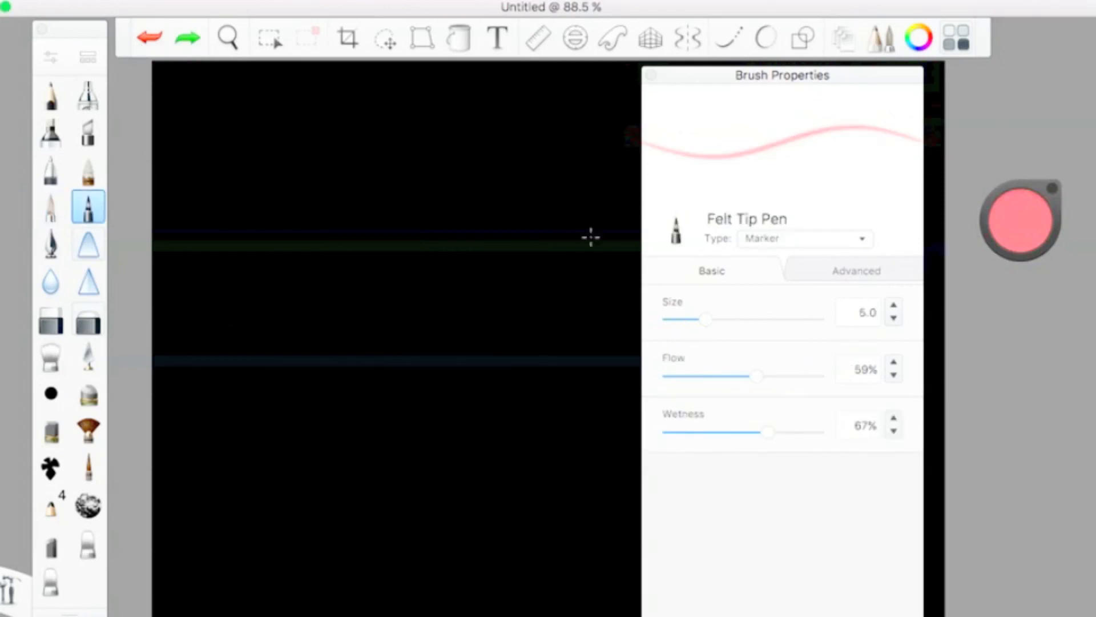
{"action": "left_click_drag", "start_coordinate": [773, 431], "coordinate": [806, 432]}
{"action": "left_click_drag", "start_coordinate": [765, 377], "coordinate": [789, 376]}
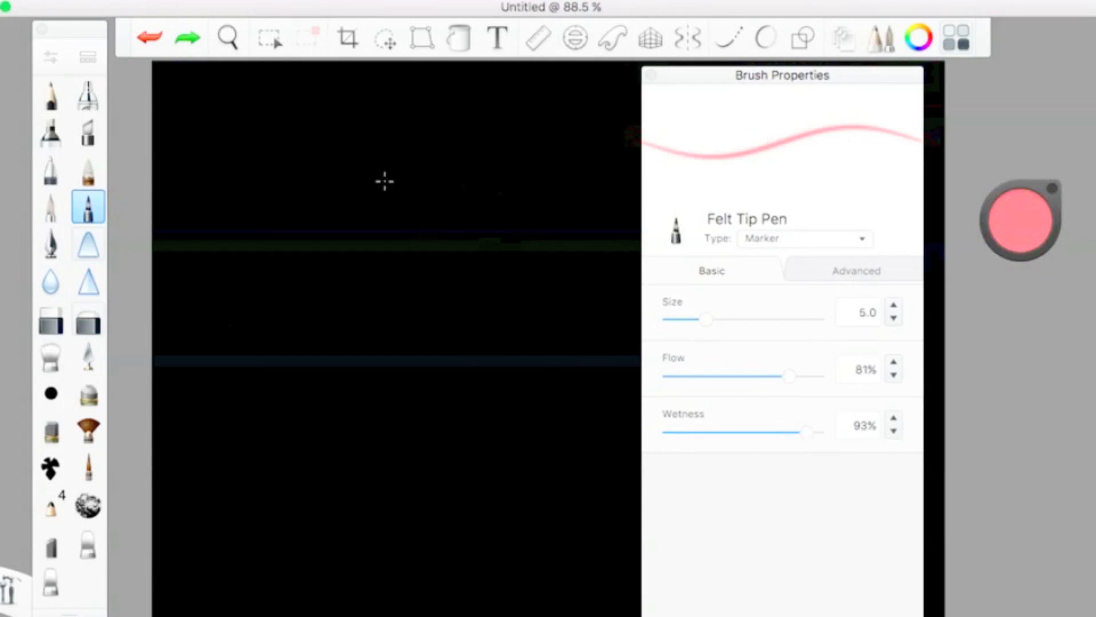
{"action": "mouse_move", "coordinate": [385, 181]}
{"action": "left_mouse_down"}
{"action": "mouse_move", "coordinate": [426, 300]}
{"action": "mouse_move", "coordinate": [434, 467]}
{"action": "left_mouse_up"}
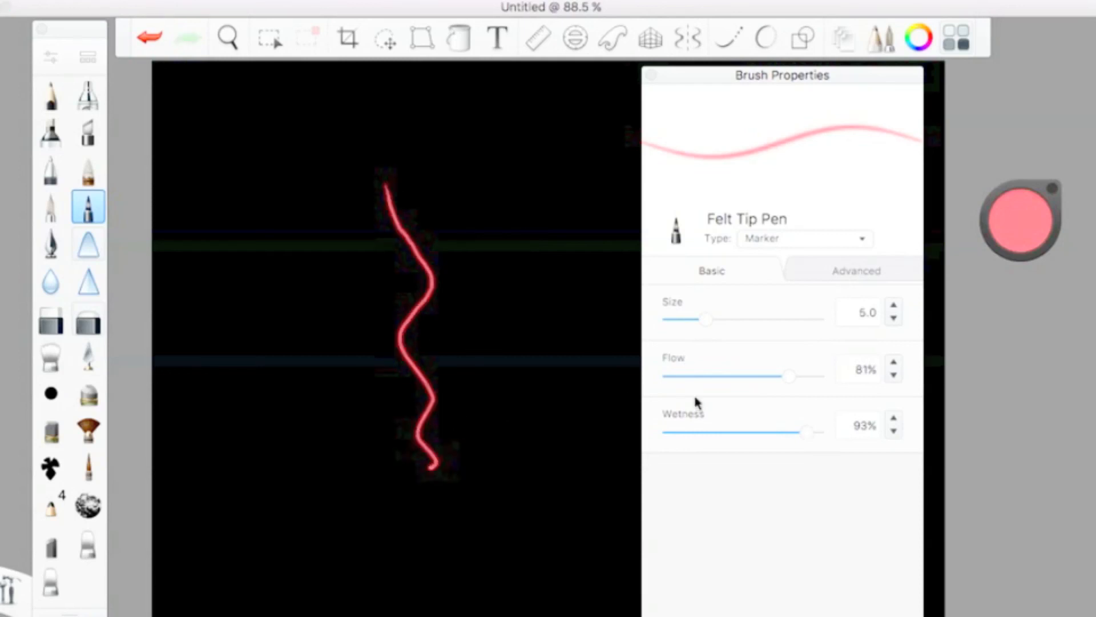
Set the Felt Tip Pen's size to 14.3, test it with a second wavy stroke, and undo both strokes
{"action": "left_click", "coordinate": [774, 318]}
{"action": "mouse_move", "coordinate": [328, 200]}
{"action": "left_mouse_down"}
{"action": "mouse_move", "coordinate": [336, 430]}
{"action": "mouse_move", "coordinate": [355, 470]}
{"action": "left_mouse_up"}
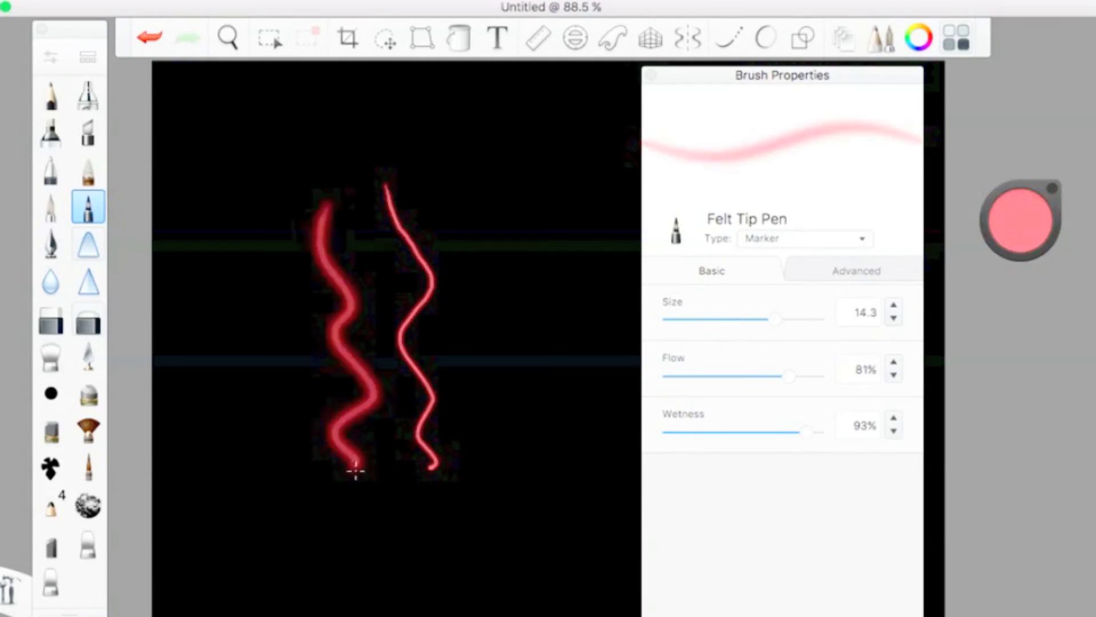
{"action": "left_click", "coordinate": [142, 39]}
{"action": "left_click", "coordinate": [142, 40]}
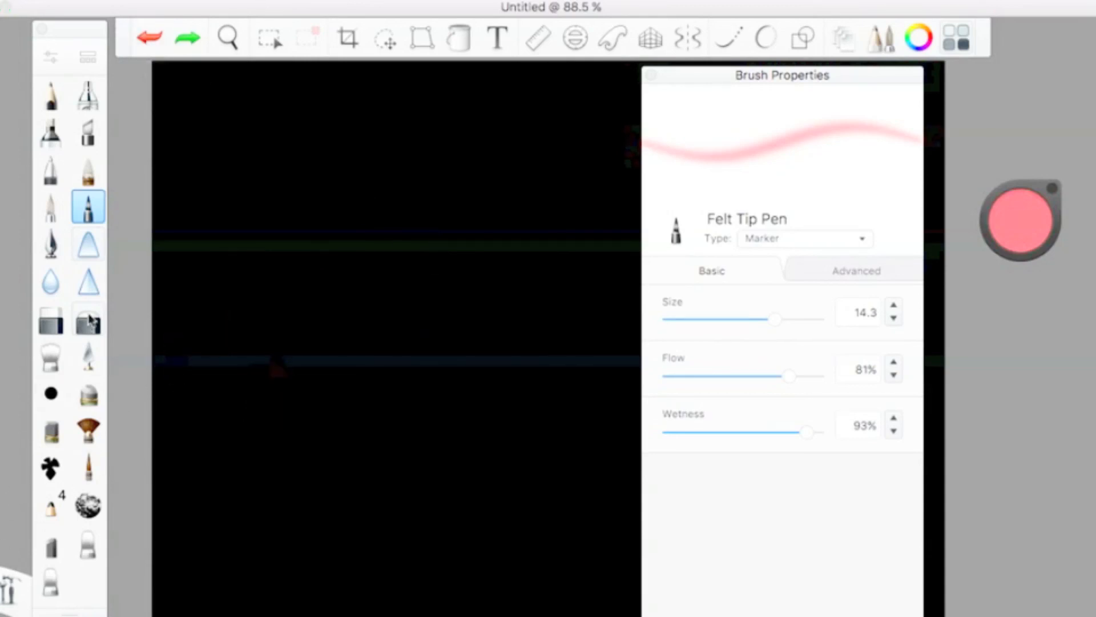
Set the Inking Pen's size to 25.5, test it with overlapping strokes, and undo all of them
{"action": "left_click", "coordinate": [54, 246]}
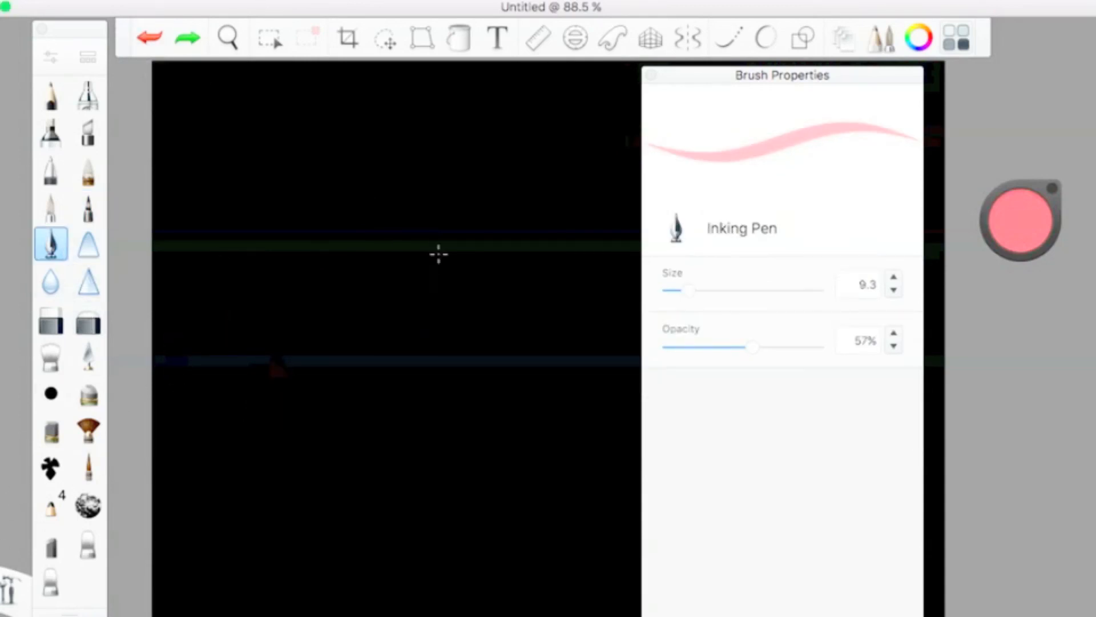
{"action": "left_click", "coordinate": [729, 290]}
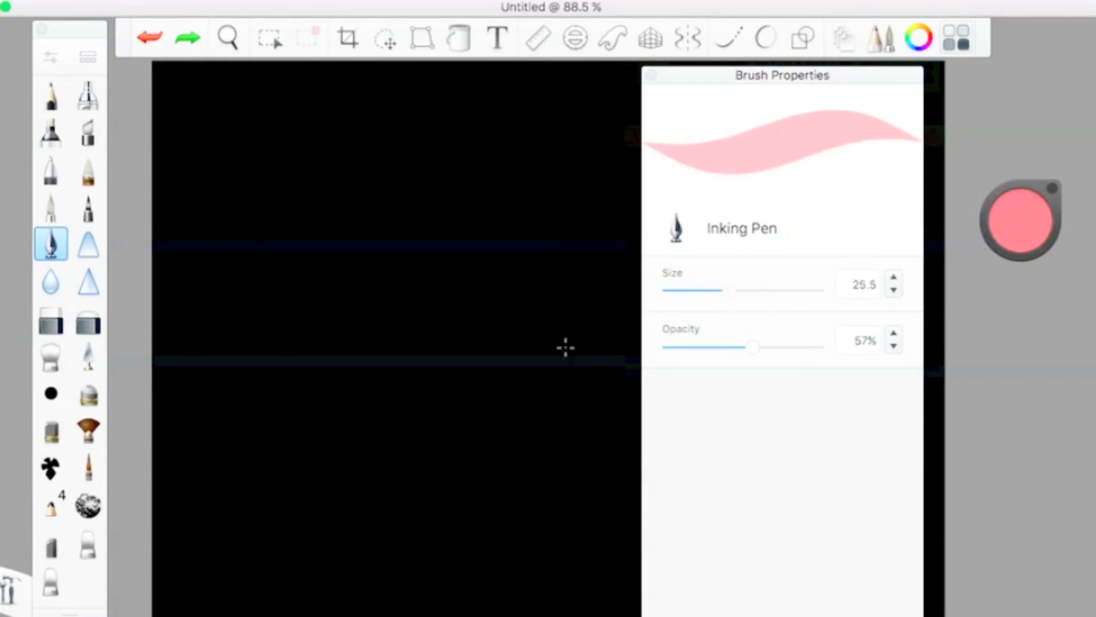
{"action": "left_click_drag", "start_coordinate": [330, 154], "coordinate": [457, 174]}
{"action": "mouse_move", "coordinate": [380, 214]}
{"action": "left_mouse_down"}
{"action": "mouse_move", "coordinate": [470, 332]}
{"action": "mouse_move", "coordinate": [468, 191]}
{"action": "mouse_move", "coordinate": [459, 269]}
{"action": "mouse_move", "coordinate": [483, 336]}
{"action": "mouse_move", "coordinate": [400, 363]}
{"action": "mouse_move", "coordinate": [510, 367]}
{"action": "mouse_move", "coordinate": [359, 372]}
{"action": "mouse_move", "coordinate": [347, 393]}
{"action": "mouse_move", "coordinate": [357, 419]}
{"action": "left_mouse_up"}
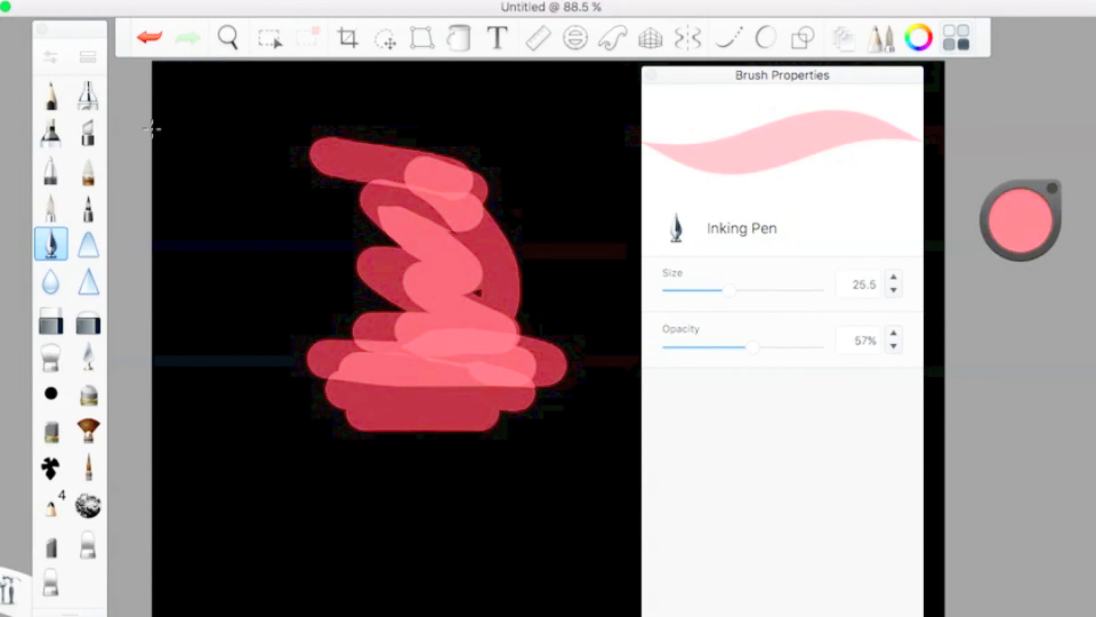
{"action": "left_click", "coordinate": [151, 37]}
{"action": "left_click", "coordinate": [149, 38]}
{"action": "left_click", "coordinate": [150, 39]}
{"action": "left_click", "coordinate": [147, 41]}
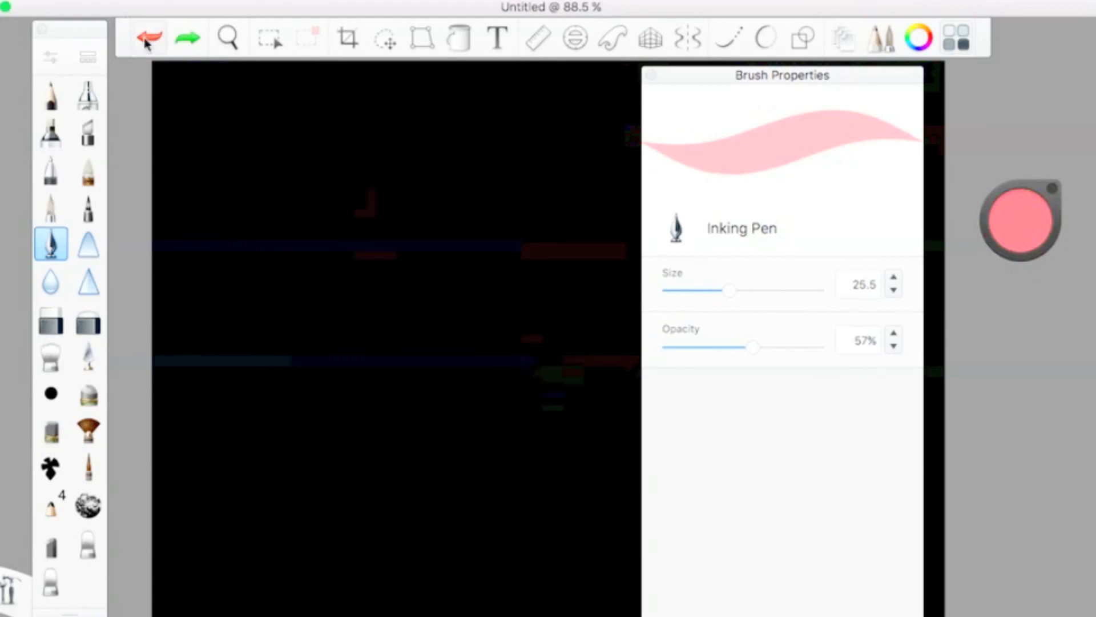
Draw a looping red brush stroke near the upper middle of the black canvas
{"action": "left_click", "coordinate": [87, 251]}
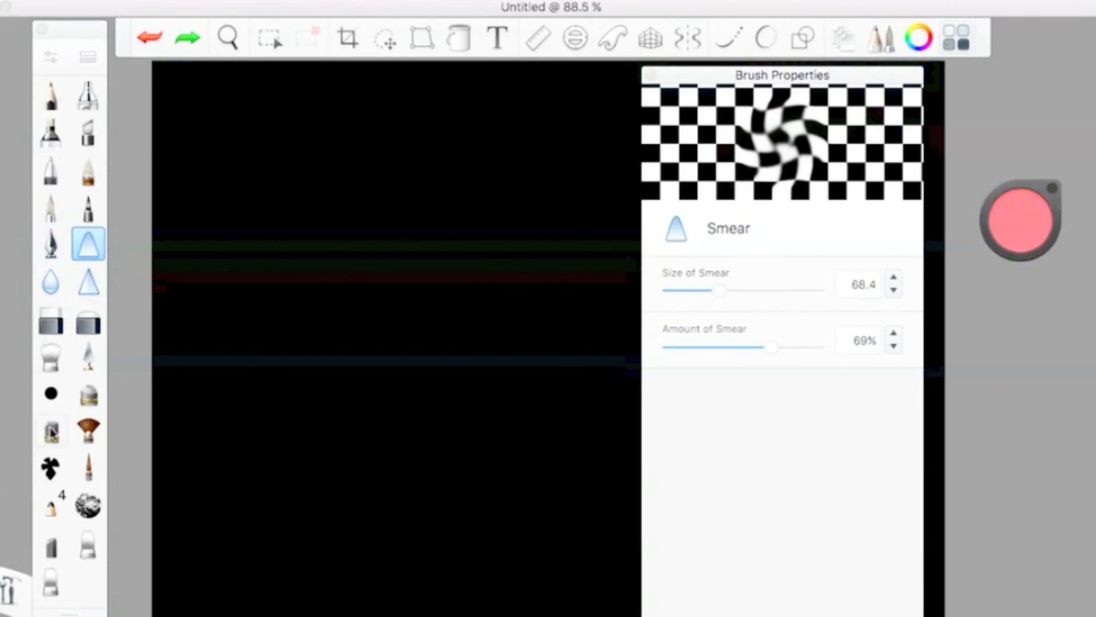
{"action": "left_click", "coordinate": [52, 430]}
{"action": "mouse_move", "coordinate": [367, 166]}
{"action": "left_mouse_down"}
{"action": "mouse_move", "coordinate": [492, 309]}
{"action": "mouse_move", "coordinate": [443, 264]}
{"action": "mouse_move", "coordinate": [414, 314]}
{"action": "left_mouse_up"}
Smear the red stroke in several directions, then soften it with the Blur brush
{"action": "left_click", "coordinate": [87, 246]}
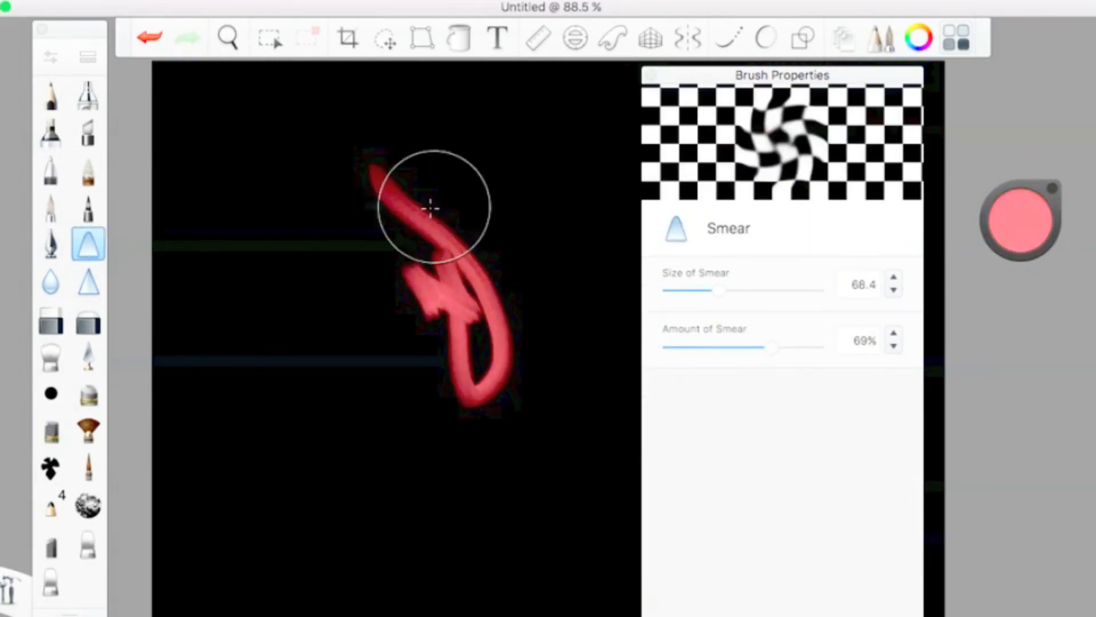
{"action": "mouse_move", "coordinate": [398, 221]}
{"action": "left_mouse_down"}
{"action": "mouse_move", "coordinate": [455, 215]}
{"action": "mouse_move", "coordinate": [440, 272]}
{"action": "mouse_move", "coordinate": [398, 304]}
{"action": "mouse_move", "coordinate": [502, 342]}
{"action": "mouse_move", "coordinate": [460, 360]}
{"action": "mouse_move", "coordinate": [571, 350]}
{"action": "left_mouse_up"}
{"action": "mouse_move", "coordinate": [478, 343]}
{"action": "left_mouse_down"}
{"action": "mouse_move", "coordinate": [454, 319]}
{"action": "mouse_move", "coordinate": [514, 257]}
{"action": "left_mouse_up"}
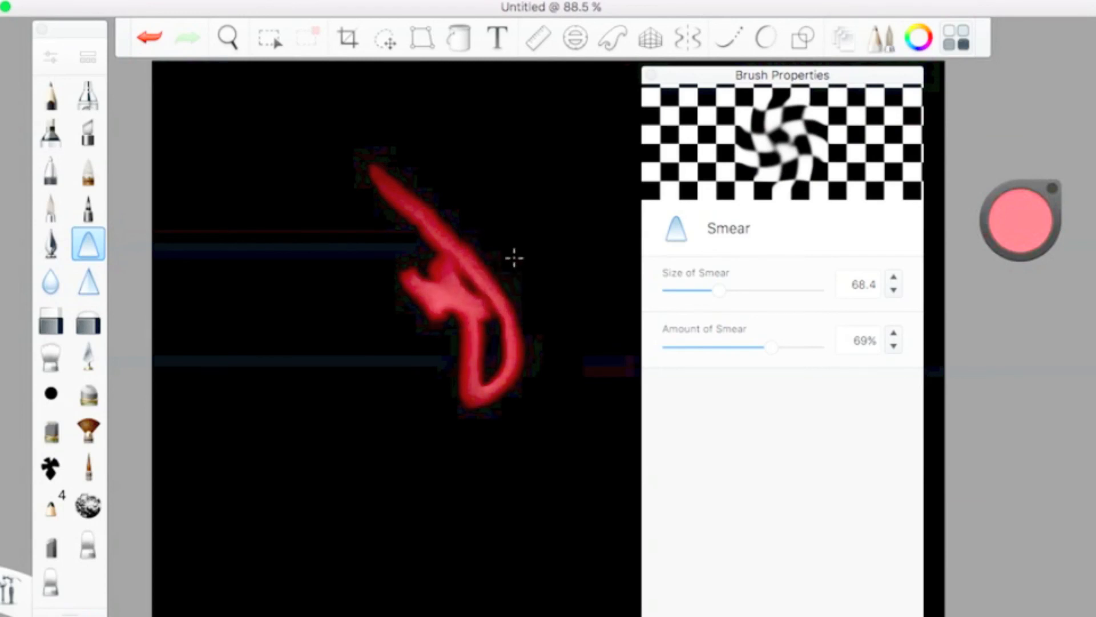
{"action": "left_click_drag", "start_coordinate": [438, 289], "coordinate": [476, 174]}
{"action": "left_click_drag", "start_coordinate": [392, 217], "coordinate": [335, 148]}
{"action": "left_click", "coordinate": [51, 281]}
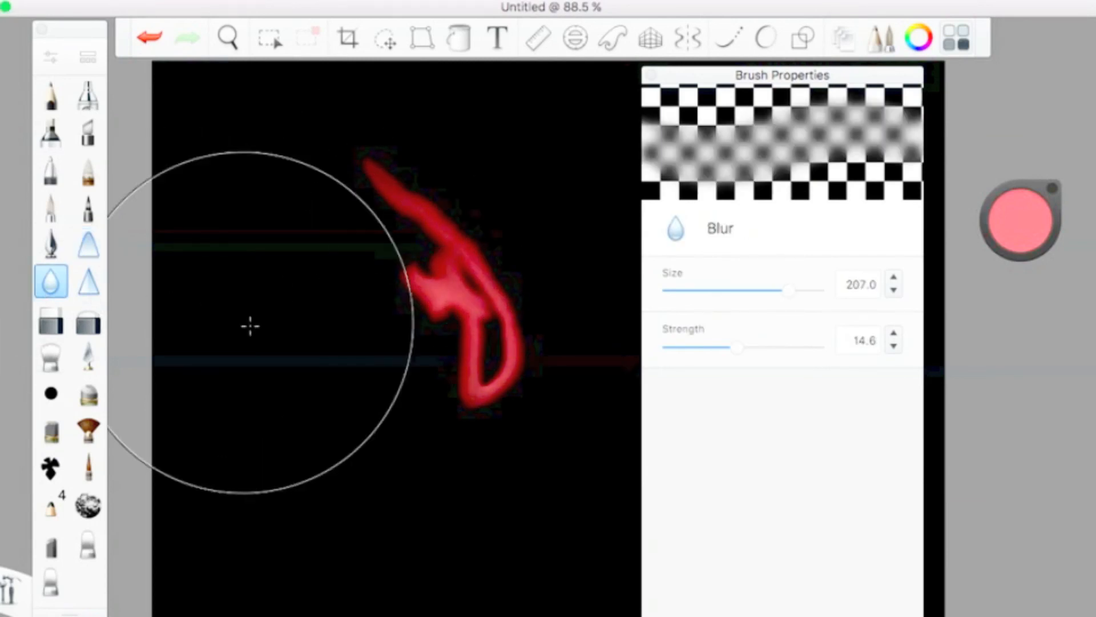
{"action": "mouse_move", "coordinate": [406, 277]}
{"action": "left_mouse_down"}
{"action": "mouse_move", "coordinate": [397, 312]}
{"action": "mouse_move", "coordinate": [484, 328]}
{"action": "left_mouse_up"}
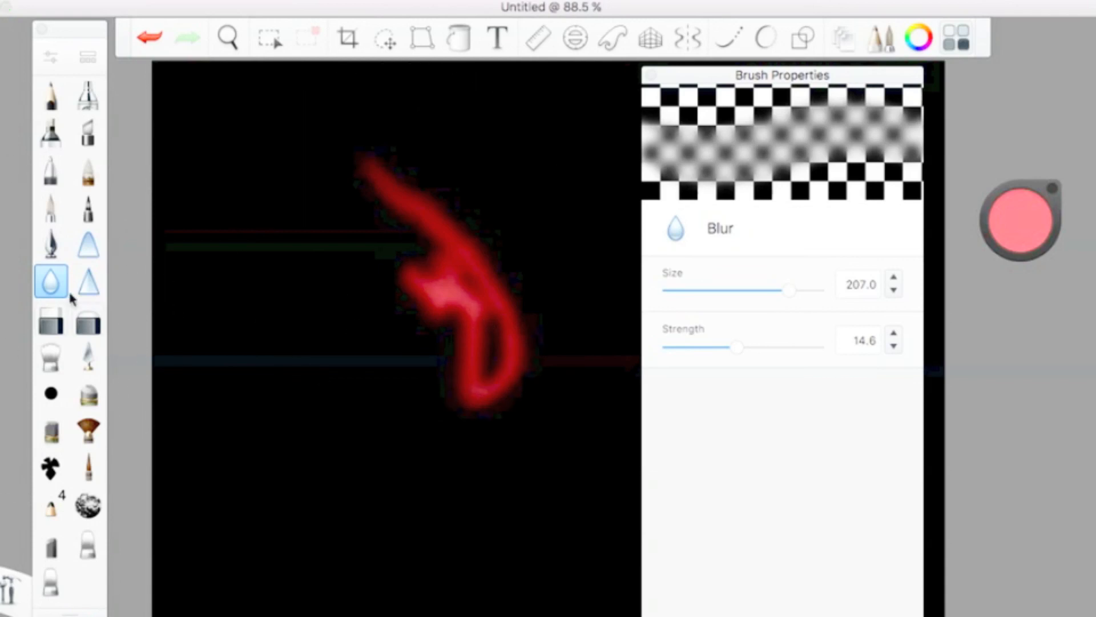
Sharpen the whole red stroke with the Sharpen brush at size 50, strength 4 and sharpness 10
{"action": "left_click", "coordinate": [88, 283]}
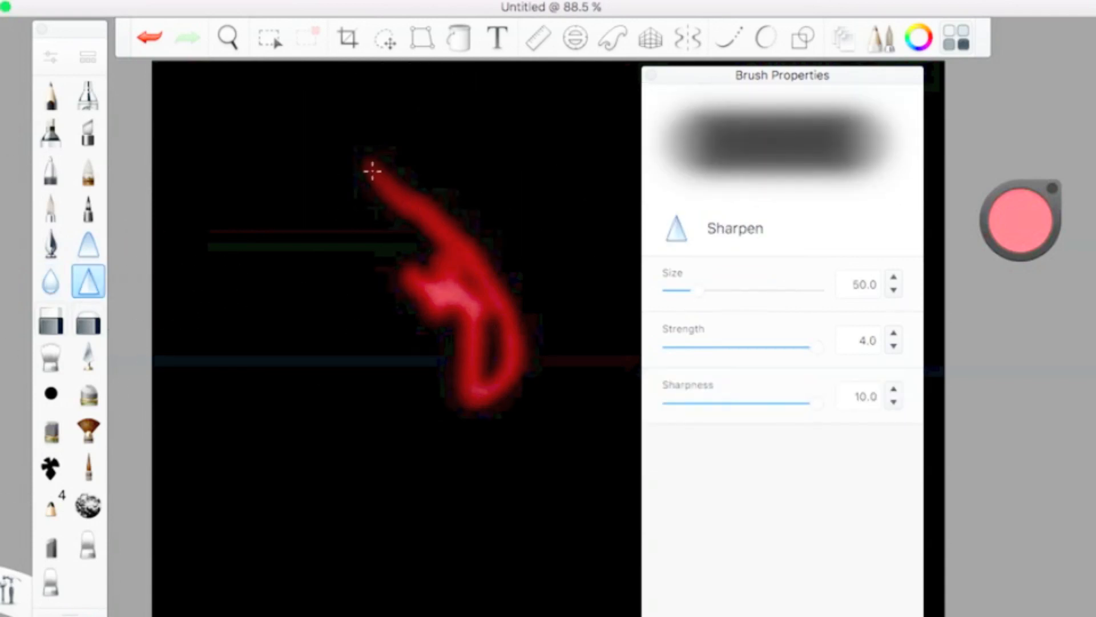
{"action": "left_click_drag", "start_coordinate": [372, 171], "coordinate": [476, 302]}
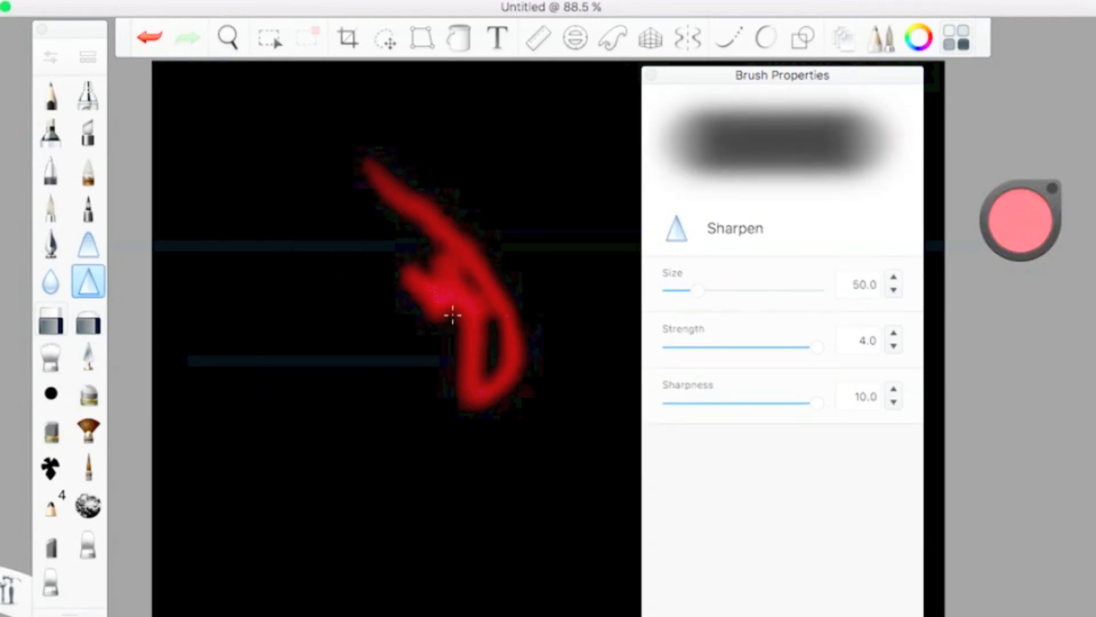
{"action": "left_click", "coordinate": [89, 358]}
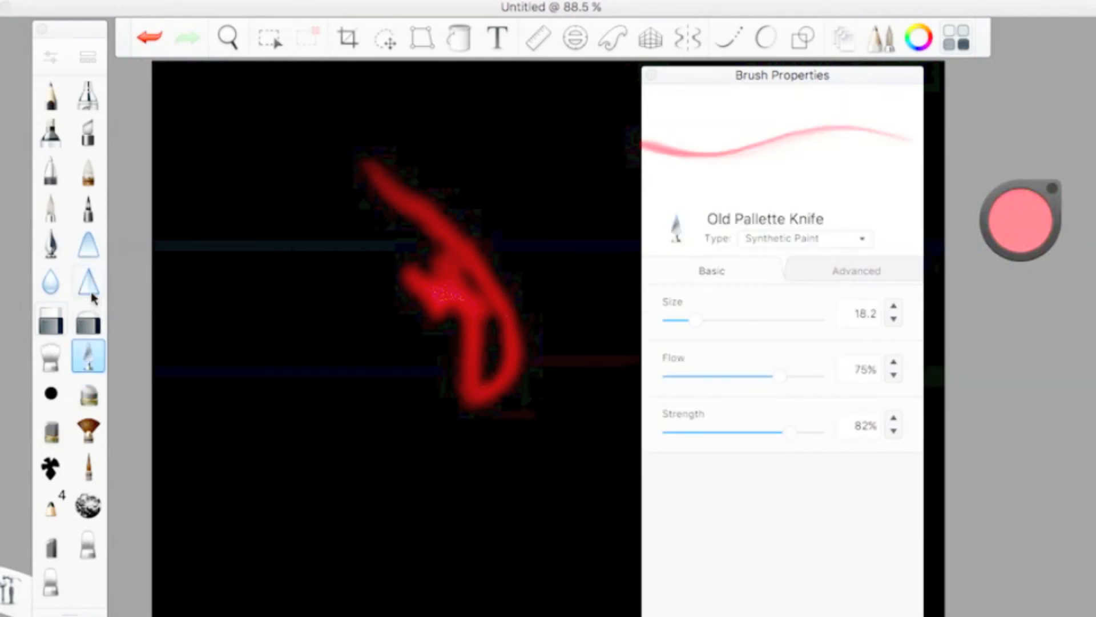
{"action": "left_click", "coordinate": [89, 281]}
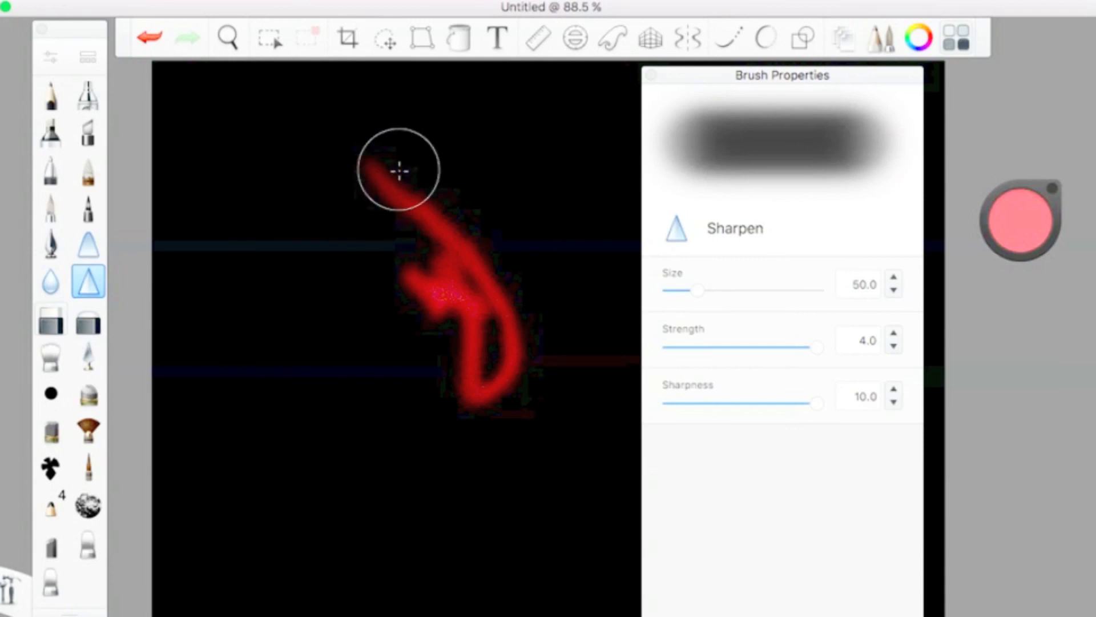
{"action": "mouse_move", "coordinate": [399, 172]}
{"action": "left_mouse_down"}
{"action": "mouse_move", "coordinate": [454, 257]}
{"action": "mouse_move", "coordinate": [432, 286]}
{"action": "mouse_move", "coordinate": [483, 400]}
{"action": "left_mouse_up"}
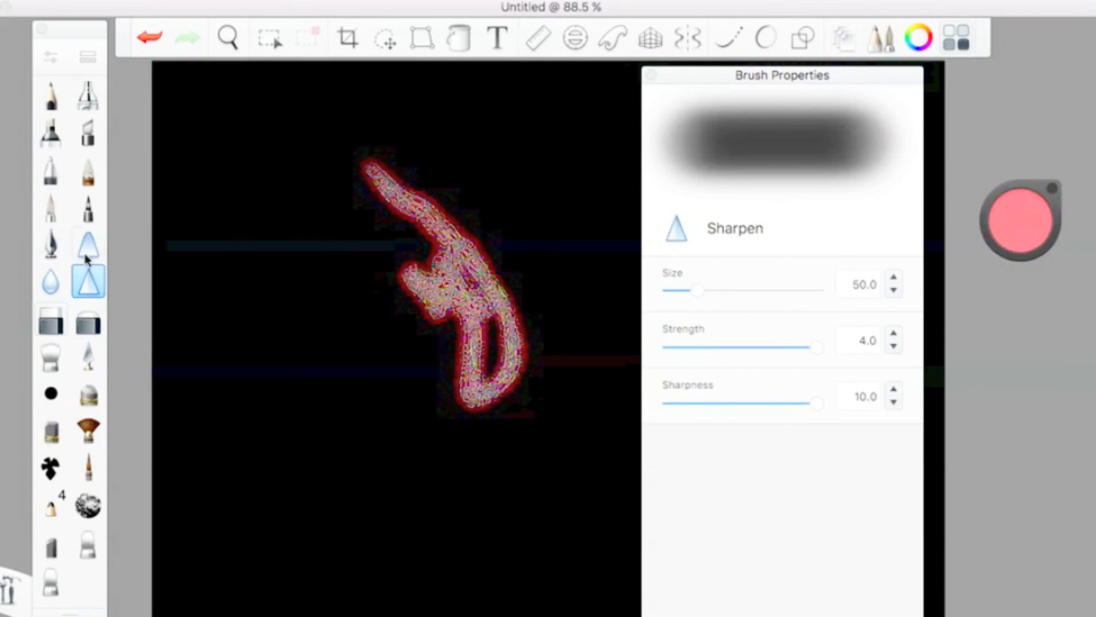
{"action": "left_click", "coordinate": [87, 257]}
{"action": "left_click", "coordinate": [89, 281]}
{"action": "mouse_move", "coordinate": [428, 203]}
{"action": "left_mouse_down"}
{"action": "mouse_move", "coordinate": [474, 266]}
{"action": "mouse_move", "coordinate": [511, 365]}
{"action": "left_mouse_up"}
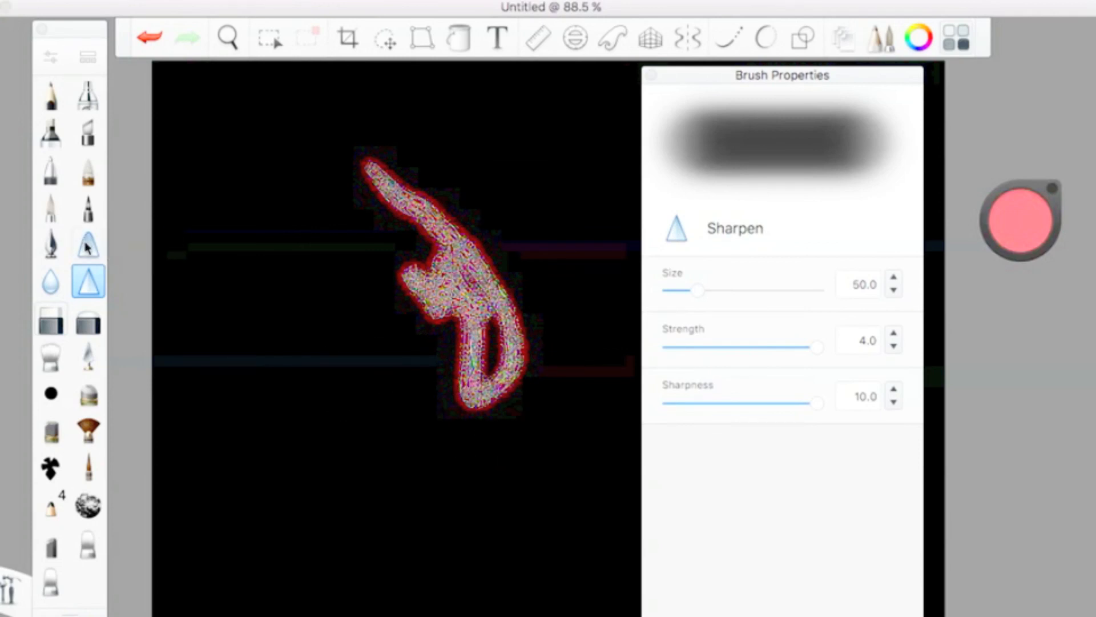
{"action": "left_click", "coordinate": [89, 244]}
{"action": "left_click", "coordinate": [90, 285]}
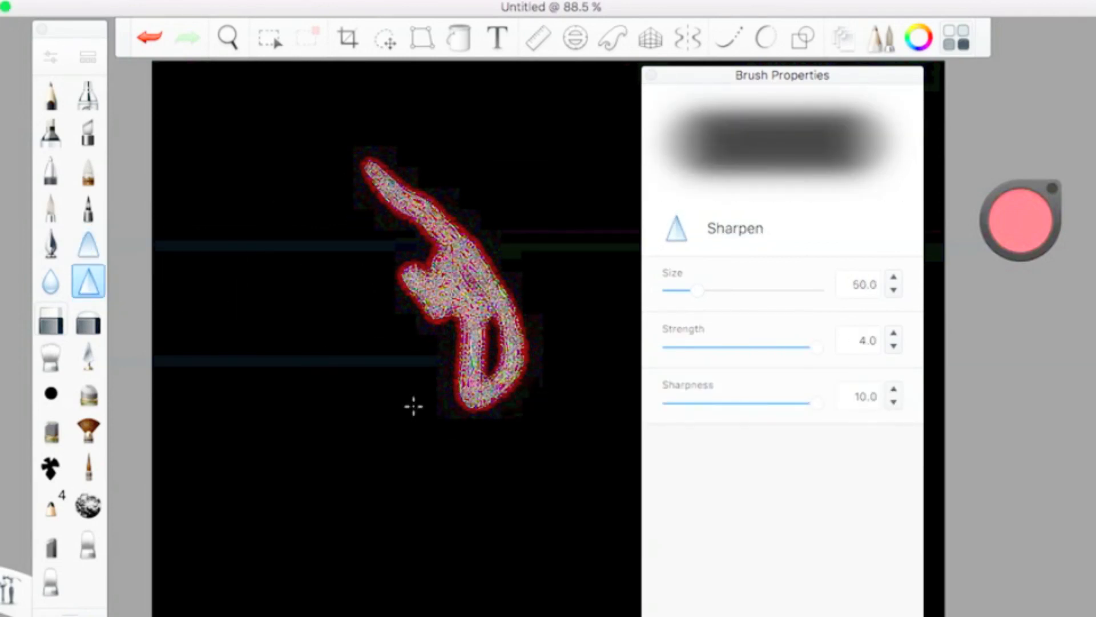
Erase thin lines across the upper part of the stroke using the Hard Eraser at size 3.9
{"action": "left_click", "coordinate": [61, 331]}
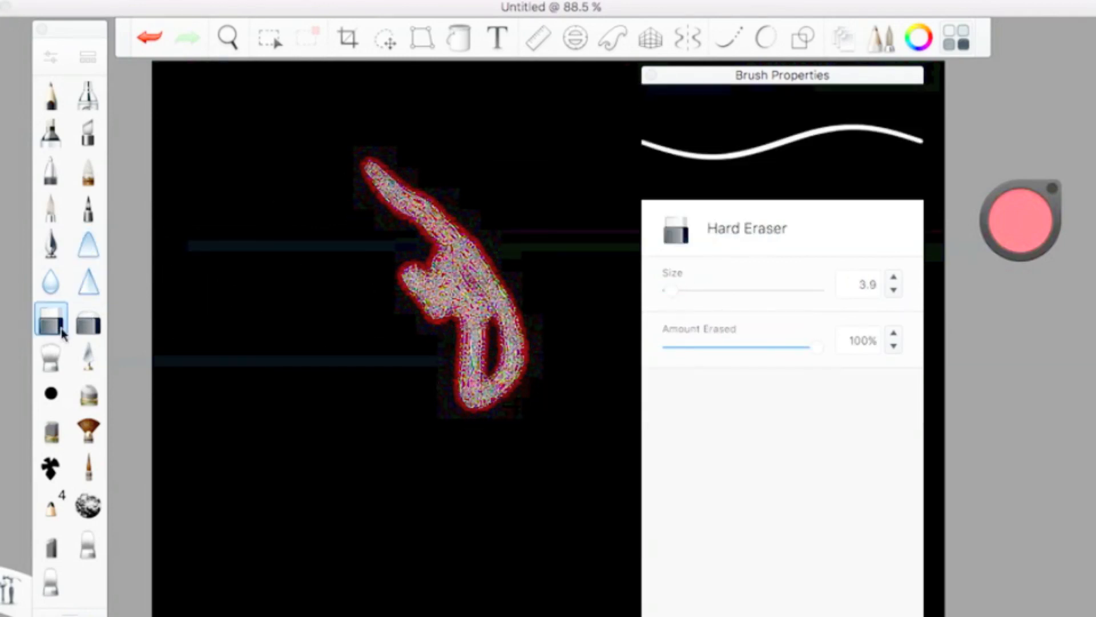
{"action": "left_click_drag", "start_coordinate": [403, 213], "coordinate": [437, 230]}
{"action": "left_click_drag", "start_coordinate": [375, 184], "coordinate": [395, 178]}
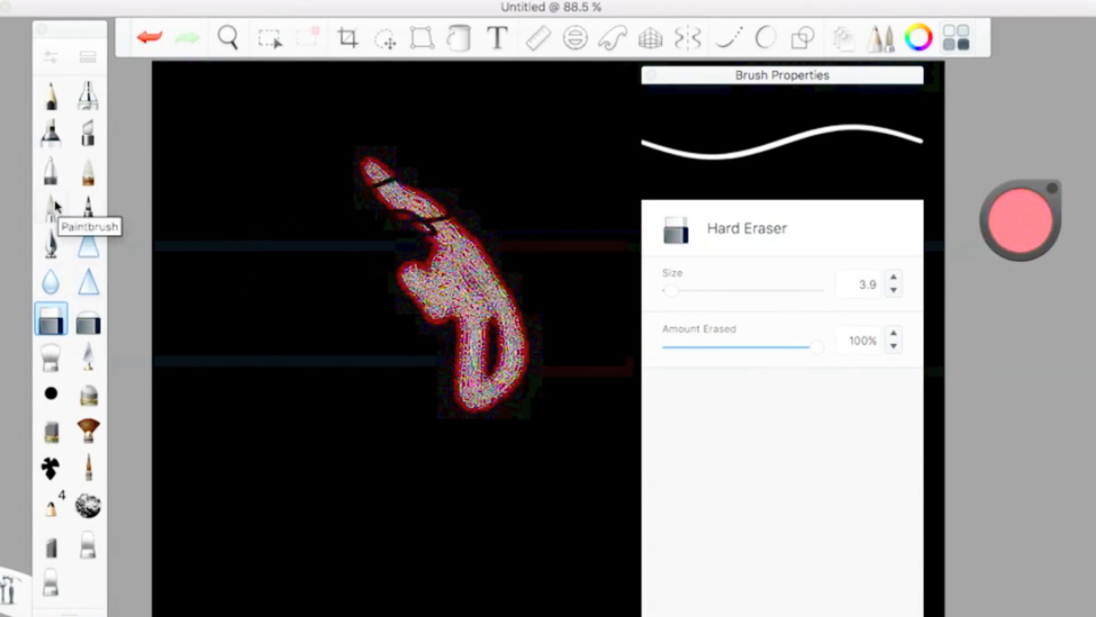
Undo the erased lines and all sharpening, blurring, smearing and drawing back to the plain black canvas
{"action": "left_click", "coordinate": [151, 42]}
{"action": "left_click", "coordinate": [150, 42]}
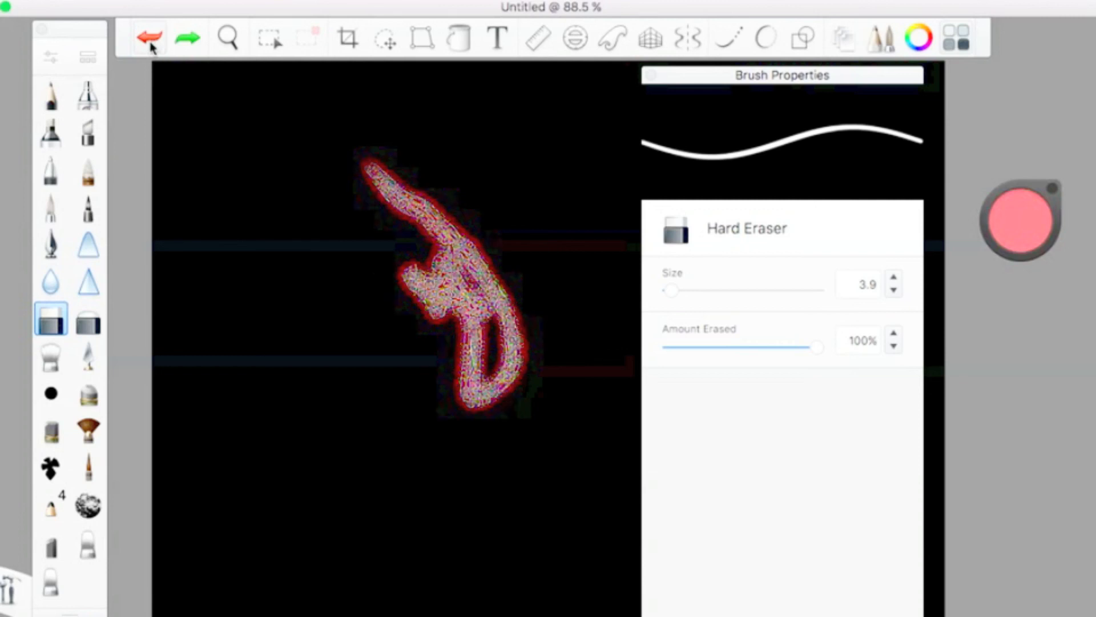
{"action": "left_click", "coordinate": [151, 43]}
{"action": "left_click", "coordinate": [150, 42]}
{"action": "left_click", "coordinate": [151, 42]}
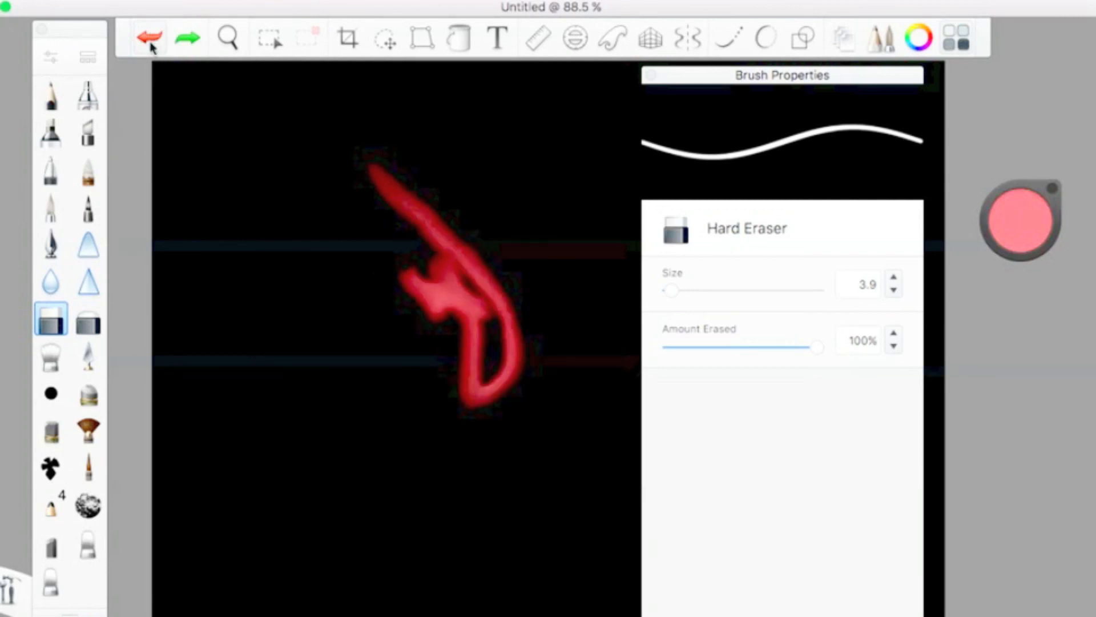
{"action": "left_click", "coordinate": [151, 42]}
{"action": "left_click", "coordinate": [151, 43]}
{"action": "left_click", "coordinate": [151, 42]}
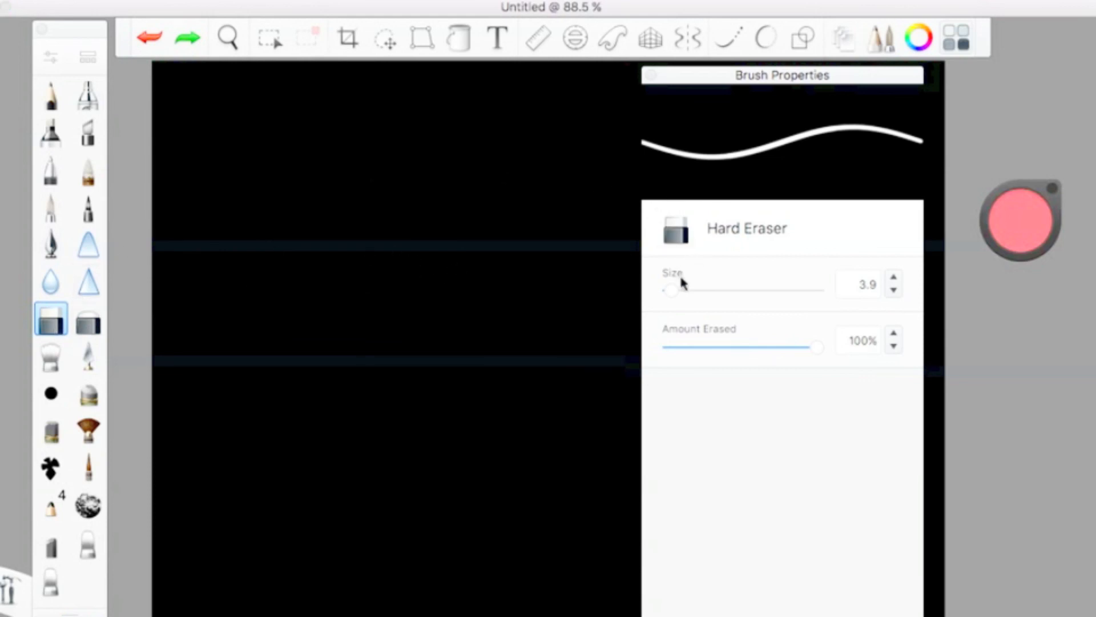
Set the Hard Eraser size to 25.2 and change the current colour to white
{"action": "left_click_drag", "start_coordinate": [682, 281], "coordinate": [702, 290]}
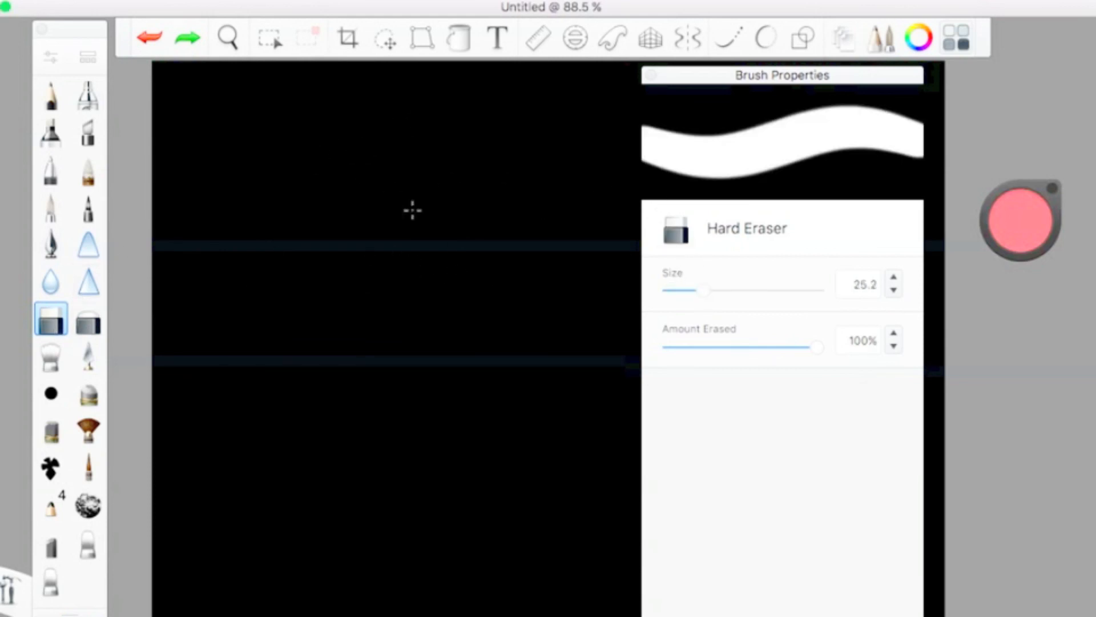
{"action": "left_click", "coordinate": [1022, 223]}
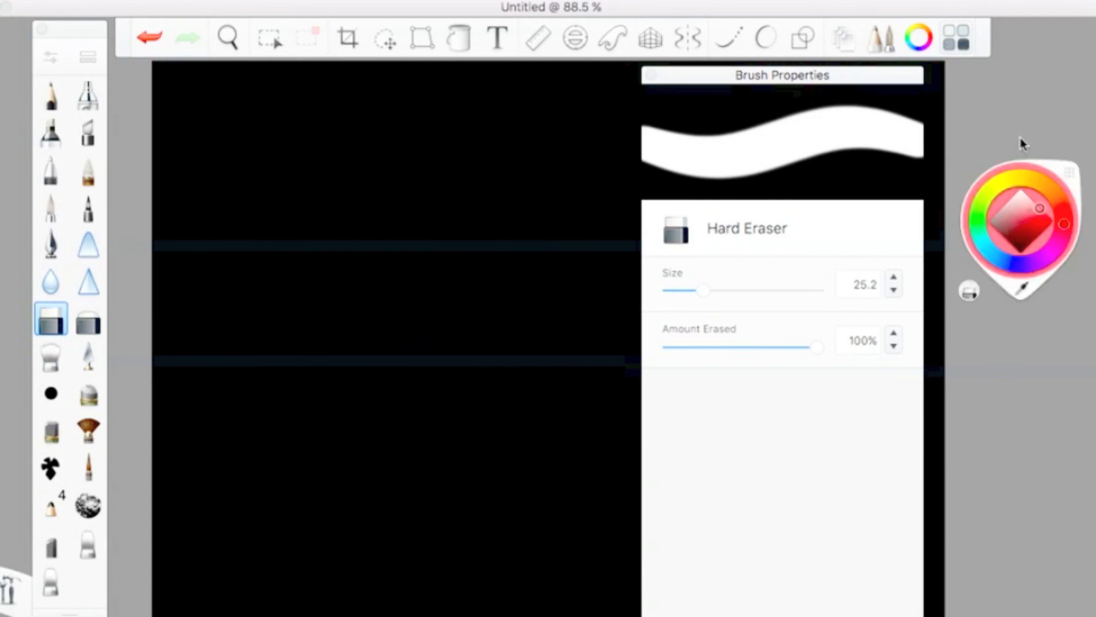
Try the Sharpen brush on the empty layer, then return to the Hard Eraser
{"action": "left_click", "coordinate": [88, 281]}
{"action": "left_click", "coordinate": [470, 244]}
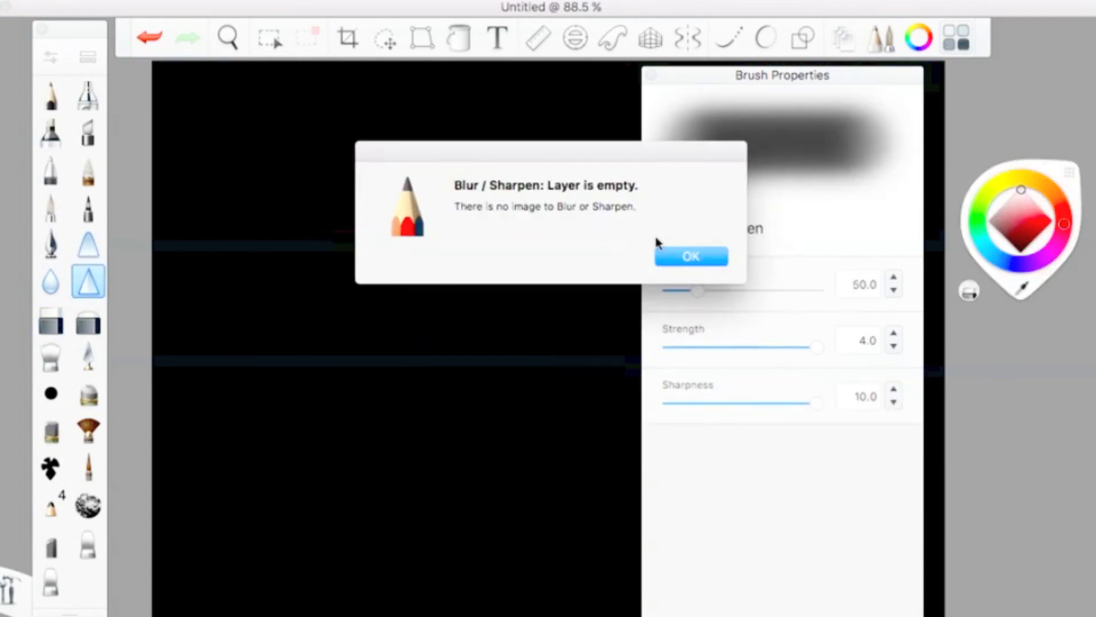
{"action": "left_click", "coordinate": [678, 260]}
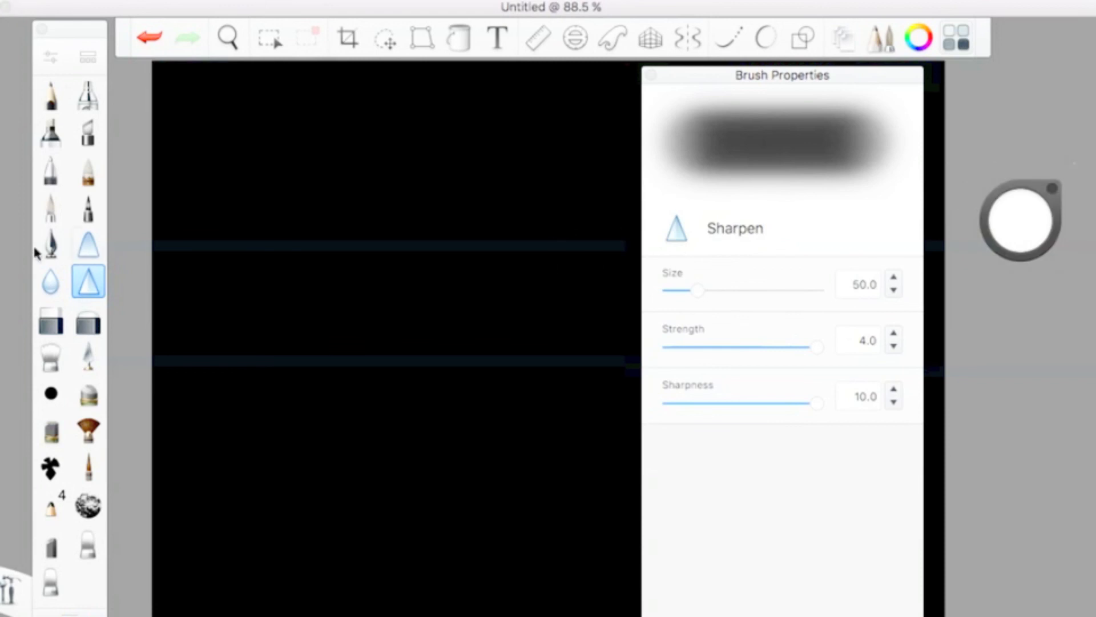
{"action": "left_click", "coordinate": [50, 323]}
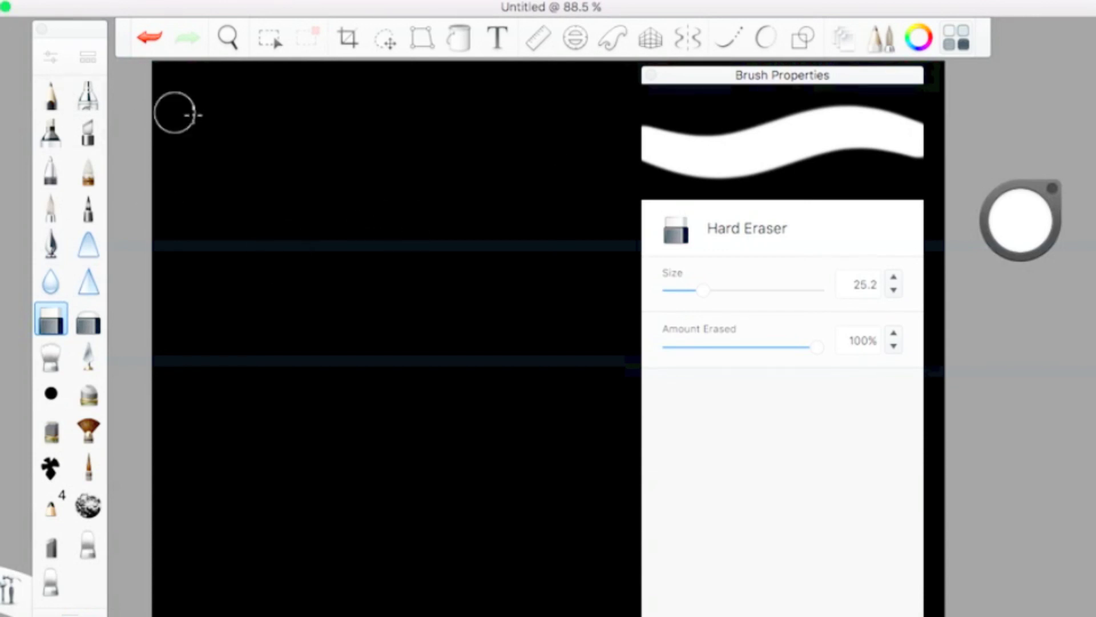
Fill the black canvas with solid white
{"action": "left_click", "coordinate": [452, 40]}
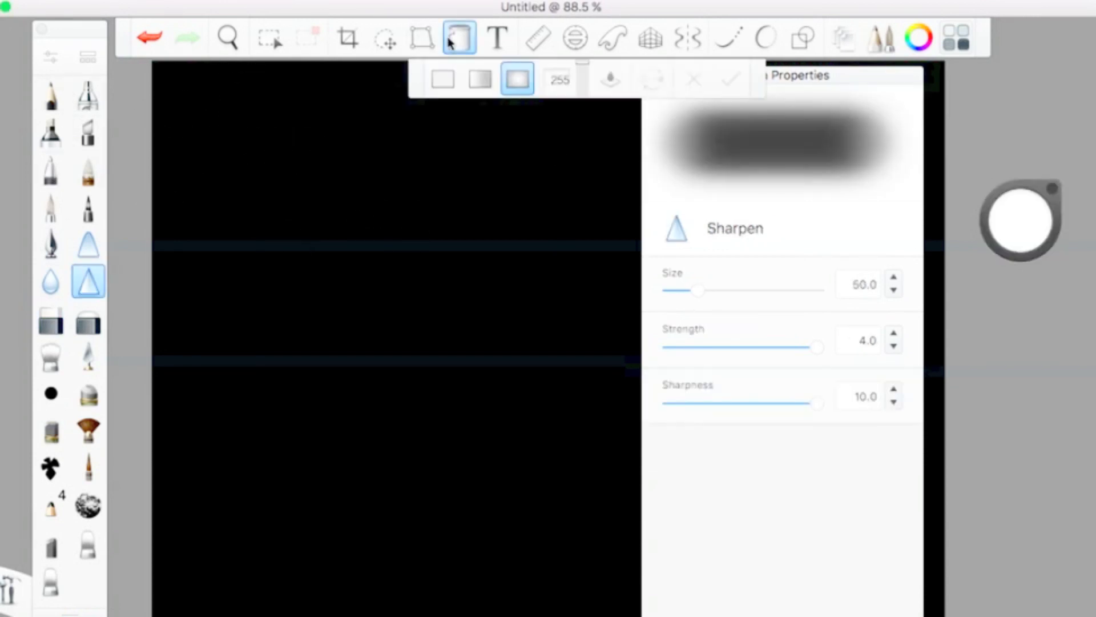
{"action": "left_click", "coordinate": [442, 80]}
{"action": "left_click", "coordinate": [419, 279]}
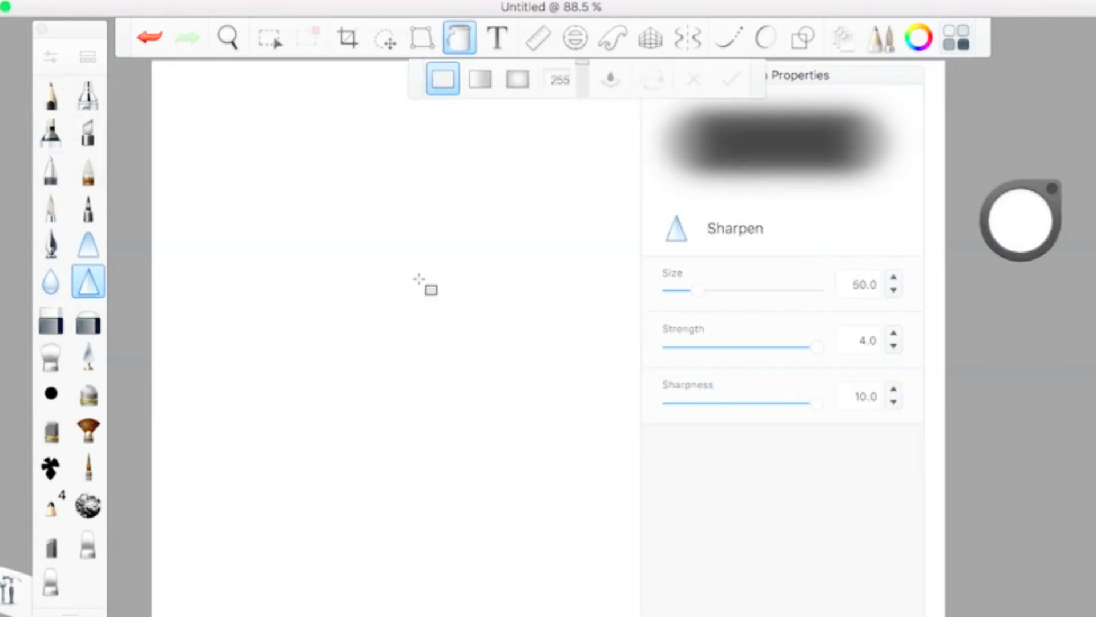
Set the colour to black and scribble on the white canvas with the Dirty Blending Pencil
{"action": "left_click", "coordinate": [1038, 242]}
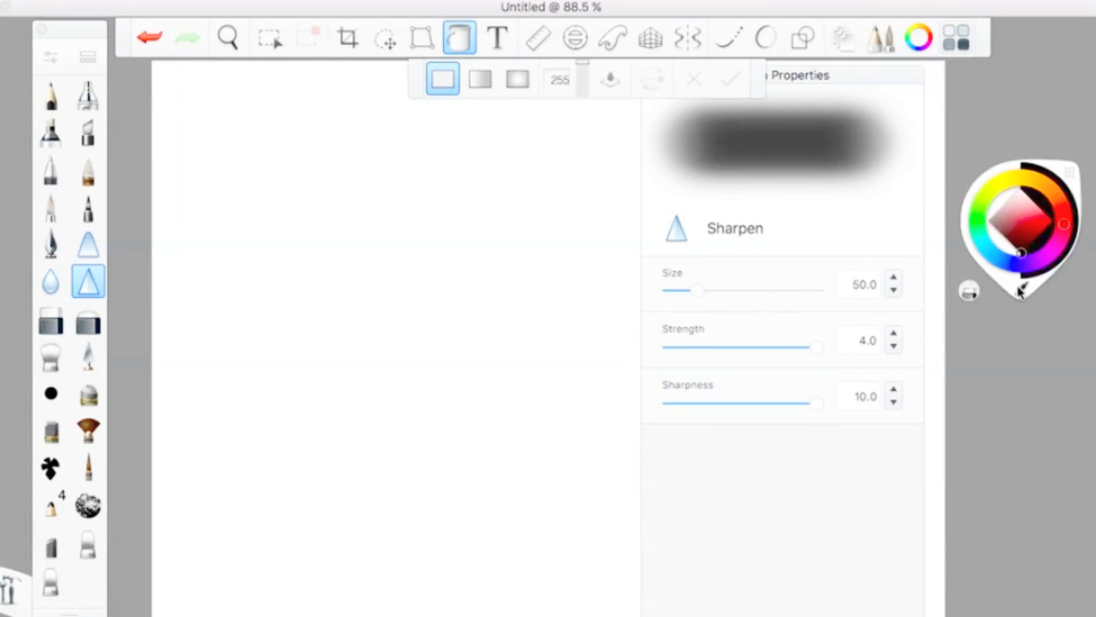
{"action": "left_click", "coordinate": [51, 393]}
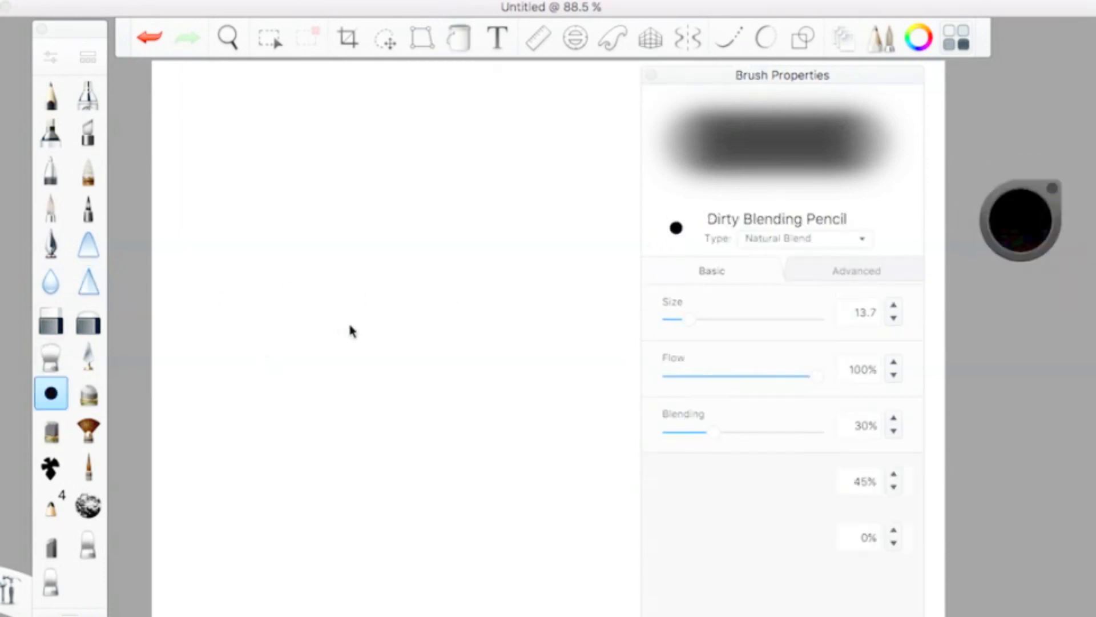
{"action": "mouse_move", "coordinate": [308, 232]}
{"action": "left_mouse_down"}
{"action": "mouse_move", "coordinate": [483, 360]}
{"action": "mouse_move", "coordinate": [428, 439]}
{"action": "mouse_move", "coordinate": [319, 257]}
{"action": "left_mouse_up"}
Set the colour to white and erase over the pencil scribble with broad strokes of the Hard Eraser at size 25.2
{"action": "left_click", "coordinate": [47, 314]}
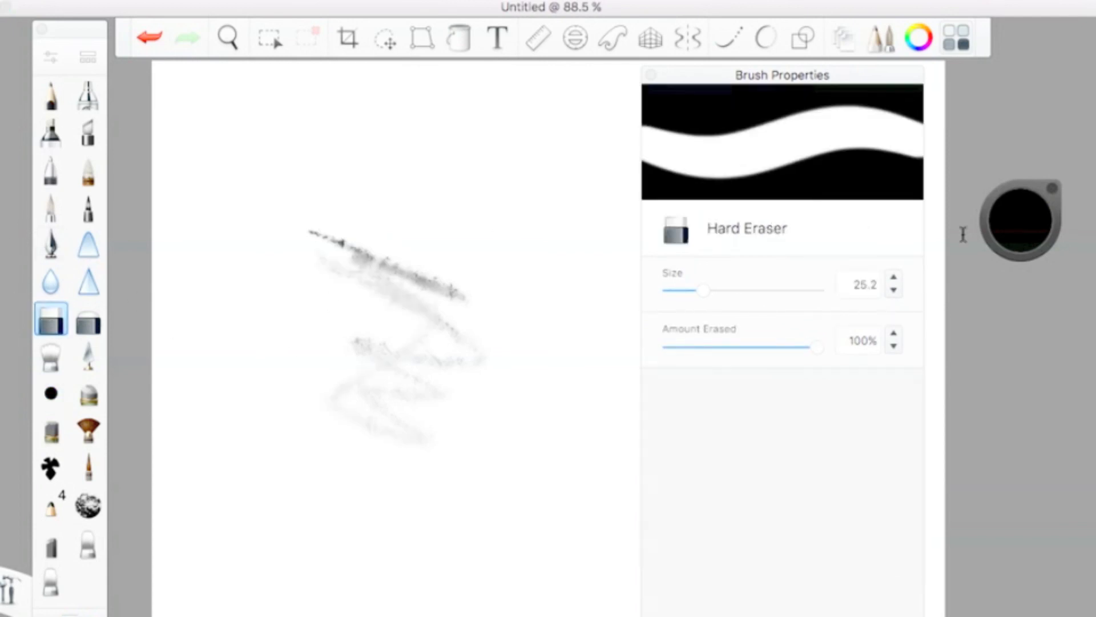
{"action": "left_click", "coordinate": [1021, 228]}
{"action": "left_click", "coordinate": [1018, 191]}
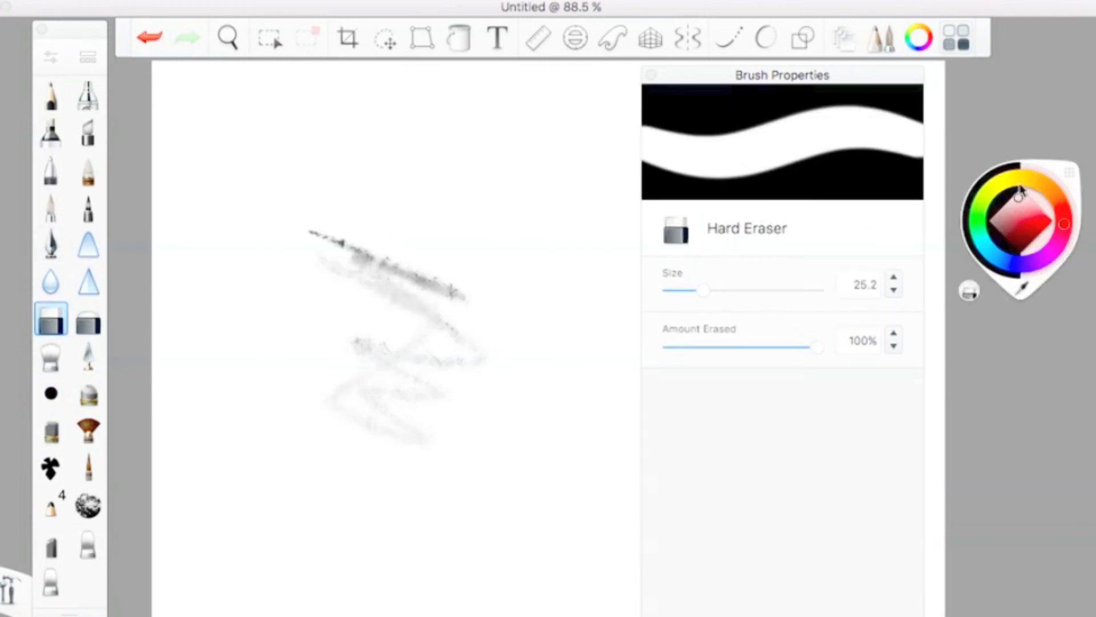
{"action": "mouse_move", "coordinate": [360, 255]}
{"action": "left_mouse_down"}
{"action": "mouse_move", "coordinate": [282, 231]}
{"action": "mouse_move", "coordinate": [385, 293]}
{"action": "mouse_move", "coordinate": [429, 348]}
{"action": "mouse_move", "coordinate": [428, 423]}
{"action": "mouse_move", "coordinate": [355, 411]}
{"action": "mouse_move", "coordinate": [340, 439]}
{"action": "mouse_move", "coordinate": [259, 386]}
{"action": "mouse_move", "coordinate": [399, 289]}
{"action": "mouse_move", "coordinate": [430, 296]}
{"action": "mouse_move", "coordinate": [379, 292]}
{"action": "mouse_move", "coordinate": [412, 278]}
{"action": "mouse_move", "coordinate": [491, 280]}
{"action": "mouse_move", "coordinate": [520, 332]}
{"action": "left_mouse_up"}
{"action": "left_click", "coordinate": [57, 330]}
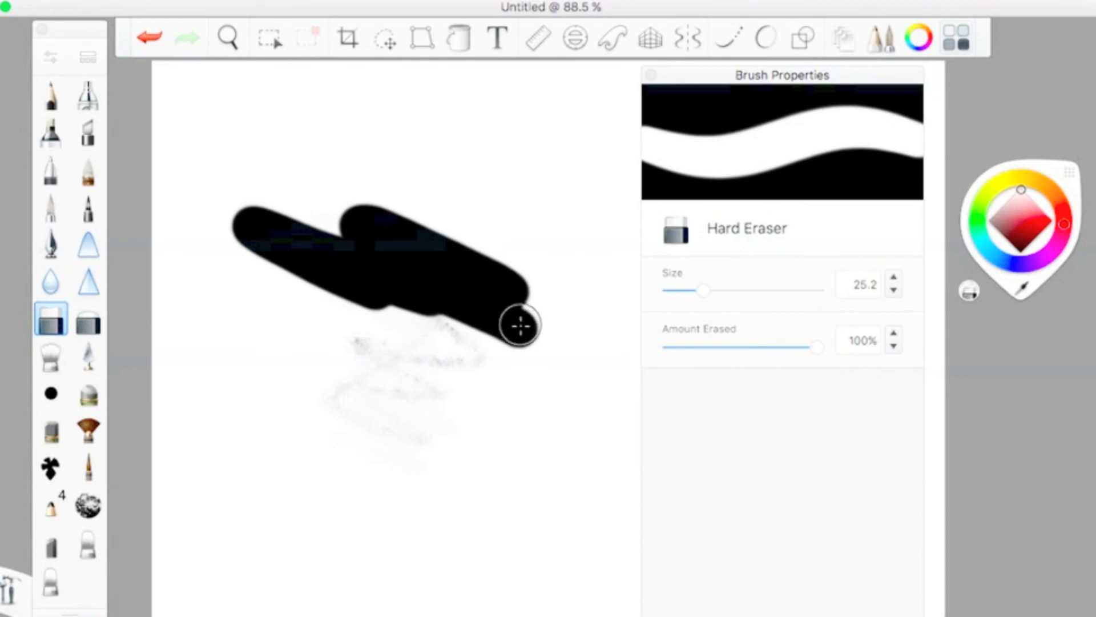
{"action": "mouse_move", "coordinate": [514, 323]}
{"action": "left_mouse_down"}
{"action": "mouse_move", "coordinate": [512, 360]}
{"action": "mouse_move", "coordinate": [472, 346]}
{"action": "mouse_move", "coordinate": [414, 451]}
{"action": "left_mouse_up"}
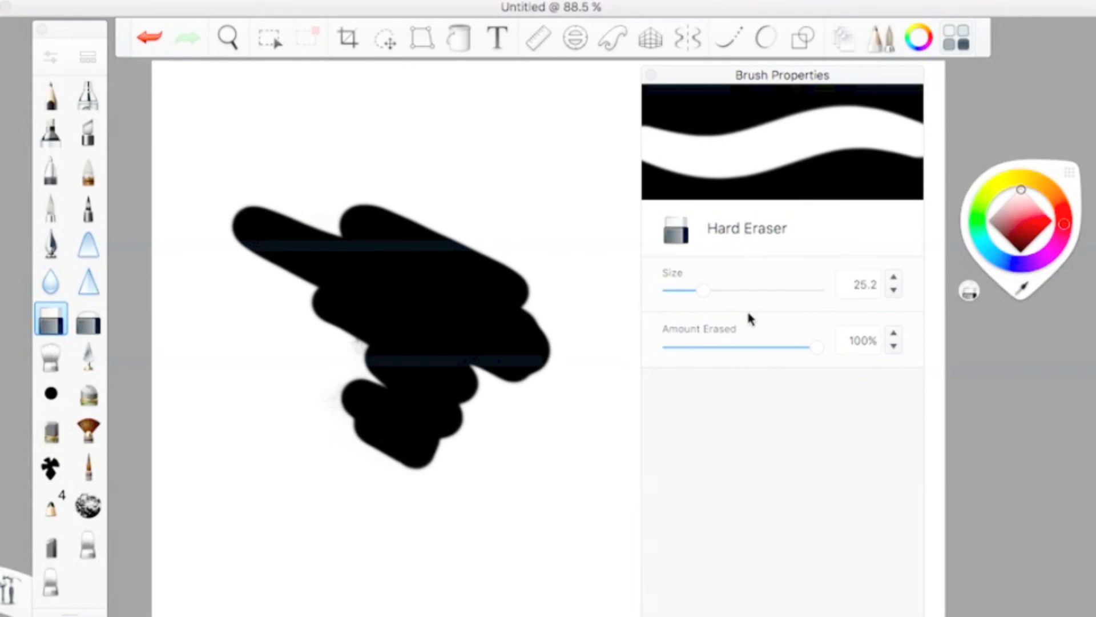
{"action": "left_click", "coordinate": [47, 60]}
{"action": "left_click", "coordinate": [48, 61]}
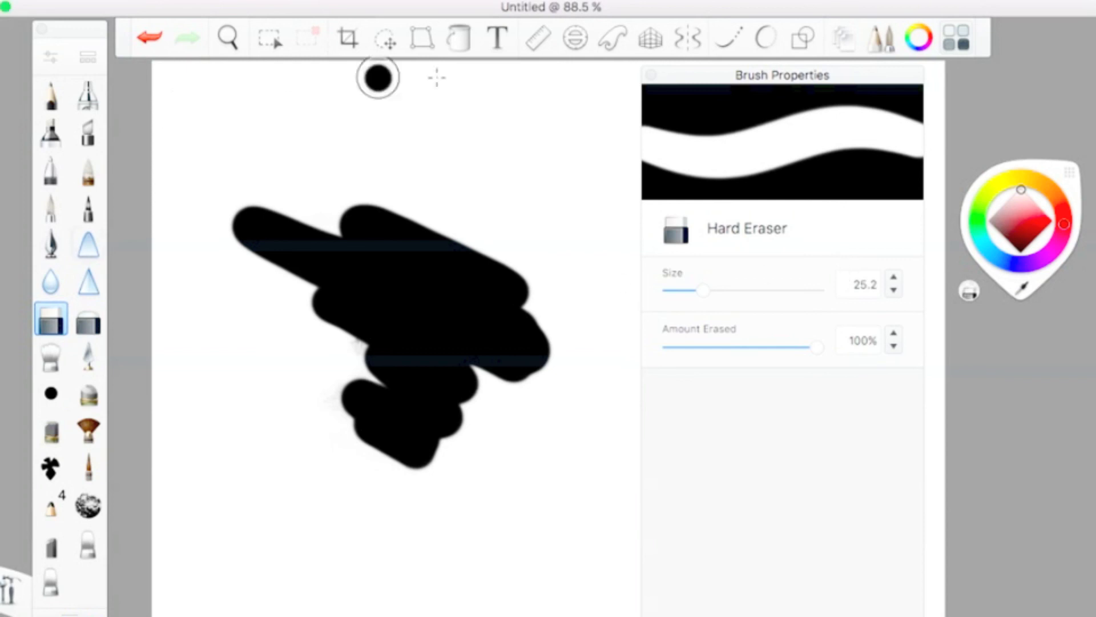
Set the colour to black and erase a broad area along the upper edge of the black shape with the Hard Eraser
{"action": "left_click_drag", "start_coordinate": [1018, 246], "coordinate": [1018, 308]}
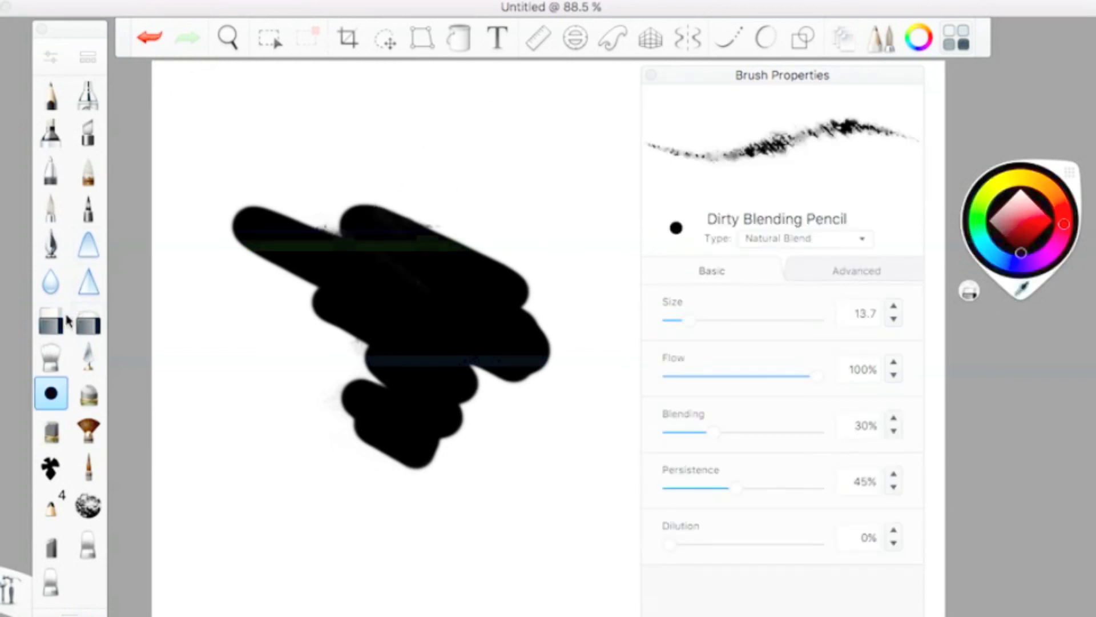
{"action": "left_click", "coordinate": [63, 322]}
{"action": "mouse_move", "coordinate": [379, 306]}
{"action": "left_mouse_down"}
{"action": "mouse_move", "coordinate": [224, 214]}
{"action": "mouse_move", "coordinate": [443, 223]}
{"action": "left_mouse_up"}
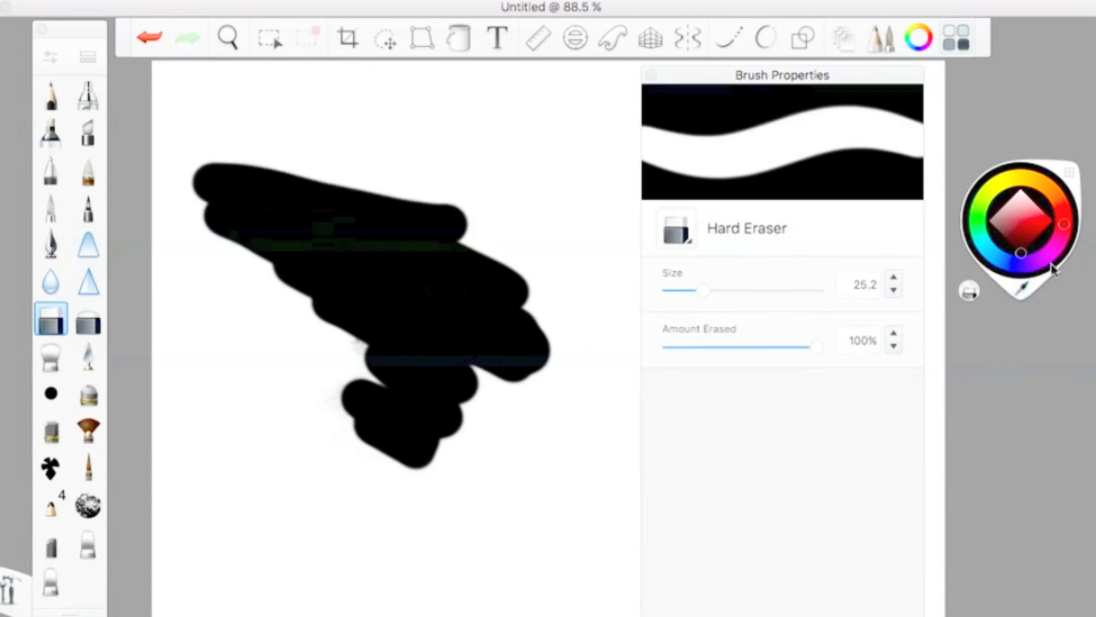
Set the colour to white and switch from the Hard Eraser to the Dirty Blending Pencil
{"action": "left_click_drag", "start_coordinate": [1054, 268], "coordinate": [1015, 172]}
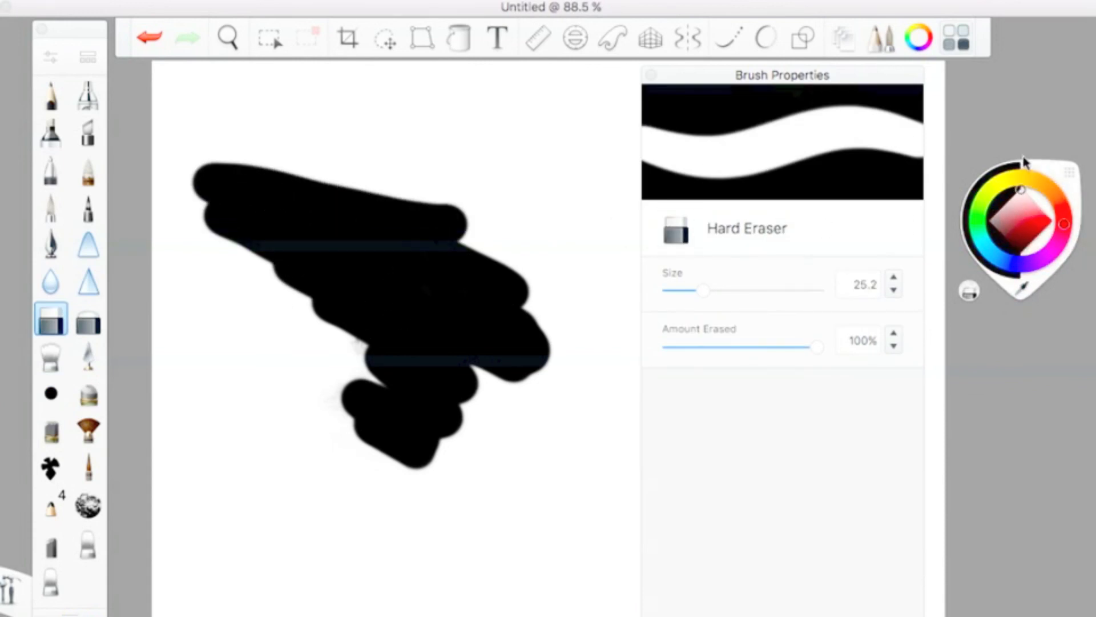
{"action": "left_click", "coordinate": [969, 292]}
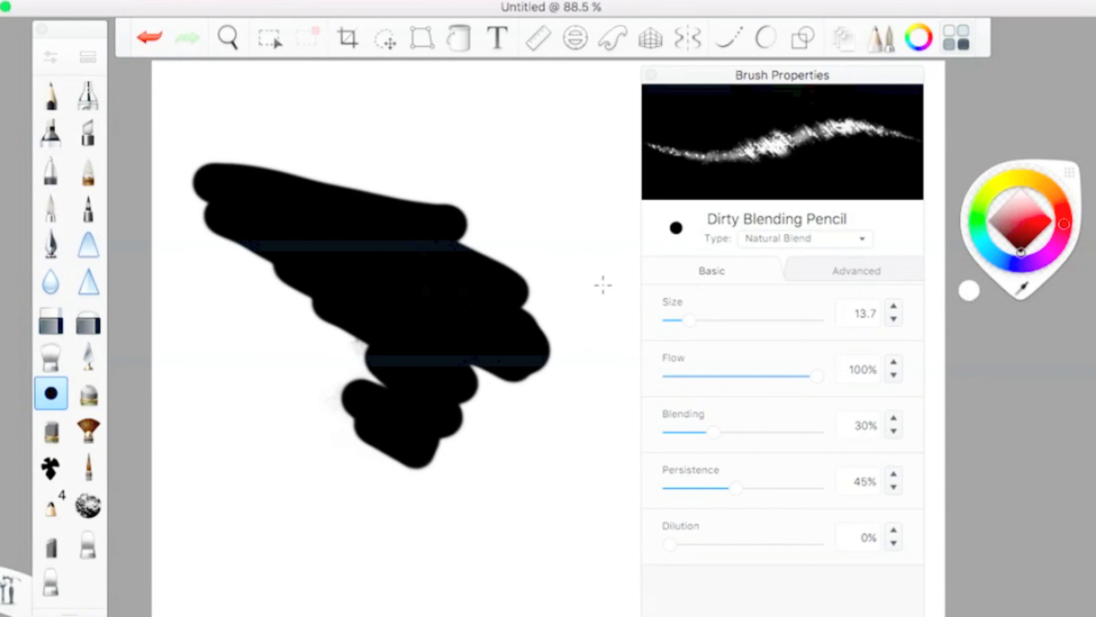
Dab the Dirty Blending Pencil beside the black shape and add a diagonal Hard Eraser stroke above it
{"action": "mouse_move", "coordinate": [603, 285]}
{"action": "left_mouse_down"}
{"action": "mouse_move", "coordinate": [483, 280]}
{"action": "mouse_move", "coordinate": [482, 246]}
{"action": "mouse_move", "coordinate": [551, 250]}
{"action": "mouse_move", "coordinate": [451, 165]}
{"action": "left_mouse_up"}
{"action": "left_click", "coordinate": [46, 325]}
{"action": "mouse_move", "coordinate": [1007, 239]}
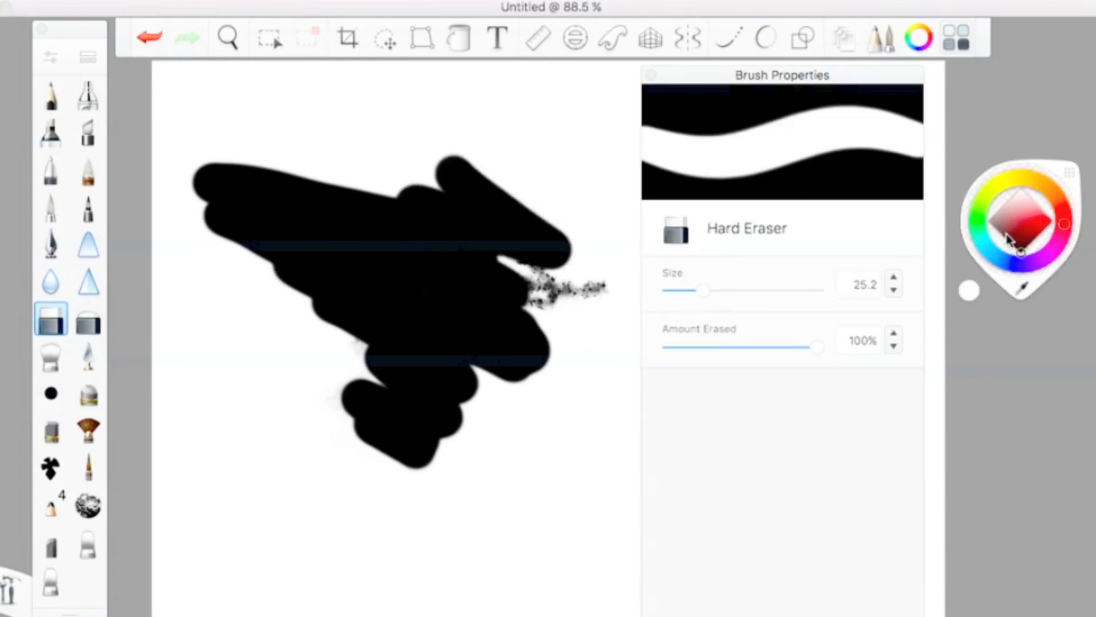
{"action": "left_click", "coordinate": [970, 291]}
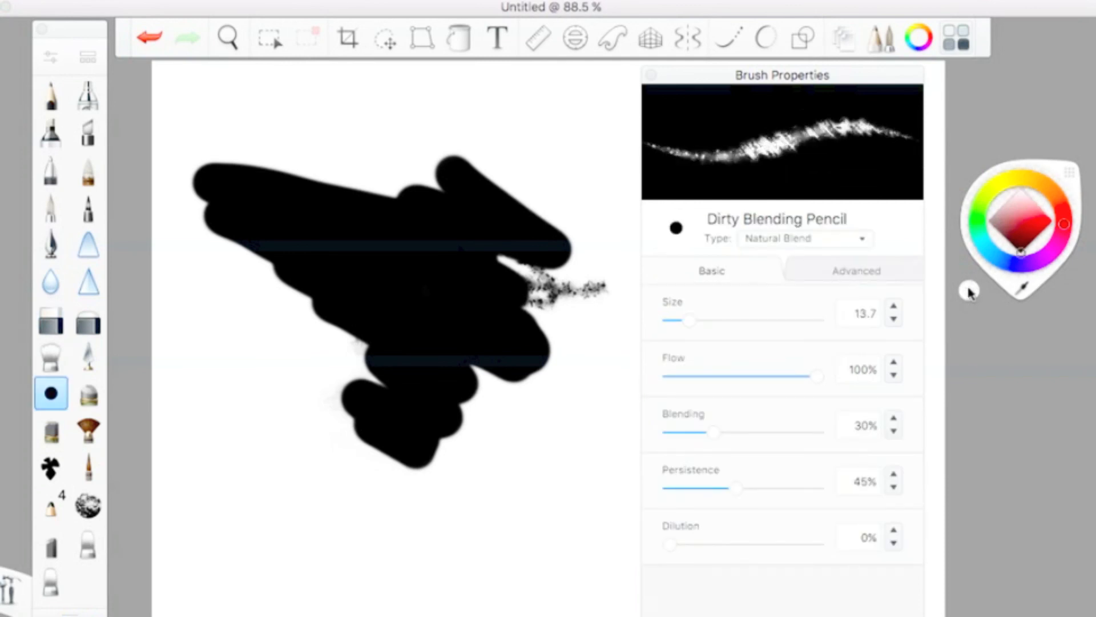
{"action": "mouse_move", "coordinate": [1036, 238]}
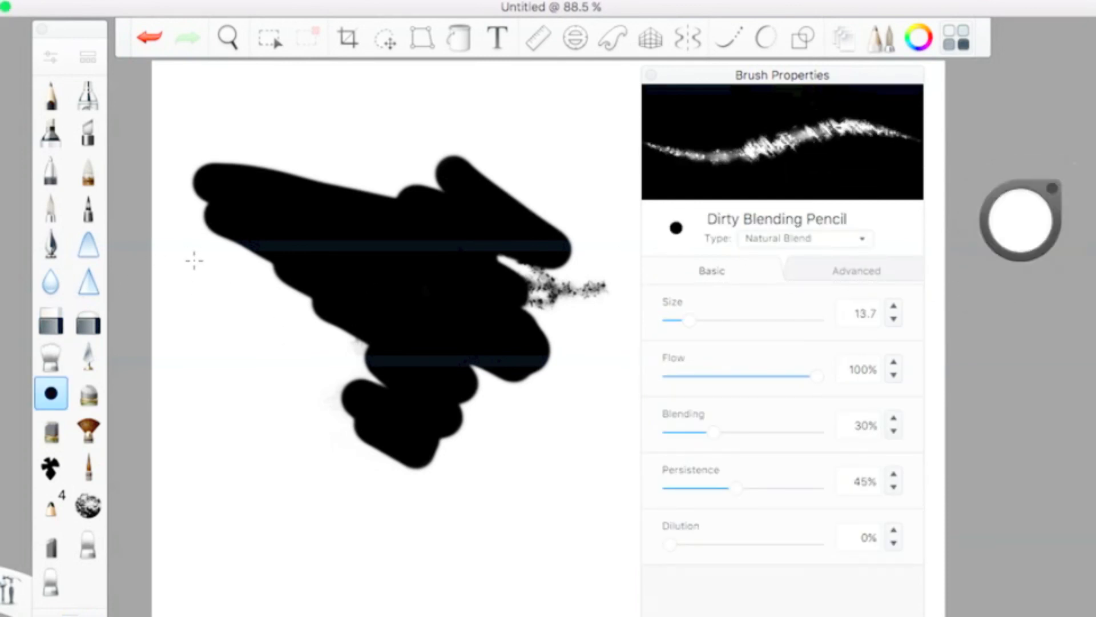
Return to the Hard Eraser, close the brush properties, and undo all the strokes back to the solid black canvas
{"action": "left_click", "coordinate": [51, 320]}
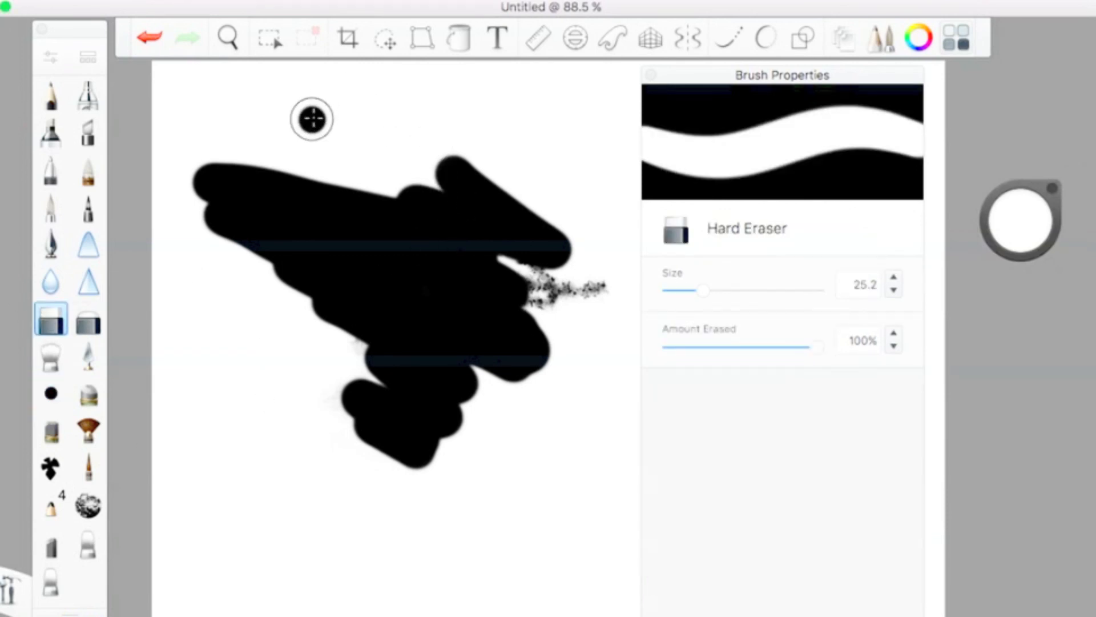
{"action": "left_click", "coordinate": [651, 75]}
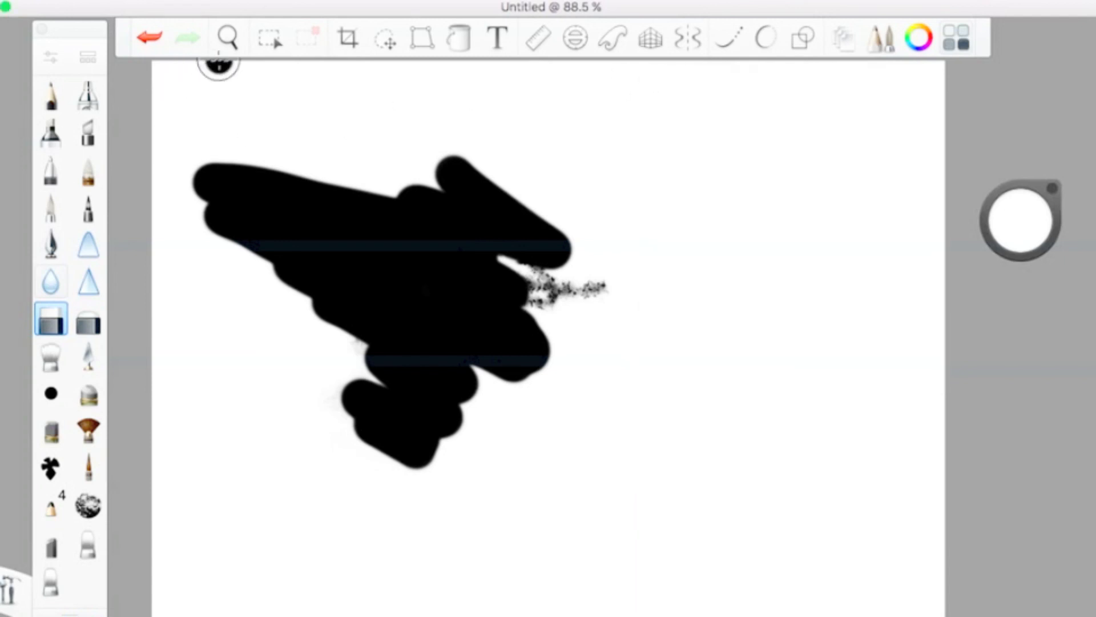
{"action": "left_click", "coordinate": [149, 40]}
{"action": "left_click", "coordinate": [149, 40]}
{"action": "left_click", "coordinate": [150, 40]}
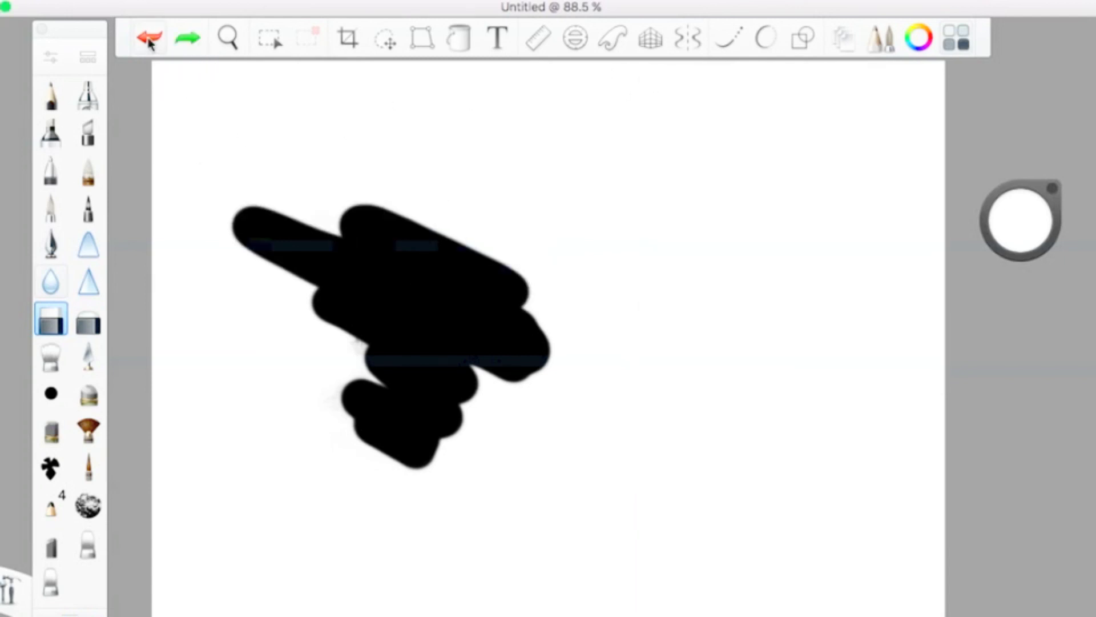
{"action": "left_click", "coordinate": [149, 40]}
{"action": "left_click", "coordinate": [150, 40]}
{"action": "left_click", "coordinate": [149, 40]}
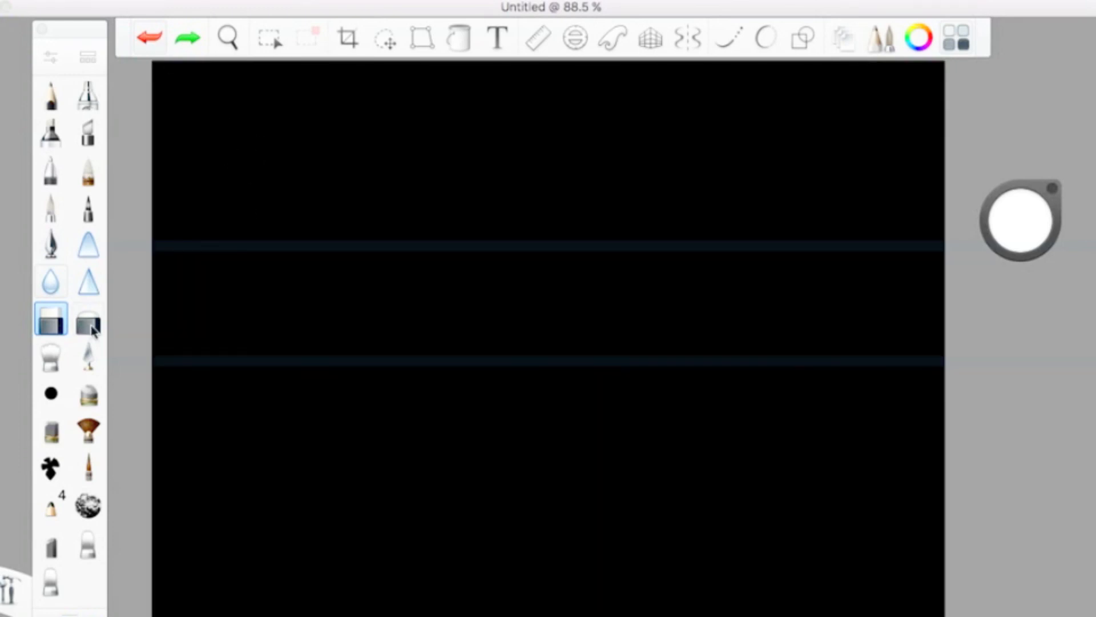
Scribble a small white zigzag in the middle of the black canvas with a solid, round-tipped brush
{"action": "left_click", "coordinate": [89, 324]}
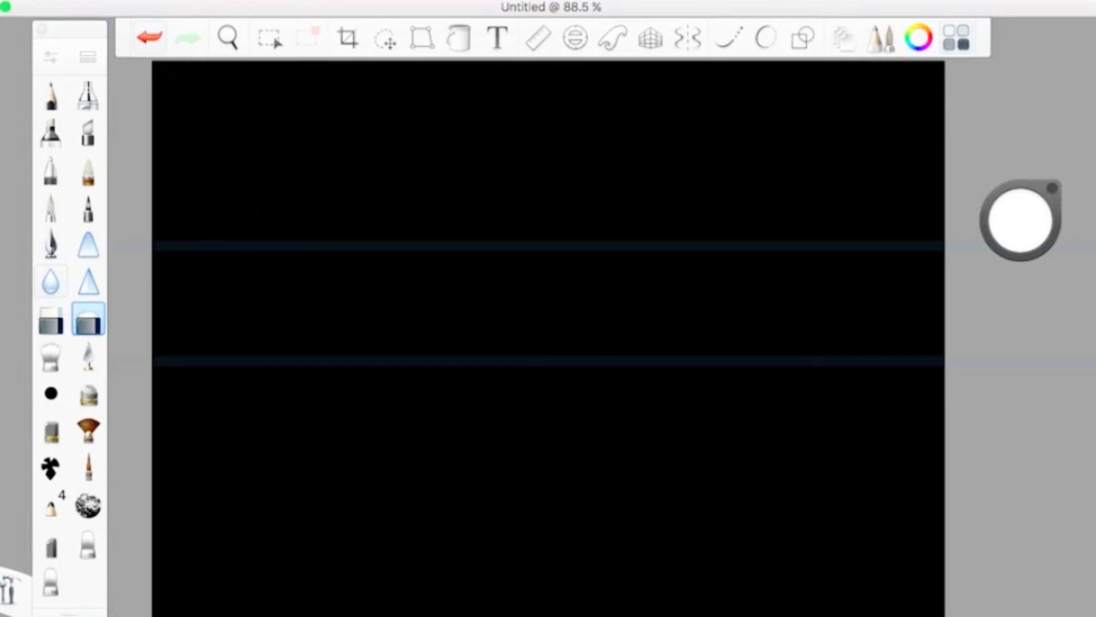
{"action": "left_click", "coordinate": [47, 371]}
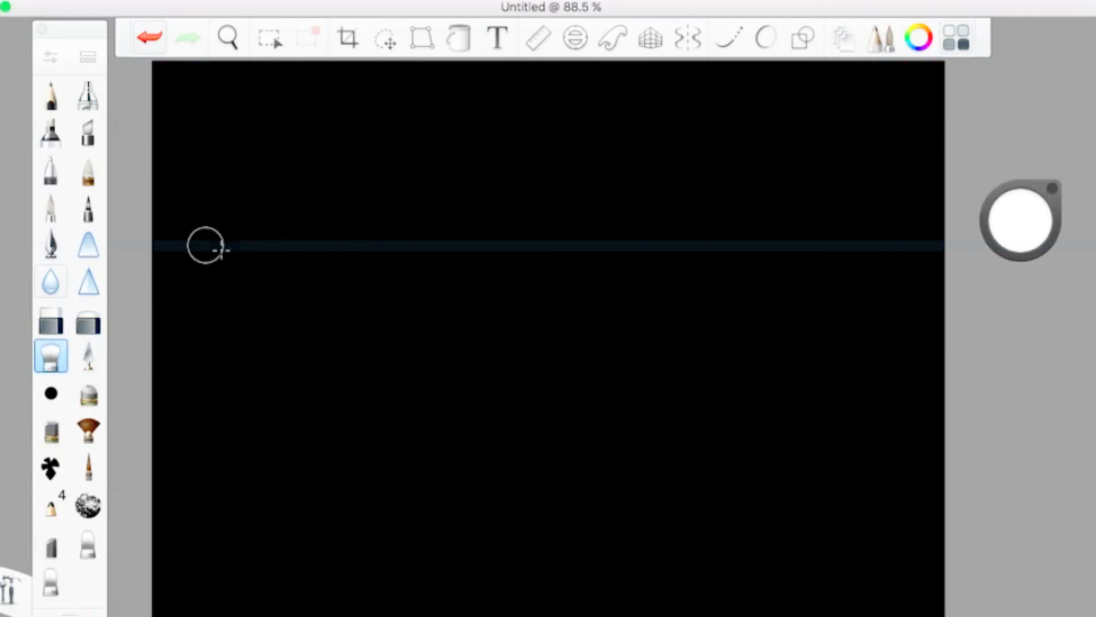
{"action": "left_click", "coordinate": [52, 210]}
{"action": "mouse_move", "coordinate": [498, 229]}
{"action": "left_mouse_down"}
{"action": "mouse_move", "coordinate": [567, 313]}
{"action": "mouse_move", "coordinate": [543, 317]}
{"action": "left_mouse_up"}
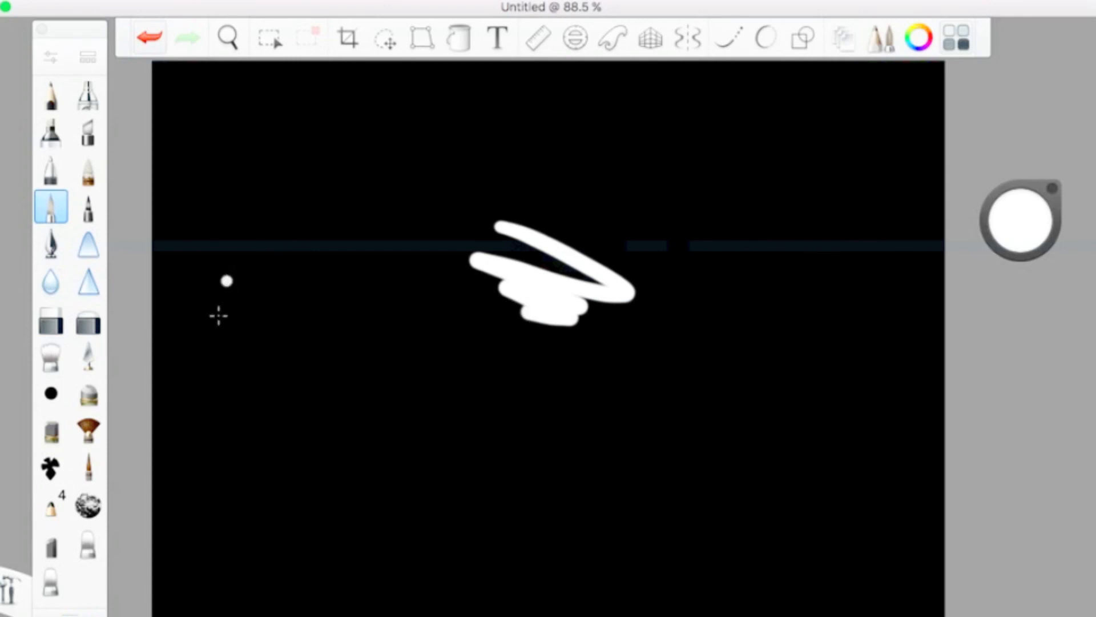
Set the Smudge Round Bristle Brush's flow to 10% and its strength to 13%
{"action": "left_click", "coordinate": [37, 359]}
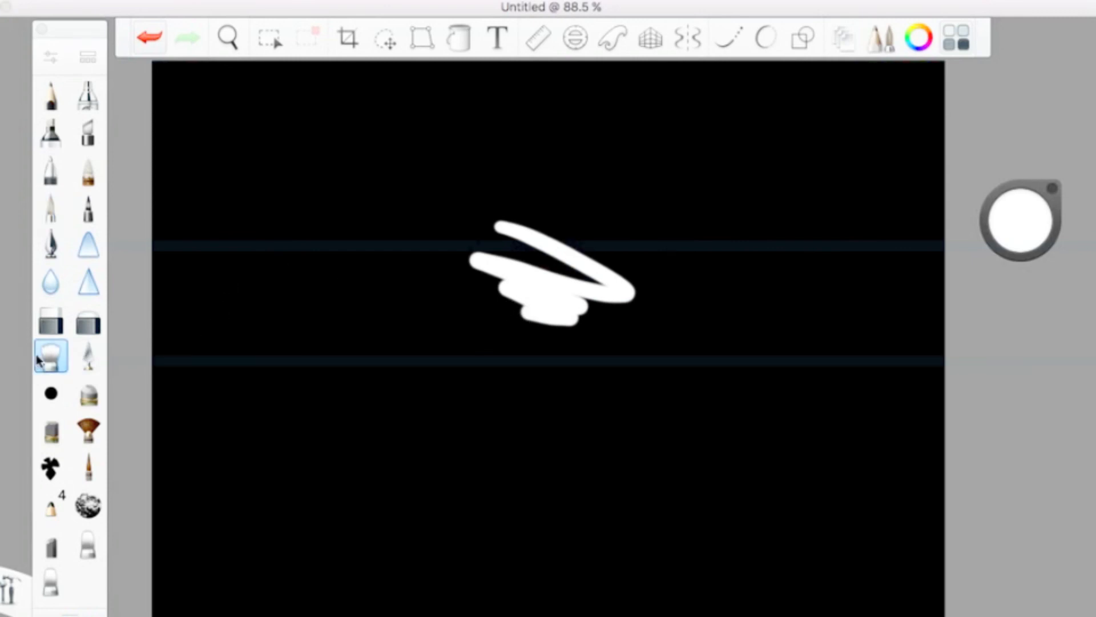
{"action": "left_click", "coordinate": [50, 58]}
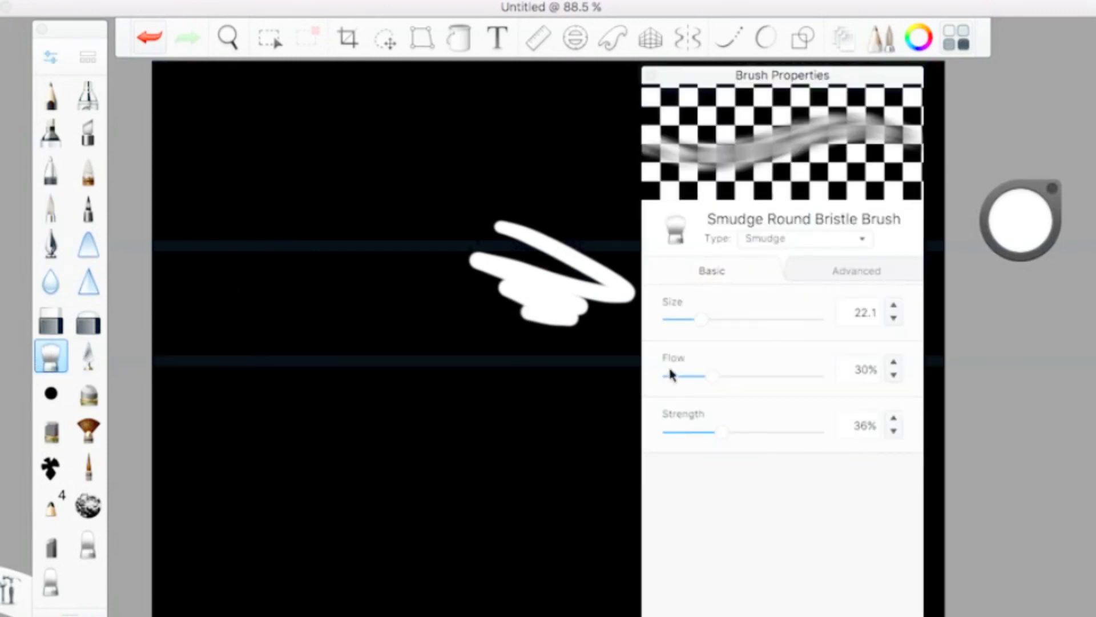
{"action": "left_click", "coordinate": [691, 376]}
{"action": "left_click_drag", "start_coordinate": [692, 377], "coordinate": [681, 377]}
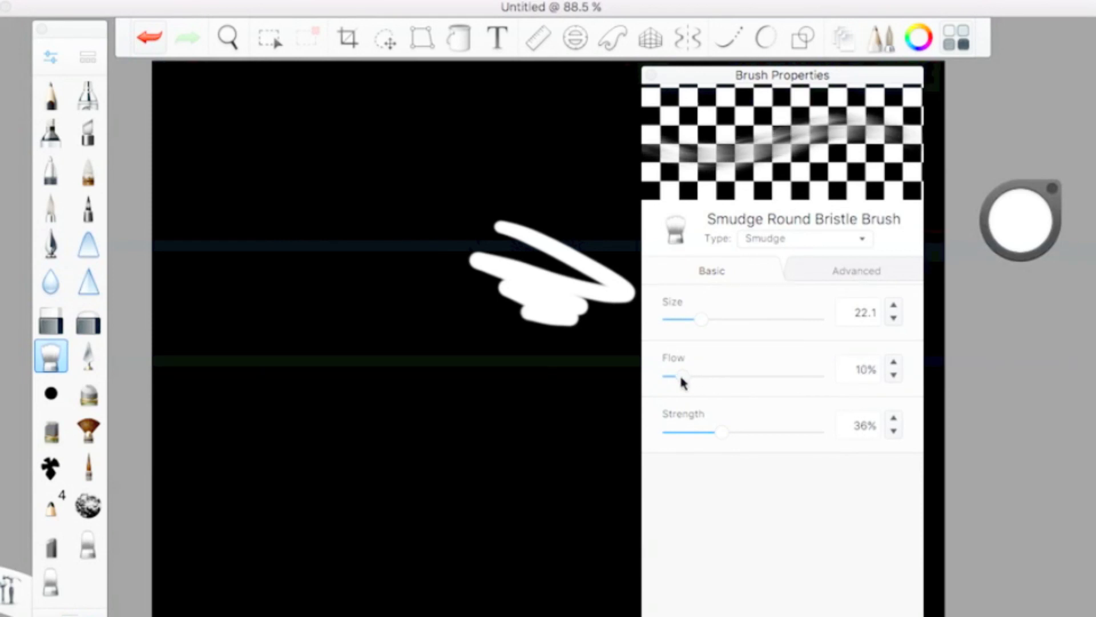
{"action": "left_click_drag", "start_coordinate": [704, 433], "coordinate": [684, 435]}
Smudge the white scribble into a soft cloud, and undo both the smudging and the scribble
{"action": "mouse_move", "coordinate": [514, 225]}
{"action": "left_mouse_down"}
{"action": "mouse_move", "coordinate": [487, 237]}
{"action": "mouse_move", "coordinate": [496, 272]}
{"action": "mouse_move", "coordinate": [543, 310]}
{"action": "mouse_move", "coordinate": [594, 320]}
{"action": "mouse_move", "coordinate": [633, 307]}
{"action": "mouse_move", "coordinate": [494, 215]}
{"action": "mouse_move", "coordinate": [492, 257]}
{"action": "mouse_move", "coordinate": [583, 261]}
{"action": "mouse_move", "coordinate": [593, 292]}
{"action": "mouse_move", "coordinate": [562, 316]}
{"action": "mouse_move", "coordinate": [531, 282]}
{"action": "mouse_move", "coordinate": [572, 265]}
{"action": "mouse_move", "coordinate": [554, 278]}
{"action": "mouse_move", "coordinate": [557, 260]}
{"action": "mouse_move", "coordinate": [531, 257]}
{"action": "mouse_move", "coordinate": [545, 354]}
{"action": "mouse_move", "coordinate": [523, 284]}
{"action": "mouse_move", "coordinate": [448, 249]}
{"action": "left_mouse_up"}
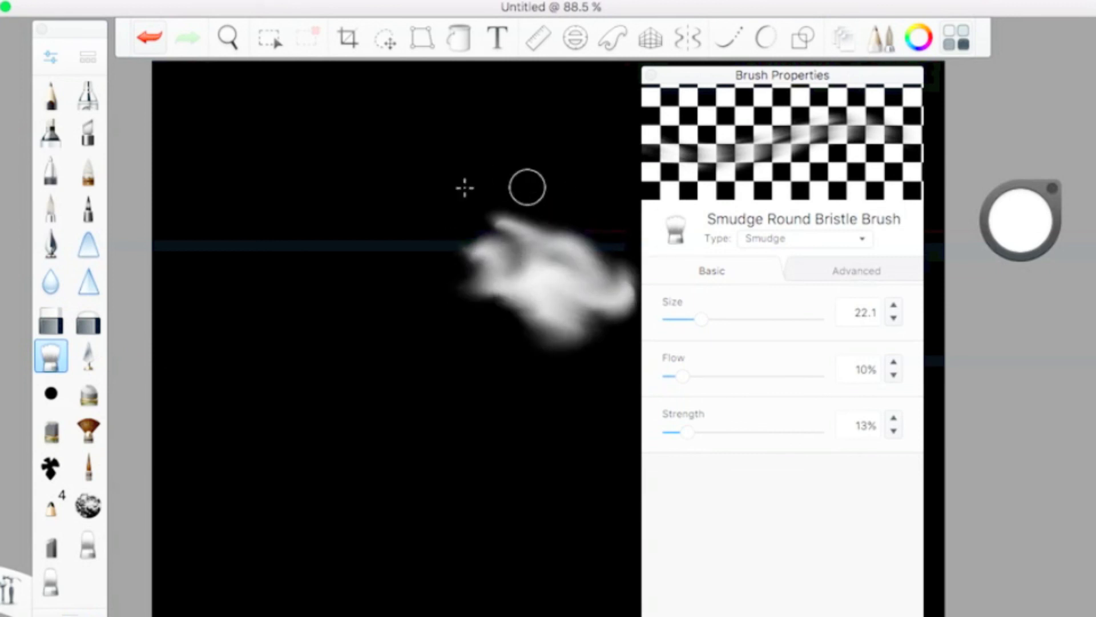
{"action": "left_click", "coordinate": [149, 38]}
{"action": "left_click", "coordinate": [150, 38]}
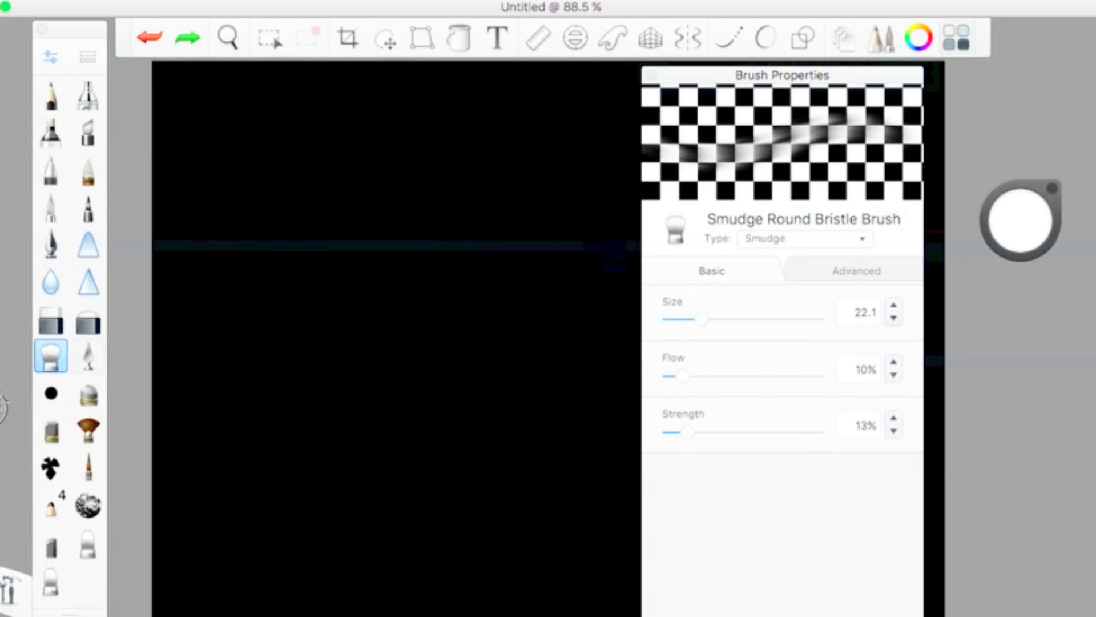
Set the Old Pallette Knife's size to 37.0 and paint overlapping diagonal white strokes on the black canvas
{"action": "left_click", "coordinate": [85, 358]}
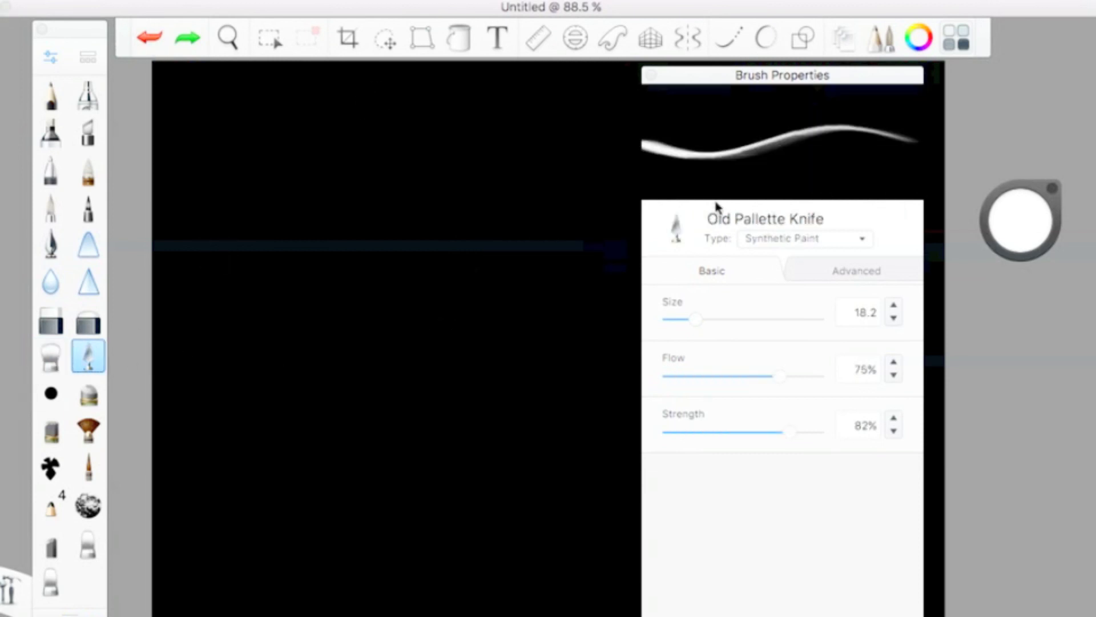
{"action": "left_click_drag", "start_coordinate": [696, 318], "coordinate": [722, 318]}
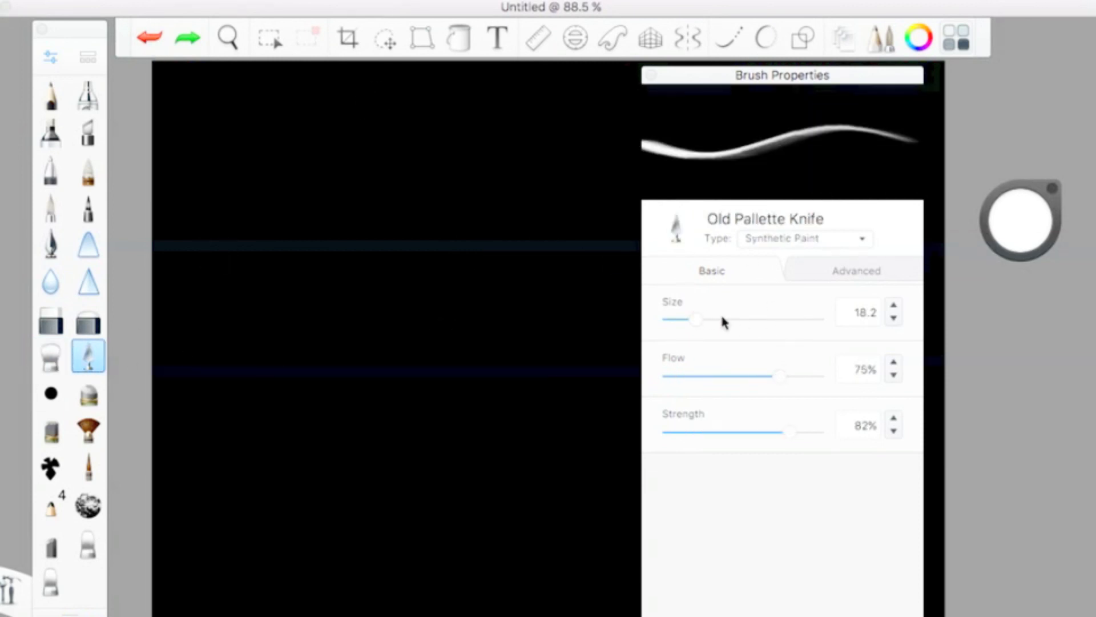
{"action": "mouse_move", "coordinate": [314, 217]}
{"action": "left_mouse_down"}
{"action": "mouse_move", "coordinate": [433, 207]}
{"action": "mouse_move", "coordinate": [536, 352]}
{"action": "left_mouse_up"}
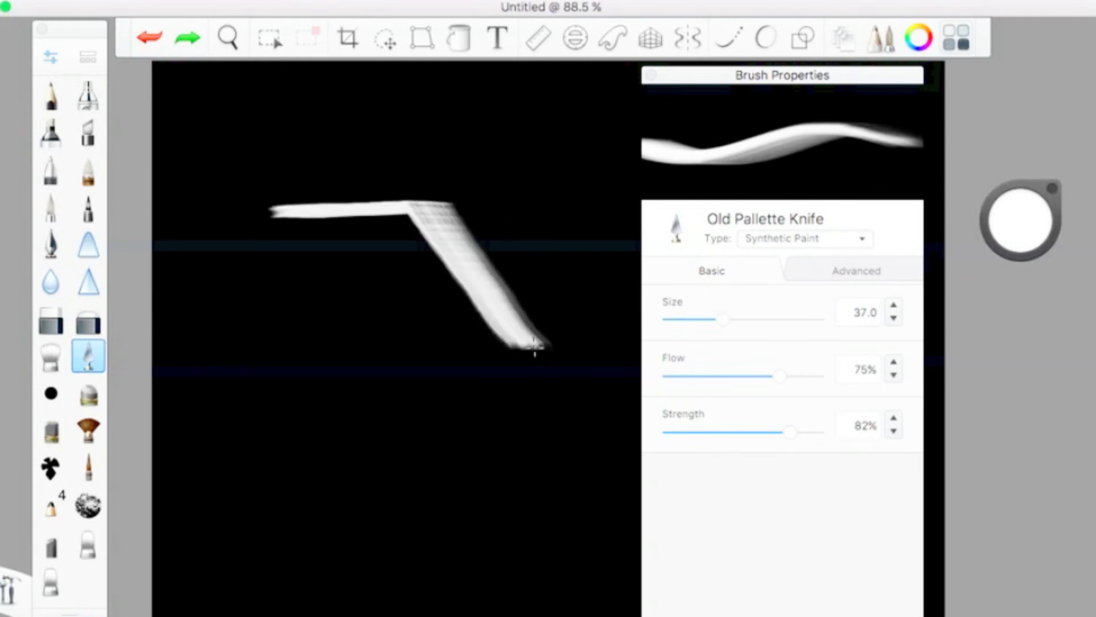
{"action": "mouse_move", "coordinate": [329, 201]}
{"action": "left_mouse_down"}
{"action": "mouse_move", "coordinate": [433, 217]}
{"action": "mouse_move", "coordinate": [507, 366]}
{"action": "left_mouse_up"}
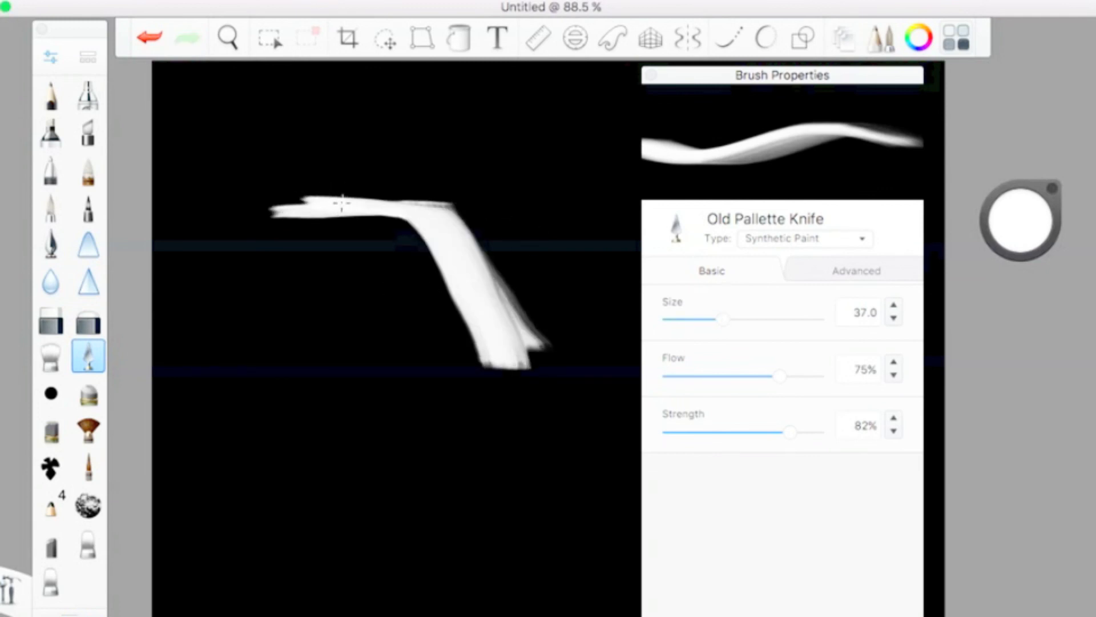
{"action": "mouse_move", "coordinate": [342, 204]}
{"action": "left_mouse_down"}
{"action": "mouse_move", "coordinate": [428, 259]}
{"action": "mouse_move", "coordinate": [474, 357]}
{"action": "left_mouse_up"}
{"action": "mouse_move", "coordinate": [286, 222]}
{"action": "left_mouse_down"}
{"action": "mouse_move", "coordinate": [362, 215]}
{"action": "mouse_move", "coordinate": [423, 364]}
{"action": "left_mouse_up"}
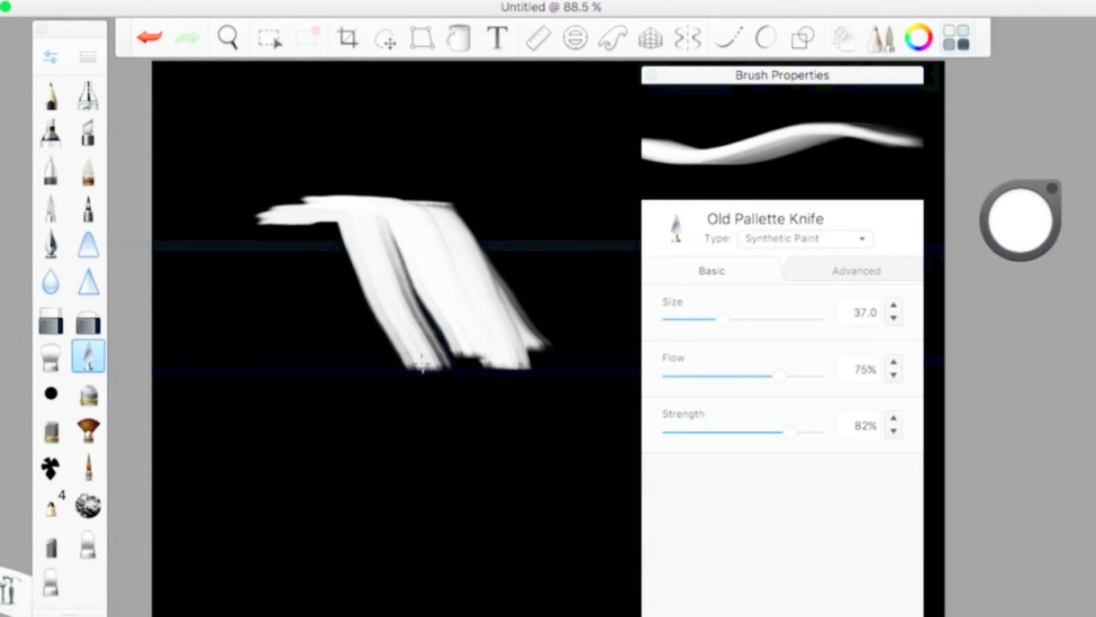
{"action": "left_click_drag", "start_coordinate": [406, 263], "coordinate": [480, 457]}
{"action": "left_click_drag", "start_coordinate": [441, 279], "coordinate": [528, 457]}
{"action": "left_click_drag", "start_coordinate": [445, 251], "coordinate": [551, 427]}
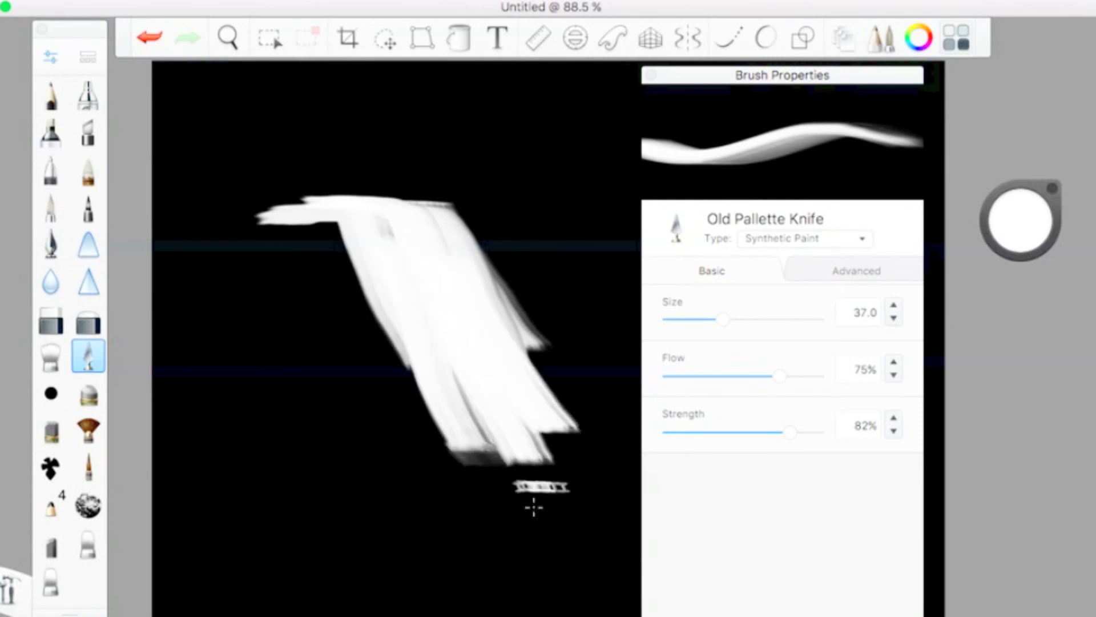
Set the Dirty Blending Pencil's size to 41.5 and paint textured white strokes along the left side of the palette knife strokes
{"action": "left_click", "coordinate": [55, 402]}
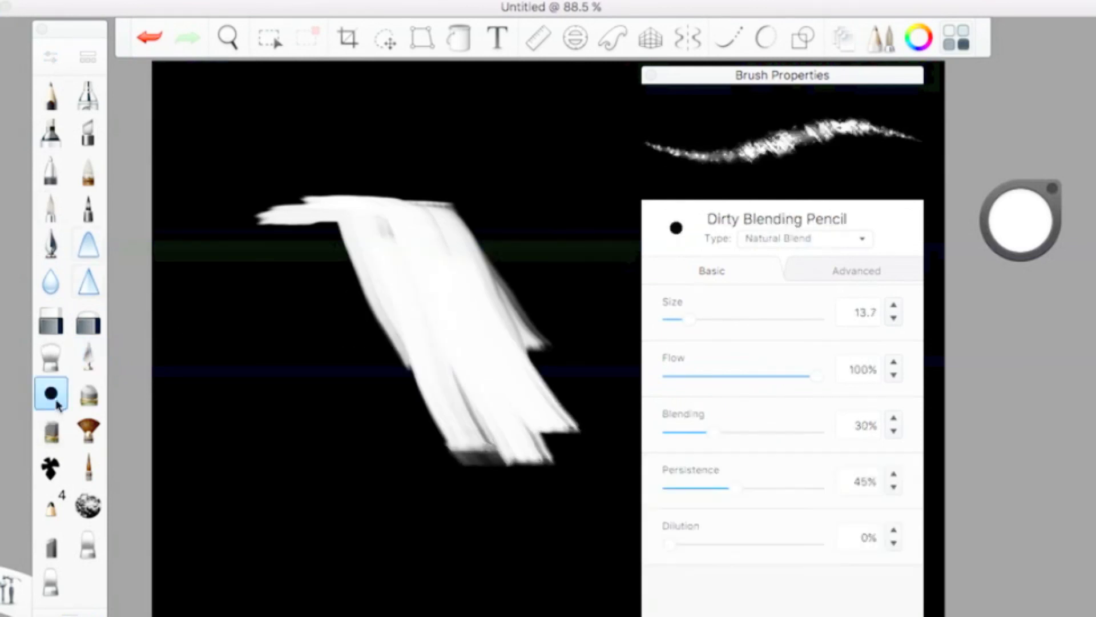
{"action": "left_click", "coordinate": [57, 57]}
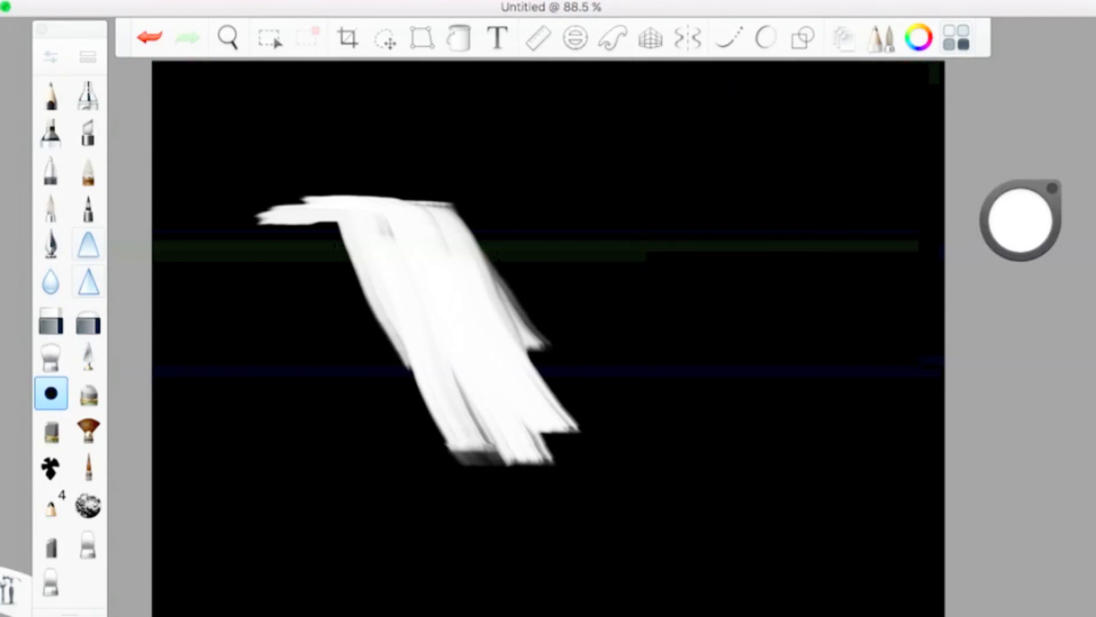
{"action": "left_click", "coordinate": [54, 62]}
{"action": "left_click", "coordinate": [724, 319]}
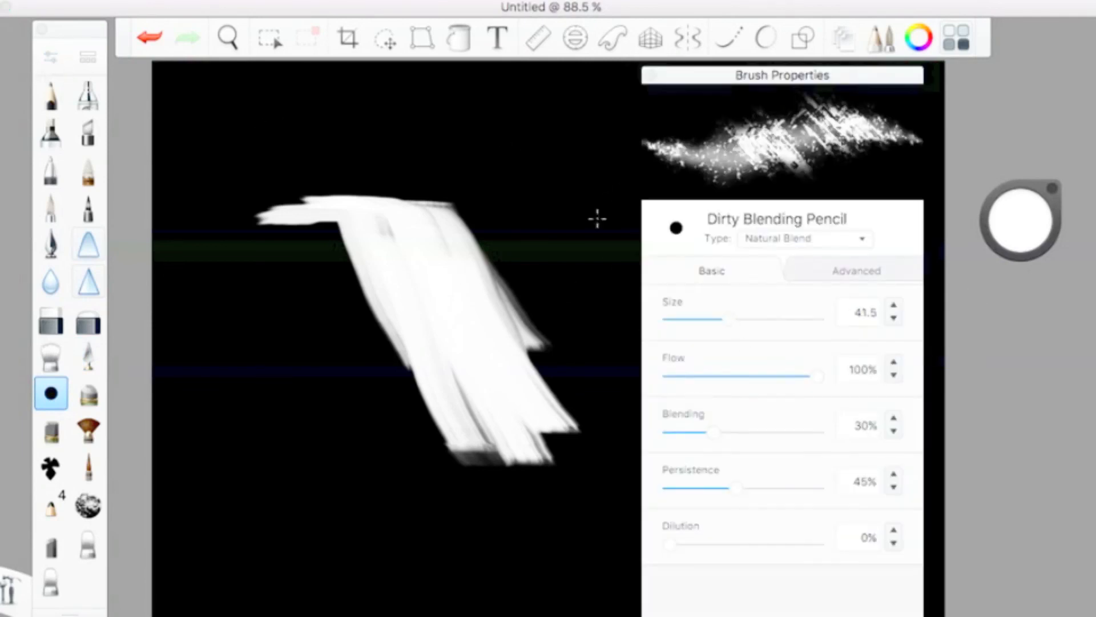
{"action": "mouse_move", "coordinate": [294, 317]}
{"action": "left_mouse_down"}
{"action": "mouse_move", "coordinate": [320, 268]}
{"action": "mouse_move", "coordinate": [380, 347]}
{"action": "mouse_move", "coordinate": [320, 297]}
{"action": "mouse_move", "coordinate": [383, 331]}
{"action": "mouse_move", "coordinate": [395, 351]}
{"action": "mouse_move", "coordinate": [377, 445]}
{"action": "mouse_move", "coordinate": [485, 466]}
{"action": "left_mouse_up"}
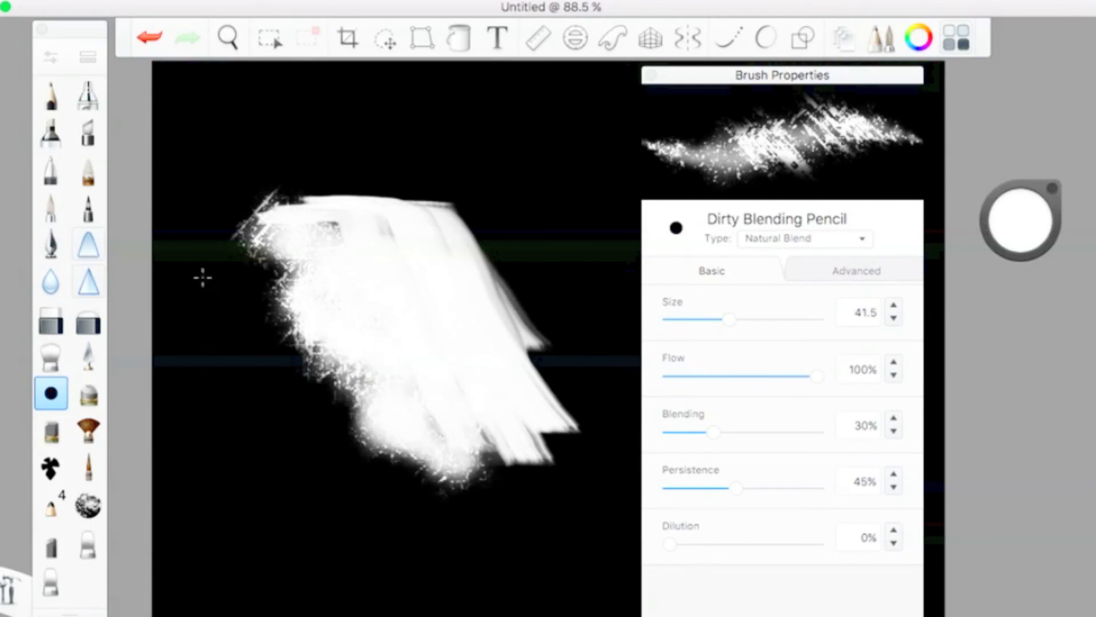
{"action": "mouse_move", "coordinate": [203, 278]}
{"action": "left_mouse_down"}
{"action": "mouse_move", "coordinate": [306, 372]}
{"action": "mouse_move", "coordinate": [326, 464]}
{"action": "left_mouse_up"}
{"action": "left_click", "coordinate": [384, 467]}
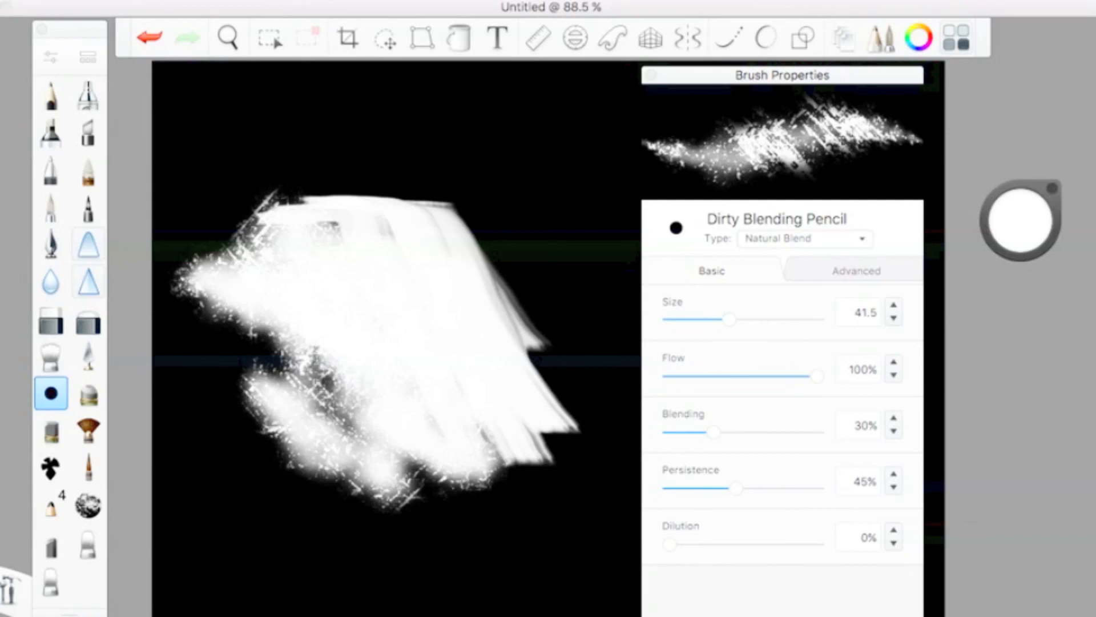
Undo the blending pencil and palette knife strokes until the canvas is solid black
{"action": "left_click", "coordinate": [143, 37]}
{"action": "left_click", "coordinate": [143, 38]}
{"action": "left_click", "coordinate": [142, 37]}
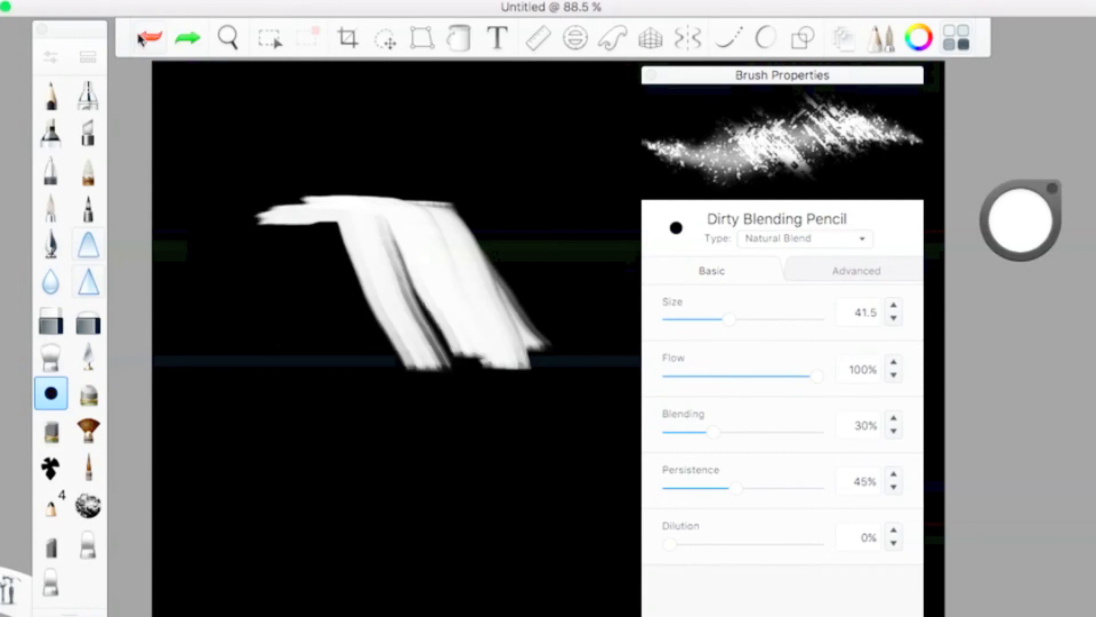
{"action": "left_click", "coordinate": [142, 38]}
{"action": "left_click", "coordinate": [142, 37]}
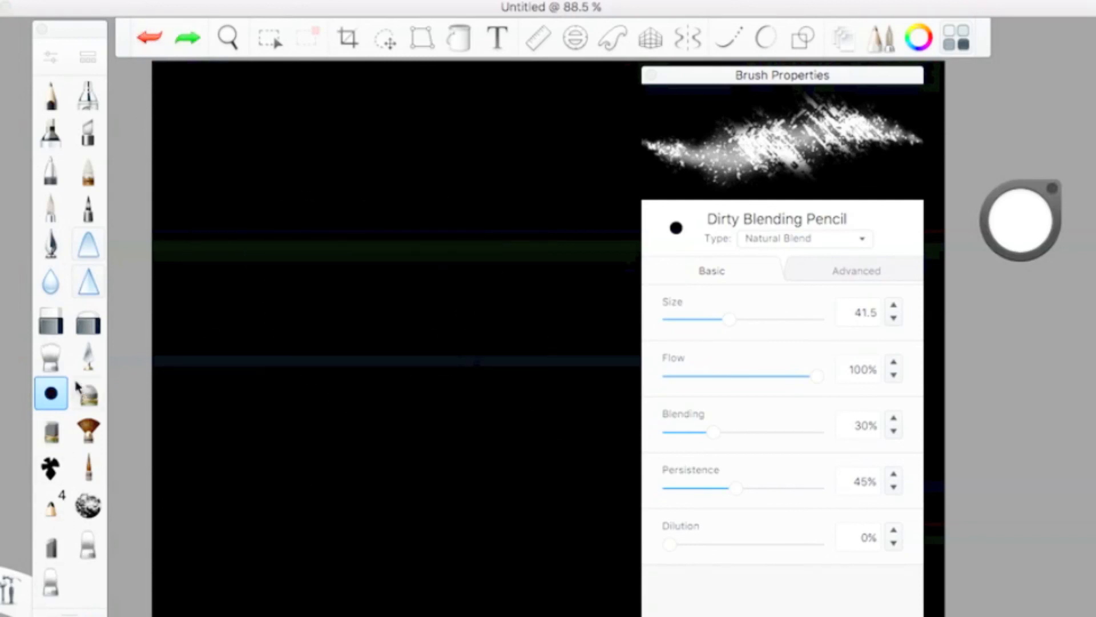
Set the Smooth Conté brush's size to 48.0, test it with broad white strokes on the black canvas, and undo them
{"action": "left_click", "coordinate": [89, 395]}
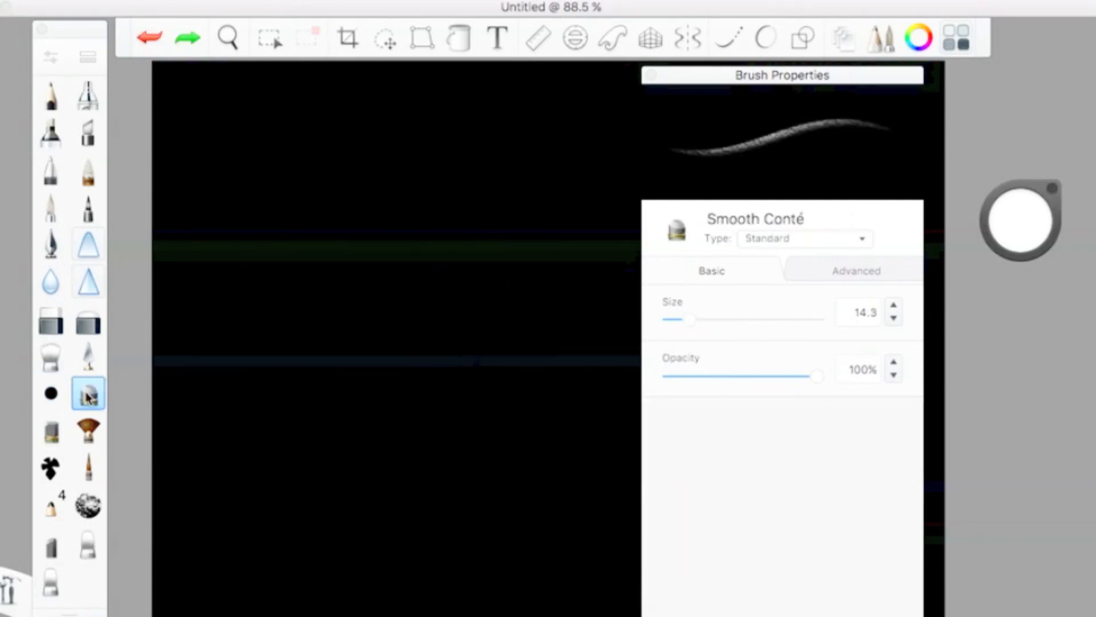
{"action": "left_click", "coordinate": [737, 318]}
{"action": "mouse_move", "coordinate": [223, 267]}
{"action": "left_mouse_down"}
{"action": "mouse_move", "coordinate": [416, 189]}
{"action": "mouse_move", "coordinate": [570, 186]}
{"action": "mouse_move", "coordinate": [318, 215]}
{"action": "mouse_move", "coordinate": [165, 297]}
{"action": "left_mouse_up"}
{"action": "mouse_move", "coordinate": [291, 253]}
{"action": "left_mouse_down"}
{"action": "mouse_move", "coordinate": [262, 276]}
{"action": "mouse_move", "coordinate": [566, 208]}
{"action": "mouse_move", "coordinate": [604, 240]}
{"action": "mouse_move", "coordinate": [553, 260]}
{"action": "mouse_move", "coordinate": [337, 269]}
{"action": "mouse_move", "coordinate": [394, 320]}
{"action": "mouse_move", "coordinate": [260, 320]}
{"action": "left_mouse_up"}
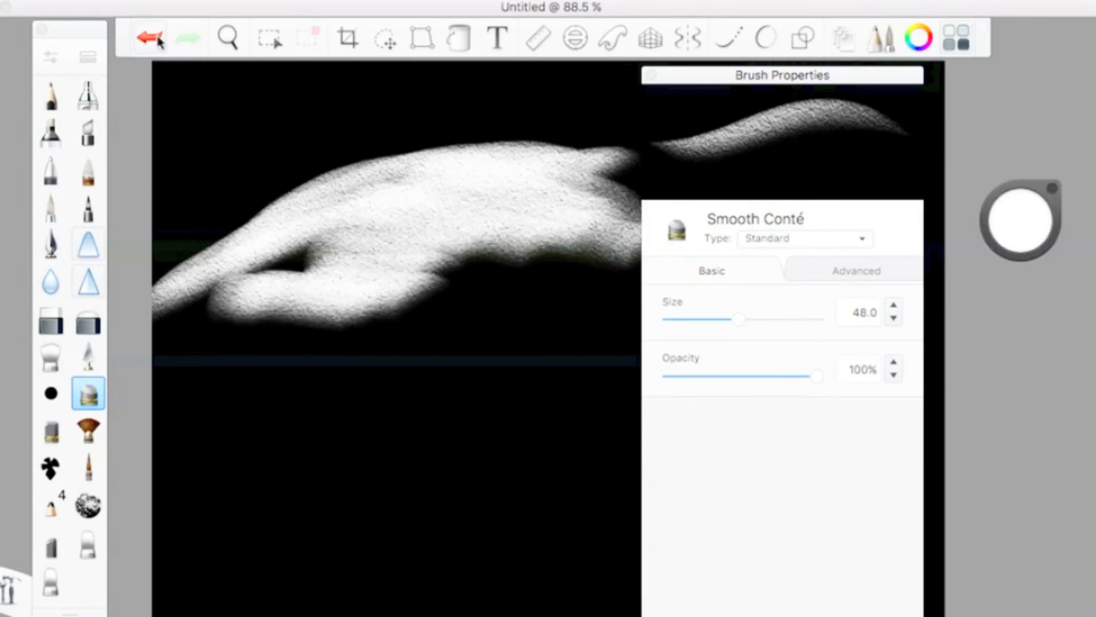
{"action": "left_click", "coordinate": [158, 41]}
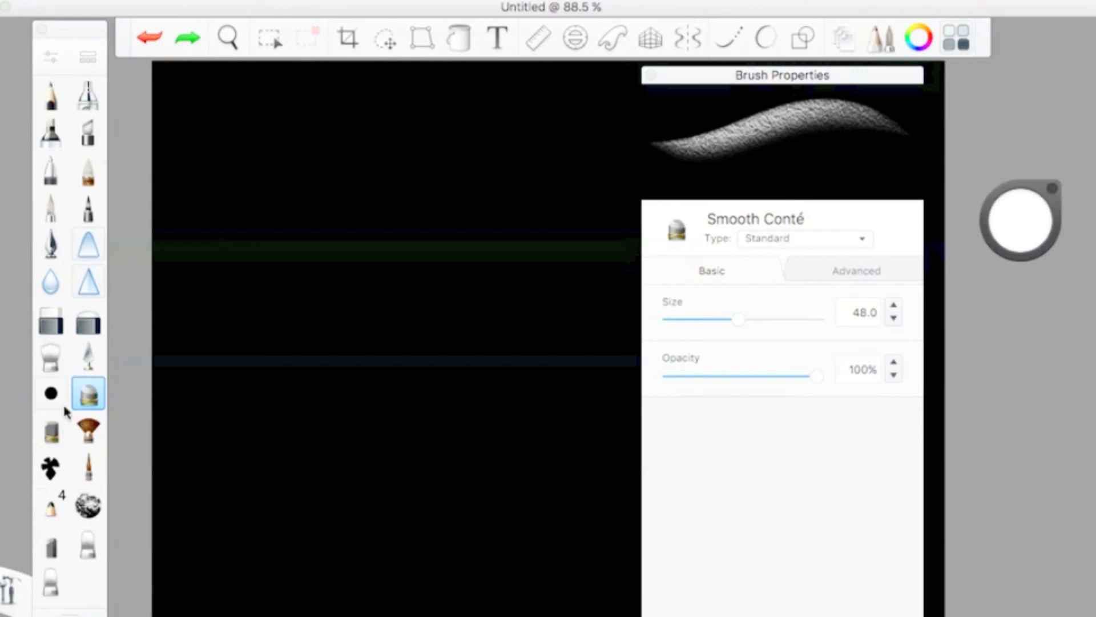
Set the Soft Pastel's size to 45.4, test it with a broad white zigzag on the black canvas, and undo it
{"action": "left_click", "coordinate": [51, 433]}
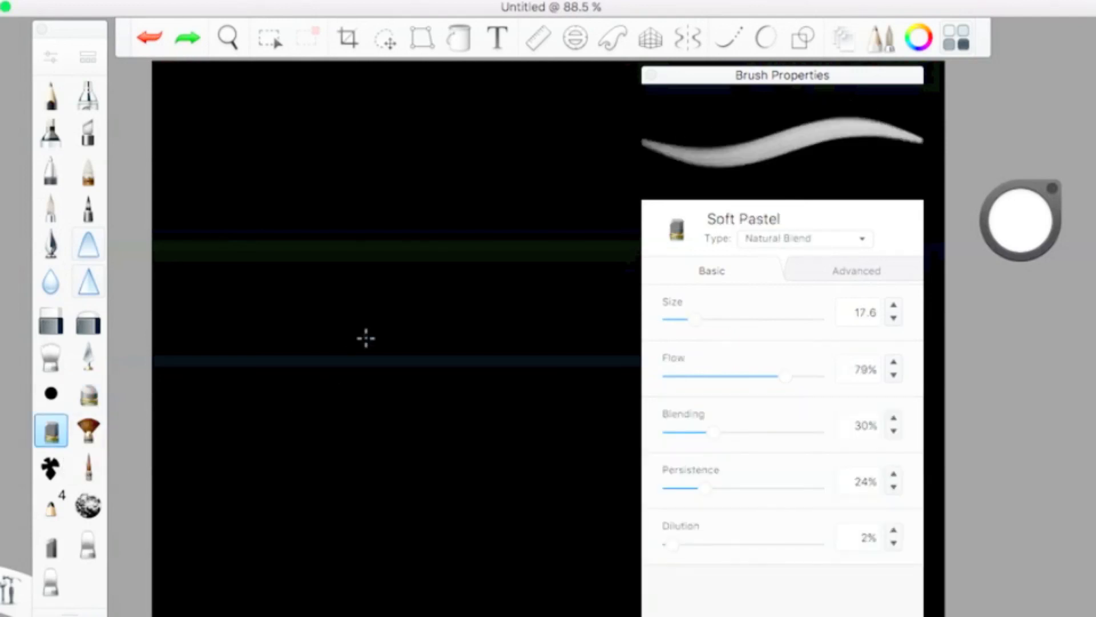
{"action": "key", "text": "bracketright"}
{"action": "key", "text": "bracketright"}
{"action": "key", "text": "bracketright"}
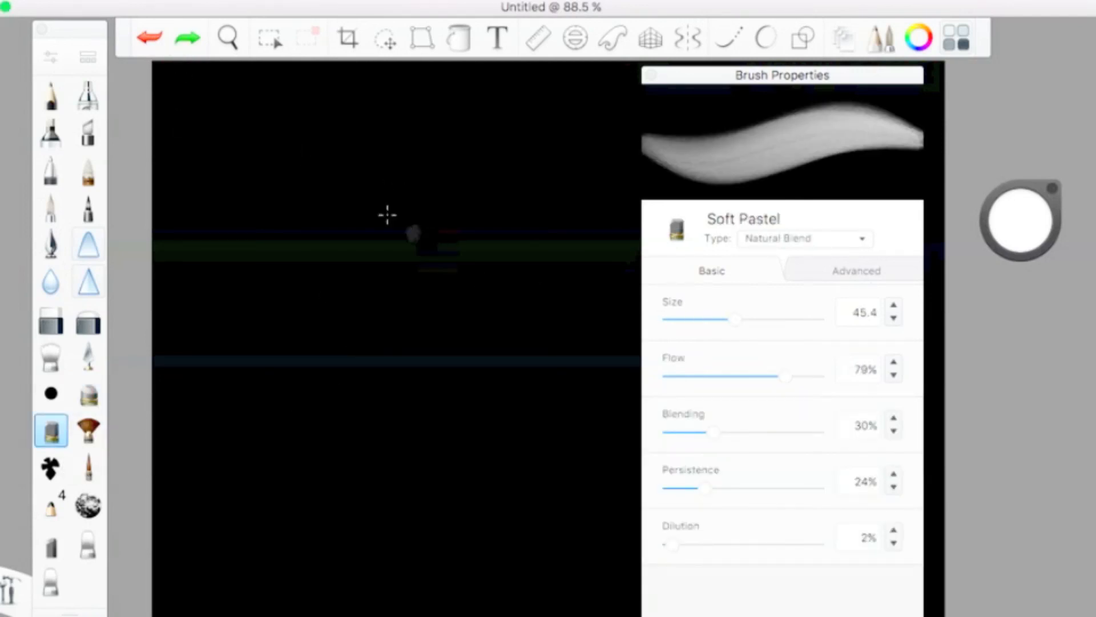
{"action": "mouse_move", "coordinate": [387, 213]}
{"action": "left_mouse_down"}
{"action": "mouse_move", "coordinate": [448, 265]}
{"action": "mouse_move", "coordinate": [479, 327]}
{"action": "mouse_move", "coordinate": [436, 395]}
{"action": "mouse_move", "coordinate": [283, 364]}
{"action": "mouse_move", "coordinate": [396, 324]}
{"action": "mouse_move", "coordinate": [375, 222]}
{"action": "mouse_move", "coordinate": [346, 210]}
{"action": "mouse_move", "coordinate": [333, 358]}
{"action": "left_mouse_up"}
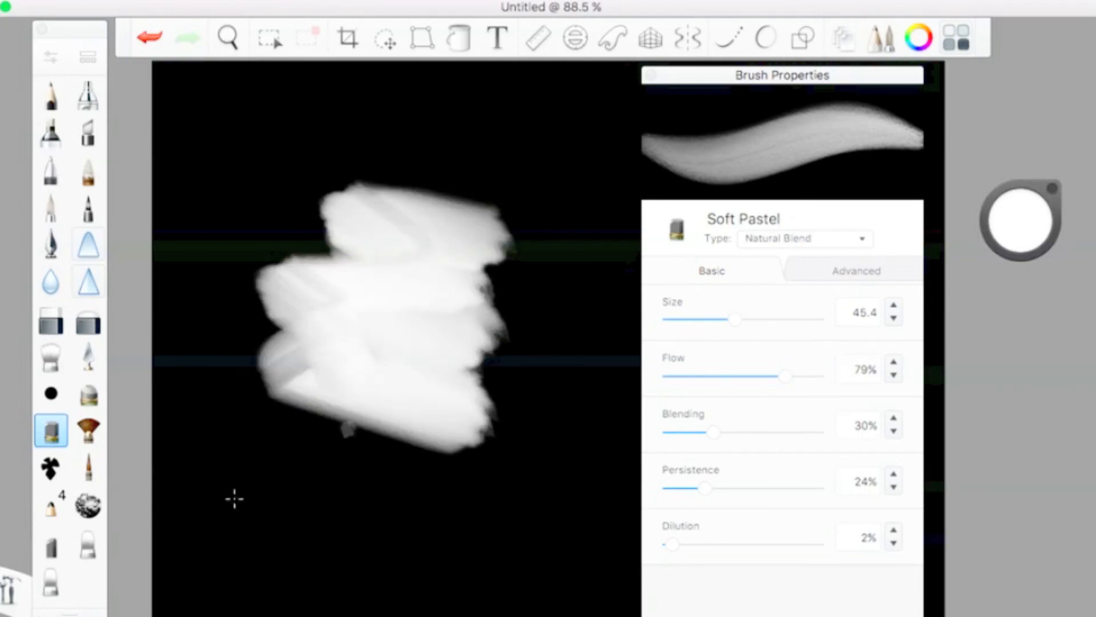
{"action": "left_click", "coordinate": [144, 38]}
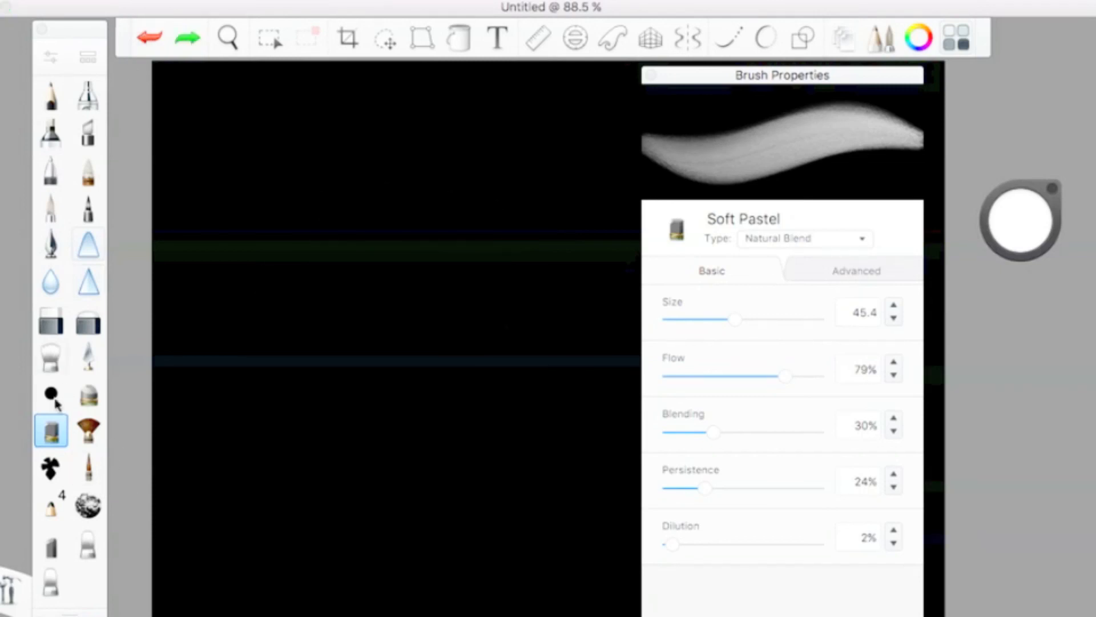
Set the Fan Brush's size to 56.4 and paint layered white strokes diagonally across the lower part of the black canvas
{"action": "left_click", "coordinate": [88, 430]}
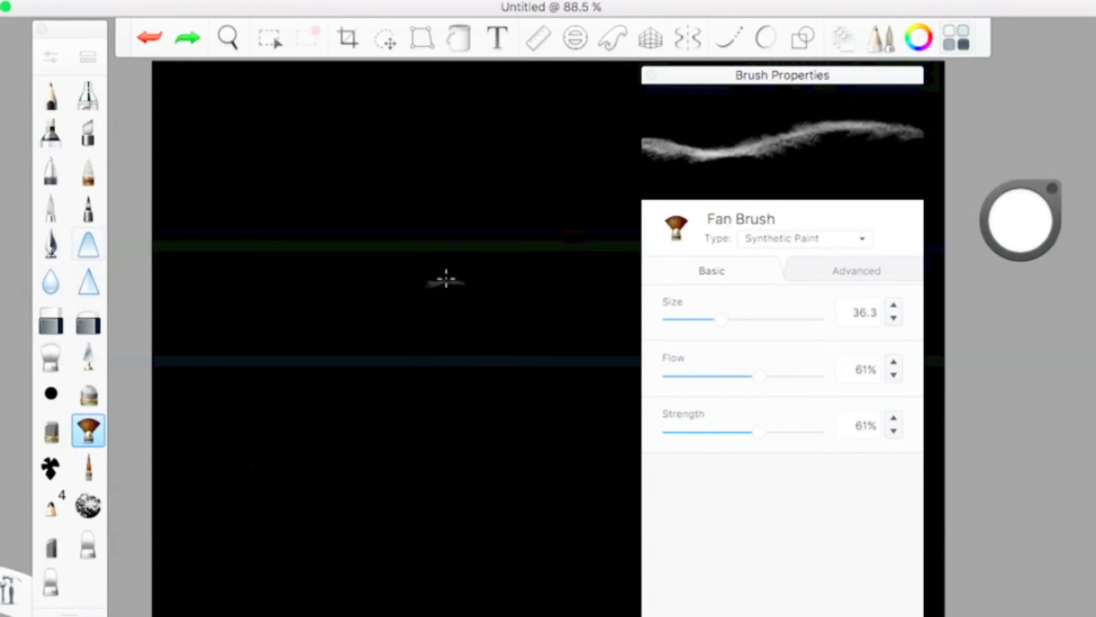
{"action": "left_click", "coordinate": [745, 316]}
{"action": "mouse_move", "coordinate": [241, 416]}
{"action": "left_mouse_down"}
{"action": "mouse_move", "coordinate": [441, 421]}
{"action": "mouse_move", "coordinate": [351, 415]}
{"action": "mouse_move", "coordinate": [531, 463]}
{"action": "mouse_move", "coordinate": [366, 420]}
{"action": "mouse_move", "coordinate": [439, 450]}
{"action": "mouse_move", "coordinate": [278, 421]}
{"action": "mouse_move", "coordinate": [470, 497]}
{"action": "mouse_move", "coordinate": [309, 452]}
{"action": "mouse_move", "coordinate": [556, 497]}
{"action": "mouse_move", "coordinate": [369, 479]}
{"action": "mouse_move", "coordinate": [643, 509]}
{"action": "mouse_move", "coordinate": [293, 440]}
{"action": "mouse_move", "coordinate": [431, 446]}
{"action": "mouse_move", "coordinate": [628, 477]}
{"action": "mouse_move", "coordinate": [642, 489]}
{"action": "mouse_move", "coordinate": [140, 411]}
{"action": "mouse_move", "coordinate": [306, 411]}
{"action": "mouse_move", "coordinate": [225, 397]}
{"action": "mouse_move", "coordinate": [193, 410]}
{"action": "mouse_move", "coordinate": [128, 408]}
{"action": "mouse_move", "coordinate": [240, 405]}
{"action": "mouse_move", "coordinate": [146, 386]}
{"action": "mouse_move", "coordinate": [338, 500]}
{"action": "mouse_move", "coordinate": [323, 476]}
{"action": "mouse_move", "coordinate": [616, 536]}
{"action": "left_mouse_up"}
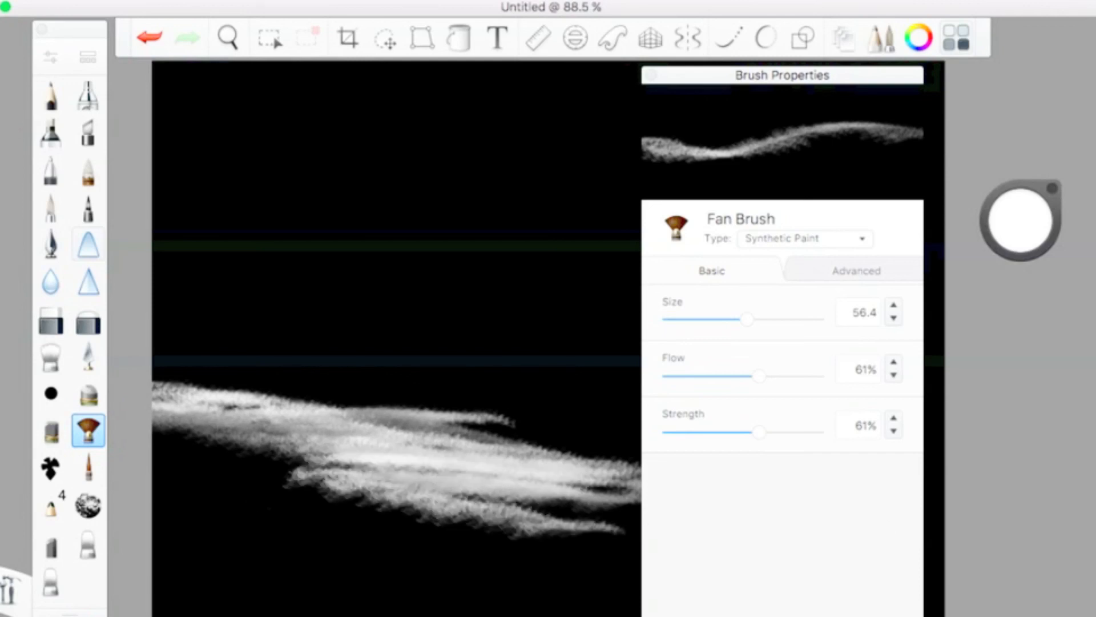
Change the colour to bright green, hide the brush properties, and paint Fan Brush strokes over the white area plus a tree-like shape above it
{"action": "left_click", "coordinate": [1020, 217]}
{"action": "left_click", "coordinate": [978, 228]}
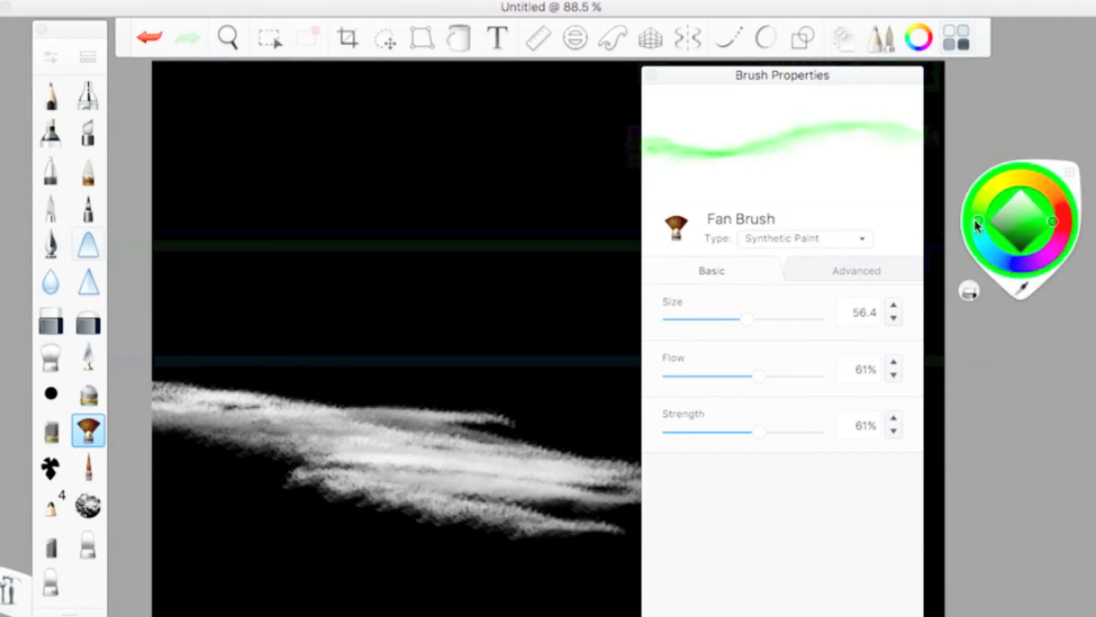
{"action": "left_click", "coordinate": [651, 76]}
{"action": "mouse_move", "coordinate": [246, 434]}
{"action": "left_mouse_down"}
{"action": "mouse_move", "coordinate": [680, 536]}
{"action": "mouse_move", "coordinate": [746, 520]}
{"action": "left_mouse_up"}
{"action": "mouse_move", "coordinate": [517, 483]}
{"action": "left_mouse_down"}
{"action": "mouse_move", "coordinate": [807, 510]}
{"action": "mouse_move", "coordinate": [604, 546]}
{"action": "mouse_move", "coordinate": [816, 574]}
{"action": "mouse_move", "coordinate": [715, 549]}
{"action": "mouse_move", "coordinate": [757, 550]}
{"action": "mouse_move", "coordinate": [513, 462]}
{"action": "mouse_move", "coordinate": [555, 466]}
{"action": "mouse_move", "coordinate": [157, 392]}
{"action": "mouse_move", "coordinate": [196, 422]}
{"action": "mouse_move", "coordinate": [143, 455]}
{"action": "mouse_move", "coordinate": [188, 473]}
{"action": "mouse_move", "coordinate": [386, 489]}
{"action": "mouse_move", "coordinate": [671, 542]}
{"action": "mouse_move", "coordinate": [700, 526]}
{"action": "mouse_move", "coordinate": [696, 470]}
{"action": "mouse_move", "coordinate": [919, 489]}
{"action": "mouse_move", "coordinate": [973, 507]}
{"action": "mouse_move", "coordinate": [986, 542]}
{"action": "mouse_move", "coordinate": [775, 534]}
{"action": "mouse_move", "coordinate": [914, 574]}
{"action": "left_mouse_up"}
{"action": "mouse_move", "coordinate": [693, 311]}
{"action": "left_mouse_down"}
{"action": "mouse_move", "coordinate": [710, 296]}
{"action": "mouse_move", "coordinate": [690, 233]}
{"action": "mouse_move", "coordinate": [709, 235]}
{"action": "mouse_move", "coordinate": [712, 266]}
{"action": "mouse_move", "coordinate": [739, 296]}
{"action": "mouse_move", "coordinate": [653, 323]}
{"action": "mouse_move", "coordinate": [714, 338]}
{"action": "left_mouse_up"}
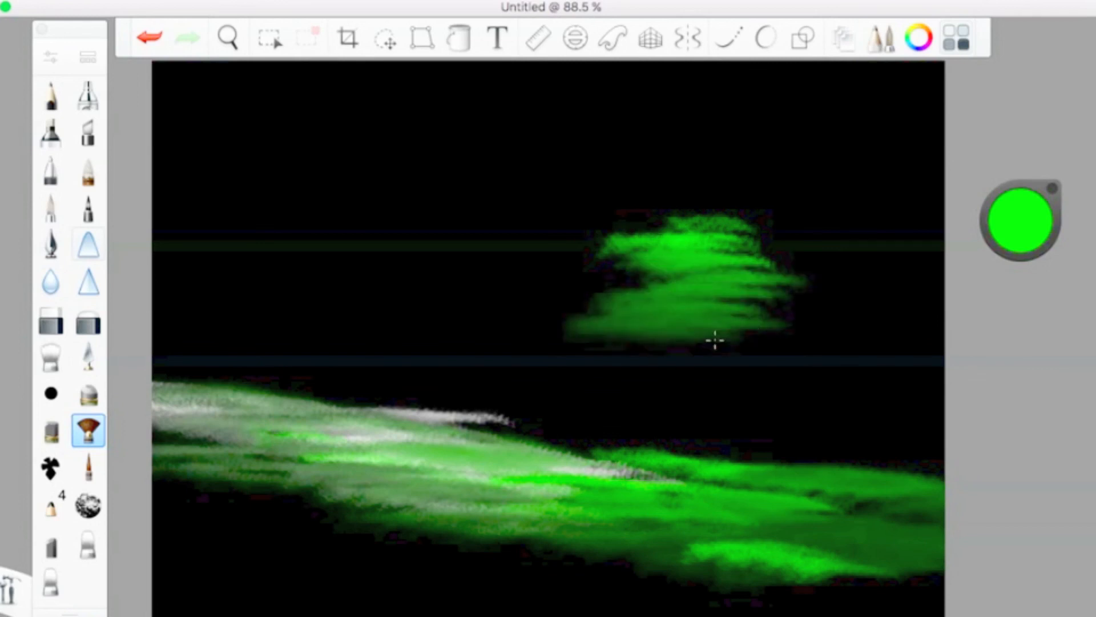
{"action": "mouse_move", "coordinate": [648, 323]}
{"action": "left_mouse_down"}
{"action": "mouse_move", "coordinate": [807, 357]}
{"action": "mouse_move", "coordinate": [624, 344]}
{"action": "mouse_move", "coordinate": [638, 357]}
{"action": "mouse_move", "coordinate": [686, 360]}
{"action": "mouse_move", "coordinate": [555, 362]}
{"action": "mouse_move", "coordinate": [630, 337]}
{"action": "mouse_move", "coordinate": [702, 338]}
{"action": "mouse_move", "coordinate": [605, 357]}
{"action": "mouse_move", "coordinate": [713, 375]}
{"action": "mouse_move", "coordinate": [677, 356]}
{"action": "mouse_move", "coordinate": [714, 355]}
{"action": "mouse_move", "coordinate": [695, 347]}
{"action": "mouse_move", "coordinate": [805, 387]}
{"action": "mouse_move", "coordinate": [639, 393]}
{"action": "left_mouse_up"}
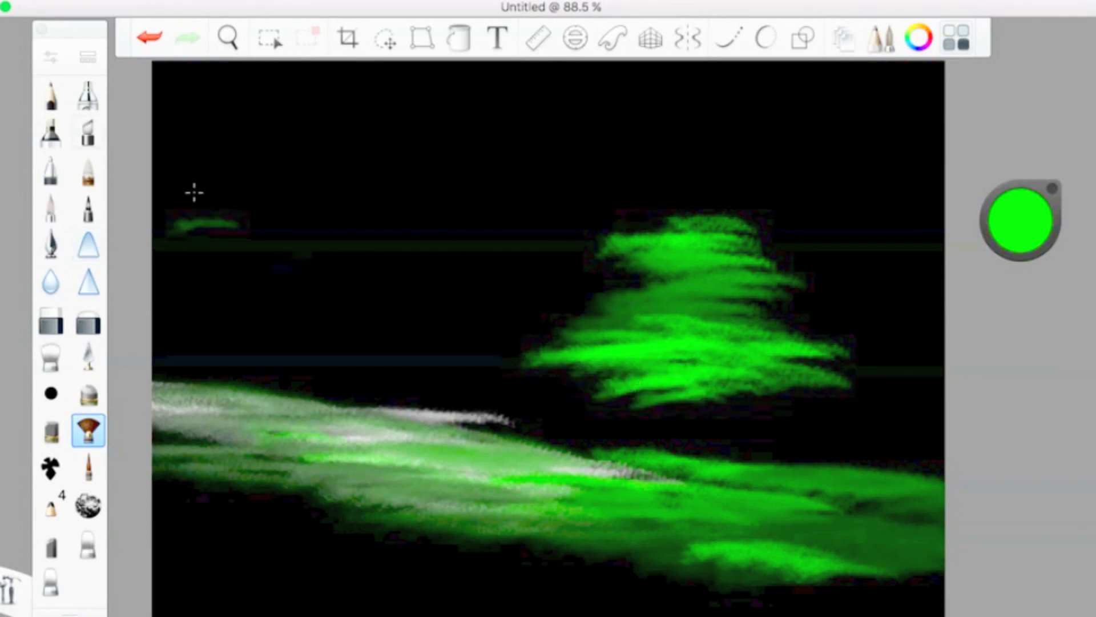
Undo all green and white Fan Brush strokes until the canvas is solid black
{"action": "left_click", "coordinate": [165, 36]}
{"action": "left_click", "coordinate": [166, 35]}
{"action": "left_click", "coordinate": [166, 36]}
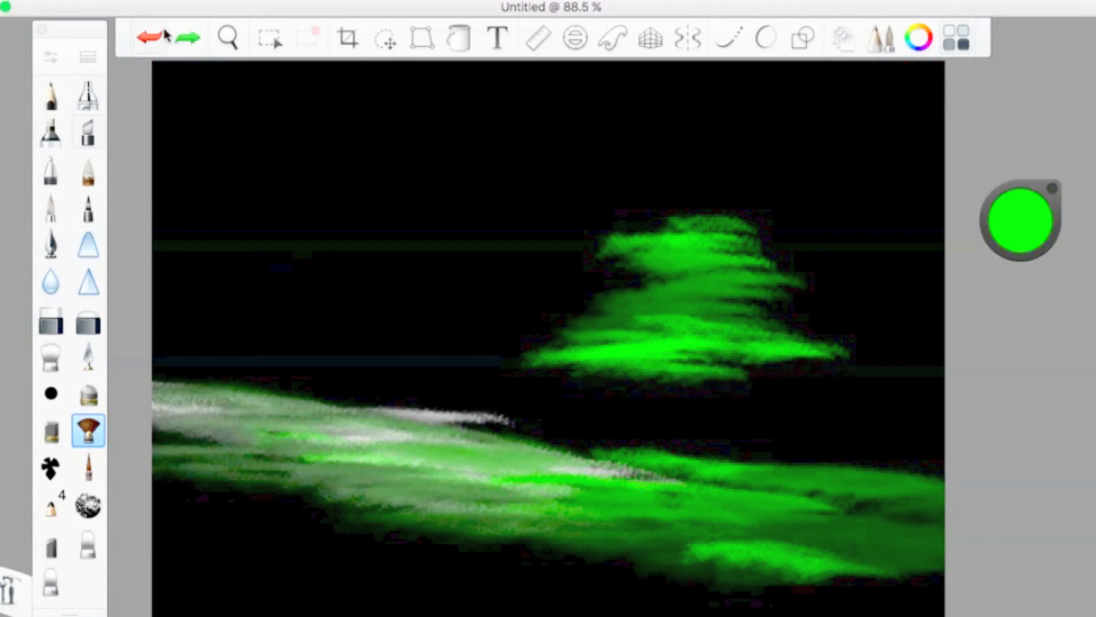
{"action": "left_click", "coordinate": [164, 36]}
{"action": "left_click", "coordinate": [165, 36]}
{"action": "left_click", "coordinate": [166, 36]}
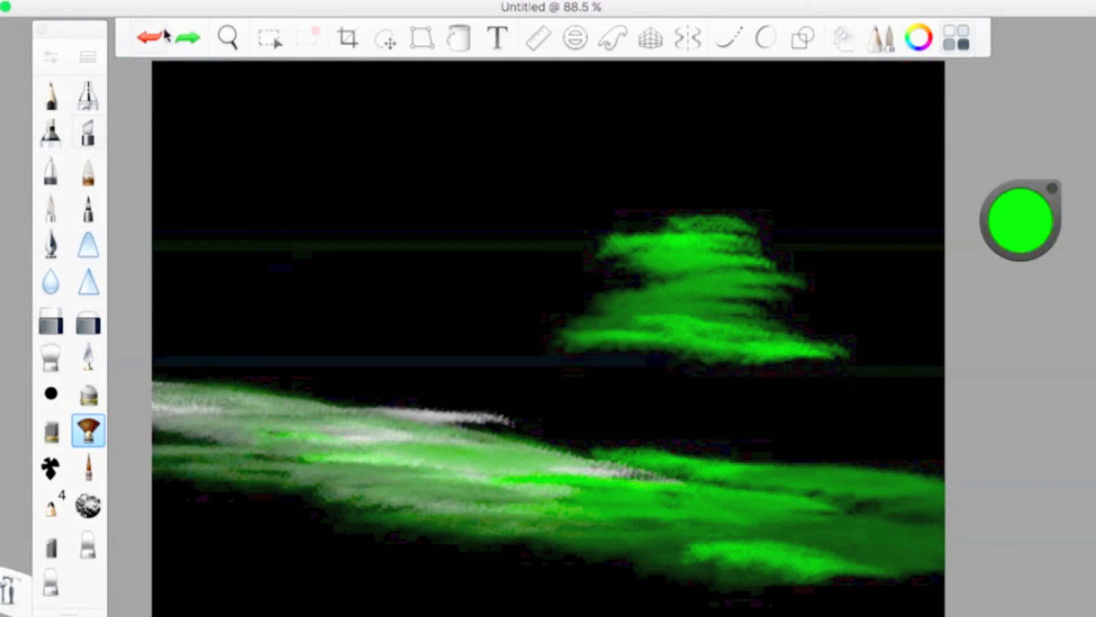
{"action": "left_click", "coordinate": [165, 36]}
{"action": "left_click", "coordinate": [164, 36]}
{"action": "left_click", "coordinate": [163, 36]}
{"action": "left_click", "coordinate": [163, 35]}
{"action": "left_click", "coordinate": [161, 35]}
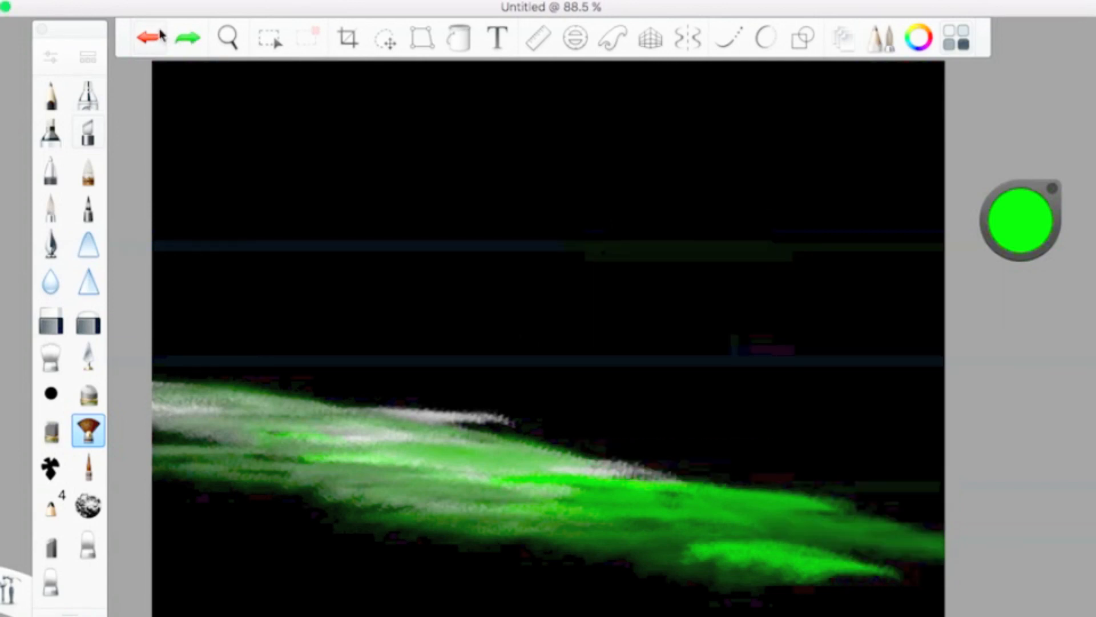
{"action": "left_click", "coordinate": [162, 36]}
{"action": "left_click", "coordinate": [161, 36]}
{"action": "left_click", "coordinate": [161, 36]}
{"action": "left_click", "coordinate": [162, 35]}
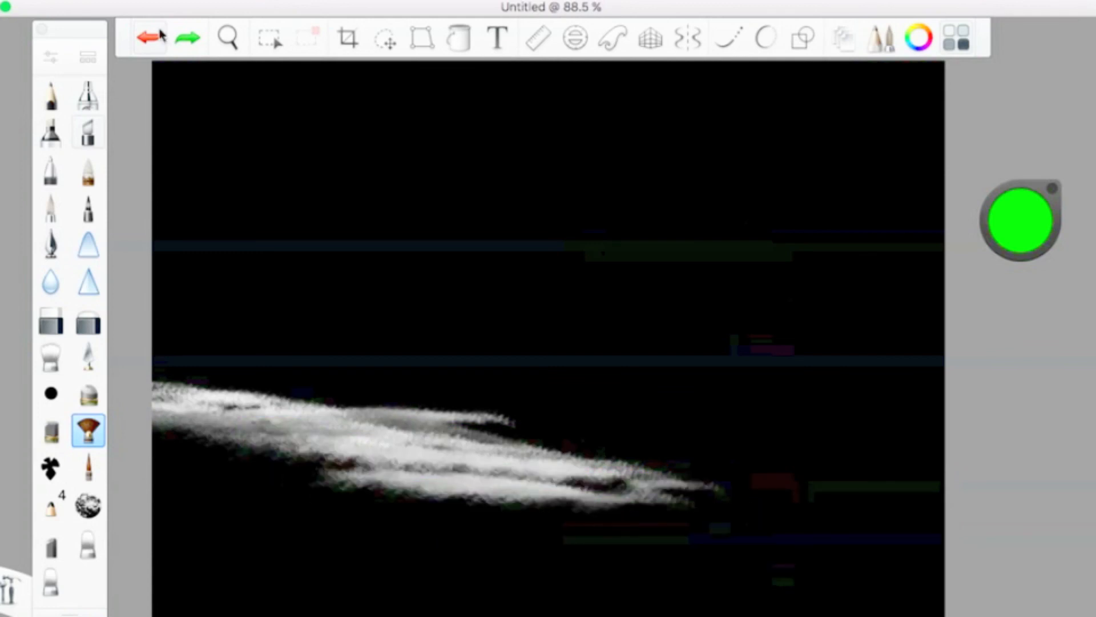
{"action": "left_click", "coordinate": [161, 36]}
{"action": "left_click", "coordinate": [162, 35]}
{"action": "left_click", "coordinate": [162, 36]}
{"action": "left_click", "coordinate": [162, 35]}
{"action": "left_click", "coordinate": [161, 36]}
{"action": "left_click", "coordinate": [162, 36]}
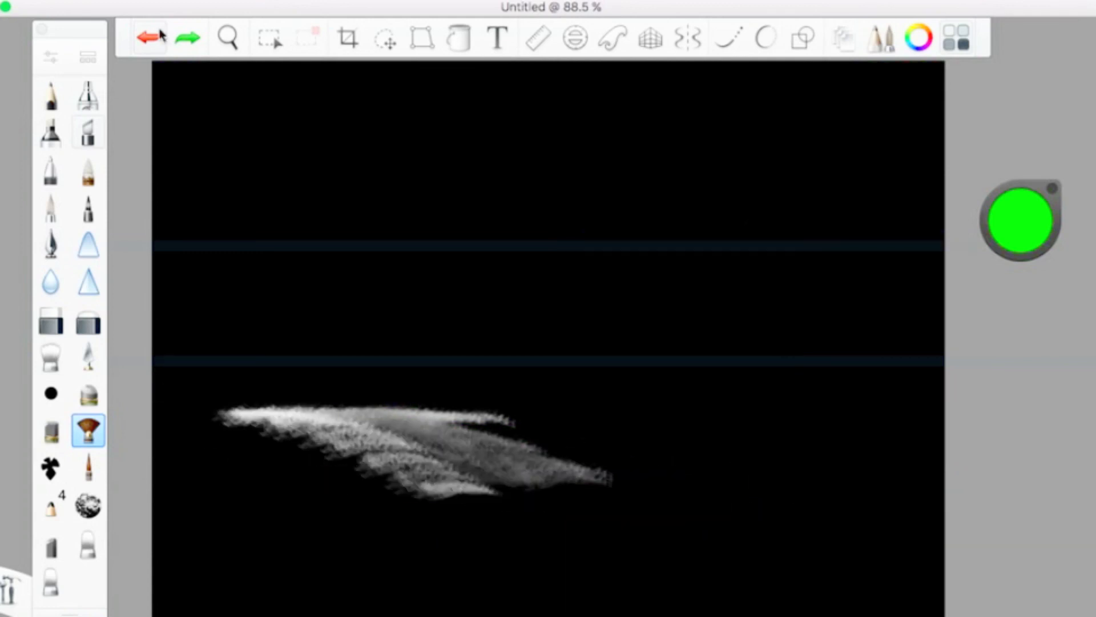
{"action": "left_click", "coordinate": [161, 35]}
{"action": "left_click", "coordinate": [161, 35]}
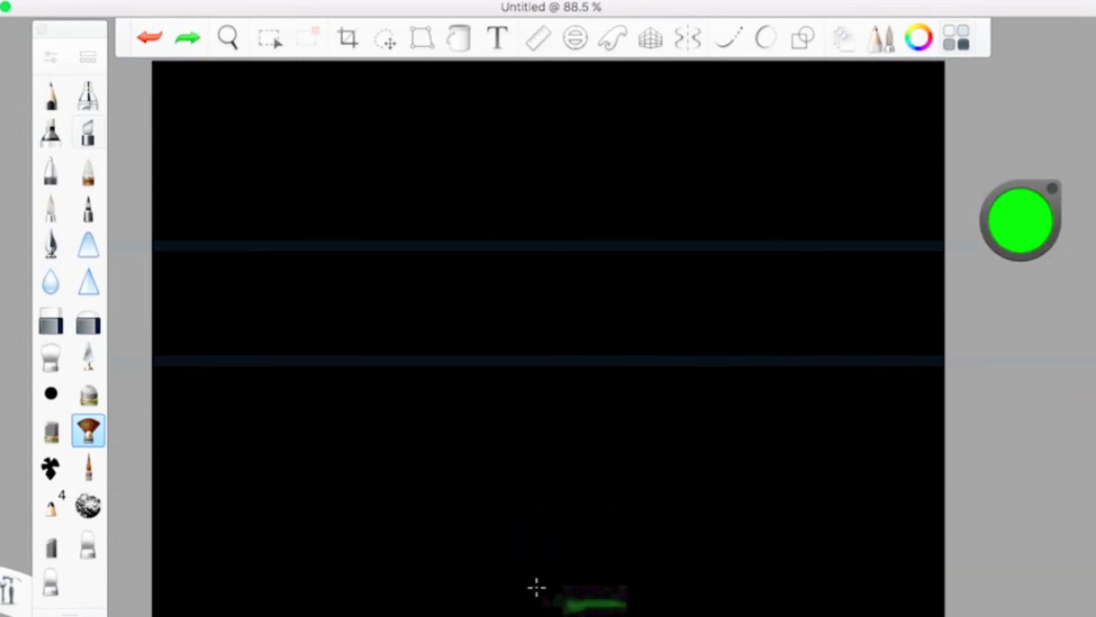
Set the Chinagraph brush to white at size 26.0, test it with overlapping diagonal strokes, and undo them
{"action": "left_click", "coordinate": [63, 474]}
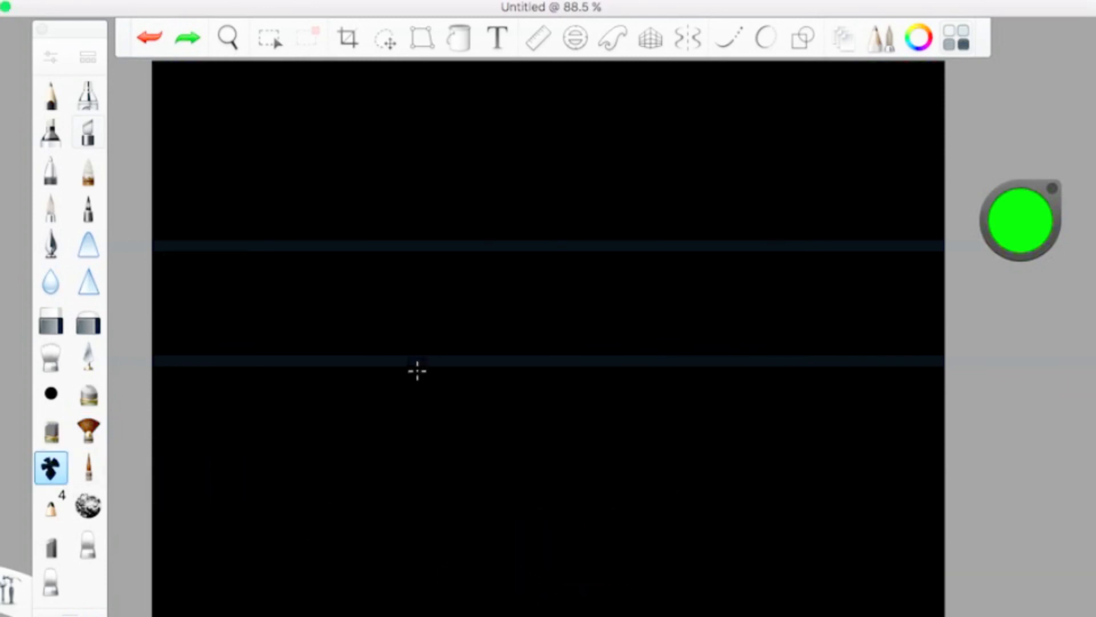
{"action": "left_click", "coordinate": [1025, 220]}
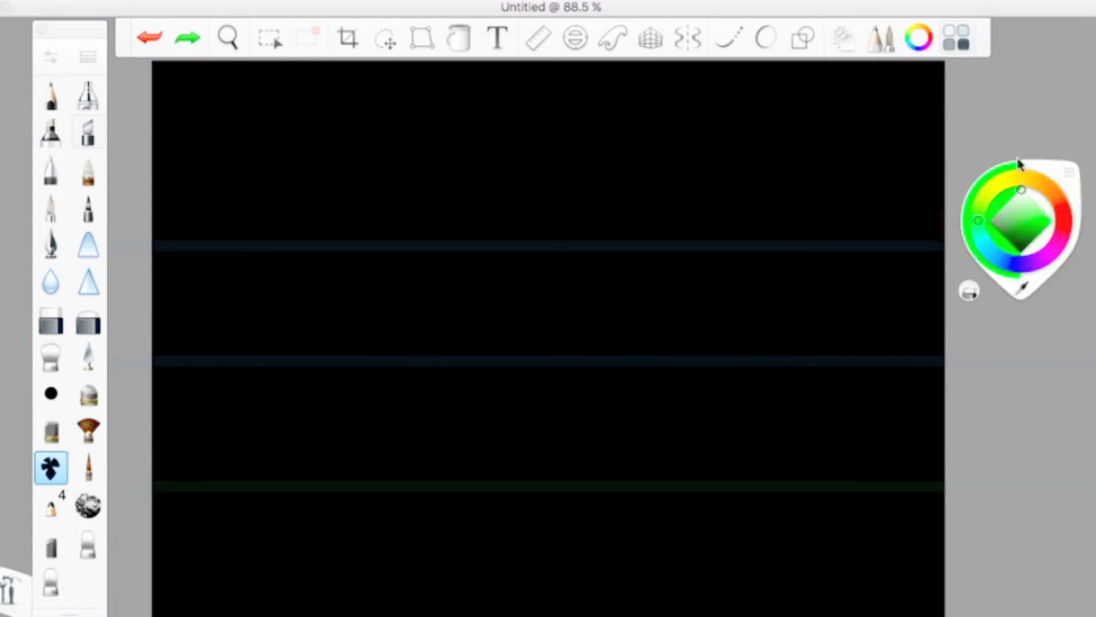
{"action": "left_click", "coordinate": [49, 60]}
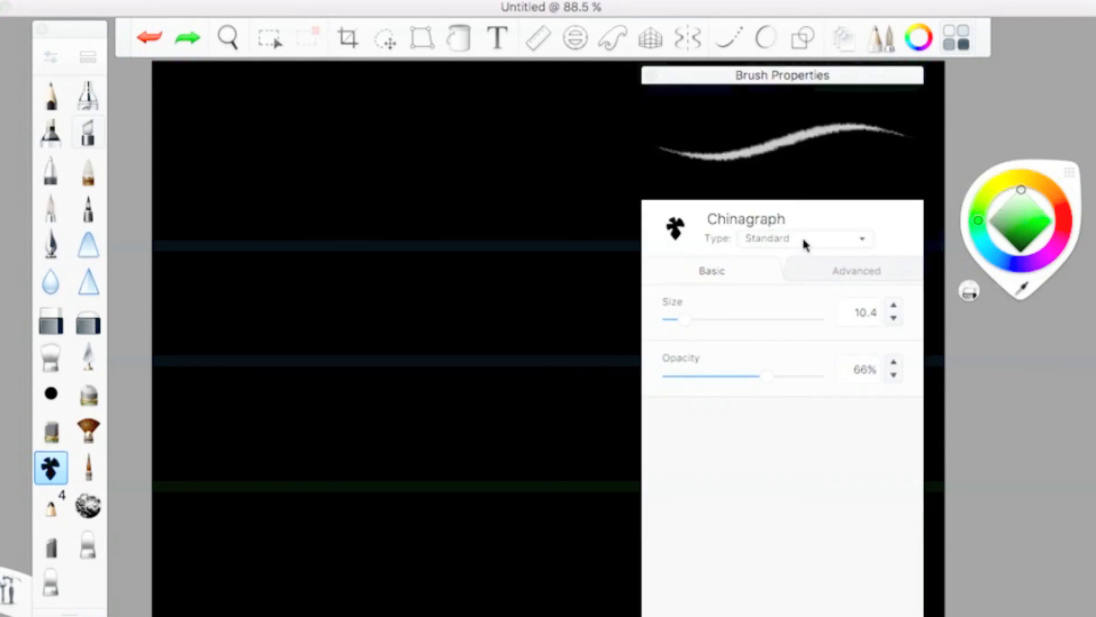
{"action": "left_click", "coordinate": [707, 320]}
{"action": "mouse_move", "coordinate": [220, 269]}
{"action": "left_mouse_down"}
{"action": "mouse_move", "coordinate": [355, 303]}
{"action": "mouse_move", "coordinate": [394, 343]}
{"action": "mouse_move", "coordinate": [269, 300]}
{"action": "mouse_move", "coordinate": [557, 428]}
{"action": "mouse_move", "coordinate": [516, 448]}
{"action": "mouse_move", "coordinate": [217, 273]}
{"action": "mouse_move", "coordinate": [200, 296]}
{"action": "mouse_move", "coordinate": [607, 502]}
{"action": "mouse_move", "coordinate": [250, 344]}
{"action": "left_mouse_up"}
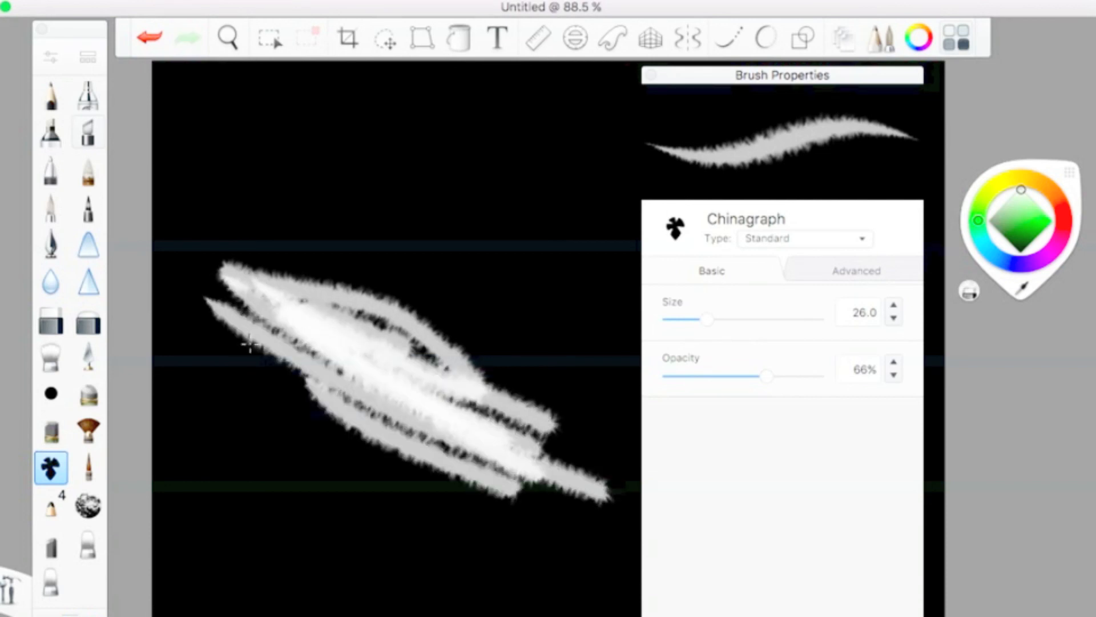
{"action": "left_click", "coordinate": [150, 50]}
{"action": "left_click", "coordinate": [151, 50]}
{"action": "left_click", "coordinate": [151, 51]}
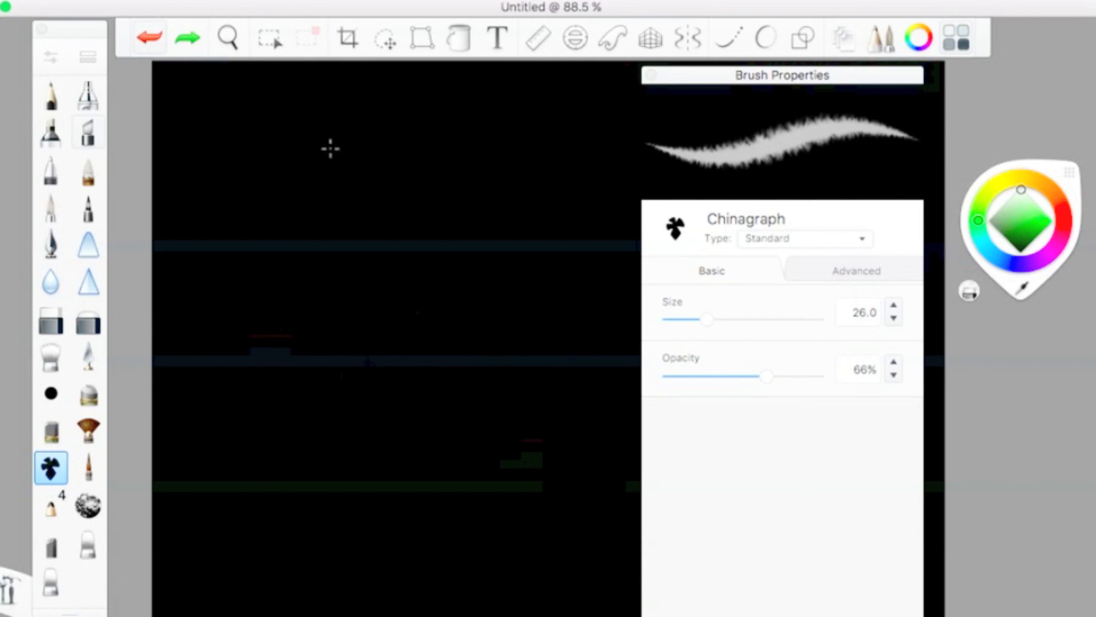
Set the Small Rigger's size to 17.6 and dilution to 2%, and paint a curving white line with overlapping strokes at its lower end
{"action": "left_click", "coordinate": [88, 470]}
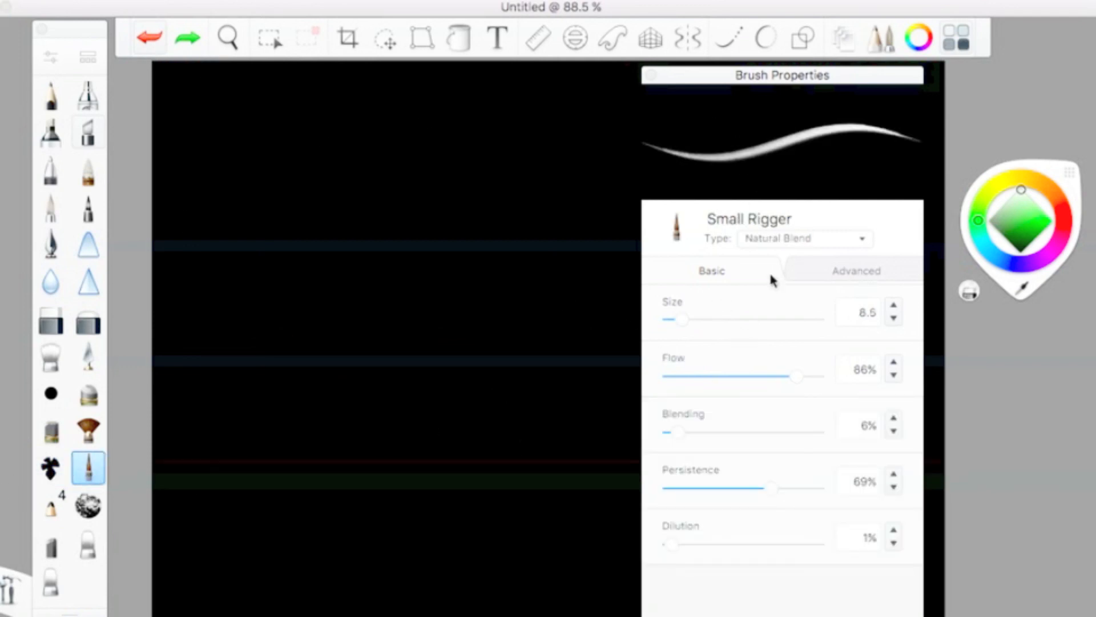
{"action": "left_click", "coordinate": [693, 318]}
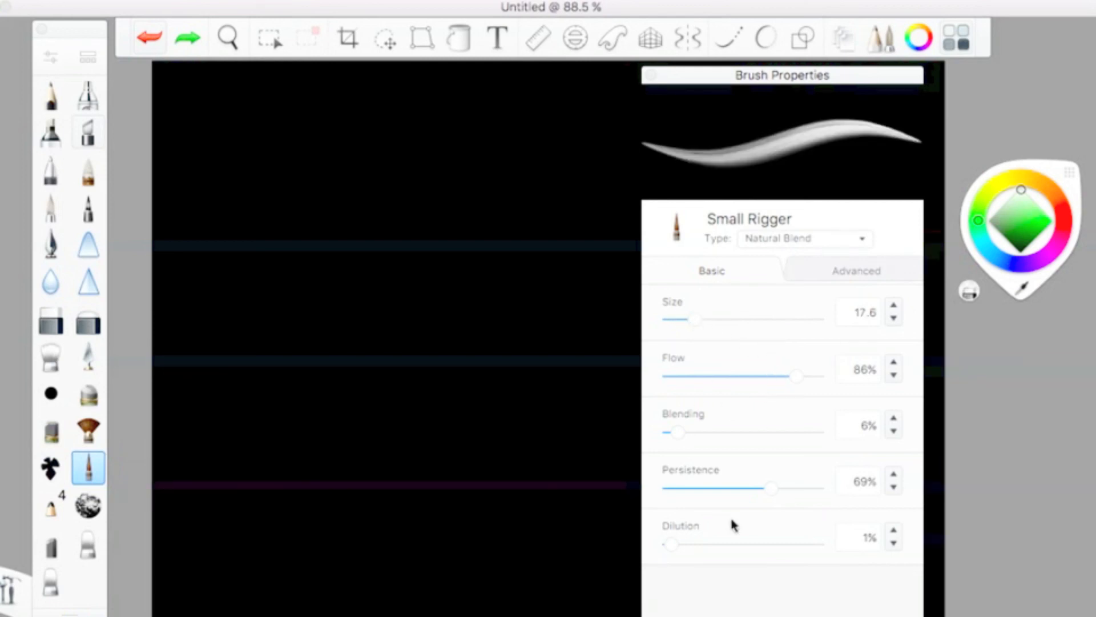
{"action": "left_click", "coordinate": [895, 532]}
{"action": "mouse_move", "coordinate": [350, 270]}
{"action": "left_mouse_down"}
{"action": "mouse_move", "coordinate": [441, 380]}
{"action": "mouse_move", "coordinate": [457, 528]}
{"action": "left_mouse_up"}
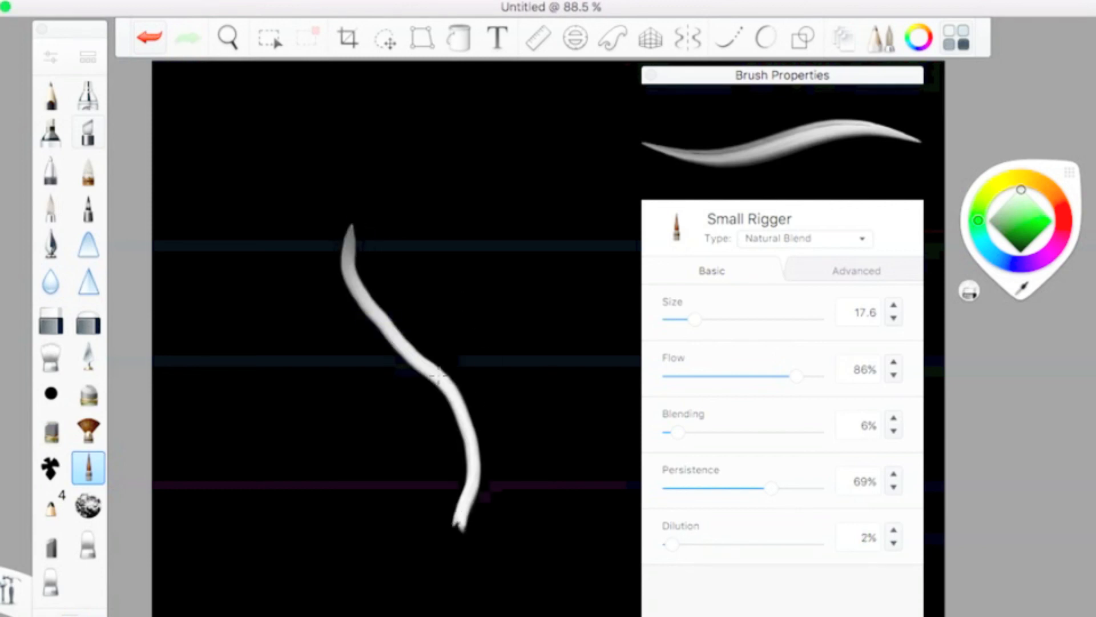
{"action": "left_click_drag", "start_coordinate": [407, 344], "coordinate": [452, 559]}
{"action": "mouse_move", "coordinate": [463, 435]}
{"action": "left_mouse_down"}
{"action": "mouse_move", "coordinate": [450, 544]}
{"action": "mouse_move", "coordinate": [463, 515]}
{"action": "mouse_move", "coordinate": [439, 591]}
{"action": "left_mouse_up"}
{"action": "left_click_drag", "start_coordinate": [485, 485], "coordinate": [402, 597]}
{"action": "left_click_drag", "start_coordinate": [494, 511], "coordinate": [396, 598]}
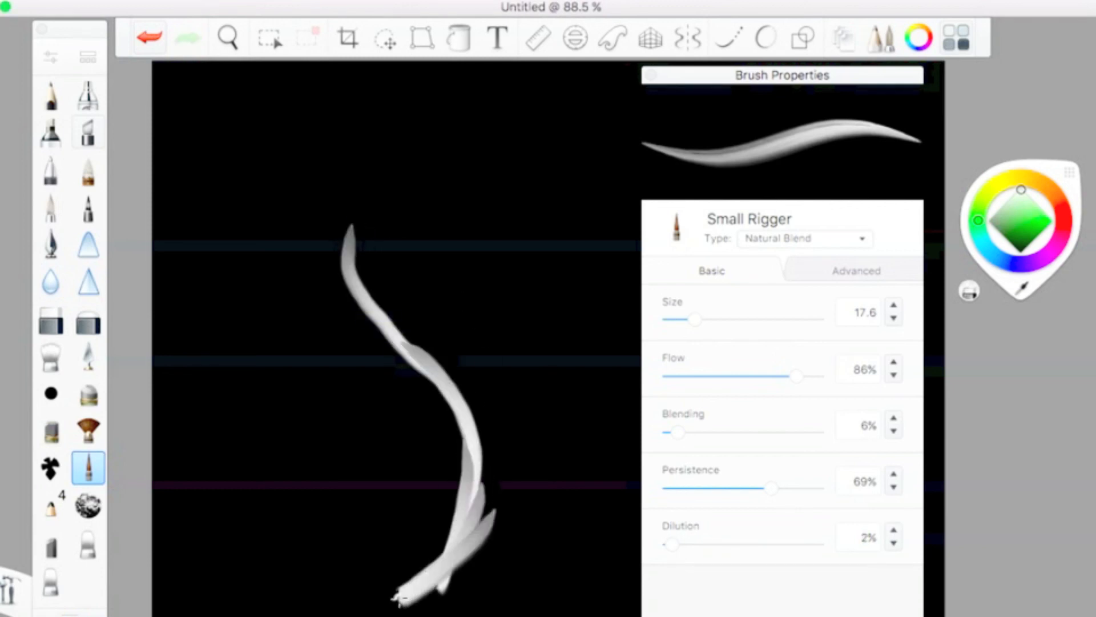
Undo all the Small Rigger strokes
{"action": "left_click", "coordinate": [150, 38]}
{"action": "left_click", "coordinate": [151, 39]}
{"action": "left_click", "coordinate": [150, 38]}
{"action": "left_click", "coordinate": [151, 40]}
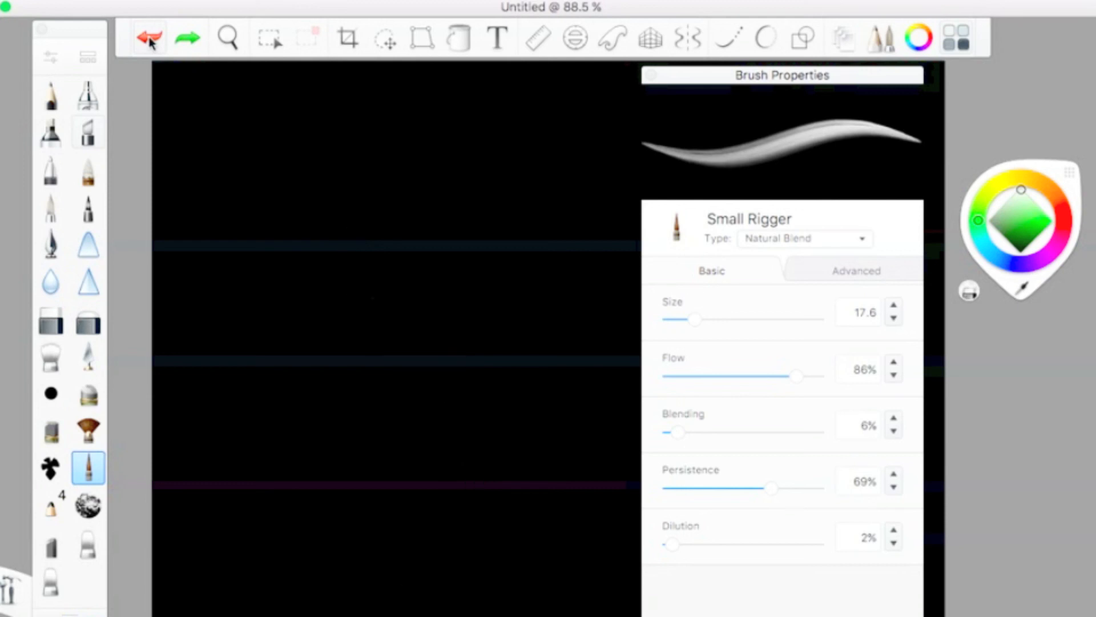
Test Pencil 4 with long overlapping white strokes on the upper half of the canvas, and undo them
{"action": "left_click", "coordinate": [55, 511]}
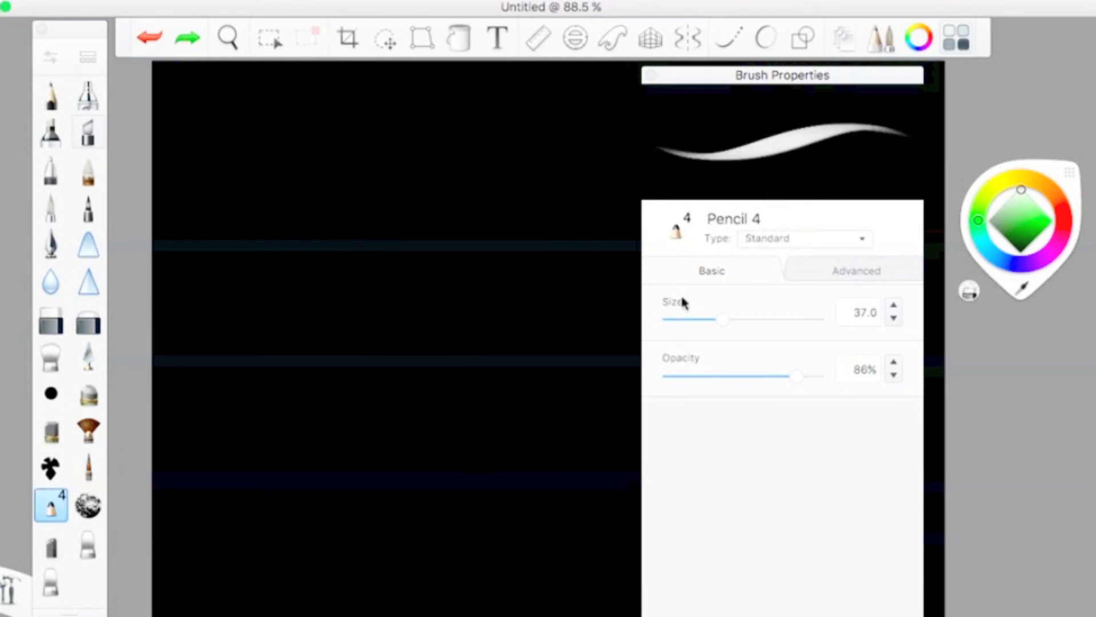
{"action": "mouse_move", "coordinate": [252, 153]}
{"action": "left_mouse_down"}
{"action": "mouse_move", "coordinate": [404, 220]}
{"action": "mouse_move", "coordinate": [594, 218]}
{"action": "mouse_move", "coordinate": [237, 237]}
{"action": "mouse_move", "coordinate": [462, 255]}
{"action": "mouse_move", "coordinate": [520, 272]}
{"action": "left_mouse_up"}
{"action": "mouse_move", "coordinate": [245, 217]}
{"action": "left_mouse_down"}
{"action": "mouse_move", "coordinate": [370, 237]}
{"action": "mouse_move", "coordinate": [565, 306]}
{"action": "mouse_move", "coordinate": [418, 239]}
{"action": "mouse_move", "coordinate": [553, 301]}
{"action": "mouse_move", "coordinate": [539, 315]}
{"action": "mouse_move", "coordinate": [551, 332]}
{"action": "mouse_move", "coordinate": [517, 332]}
{"action": "mouse_move", "coordinate": [536, 350]}
{"action": "mouse_move", "coordinate": [415, 261]}
{"action": "mouse_move", "coordinate": [201, 244]}
{"action": "left_mouse_up"}
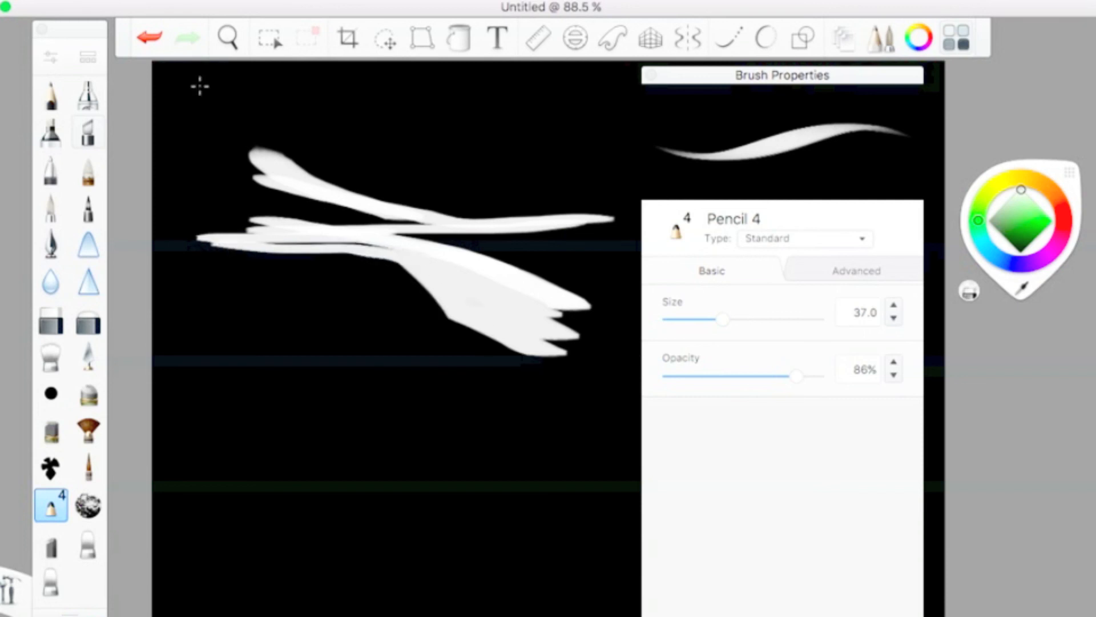
{"action": "left_click", "coordinate": [155, 39]}
{"action": "left_click", "coordinate": [155, 39]}
{"action": "left_click", "coordinate": [155, 38]}
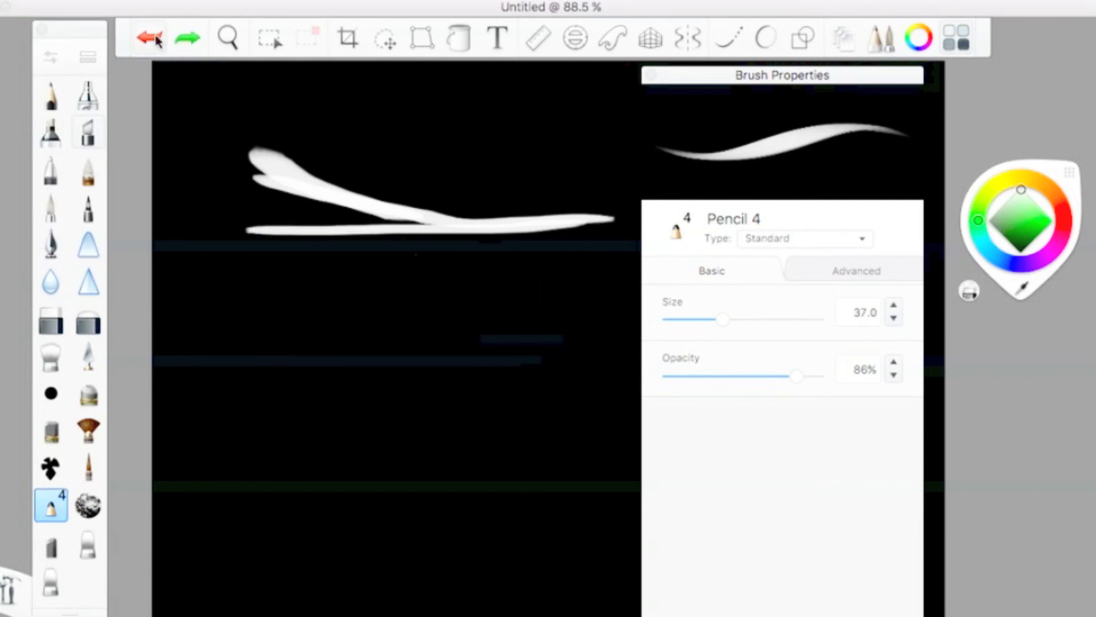
{"action": "left_click", "coordinate": [155, 39]}
{"action": "left_click", "coordinate": [155, 39]}
{"action": "left_click", "coordinate": [156, 39]}
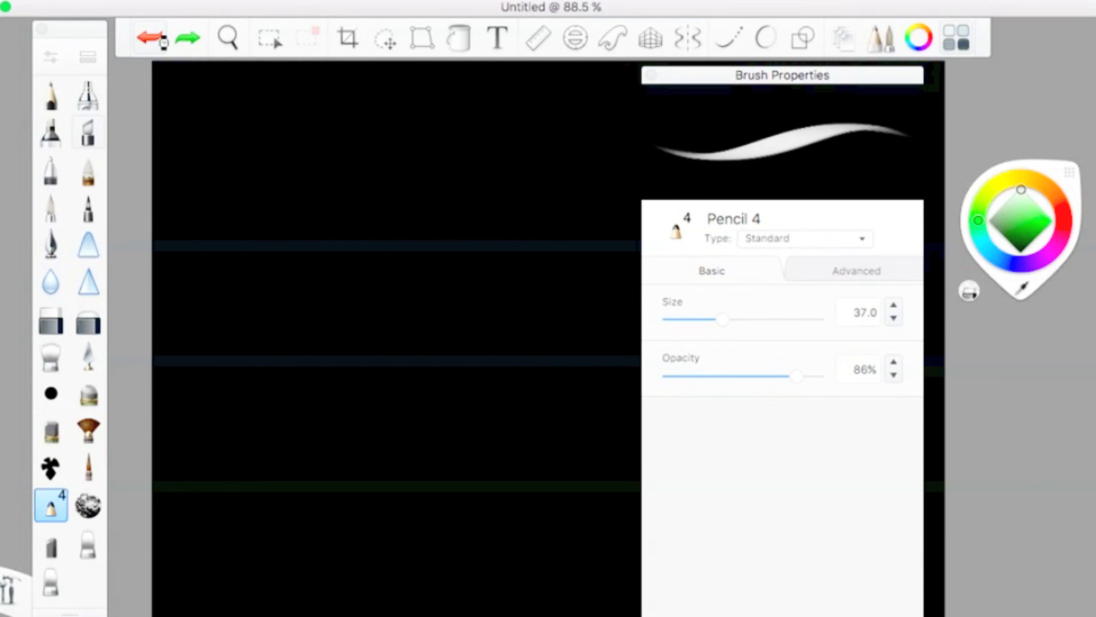
Test the Wax Crayon with a dense textured white patch near the middle of the canvas, and undo it
{"action": "left_click", "coordinate": [89, 511]}
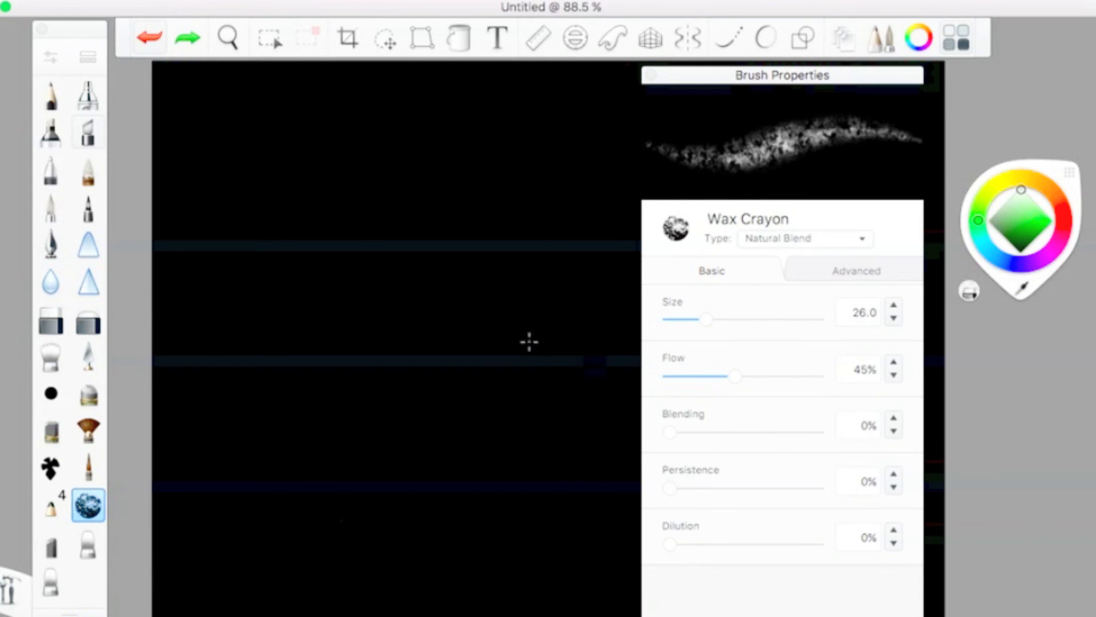
{"action": "mouse_move", "coordinate": [308, 337]}
{"action": "left_mouse_down"}
{"action": "mouse_move", "coordinate": [463, 367]}
{"action": "mouse_move", "coordinate": [487, 410]}
{"action": "mouse_move", "coordinate": [359, 400]}
{"action": "mouse_move", "coordinate": [497, 457]}
{"action": "mouse_move", "coordinate": [378, 471]}
{"action": "mouse_move", "coordinate": [374, 426]}
{"action": "left_mouse_up"}
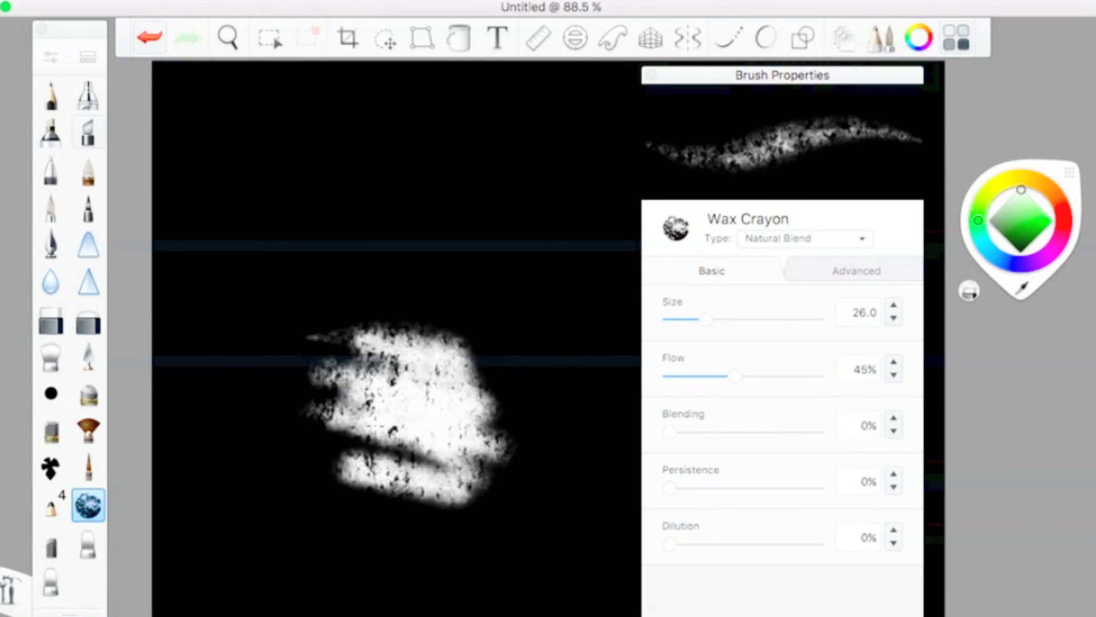
{"action": "left_click", "coordinate": [144, 38]}
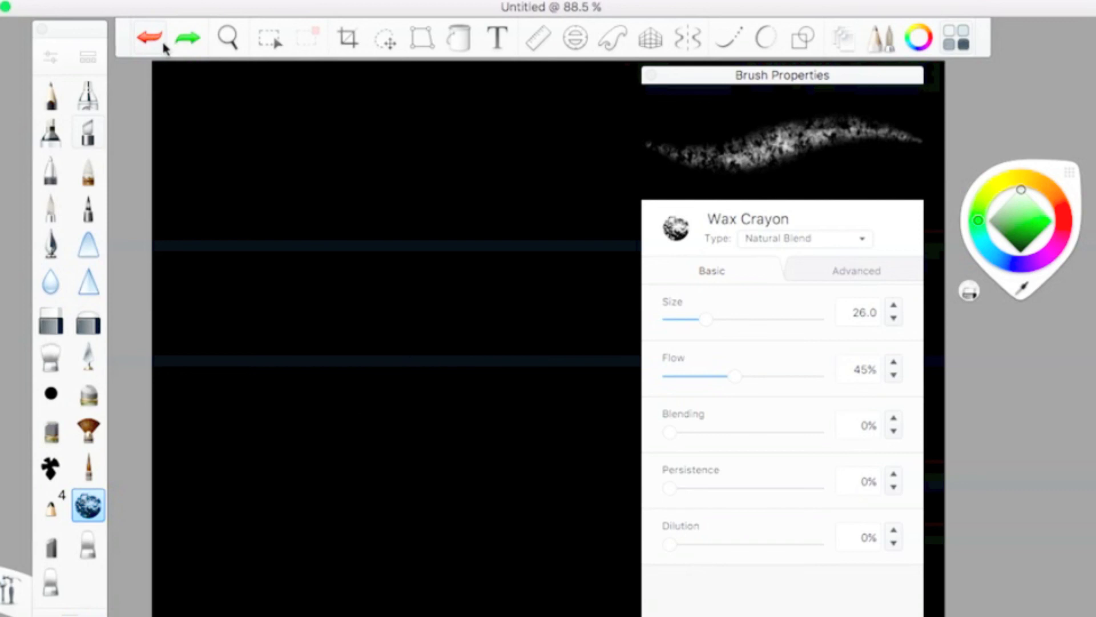
Paint a soft, cloud-like white shape on the black canvas with the Super Soft Blender
{"action": "left_click", "coordinate": [51, 547]}
{"action": "mouse_move", "coordinate": [264, 220]}
{"action": "left_mouse_down"}
{"action": "mouse_move", "coordinate": [450, 282]}
{"action": "mouse_move", "coordinate": [311, 233]}
{"action": "mouse_move", "coordinate": [454, 301]}
{"action": "mouse_move", "coordinate": [296, 255]}
{"action": "mouse_move", "coordinate": [422, 325]}
{"action": "mouse_move", "coordinate": [437, 303]}
{"action": "mouse_move", "coordinate": [405, 270]}
{"action": "mouse_move", "coordinate": [479, 317]}
{"action": "mouse_move", "coordinate": [435, 322]}
{"action": "mouse_move", "coordinate": [451, 334]}
{"action": "mouse_move", "coordinate": [382, 317]}
{"action": "mouse_move", "coordinate": [380, 329]}
{"action": "mouse_move", "coordinate": [344, 335]}
{"action": "mouse_move", "coordinate": [374, 357]}
{"action": "mouse_move", "coordinate": [373, 380]}
{"action": "mouse_move", "coordinate": [306, 378]}
{"action": "left_mouse_up"}
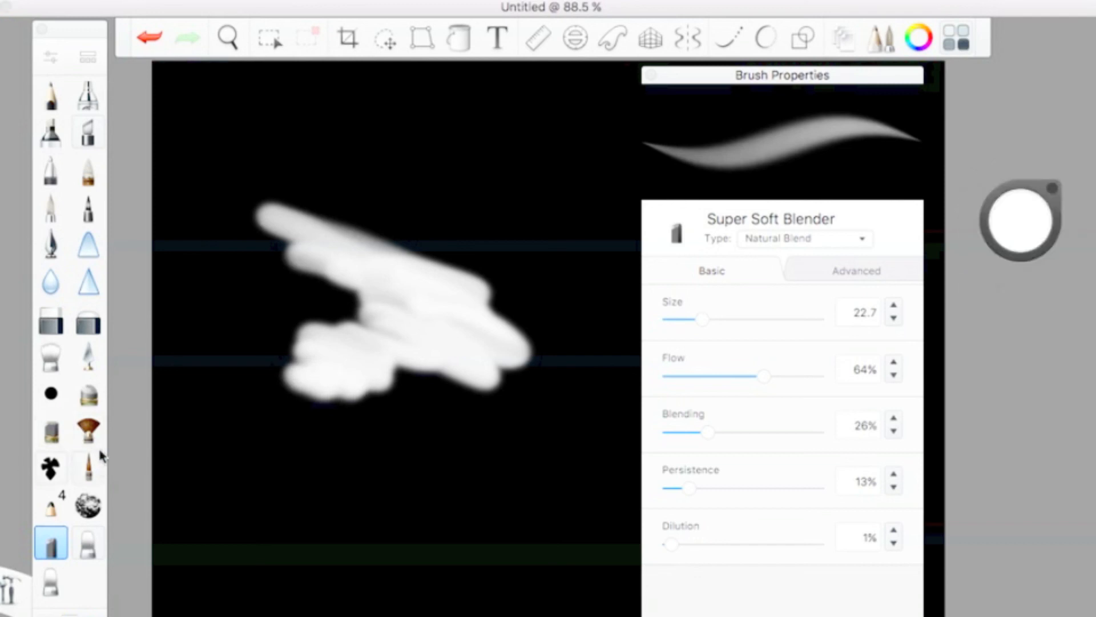
Set the Small Rigger's size to 10.4 and paint a thin white stem from the soft shape down to the canvas's lower edge
{"action": "left_click", "coordinate": [88, 467]}
{"action": "left_click", "coordinate": [52, 59]}
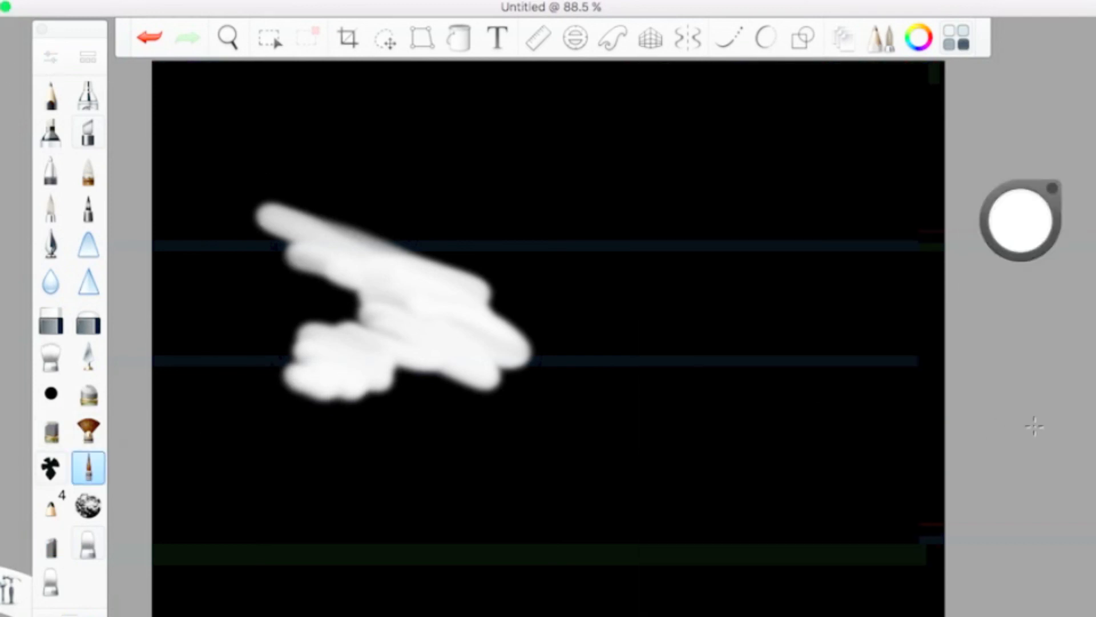
{"action": "left_click", "coordinate": [51, 59]}
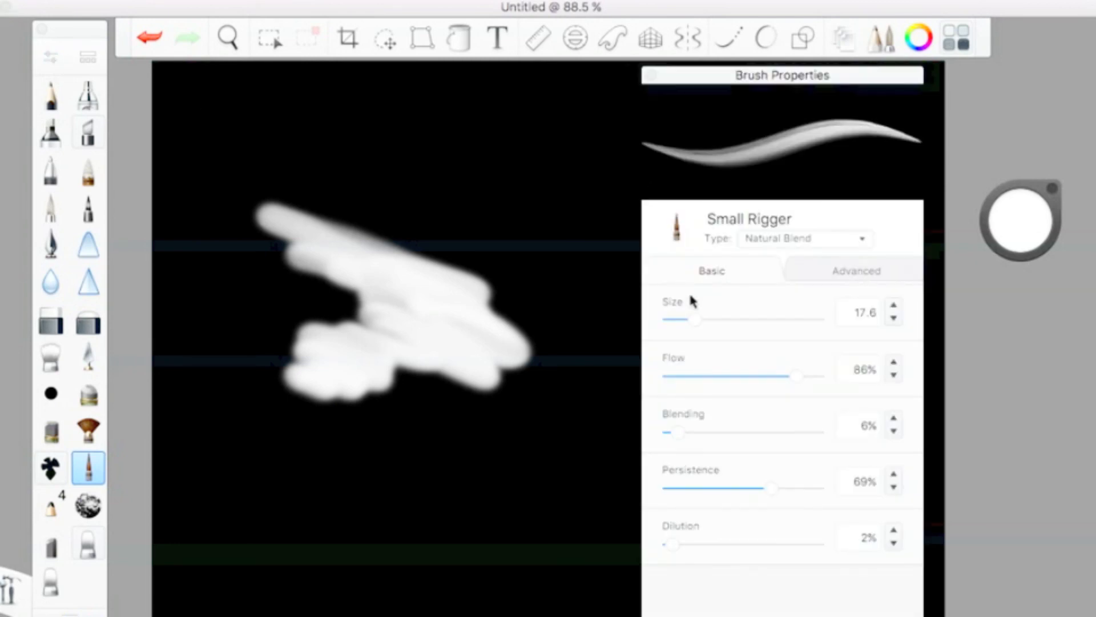
{"action": "left_click_drag", "start_coordinate": [695, 318], "coordinate": [684, 320]}
{"action": "left_click_drag", "start_coordinate": [425, 363], "coordinate": [484, 488]}
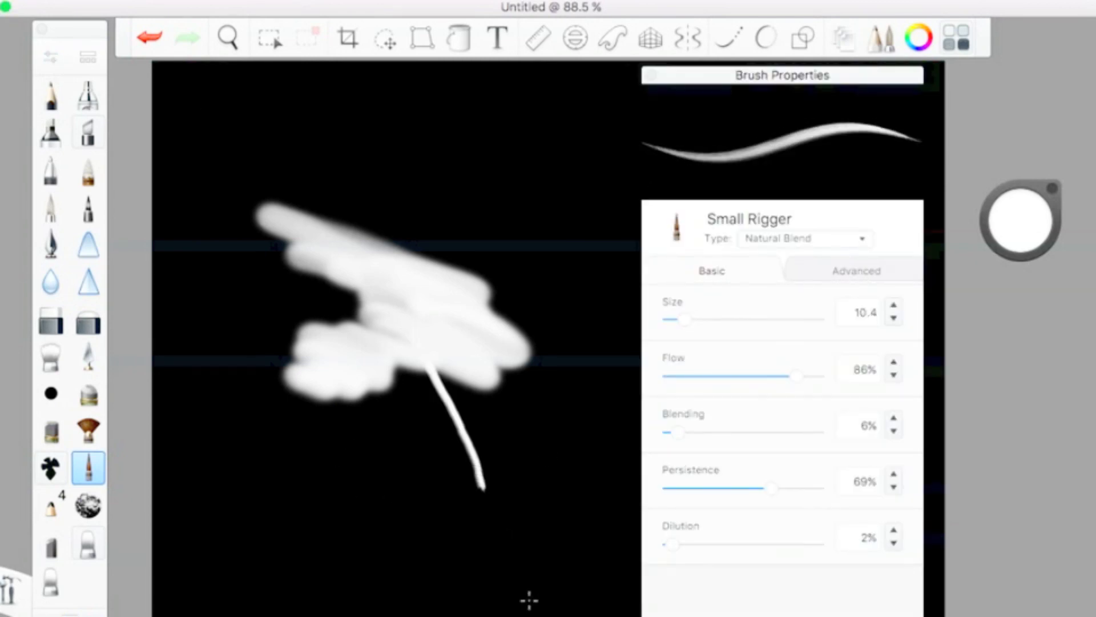
{"action": "left_click_drag", "start_coordinate": [529, 599], "coordinate": [531, 609]}
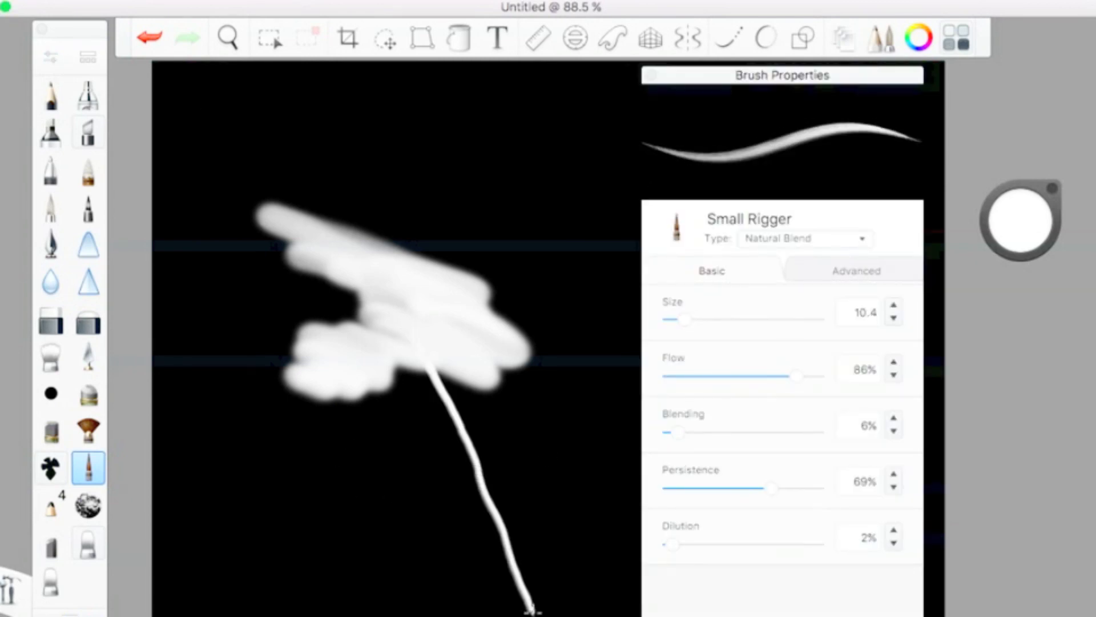
Set the Super Soft Blender's size to 52.5 and undo the soft white shape and its stem
{"action": "left_click", "coordinate": [54, 545]}
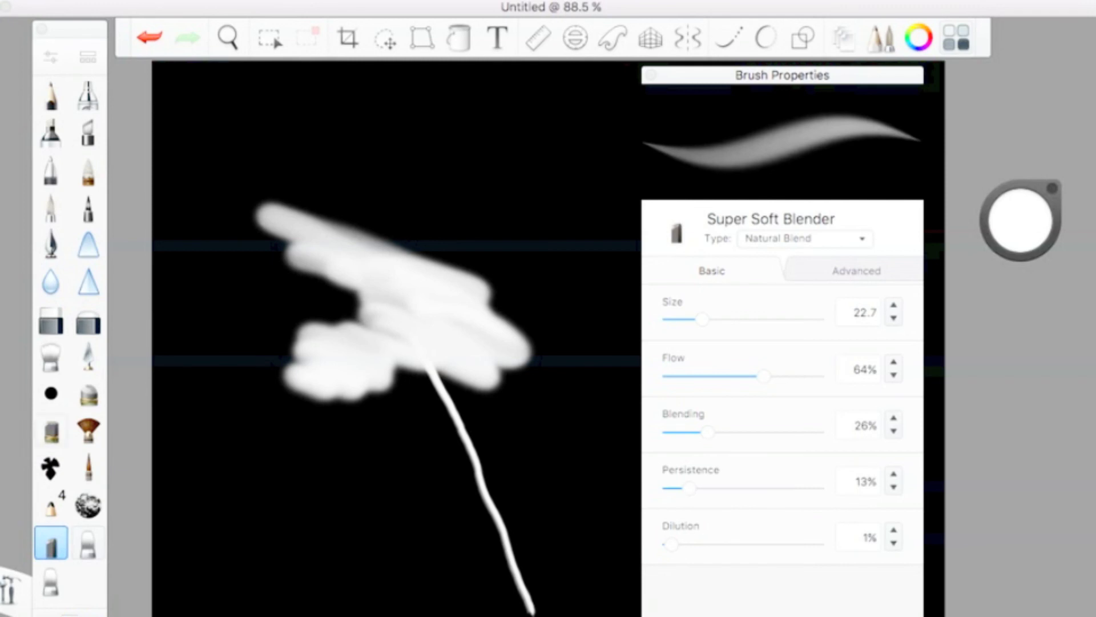
{"action": "left_click", "coordinate": [51, 57]}
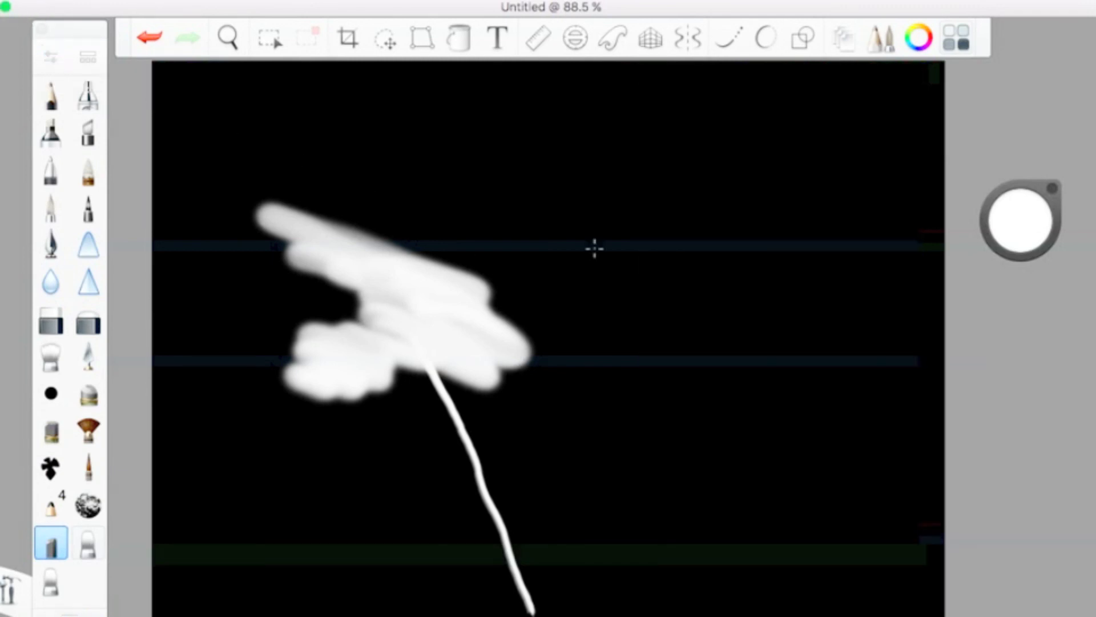
{"action": "left_click", "coordinate": [57, 64]}
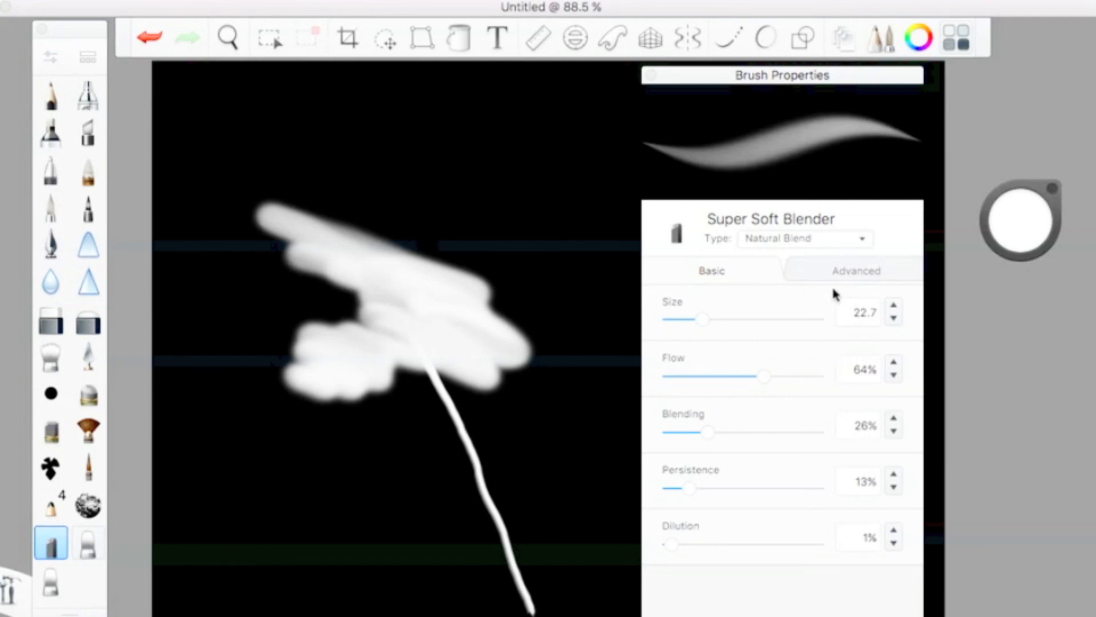
{"action": "left_click", "coordinate": [739, 319]}
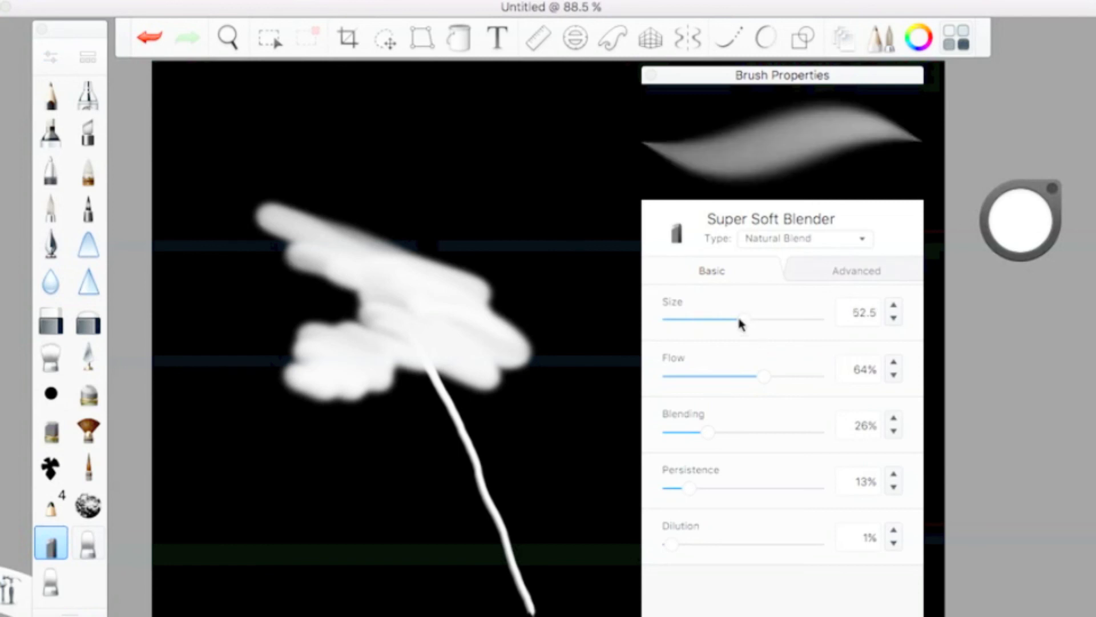
{"action": "left_click", "coordinate": [155, 43]}
{"action": "left_click", "coordinate": [156, 43]}
{"action": "left_click", "coordinate": [155, 43]}
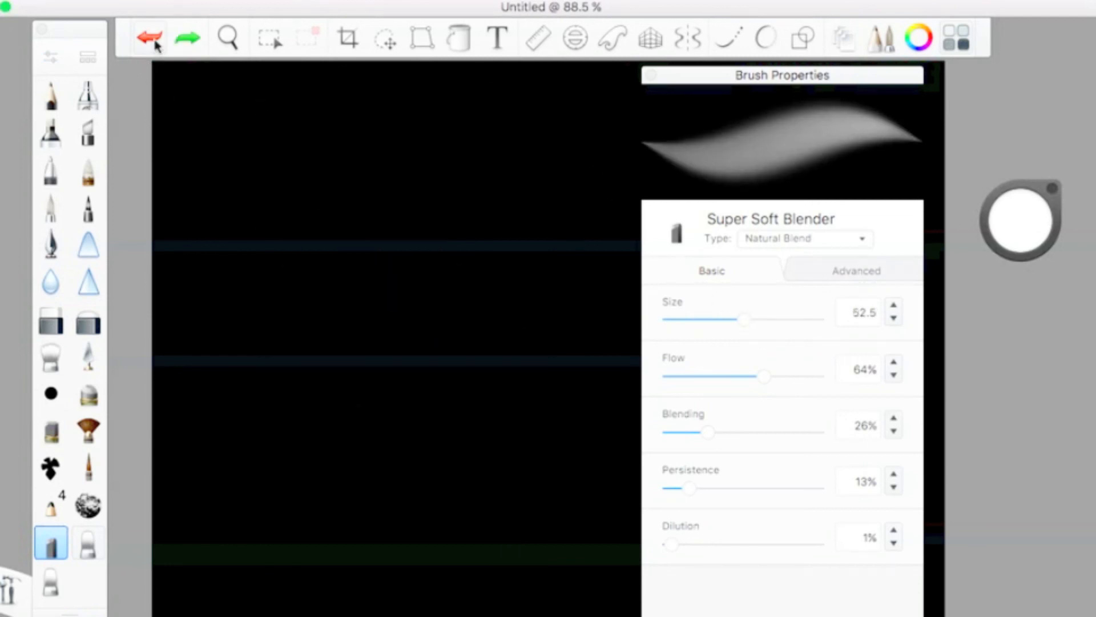
Paint a thin white stem with the Small Rigger and cover its upper end with a rounded puff using the Super Soft Blender
{"action": "left_click", "coordinate": [89, 467]}
{"action": "left_click_drag", "start_coordinate": [361, 374], "coordinate": [445, 579]}
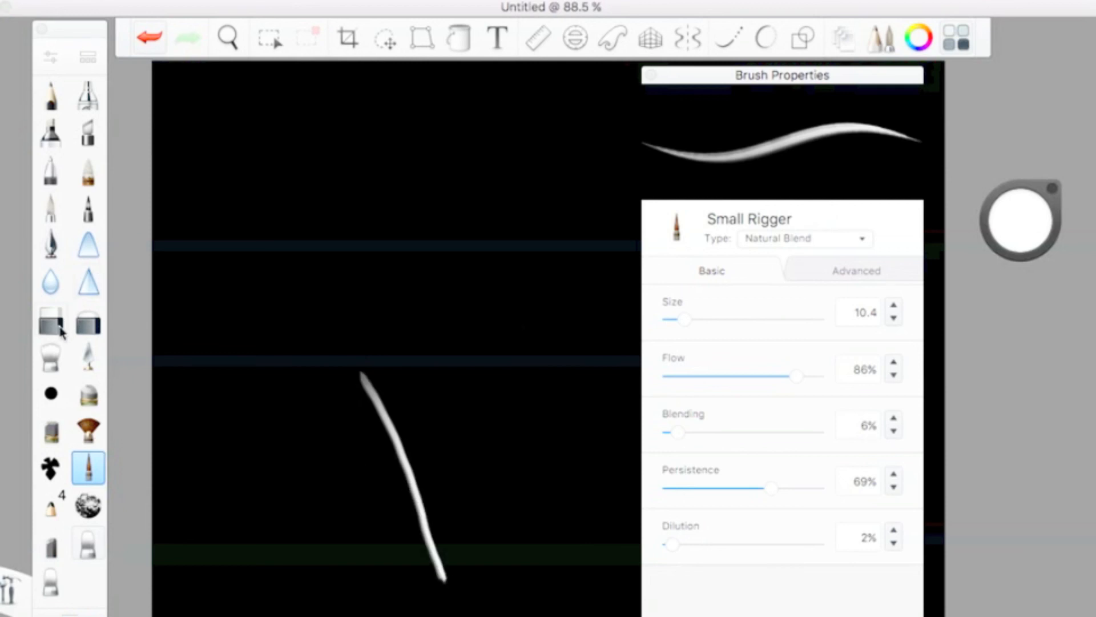
{"action": "left_click", "coordinate": [52, 548]}
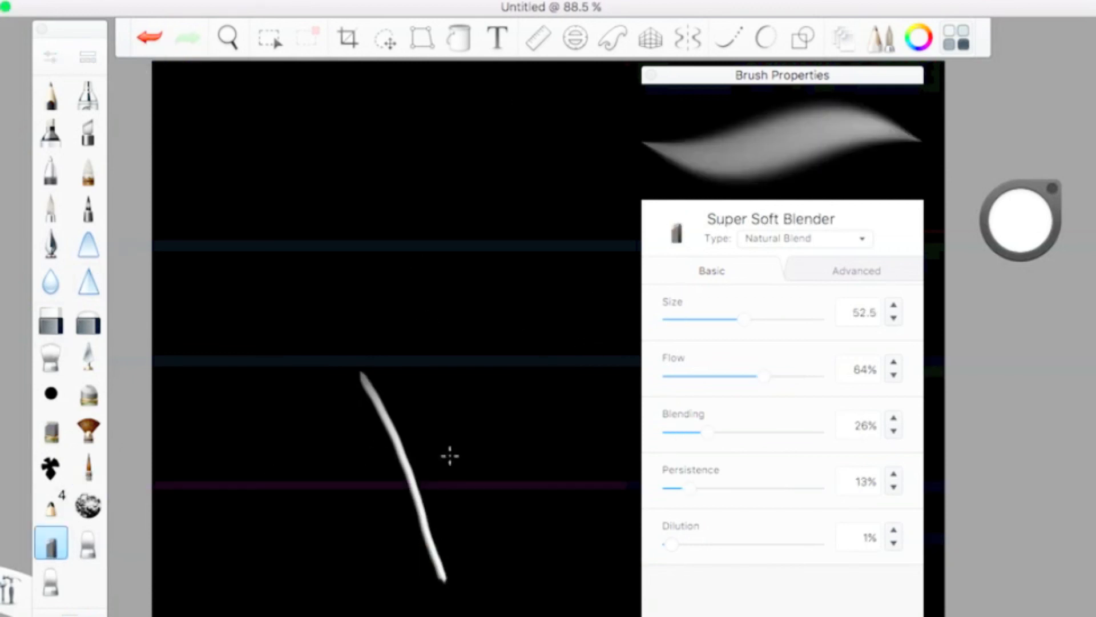
{"action": "mouse_move", "coordinate": [410, 359]}
{"action": "left_mouse_down"}
{"action": "mouse_move", "coordinate": [331, 352]}
{"action": "mouse_move", "coordinate": [355, 355]}
{"action": "mouse_move", "coordinate": [359, 327]}
{"action": "mouse_move", "coordinate": [373, 338]}
{"action": "mouse_move", "coordinate": [450, 328]}
{"action": "mouse_move", "coordinate": [401, 328]}
{"action": "mouse_move", "coordinate": [437, 360]}
{"action": "mouse_move", "coordinate": [369, 365]}
{"action": "mouse_move", "coordinate": [361, 337]}
{"action": "mouse_move", "coordinate": [319, 310]}
{"action": "mouse_move", "coordinate": [331, 277]}
{"action": "mouse_move", "coordinate": [310, 332]}
{"action": "mouse_move", "coordinate": [358, 395]}
{"action": "mouse_move", "coordinate": [353, 425]}
{"action": "mouse_move", "coordinate": [357, 399]}
{"action": "mouse_move", "coordinate": [337, 419]}
{"action": "mouse_move", "coordinate": [306, 404]}
{"action": "left_mouse_up"}
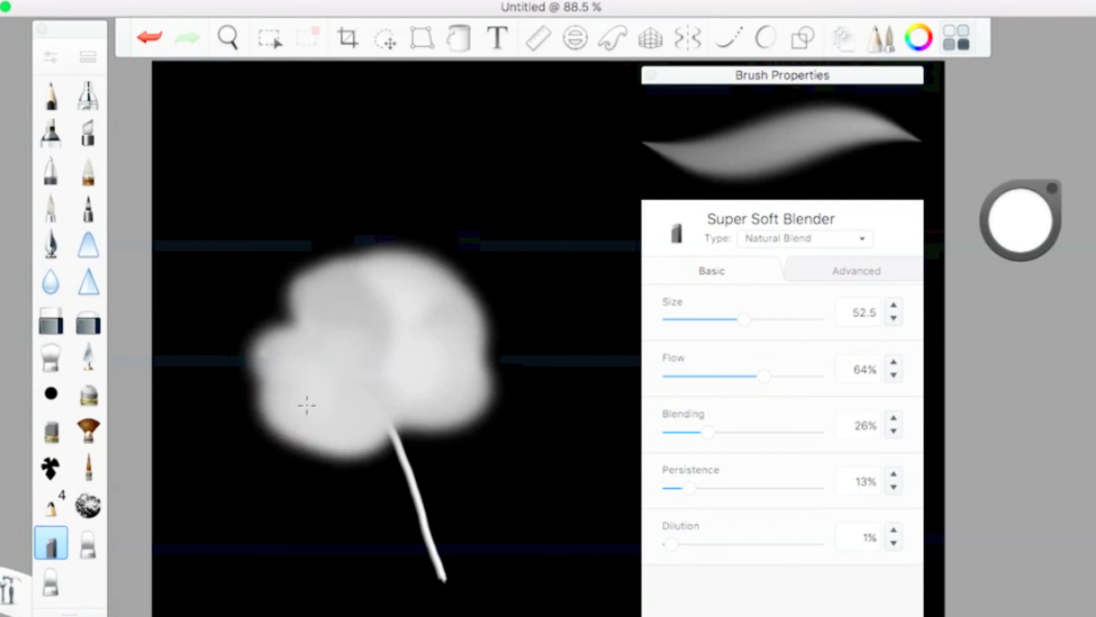
Set the Super Soft Blender's flow to 100% and dilution to 0%, and paint solid white over the puff
{"action": "left_click_drag", "start_coordinate": [820, 379], "coordinate": [828, 377]}
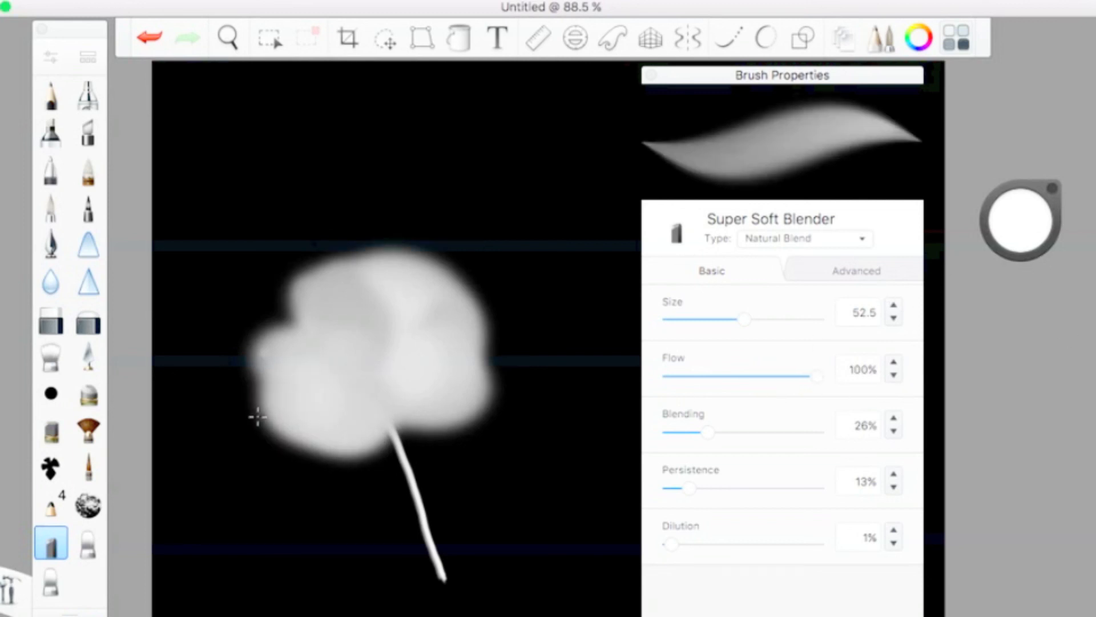
{"action": "left_click_drag", "start_coordinate": [668, 542], "coordinate": [661, 544]}
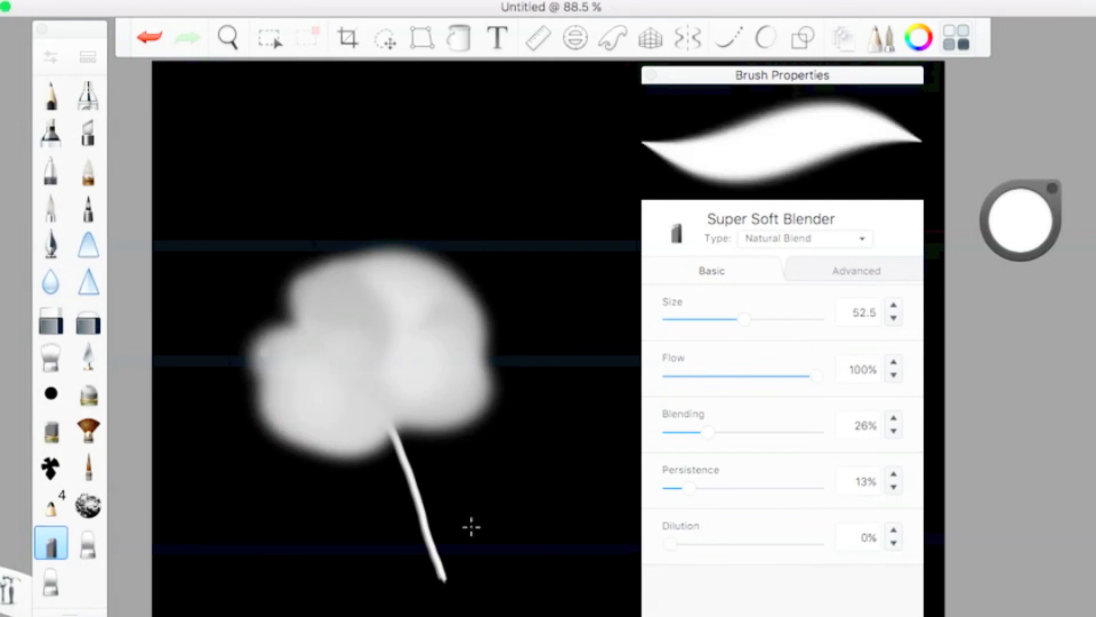
{"action": "mouse_move", "coordinate": [288, 400]}
{"action": "left_mouse_down"}
{"action": "mouse_move", "coordinate": [335, 375]}
{"action": "mouse_move", "coordinate": [378, 318]}
{"action": "mouse_move", "coordinate": [403, 312]}
{"action": "mouse_move", "coordinate": [439, 347]}
{"action": "mouse_move", "coordinate": [447, 390]}
{"action": "mouse_move", "coordinate": [411, 383]}
{"action": "mouse_move", "coordinate": [380, 340]}
{"action": "mouse_move", "coordinate": [331, 308]}
{"action": "mouse_move", "coordinate": [296, 343]}
{"action": "left_mouse_up"}
{"action": "left_click_drag", "start_coordinate": [370, 431], "coordinate": [285, 463]}
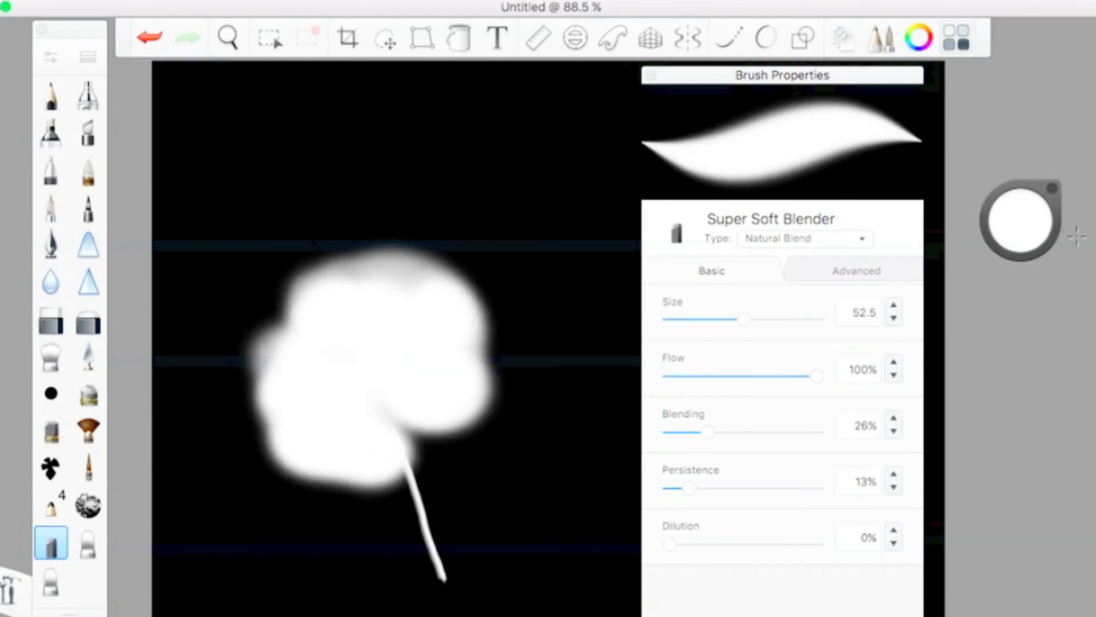
Choose a medium green and paint soft green blobs over the white puff with the Super Soft Blender
{"action": "left_click", "coordinate": [1021, 220]}
{"action": "left_click", "coordinate": [1036, 222]}
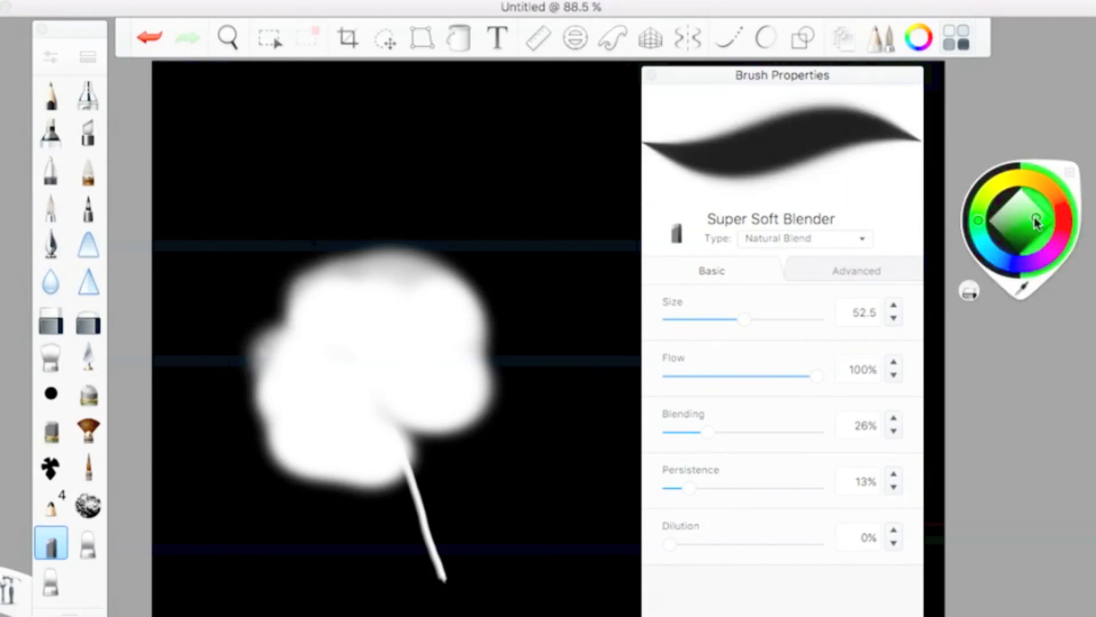
{"action": "left_click_drag", "start_coordinate": [1037, 222], "coordinate": [1037, 237]}
{"action": "mouse_move", "coordinate": [482, 326]}
{"action": "left_mouse_down"}
{"action": "mouse_move", "coordinate": [473, 321]}
{"action": "mouse_move", "coordinate": [458, 382]}
{"action": "mouse_move", "coordinate": [431, 368]}
{"action": "left_mouse_up"}
{"action": "mouse_move", "coordinate": [408, 280]}
{"action": "left_mouse_down"}
{"action": "mouse_move", "coordinate": [383, 251]}
{"action": "mouse_move", "coordinate": [369, 332]}
{"action": "mouse_move", "coordinate": [351, 326]}
{"action": "mouse_move", "coordinate": [396, 436]}
{"action": "left_mouse_up"}
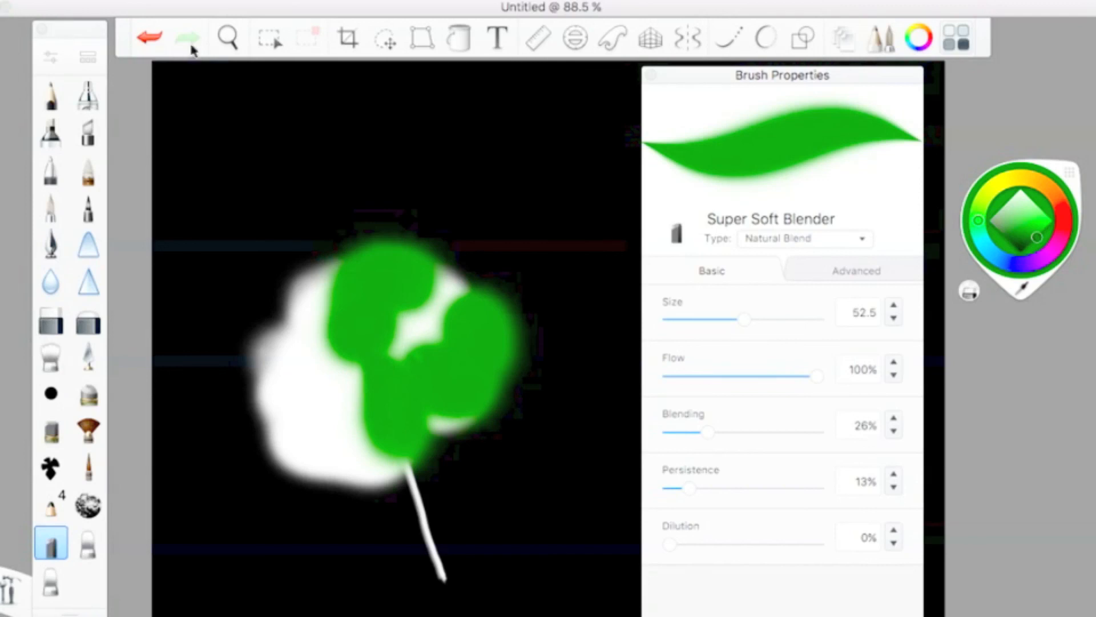
Undo all the green and white strokes back to the plain black canvas and set the colour to white
{"action": "left_click", "coordinate": [152, 42]}
{"action": "left_click", "coordinate": [152, 43]}
{"action": "left_click", "coordinate": [152, 42]}
{"action": "left_click", "coordinate": [152, 42]}
{"action": "left_click", "coordinate": [152, 42]}
{"action": "left_click", "coordinate": [152, 42]}
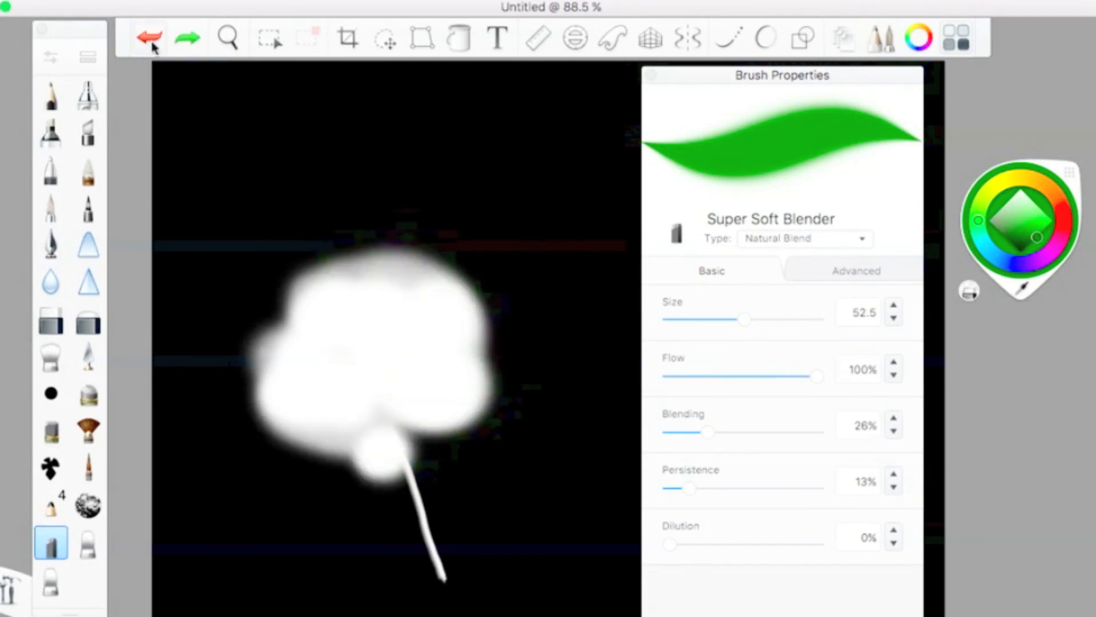
{"action": "left_click", "coordinate": [152, 43]}
{"action": "left_click", "coordinate": [151, 42]}
{"action": "left_click", "coordinate": [152, 42]}
{"action": "left_click", "coordinate": [152, 42]}
{"action": "left_click", "coordinate": [152, 43]}
{"action": "left_click", "coordinate": [152, 42]}
{"action": "left_click", "coordinate": [152, 43]}
{"action": "left_click", "coordinate": [152, 42]}
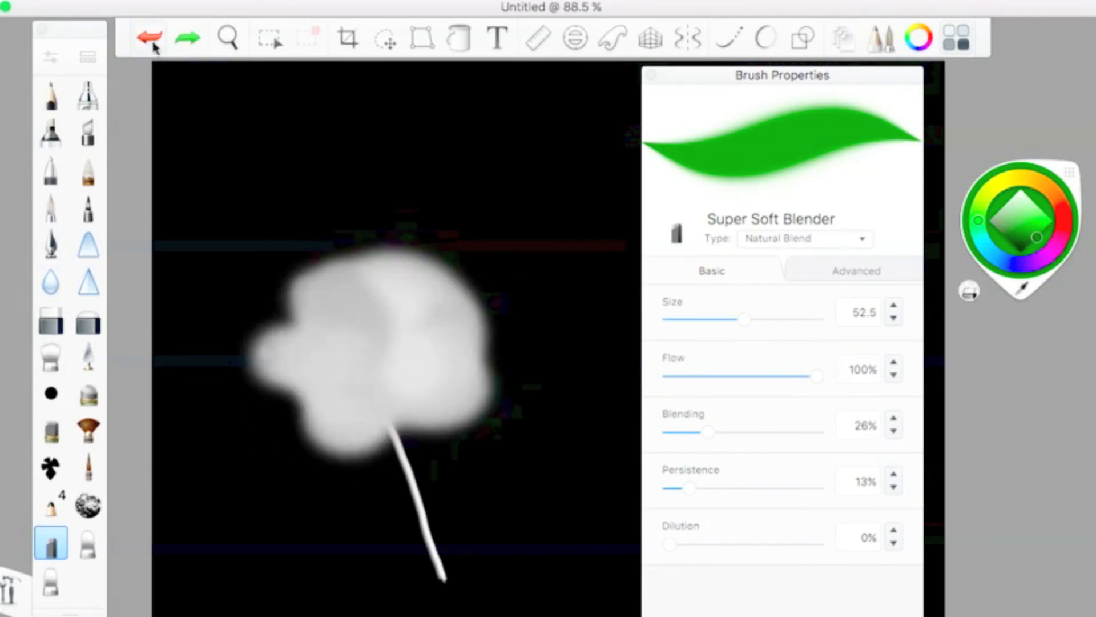
{"action": "left_click", "coordinate": [152, 44]}
{"action": "left_click", "coordinate": [152, 44]}
{"action": "left_click", "coordinate": [152, 44]}
{"action": "left_click", "coordinate": [152, 43]}
{"action": "left_click", "coordinate": [152, 43]}
{"action": "left_click", "coordinate": [151, 44]}
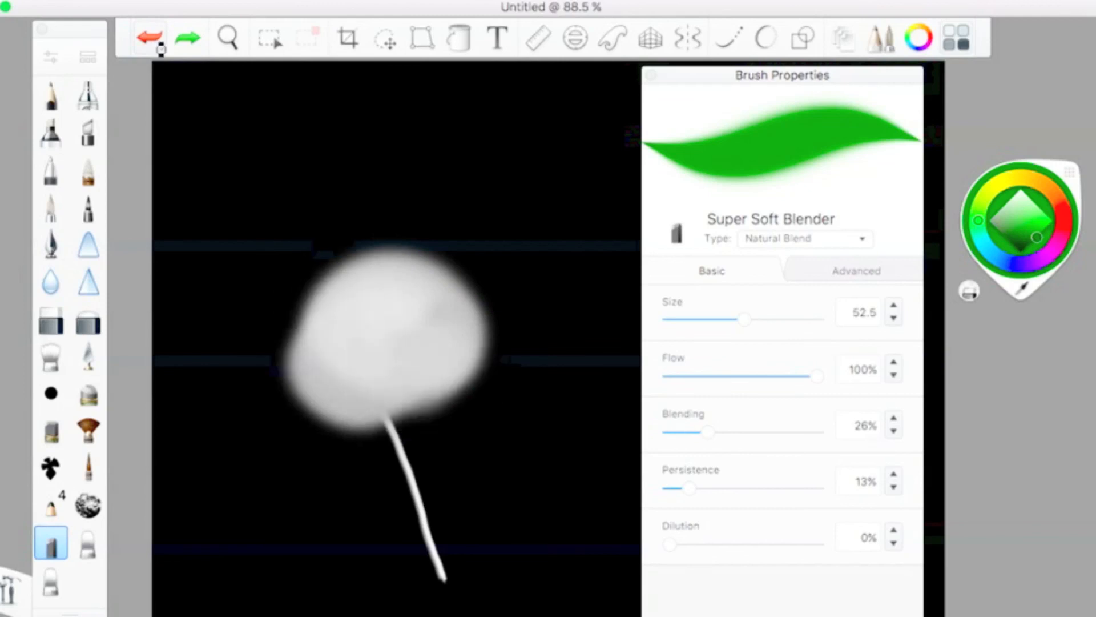
{"action": "left_click", "coordinate": [152, 44]}
{"action": "left_click", "coordinate": [152, 44]}
{"action": "left_click", "coordinate": [152, 43]}
{"action": "left_click", "coordinate": [152, 44]}
{"action": "left_click", "coordinate": [152, 44]}
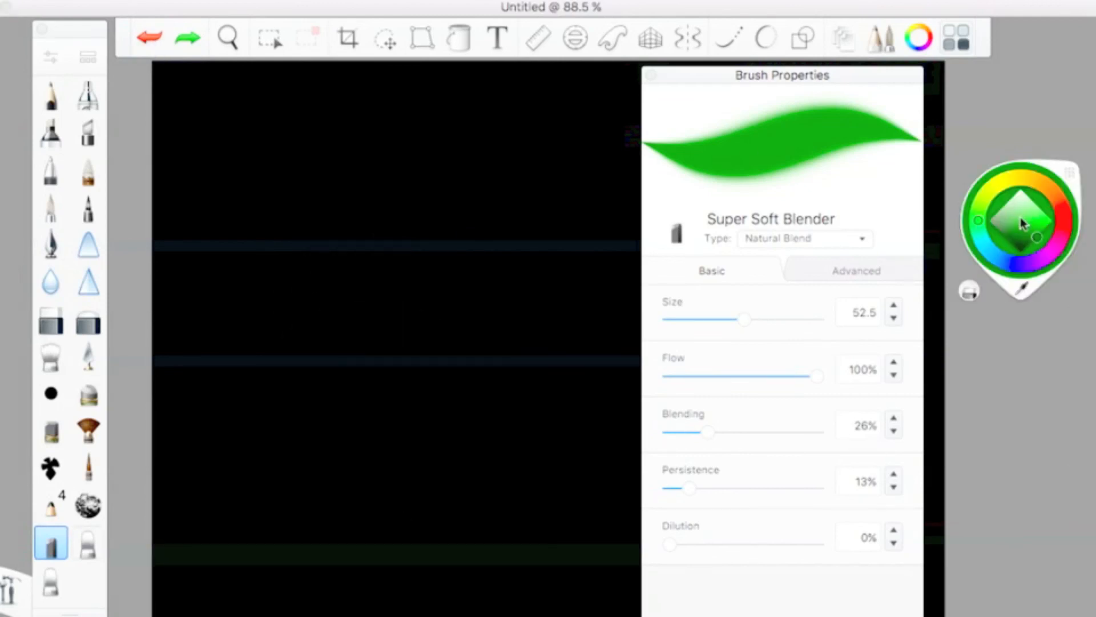
{"action": "left_click", "coordinate": [1021, 189]}
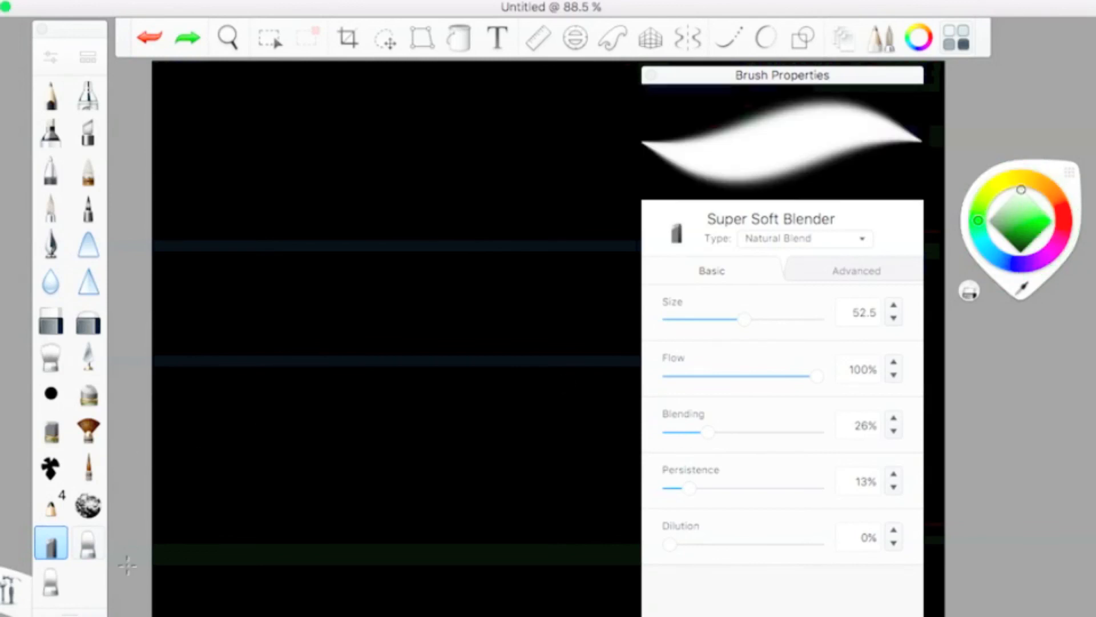
Try Smudge Flat Brush 3 on the black canvas, and paint a textured white patch with the Dirty Blending Pencil
{"action": "left_click", "coordinate": [89, 544]}
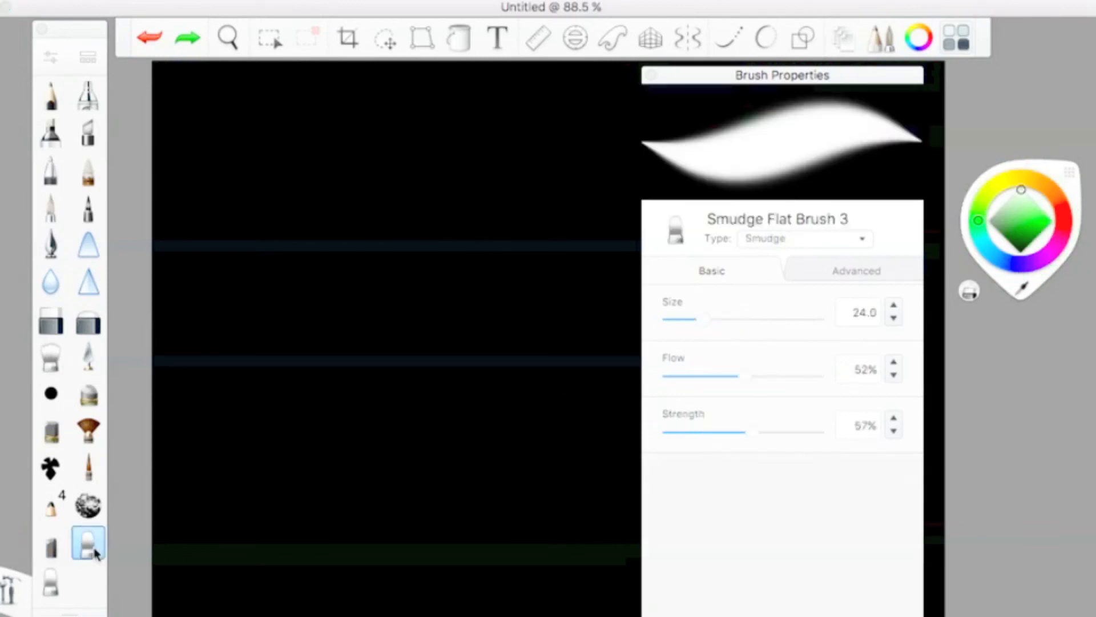
{"action": "left_click_drag", "start_coordinate": [348, 319], "coordinate": [427, 385]}
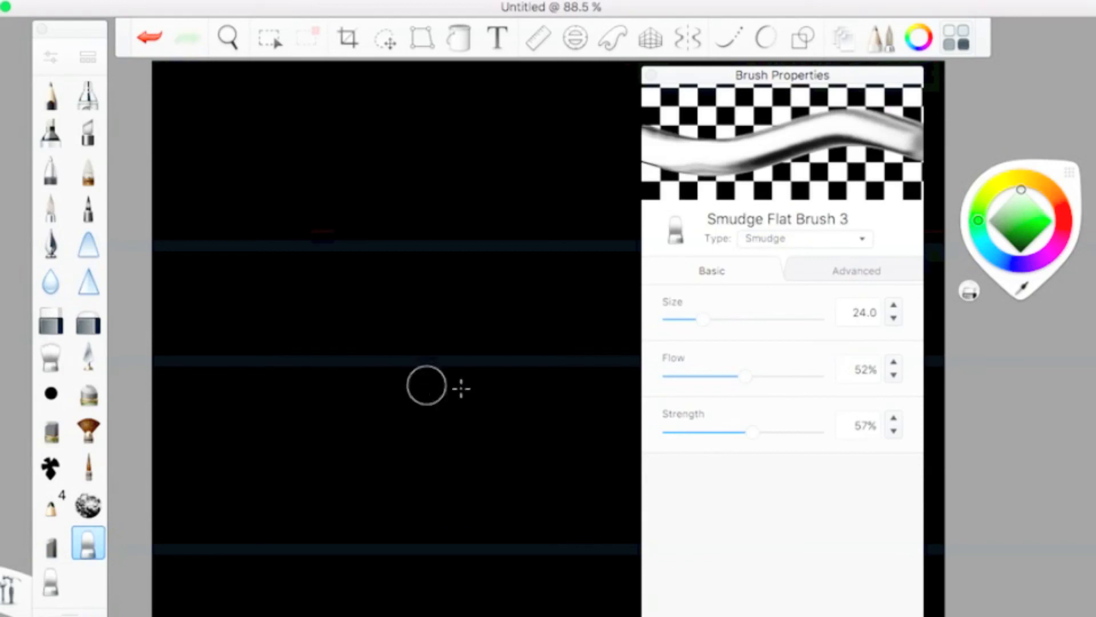
{"action": "left_click", "coordinate": [51, 393]}
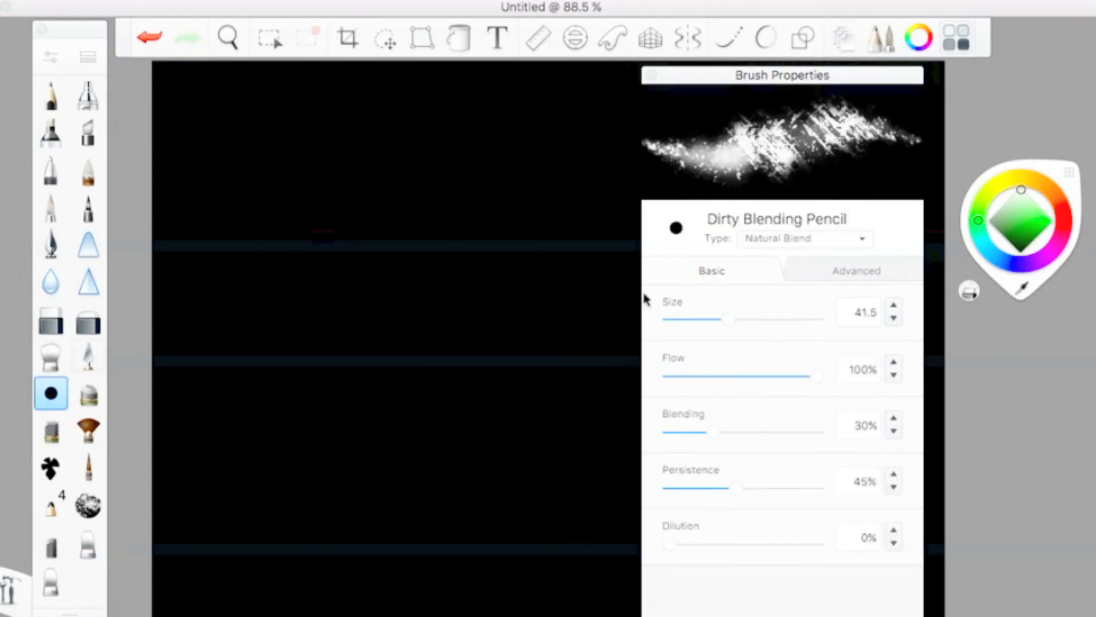
{"action": "left_click_drag", "start_coordinate": [292, 268], "coordinate": [402, 451]}
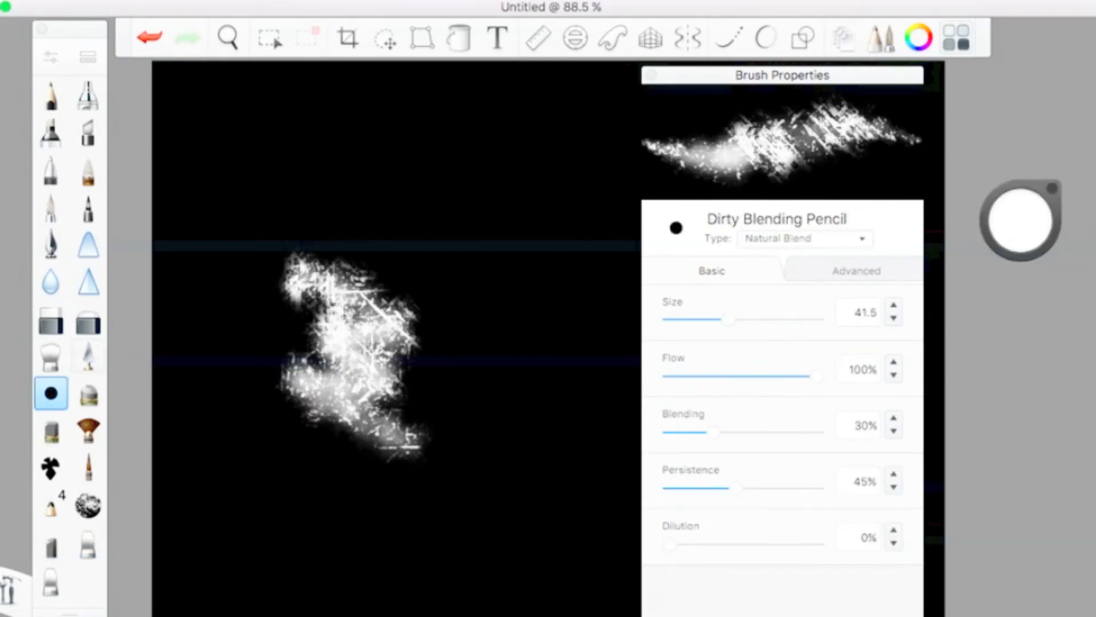
Smear the textured patch with zigzag strokes of Smudge Flat Brush 3 and the Smudge Soft Flat Brush
{"action": "left_click", "coordinate": [89, 544]}
{"action": "mouse_move", "coordinate": [265, 257]}
{"action": "left_mouse_down"}
{"action": "mouse_move", "coordinate": [430, 348]}
{"action": "mouse_move", "coordinate": [294, 332]}
{"action": "mouse_move", "coordinate": [323, 399]}
{"action": "mouse_move", "coordinate": [449, 471]}
{"action": "left_mouse_up"}
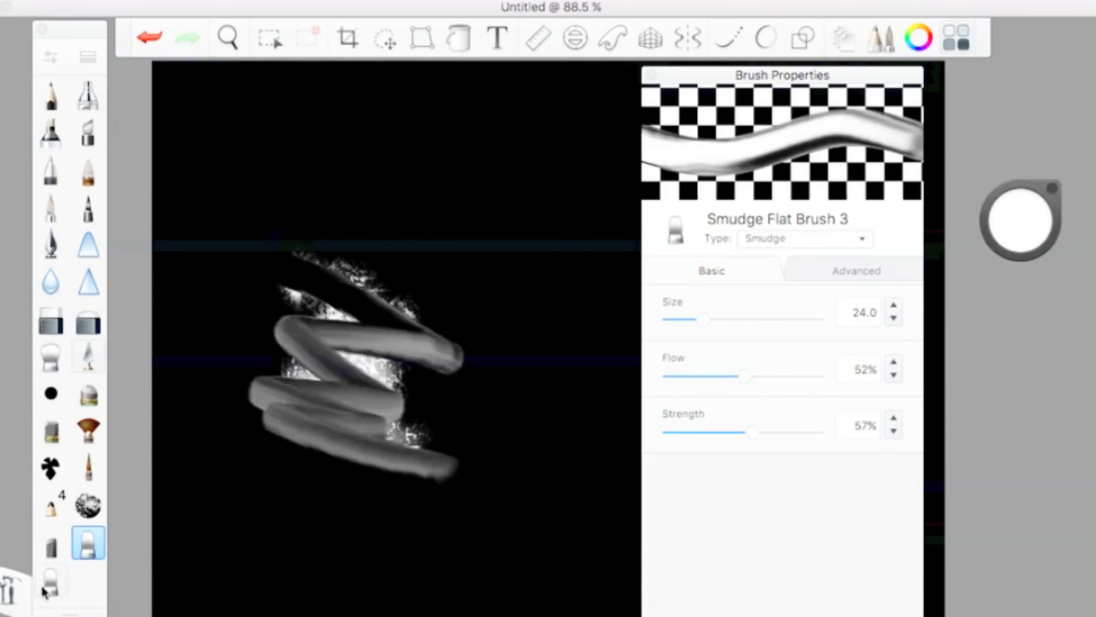
{"action": "left_click", "coordinate": [49, 581]}
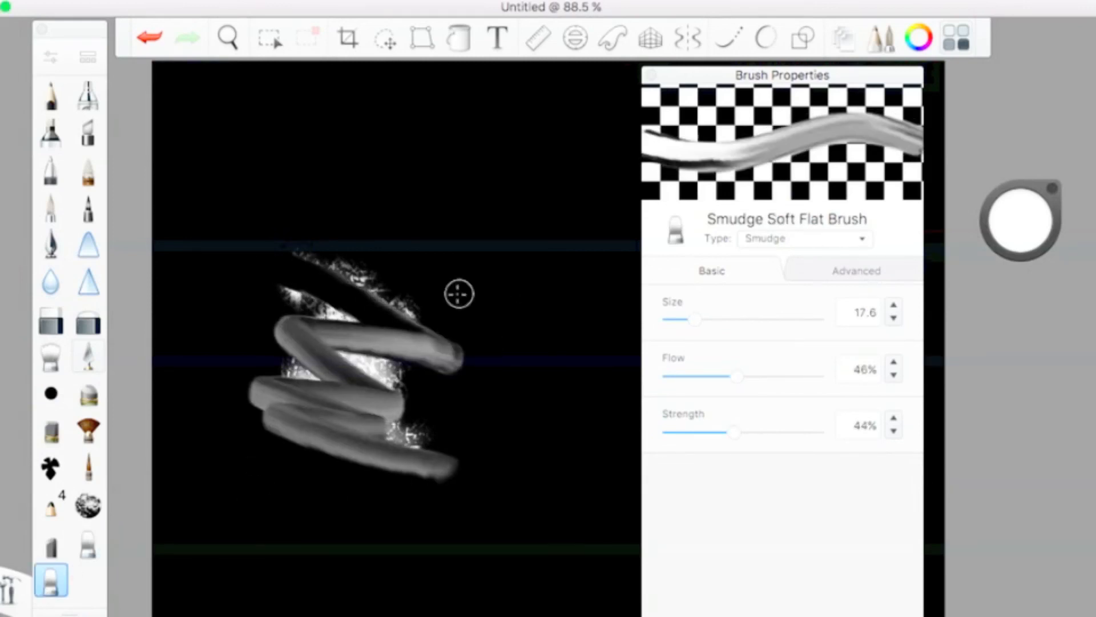
{"action": "mouse_move", "coordinate": [354, 328]}
{"action": "left_mouse_down"}
{"action": "mouse_move", "coordinate": [334, 388]}
{"action": "mouse_move", "coordinate": [451, 501]}
{"action": "left_mouse_up"}
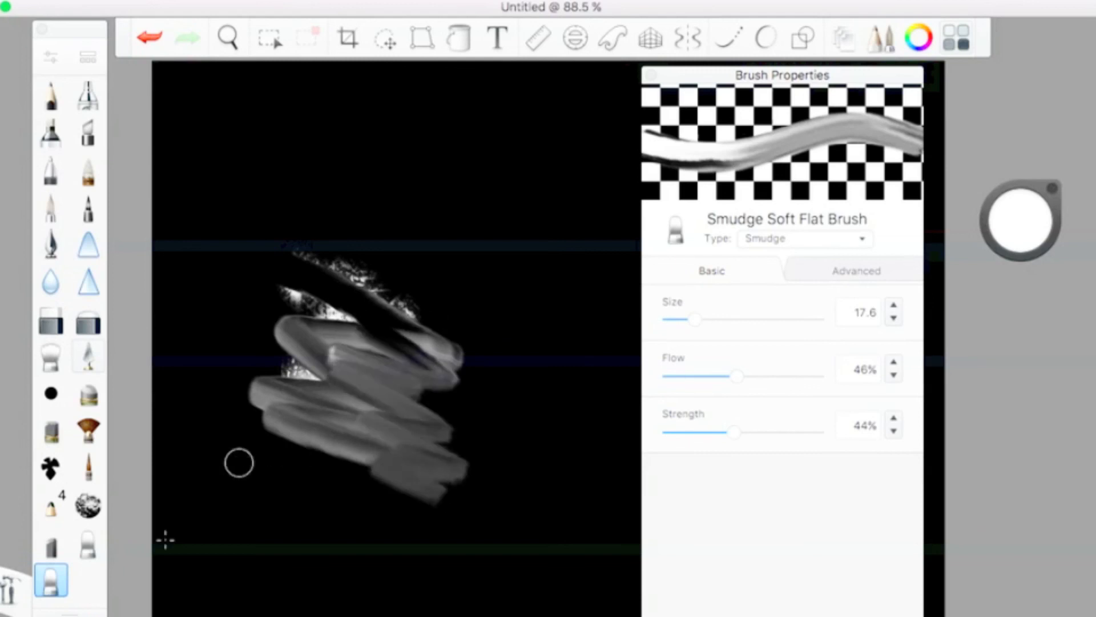
Close the brush properties and undo the smudge strokes and the textured white patch
{"action": "left_click", "coordinate": [651, 75]}
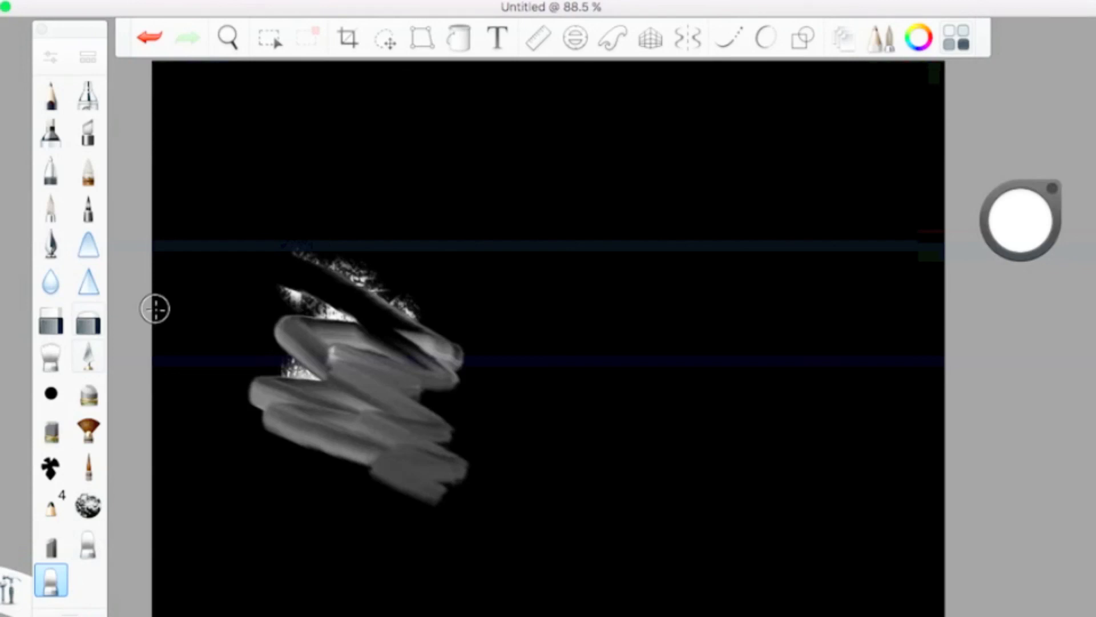
{"action": "left_click", "coordinate": [152, 39]}
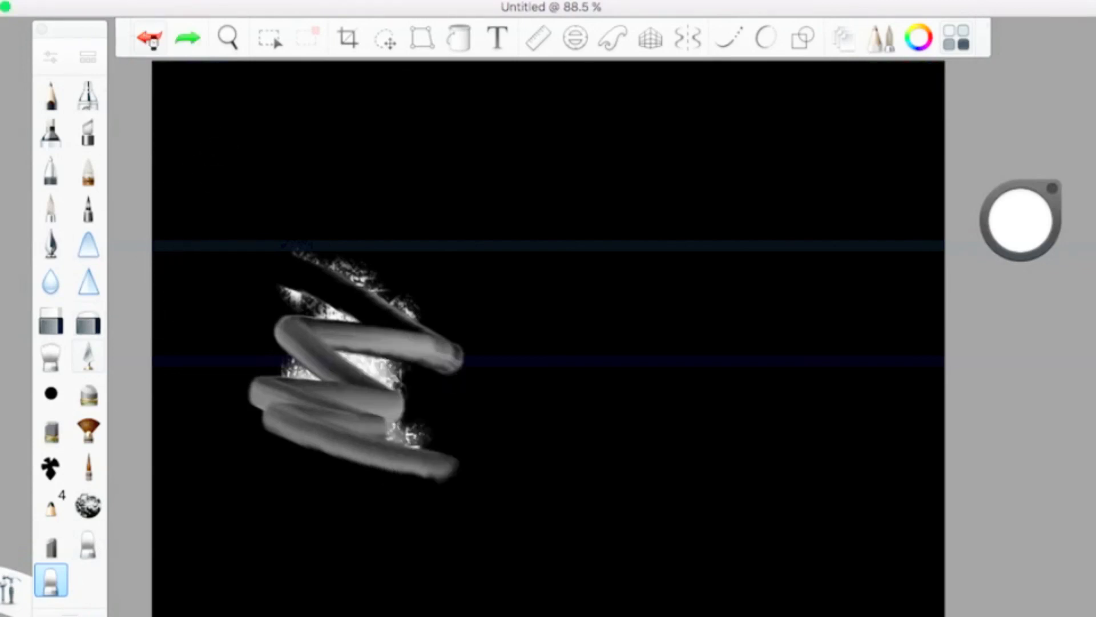
{"action": "left_click", "coordinate": [151, 39]}
{"action": "left_click", "coordinate": [152, 39]}
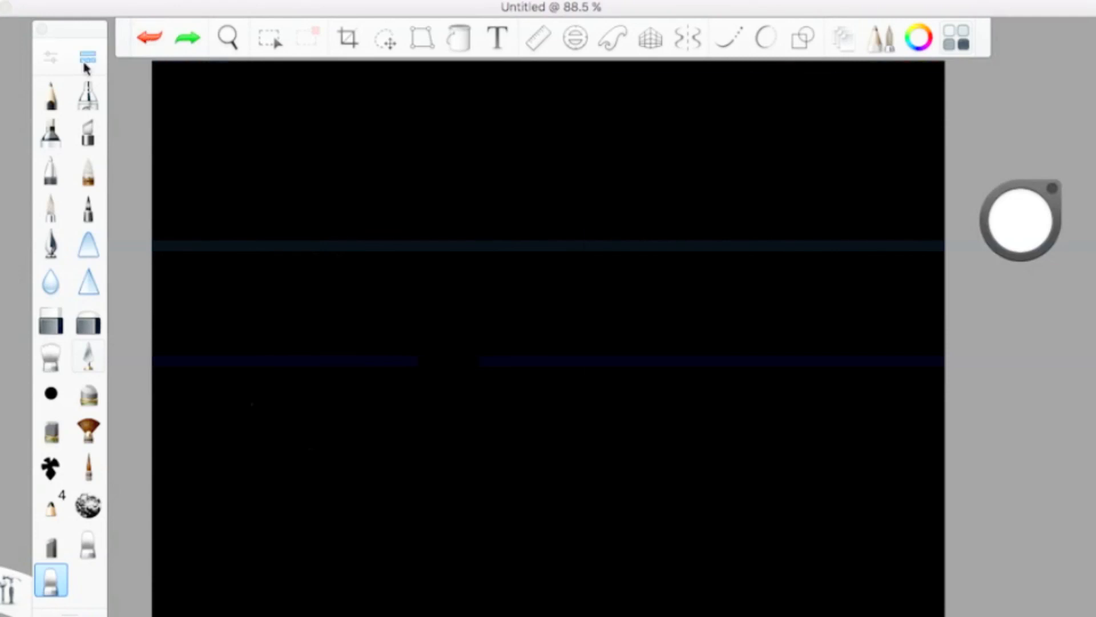
Open the Brush Library, test the Grungy Blending Blocker from Paints 1 with a large white patch, and undo it
{"action": "left_click", "coordinate": [86, 62]}
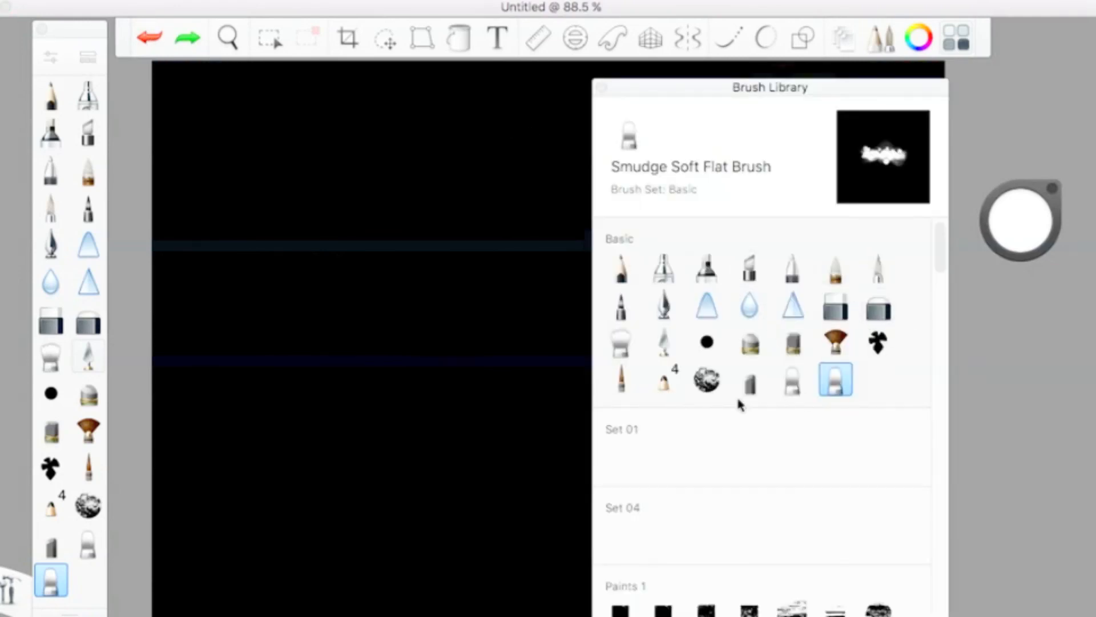
{"action": "scroll", "coordinate": [742, 503], "scroll_direction": "down", "scroll_amount": 10}
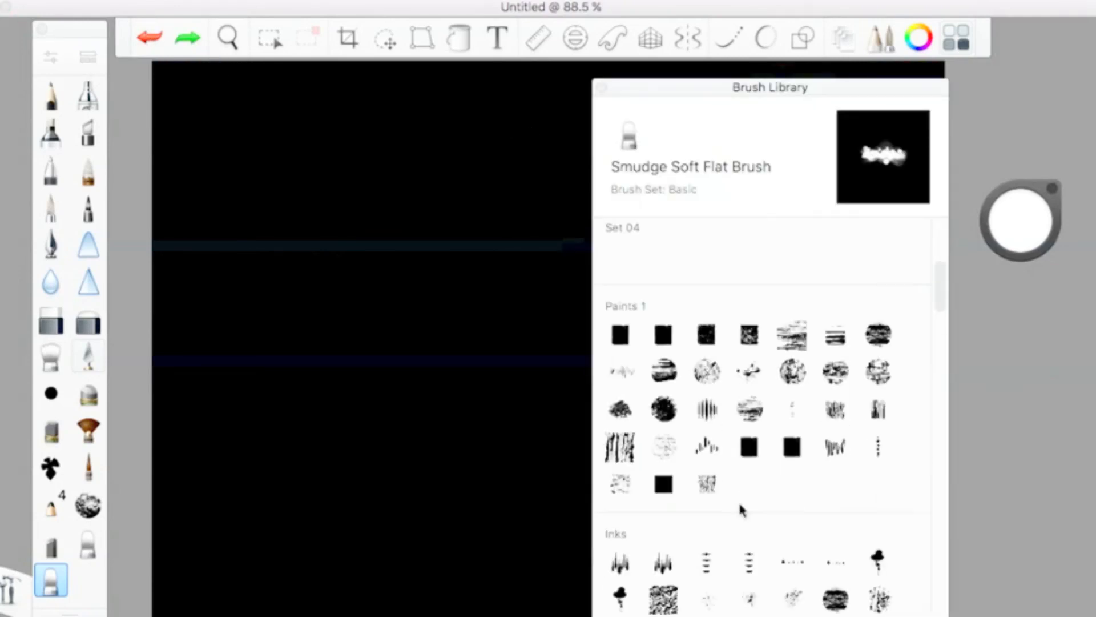
{"action": "left_click", "coordinate": [627, 334]}
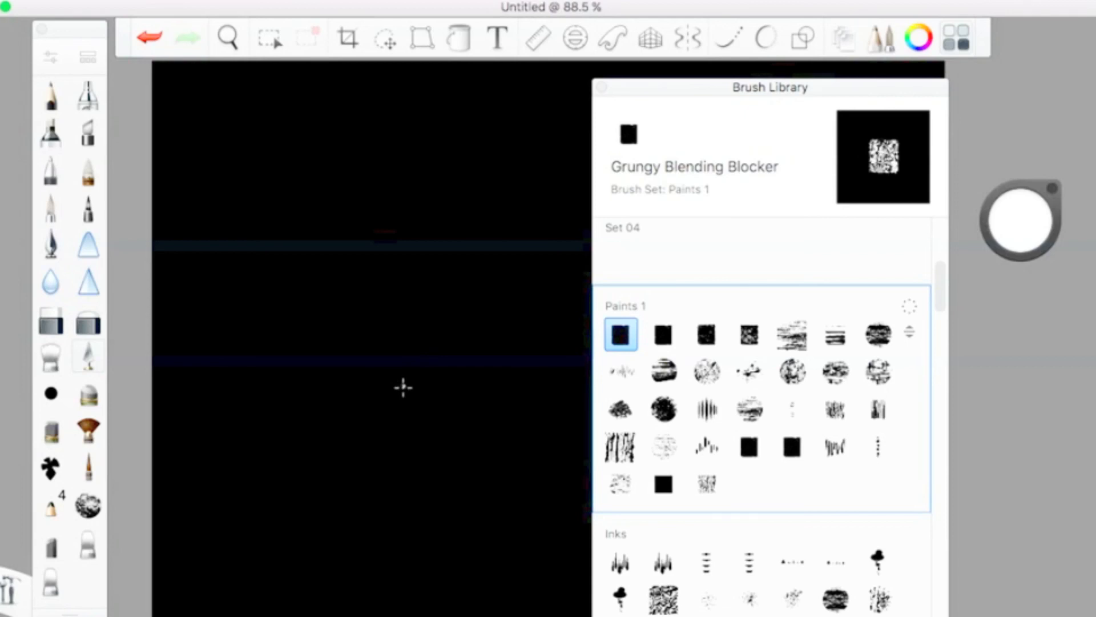
{"action": "mouse_move", "coordinate": [403, 387]}
{"action": "left_mouse_down"}
{"action": "mouse_move", "coordinate": [340, 248]}
{"action": "mouse_move", "coordinate": [402, 309]}
{"action": "mouse_move", "coordinate": [356, 409]}
{"action": "mouse_move", "coordinate": [334, 404]}
{"action": "mouse_move", "coordinate": [440, 488]}
{"action": "mouse_move", "coordinate": [426, 512]}
{"action": "mouse_move", "coordinate": [429, 497]}
{"action": "mouse_move", "coordinate": [386, 523]}
{"action": "mouse_move", "coordinate": [233, 506]}
{"action": "left_mouse_up"}
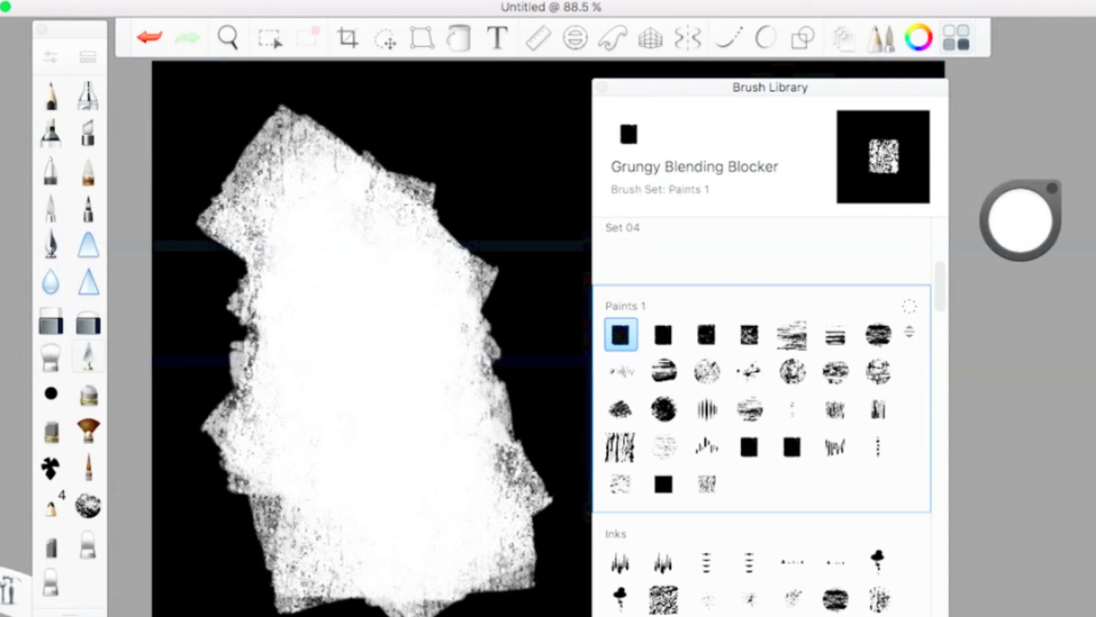
{"action": "left_click", "coordinate": [165, 49]}
{"action": "left_click", "coordinate": [166, 50]}
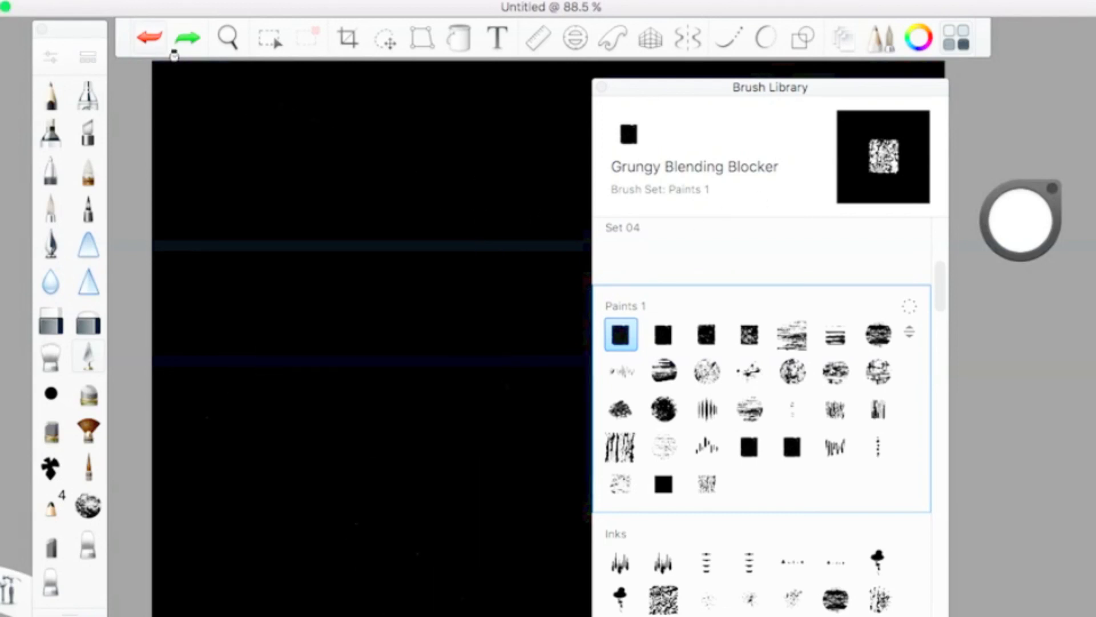
Test the Grainy Blocker and Chaotic Grungy Block from Paints 1 with a white patch each, undoing each patch
{"action": "left_click", "coordinate": [663, 334]}
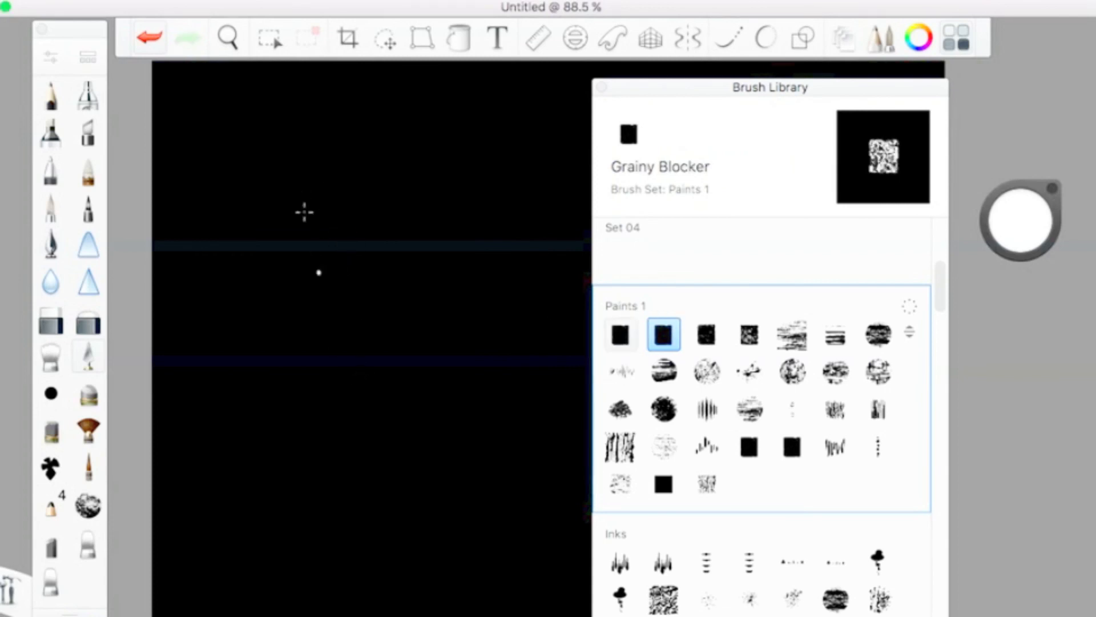
{"action": "mouse_move", "coordinate": [303, 213]}
{"action": "left_mouse_down"}
{"action": "mouse_move", "coordinate": [340, 341]}
{"action": "mouse_move", "coordinate": [343, 367]}
{"action": "left_mouse_up"}
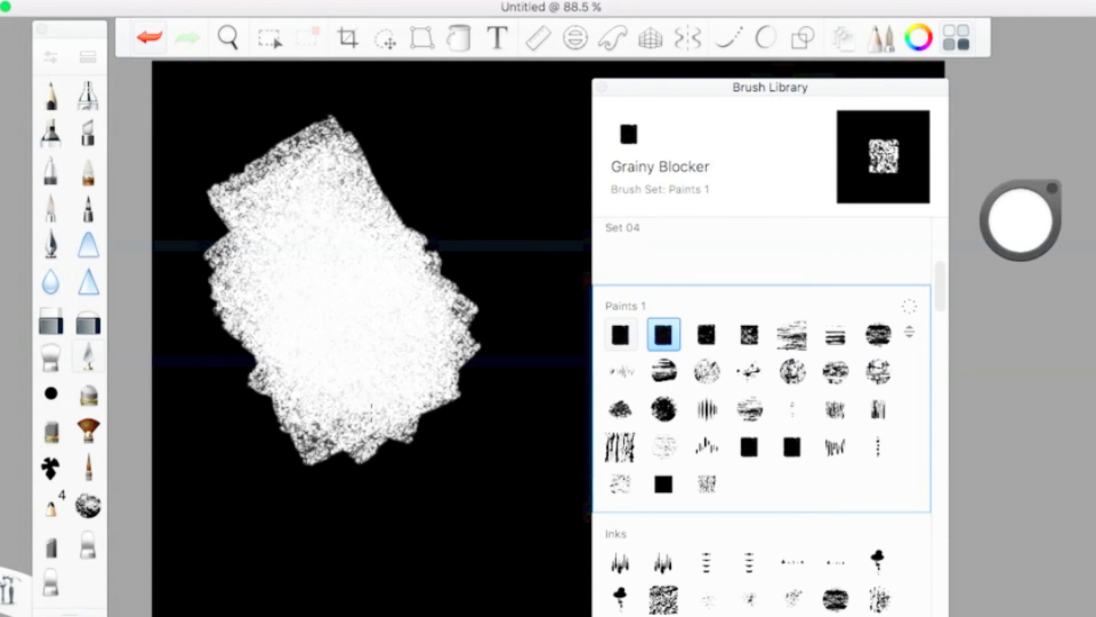
{"action": "left_click", "coordinate": [150, 36]}
{"action": "left_click", "coordinate": [703, 330]}
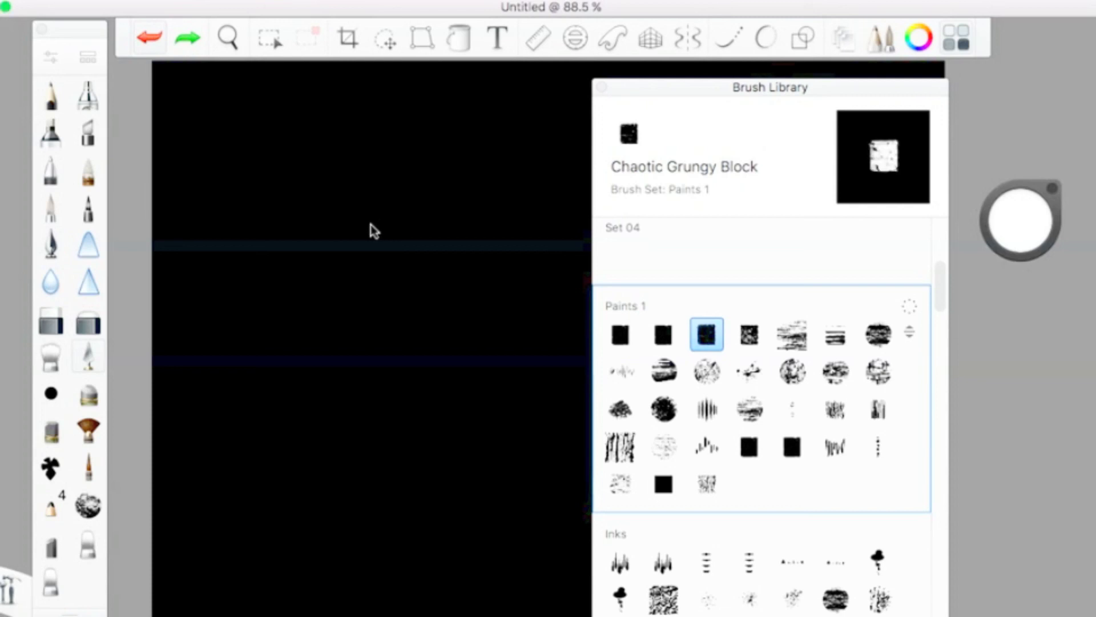
{"action": "mouse_move", "coordinate": [357, 218]}
{"action": "left_mouse_down"}
{"action": "mouse_move", "coordinate": [367, 275]}
{"action": "mouse_move", "coordinate": [356, 355]}
{"action": "mouse_move", "coordinate": [417, 394]}
{"action": "left_mouse_up"}
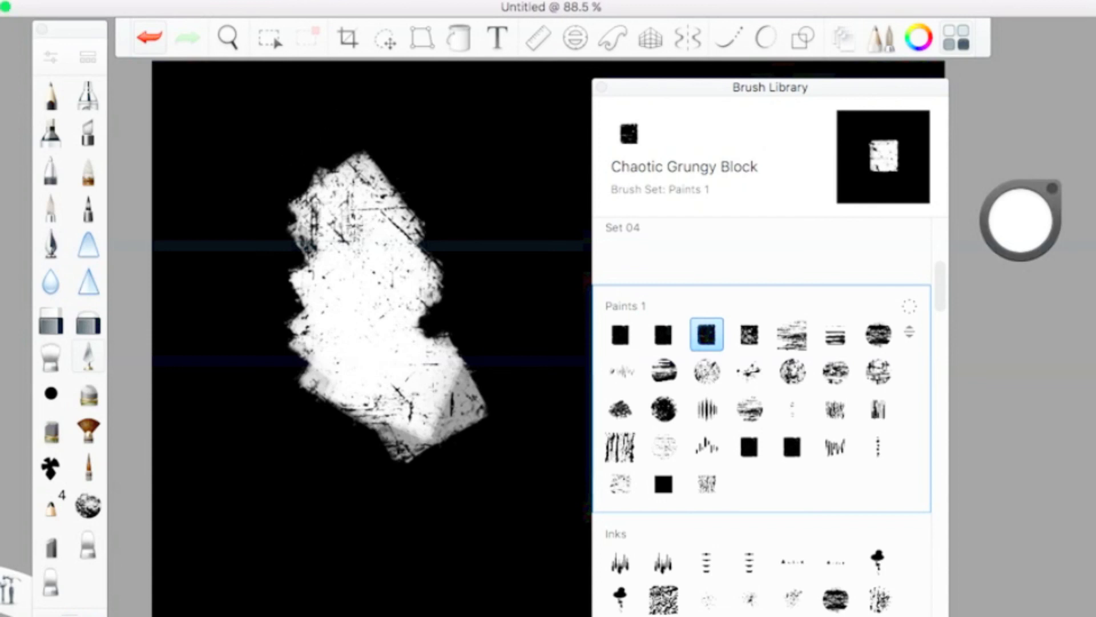
{"action": "left_click", "coordinate": [150, 46]}
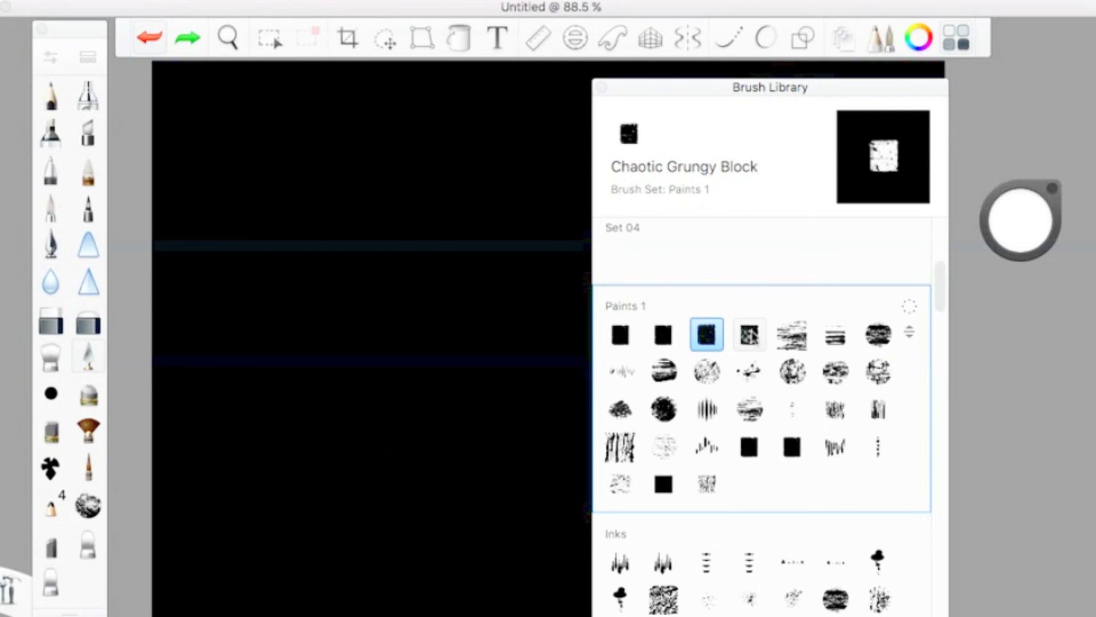
Test the Fast Blending Concept Blocker with overlapping translucent strokes down the black canvas, and undo them all
{"action": "left_click", "coordinate": [749, 334]}
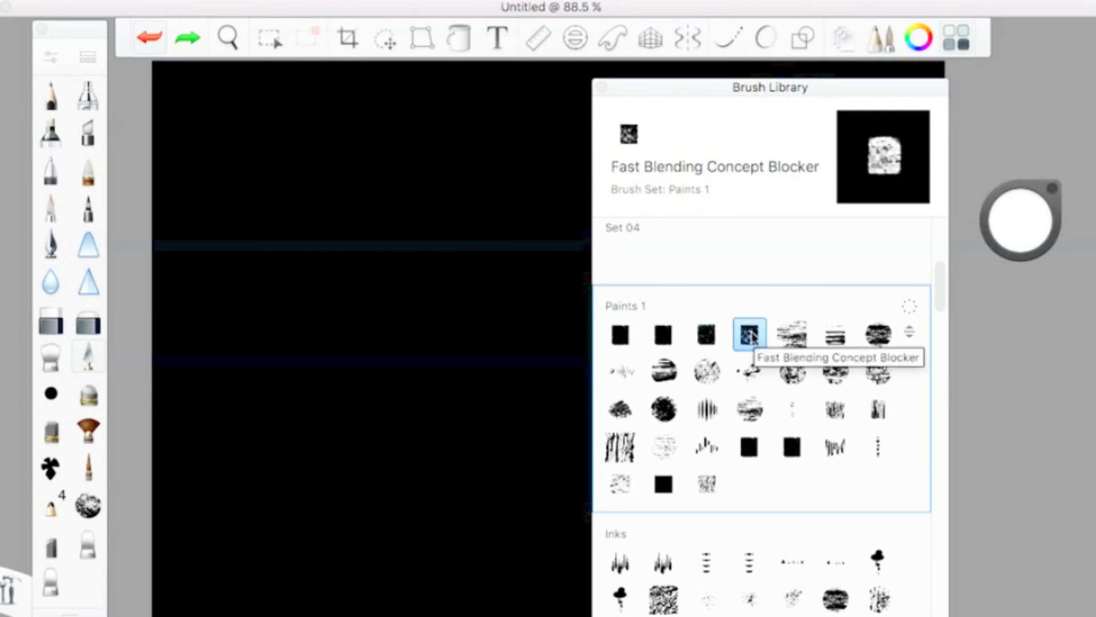
{"action": "mouse_move", "coordinate": [328, 222]}
{"action": "left_mouse_down"}
{"action": "mouse_move", "coordinate": [354, 387]}
{"action": "mouse_move", "coordinate": [338, 321]}
{"action": "mouse_move", "coordinate": [372, 431]}
{"action": "mouse_move", "coordinate": [364, 438]}
{"action": "left_mouse_up"}
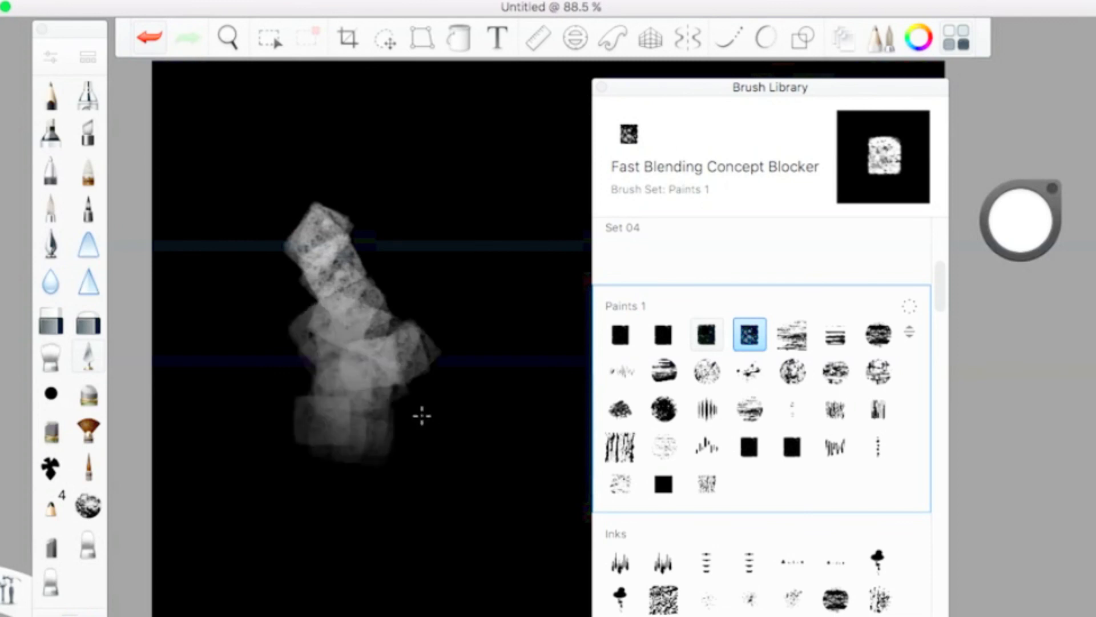
{"action": "mouse_move", "coordinate": [352, 390]}
{"action": "left_mouse_down"}
{"action": "mouse_move", "coordinate": [412, 391]}
{"action": "mouse_move", "coordinate": [343, 491]}
{"action": "left_mouse_up"}
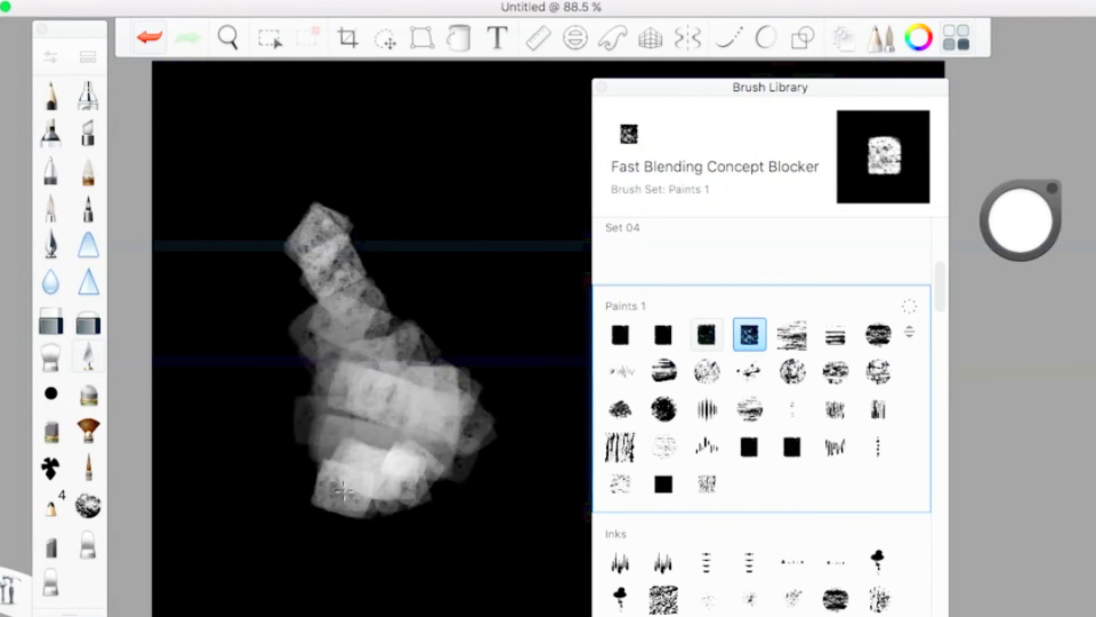
{"action": "left_click", "coordinate": [148, 56]}
{"action": "left_click", "coordinate": [148, 56]}
{"action": "left_click", "coordinate": [148, 56]}
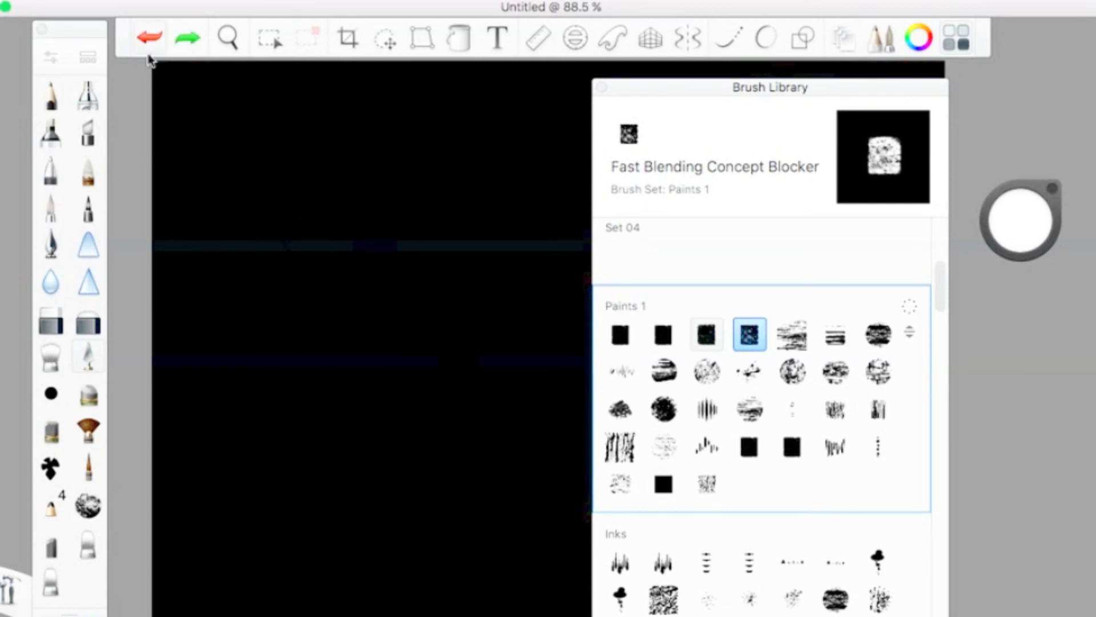
Test the Fine Buttery Daub with a tall zigzag of streaky white paint, and undo the strokes
{"action": "left_click", "coordinate": [794, 336]}
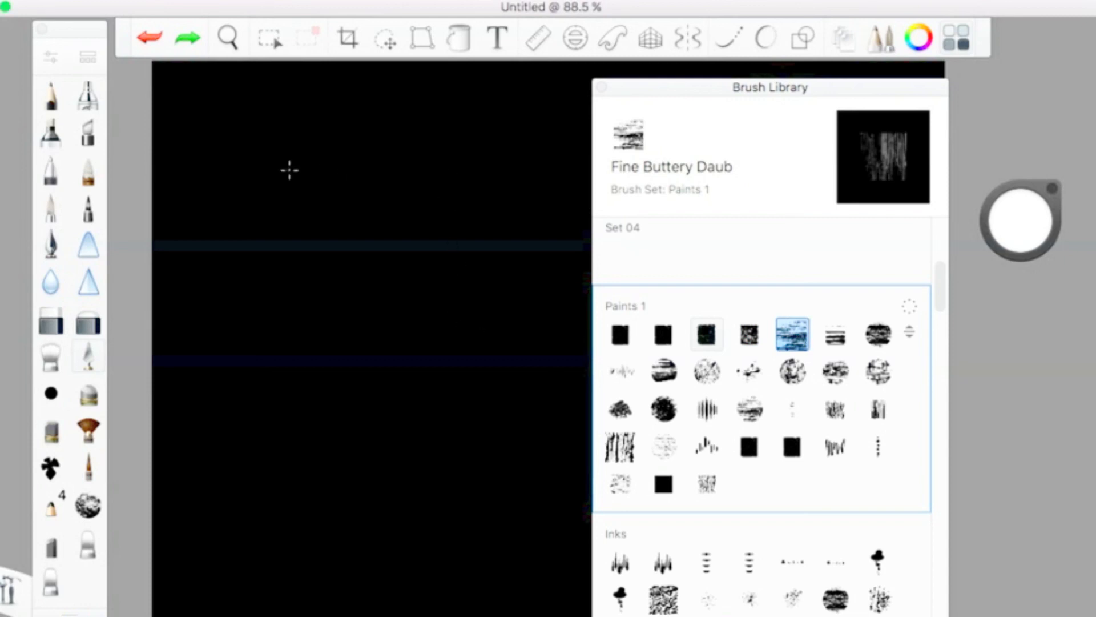
{"action": "mouse_move", "coordinate": [289, 169]}
{"action": "left_mouse_down"}
{"action": "mouse_move", "coordinate": [286, 308]}
{"action": "mouse_move", "coordinate": [308, 425]}
{"action": "mouse_move", "coordinate": [343, 497]}
{"action": "mouse_move", "coordinate": [446, 394]}
{"action": "mouse_move", "coordinate": [417, 246]}
{"action": "mouse_move", "coordinate": [436, 181]}
{"action": "mouse_move", "coordinate": [440, 397]}
{"action": "mouse_move", "coordinate": [423, 486]}
{"action": "mouse_move", "coordinate": [399, 501]}
{"action": "mouse_move", "coordinate": [415, 532]}
{"action": "mouse_move", "coordinate": [403, 555]}
{"action": "left_mouse_up"}
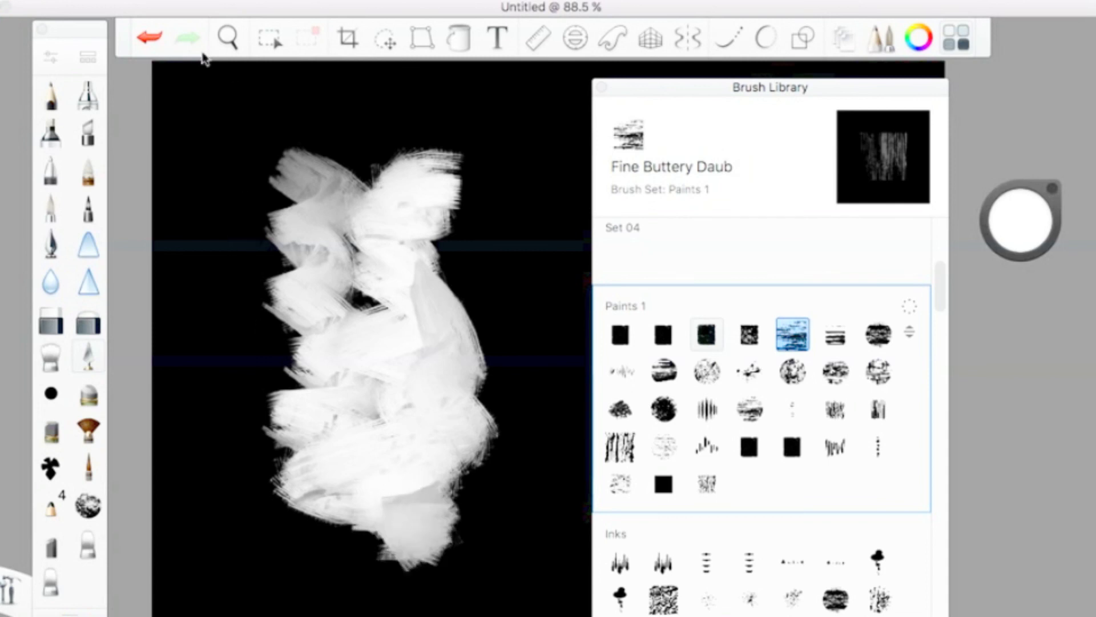
{"action": "left_click", "coordinate": [140, 44]}
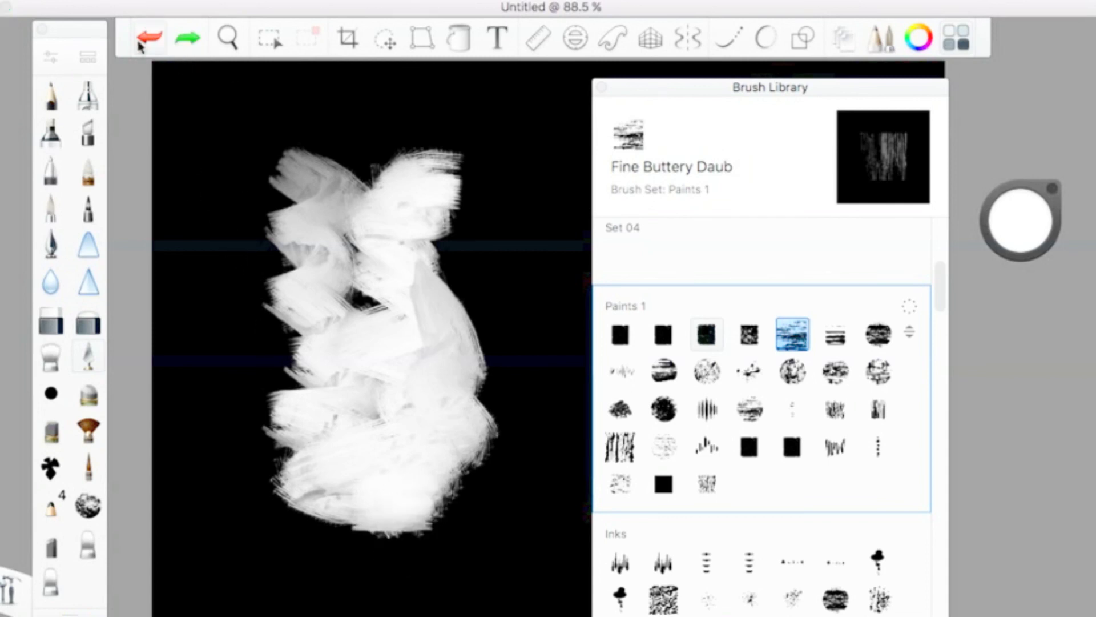
{"action": "left_click", "coordinate": [140, 45]}
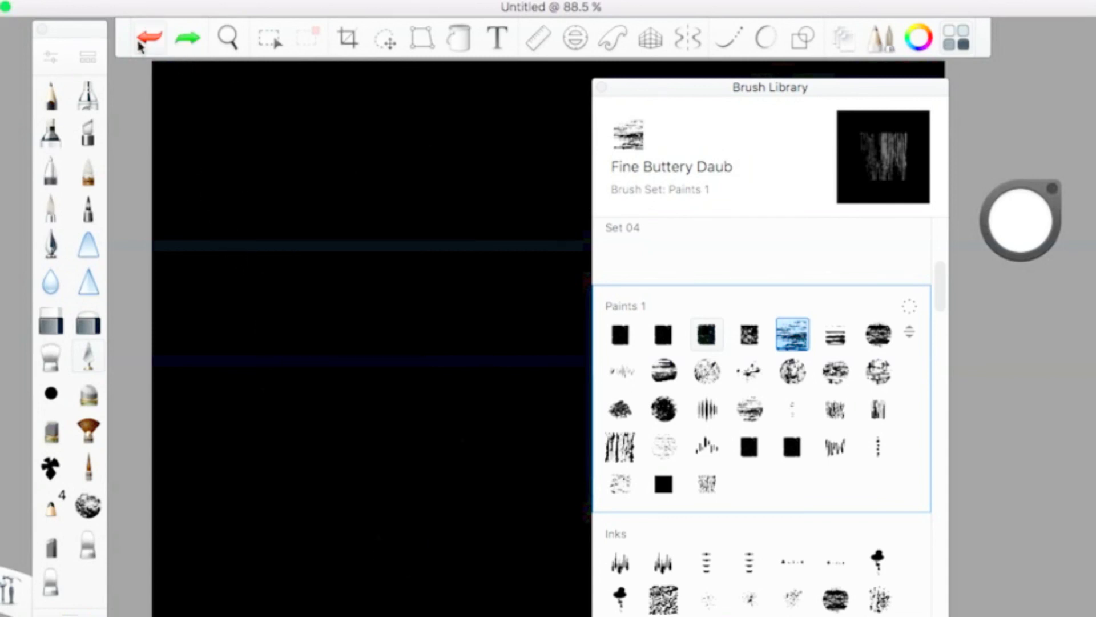
Test the Butter Block and Fine Grainy Semi Opaque brushes with a large scribbled patch each, undoing each patch
{"action": "left_click", "coordinate": [835, 334]}
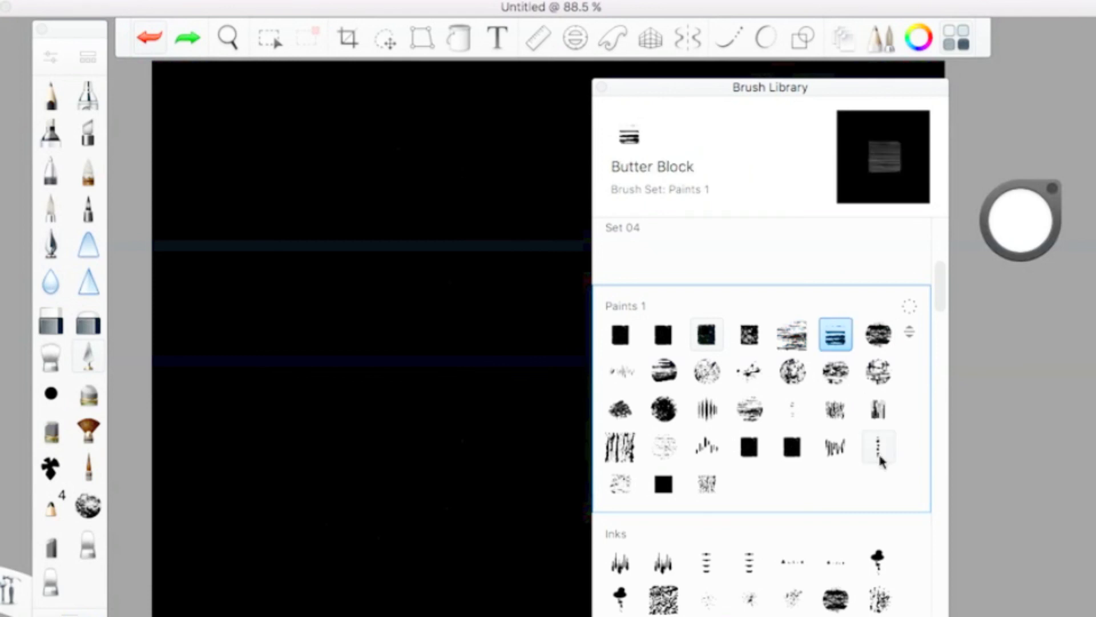
{"action": "mouse_move", "coordinate": [391, 229]}
{"action": "left_mouse_down"}
{"action": "mouse_move", "coordinate": [363, 341]}
{"action": "mouse_move", "coordinate": [379, 441]}
{"action": "mouse_move", "coordinate": [371, 457]}
{"action": "left_mouse_up"}
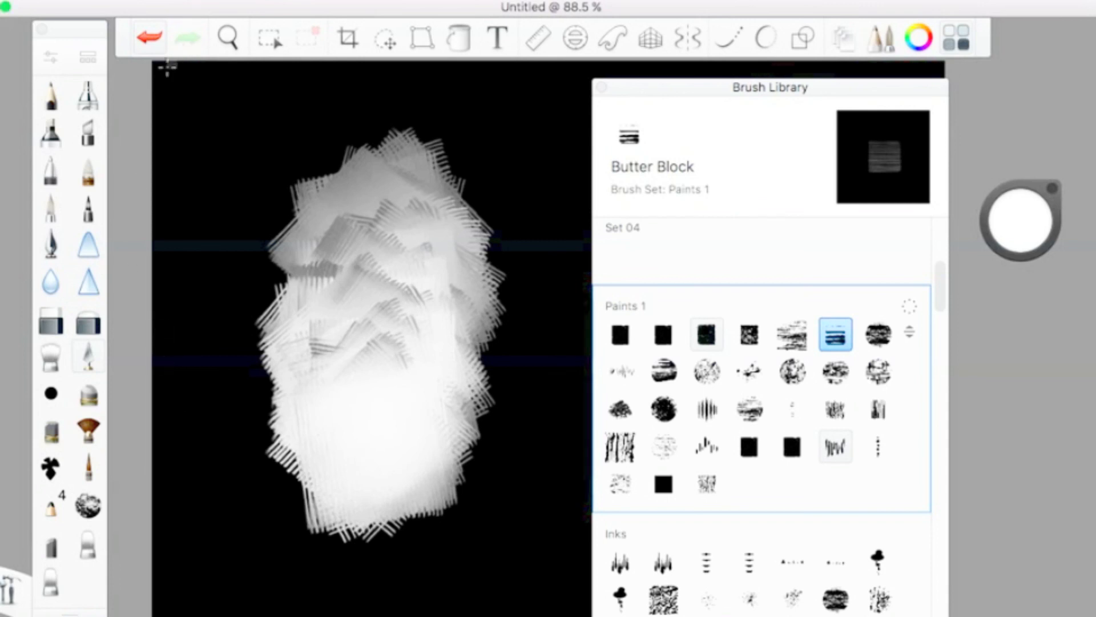
{"action": "left_click", "coordinate": [151, 39]}
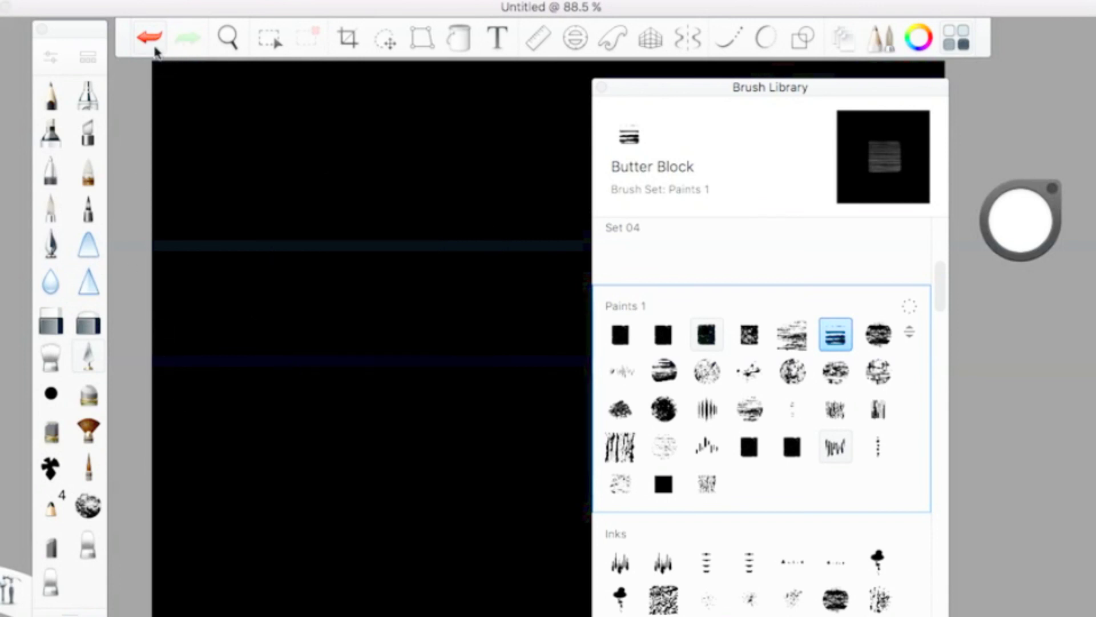
{"action": "left_click", "coordinate": [875, 339]}
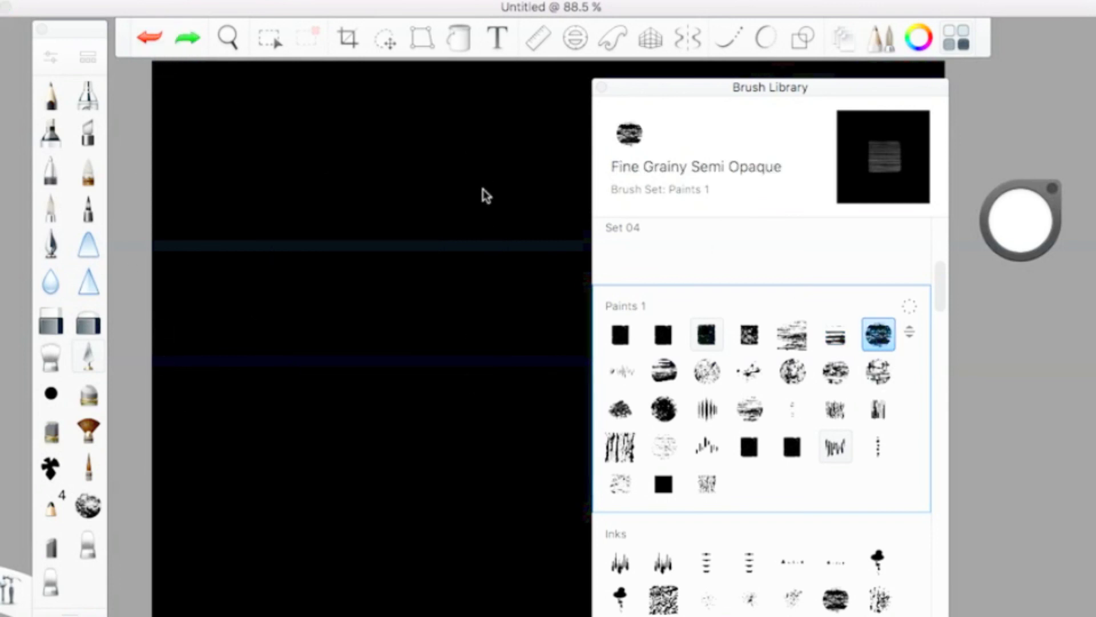
{"action": "left_click_drag", "start_coordinate": [328, 249], "coordinate": [320, 320]}
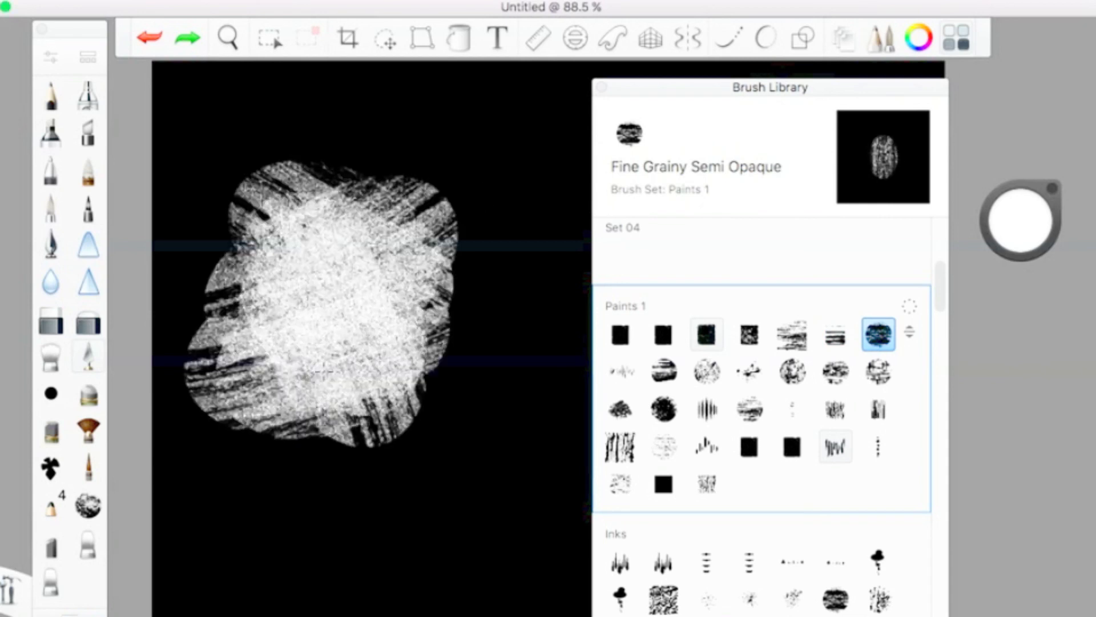
{"action": "left_click_drag", "start_coordinate": [324, 372], "coordinate": [292, 357]}
{"action": "left_click", "coordinate": [148, 50]}
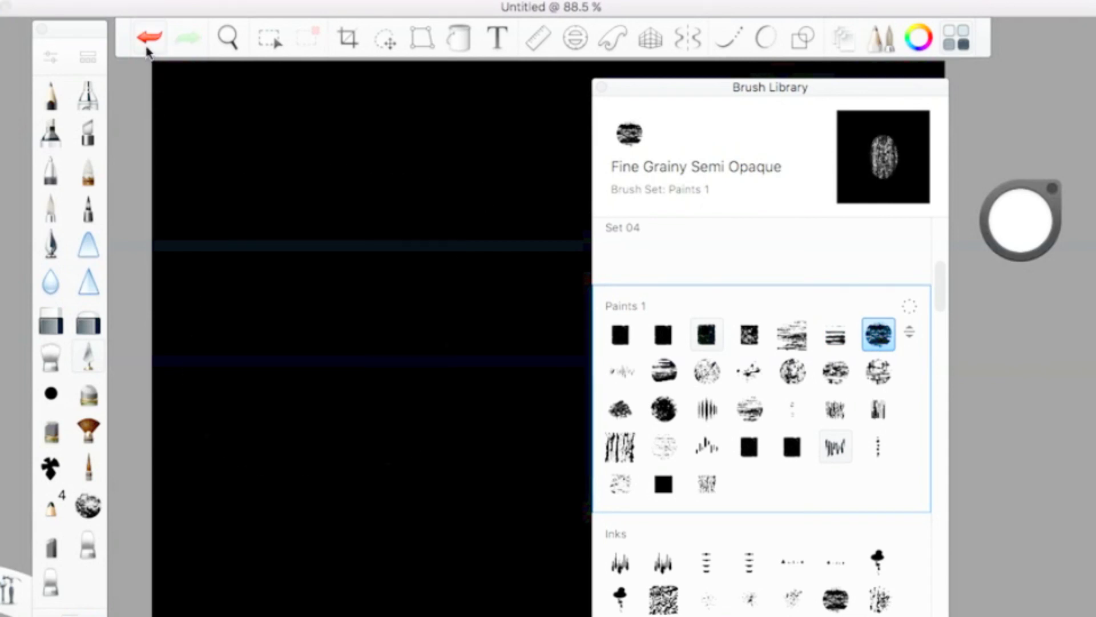
Test the New Blending Bristle and Pulp Cover Daub on the black canvas, undoing the strokes of each
{"action": "left_click", "coordinate": [625, 374]}
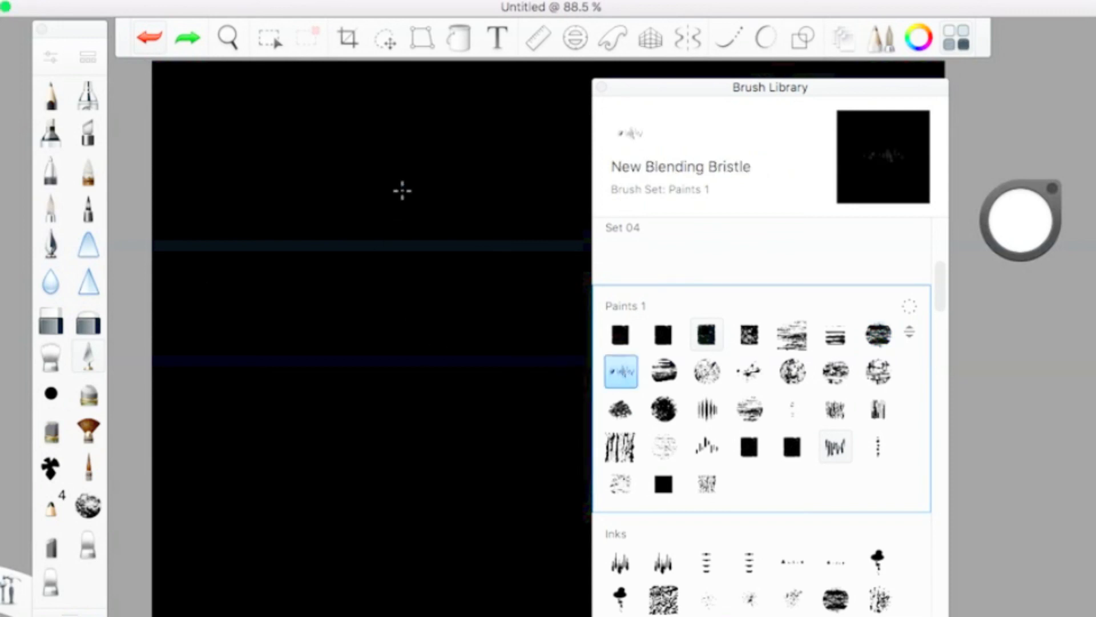
{"action": "mouse_move", "coordinate": [403, 190]}
{"action": "left_mouse_down"}
{"action": "mouse_move", "coordinate": [320, 269]}
{"action": "mouse_move", "coordinate": [355, 355]}
{"action": "mouse_move", "coordinate": [371, 445]}
{"action": "mouse_move", "coordinate": [443, 345]}
{"action": "mouse_move", "coordinate": [400, 485]}
{"action": "mouse_move", "coordinate": [371, 502]}
{"action": "left_mouse_up"}
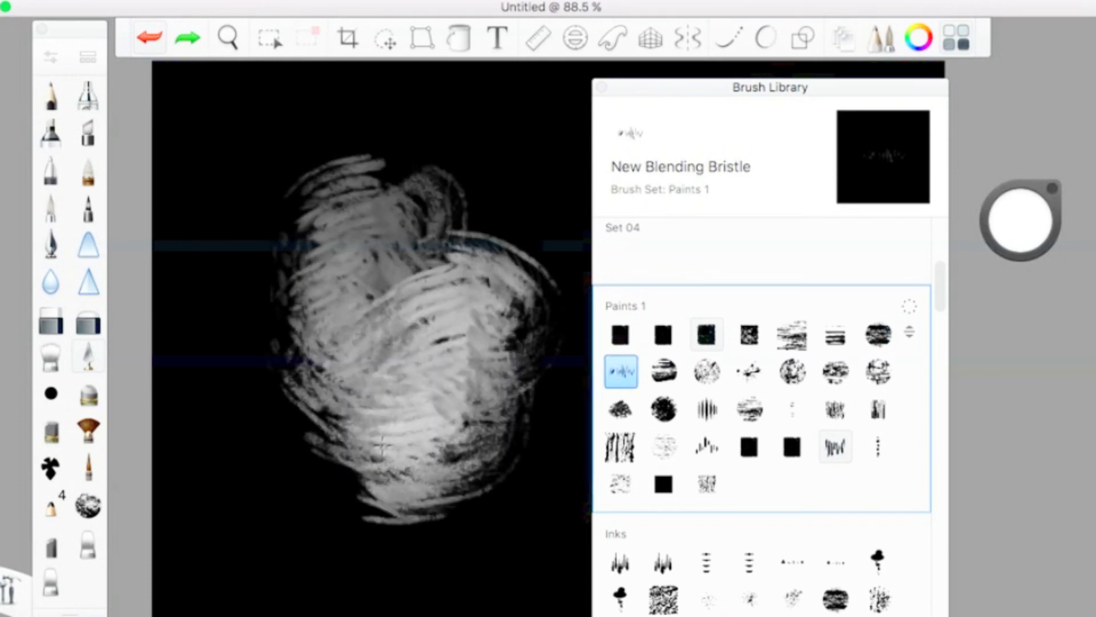
{"action": "left_click", "coordinate": [169, 35]}
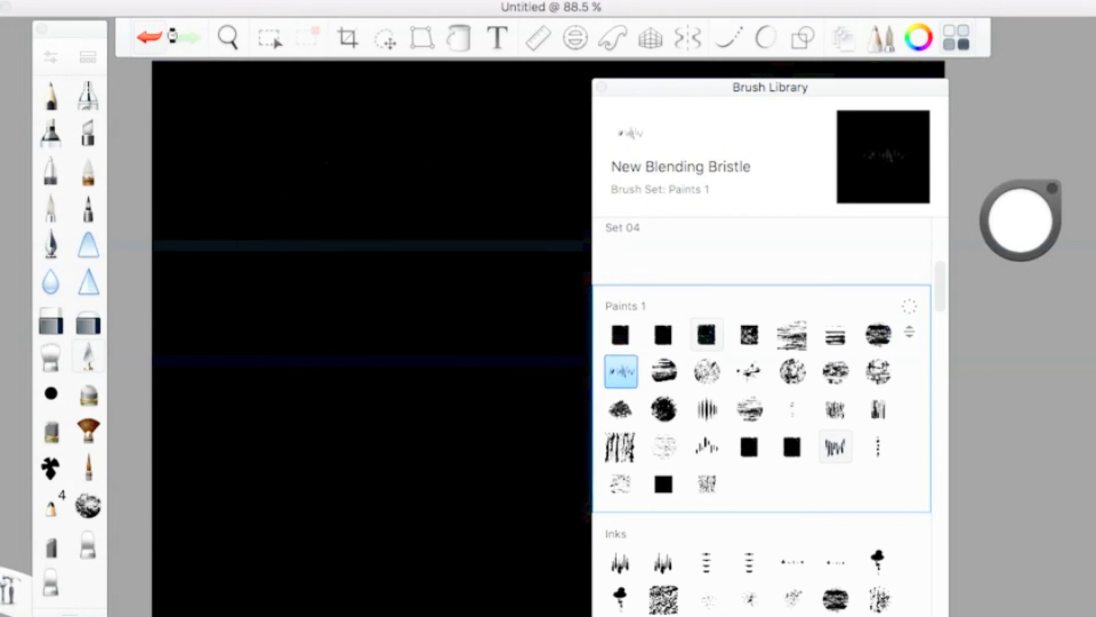
{"action": "left_click", "coordinate": [675, 371]}
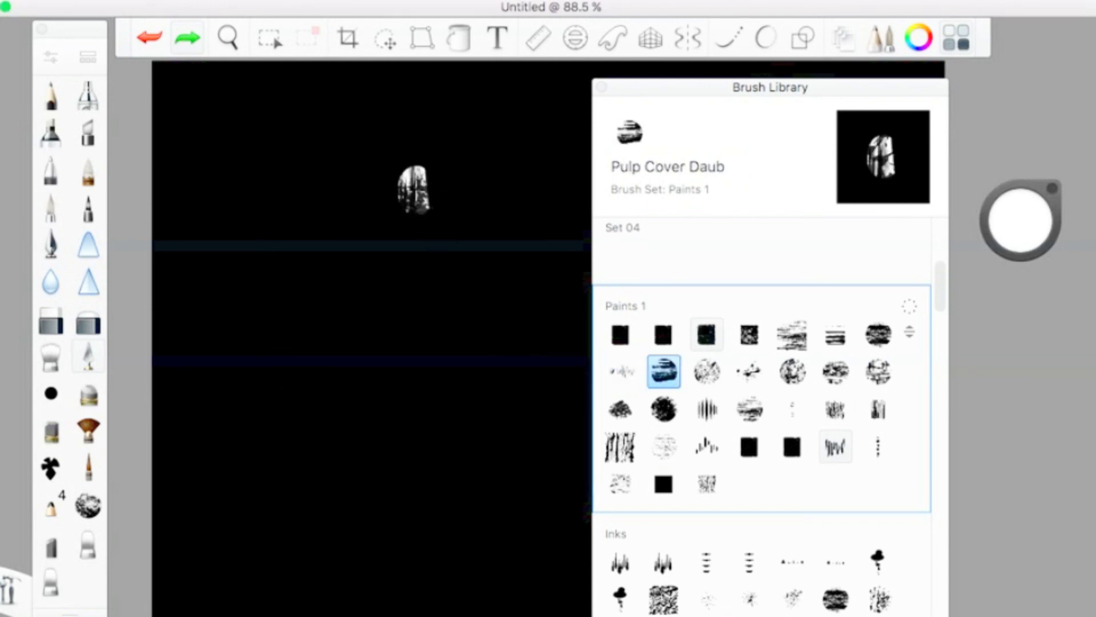
{"action": "mouse_move", "coordinate": [392, 190]}
{"action": "left_mouse_down"}
{"action": "mouse_move", "coordinate": [348, 343]}
{"action": "mouse_move", "coordinate": [400, 446]}
{"action": "mouse_move", "coordinate": [451, 491]}
{"action": "left_mouse_up"}
{"action": "left_click", "coordinate": [153, 47]}
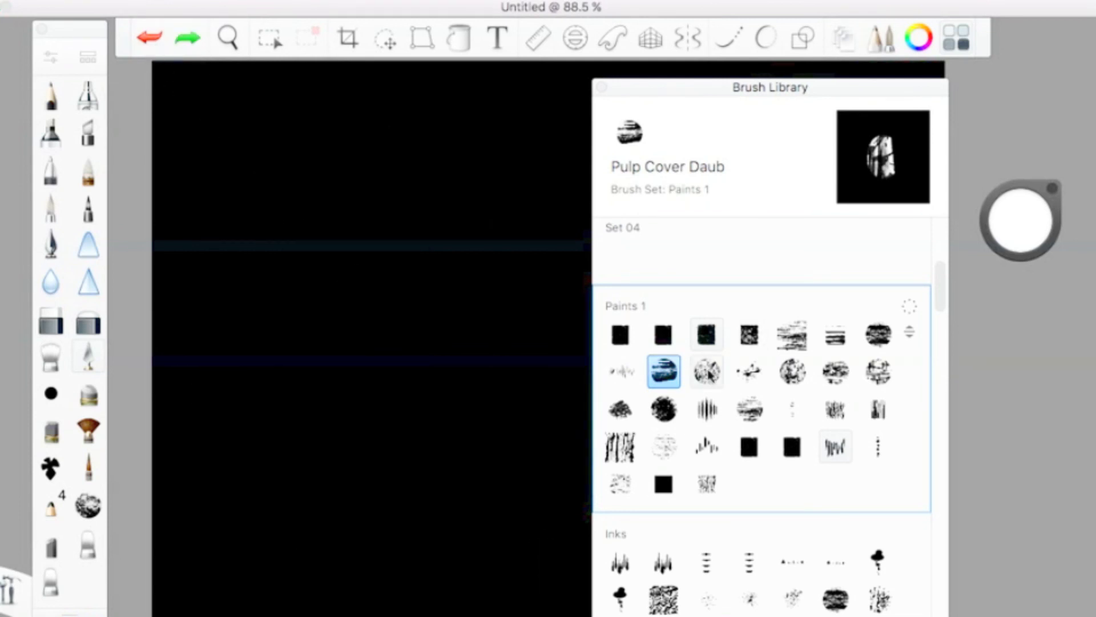
Test the Chalky Mixer Thing with two overlapping chalky white patches, and undo both
{"action": "left_click", "coordinate": [708, 374]}
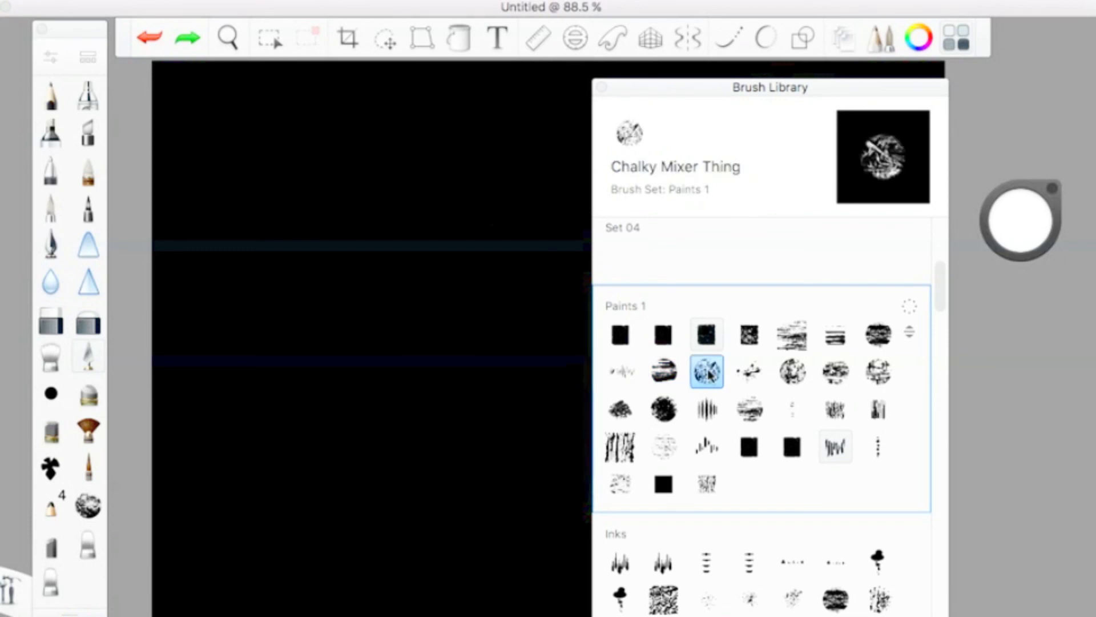
{"action": "mouse_move", "coordinate": [423, 245]}
{"action": "left_mouse_down"}
{"action": "mouse_move", "coordinate": [381, 297]}
{"action": "mouse_move", "coordinate": [377, 360]}
{"action": "mouse_move", "coordinate": [349, 388]}
{"action": "mouse_move", "coordinate": [346, 452]}
{"action": "mouse_move", "coordinate": [442, 419]}
{"action": "left_mouse_up"}
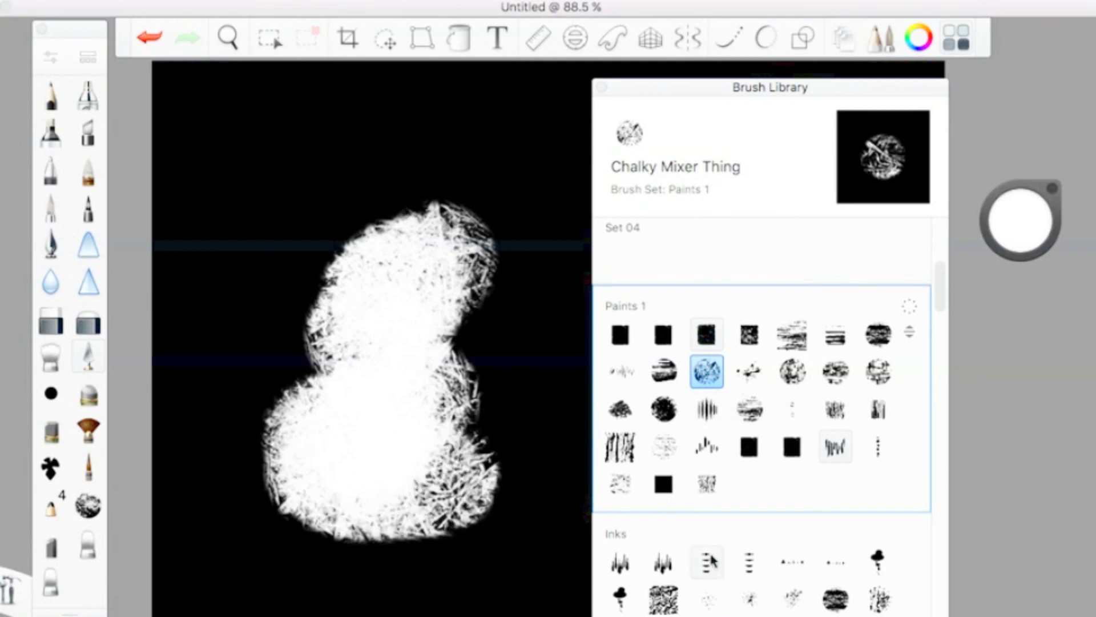
{"action": "left_click", "coordinate": [164, 48]}
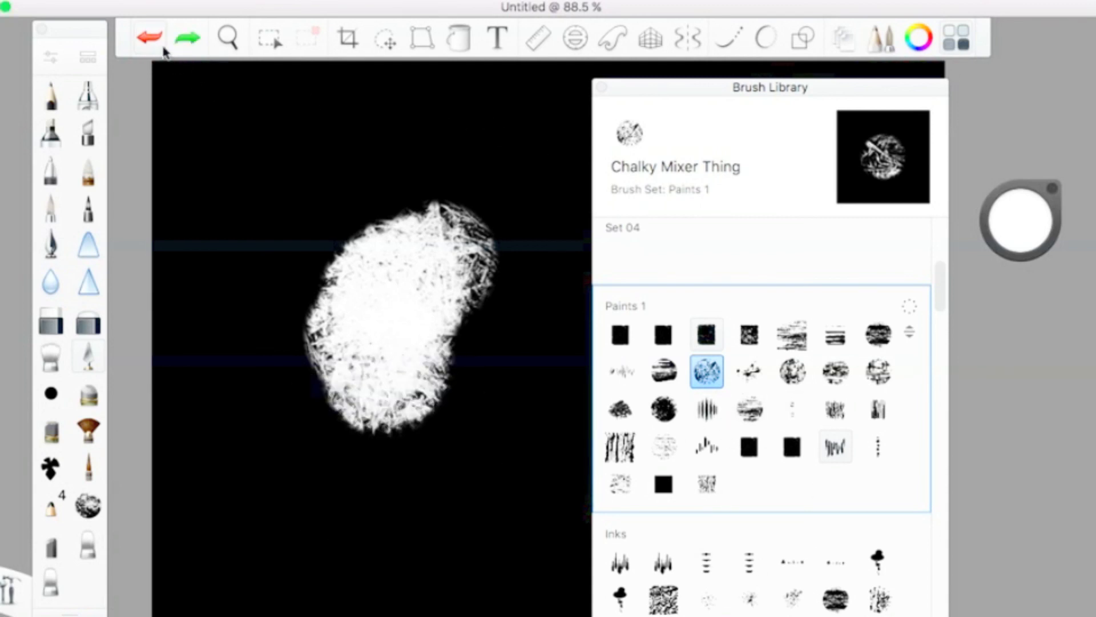
{"action": "left_click", "coordinate": [163, 48]}
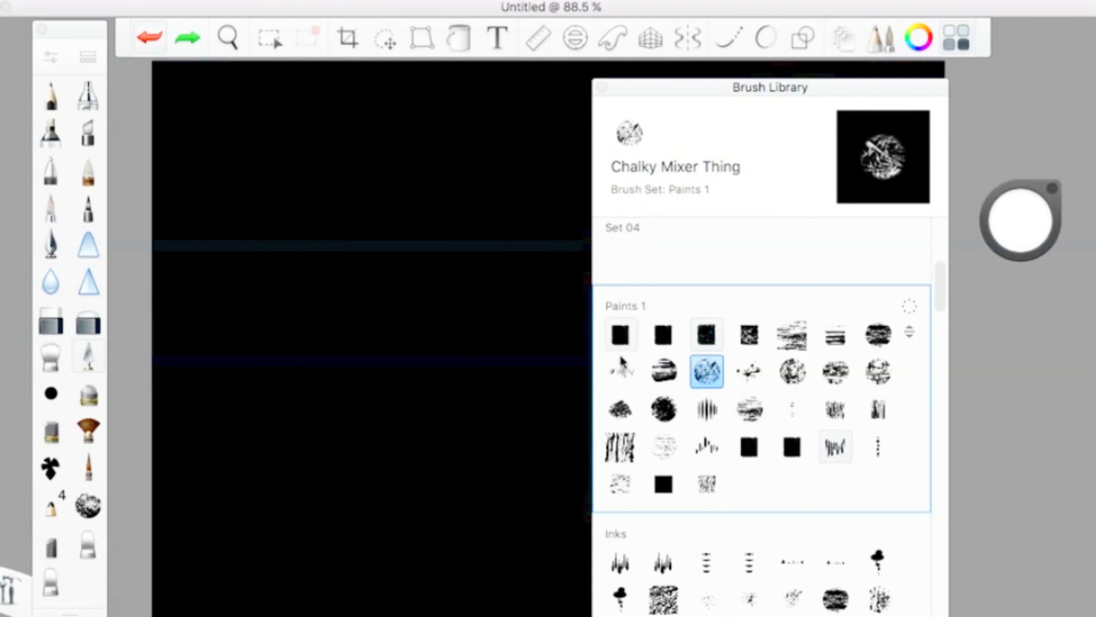
Test the Blendable Mess brush with a scattering of white splatters, and undo them
{"action": "left_click", "coordinate": [750, 372]}
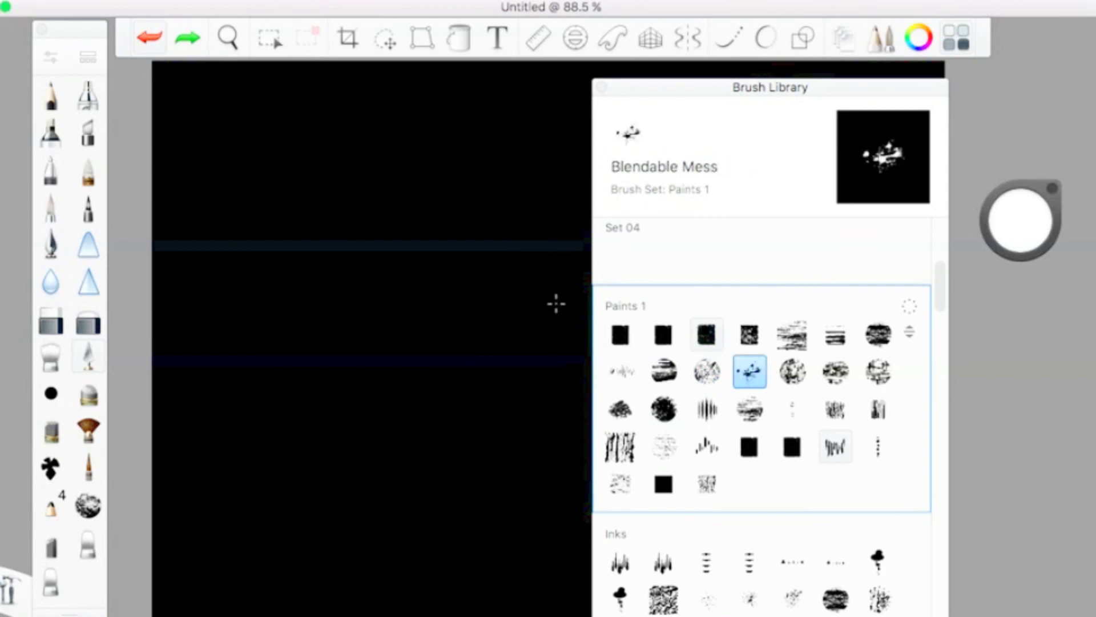
{"action": "mouse_move", "coordinate": [418, 179]}
{"action": "left_mouse_down"}
{"action": "mouse_move", "coordinate": [361, 226]}
{"action": "mouse_move", "coordinate": [297, 343]}
{"action": "left_mouse_up"}
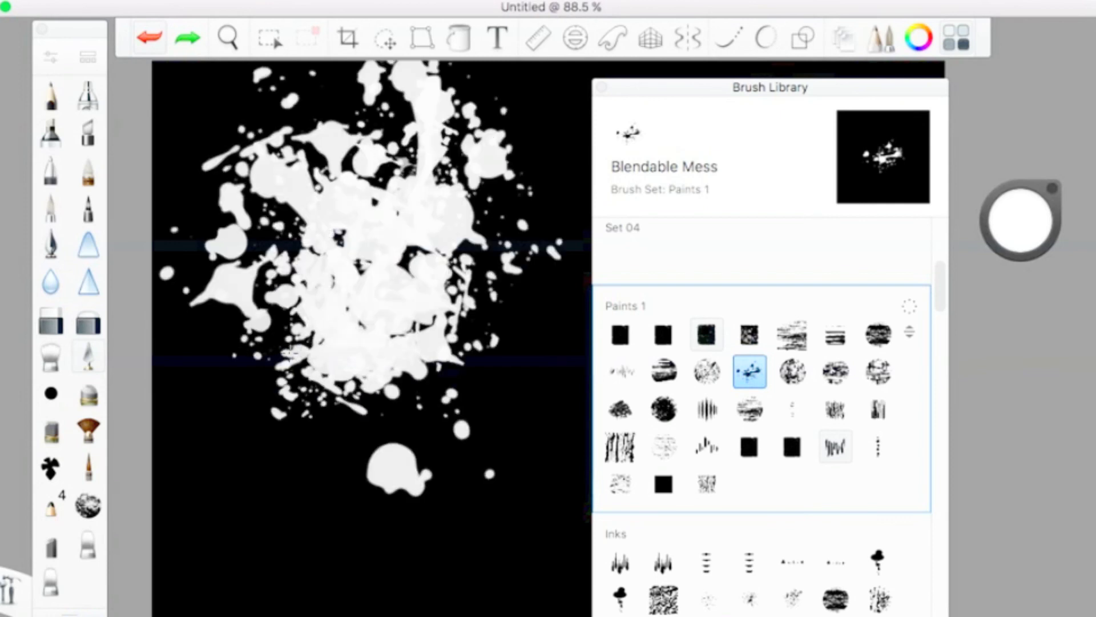
{"action": "key", "text": "super+z"}
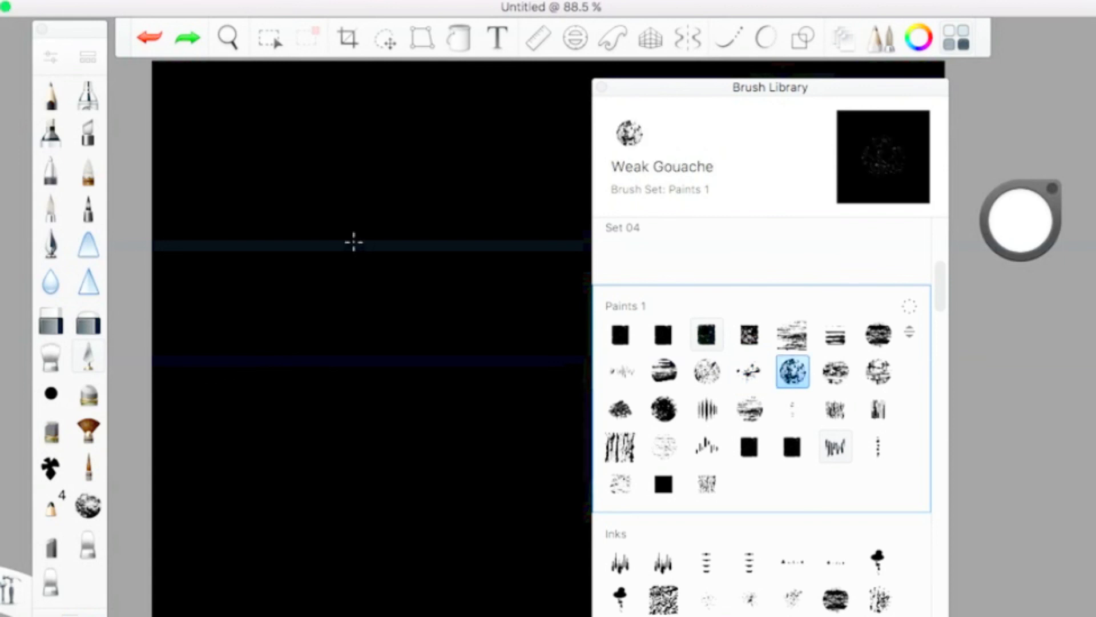
Test the Weak Gouache and Middle Gouache brushes with a textured patch each, undoing each patch
{"action": "mouse_move", "coordinate": [352, 242]}
{"action": "left_mouse_down"}
{"action": "mouse_move", "coordinate": [290, 348]}
{"action": "mouse_move", "coordinate": [355, 395]}
{"action": "mouse_move", "coordinate": [344, 419]}
{"action": "mouse_move", "coordinate": [362, 428]}
{"action": "mouse_move", "coordinate": [351, 460]}
{"action": "mouse_move", "coordinate": [310, 498]}
{"action": "mouse_move", "coordinate": [381, 482]}
{"action": "mouse_move", "coordinate": [452, 382]}
{"action": "mouse_move", "coordinate": [481, 270]}
{"action": "left_mouse_up"}
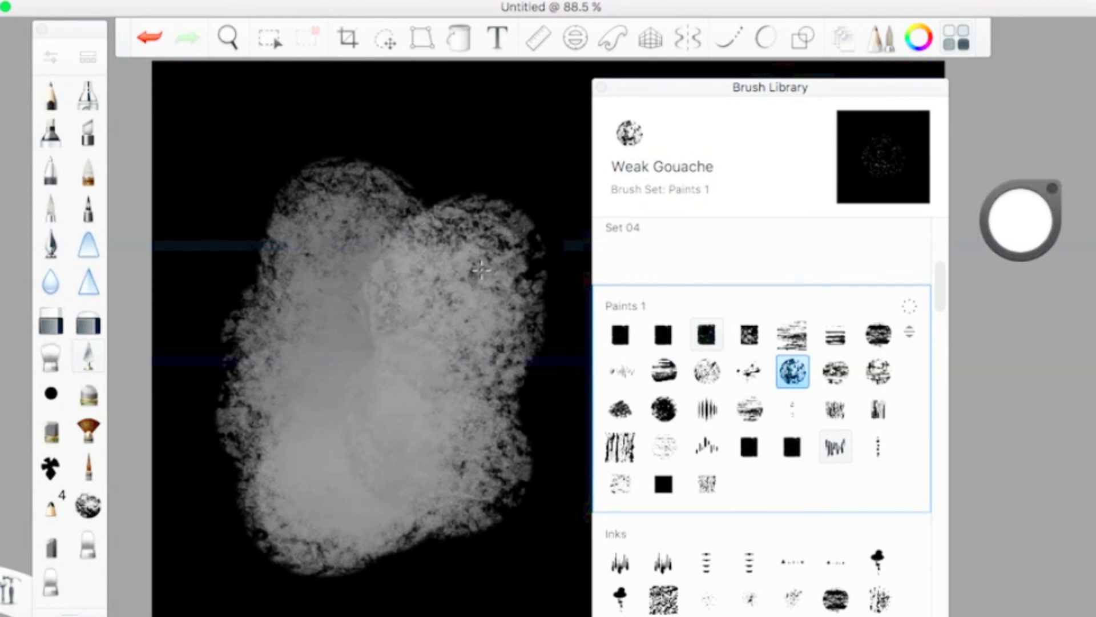
{"action": "left_click", "coordinate": [140, 36]}
{"action": "left_click", "coordinate": [835, 371]}
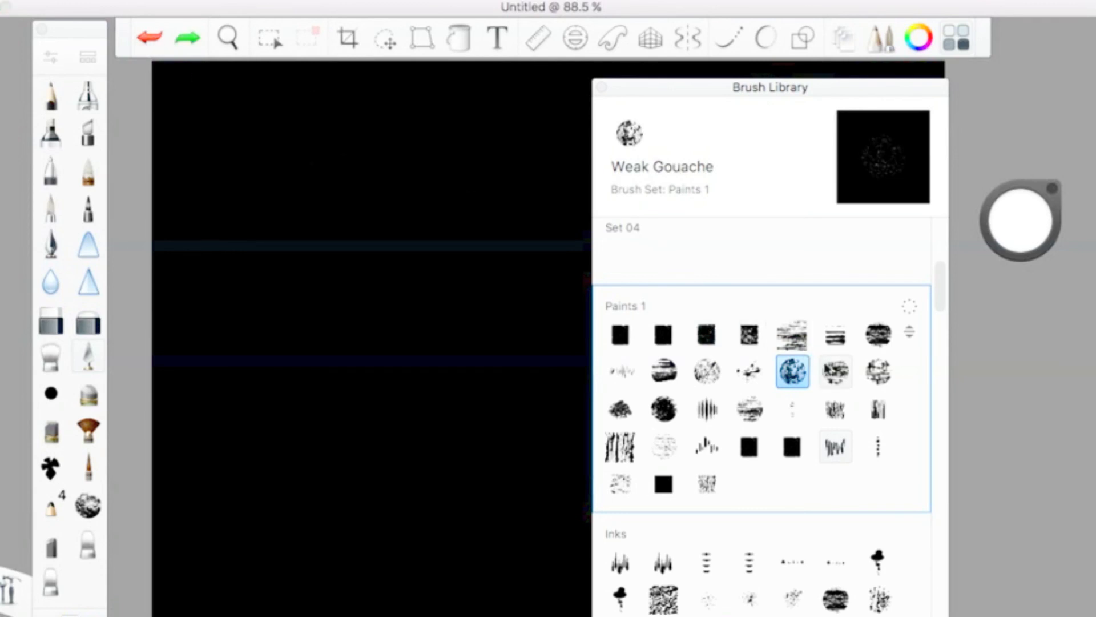
{"action": "mouse_move", "coordinate": [274, 247]}
{"action": "left_mouse_down"}
{"action": "mouse_move", "coordinate": [324, 234]}
{"action": "mouse_move", "coordinate": [327, 364]}
{"action": "mouse_move", "coordinate": [359, 397]}
{"action": "left_mouse_up"}
{"action": "left_click", "coordinate": [150, 37]}
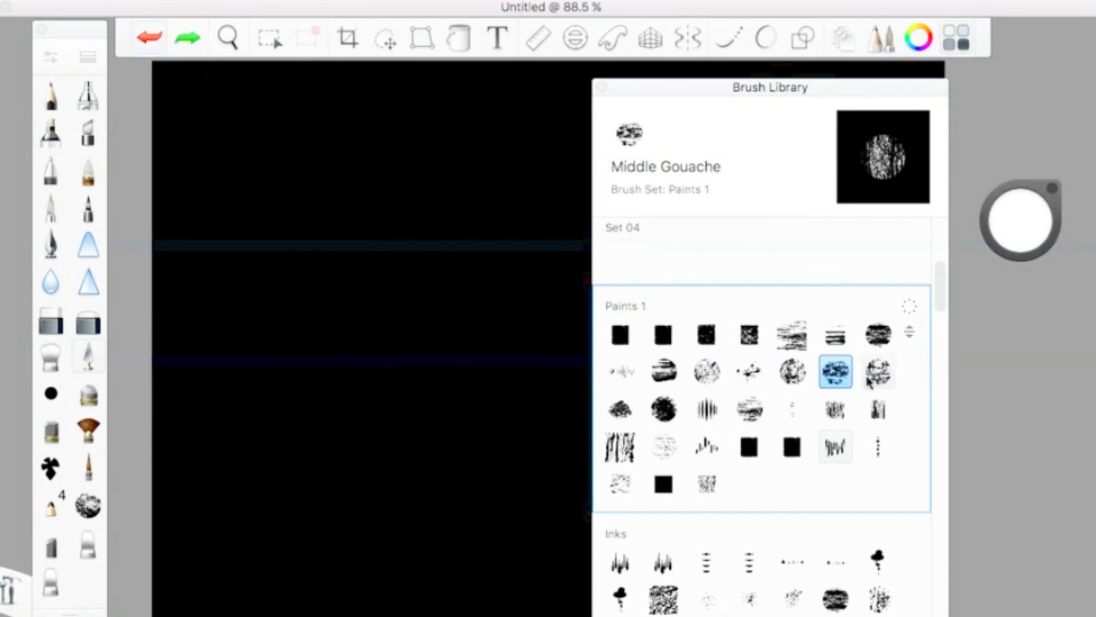
Test the Strong Gouache brush with a dense white patch on the black canvas, and undo it
{"action": "left_click", "coordinate": [879, 372]}
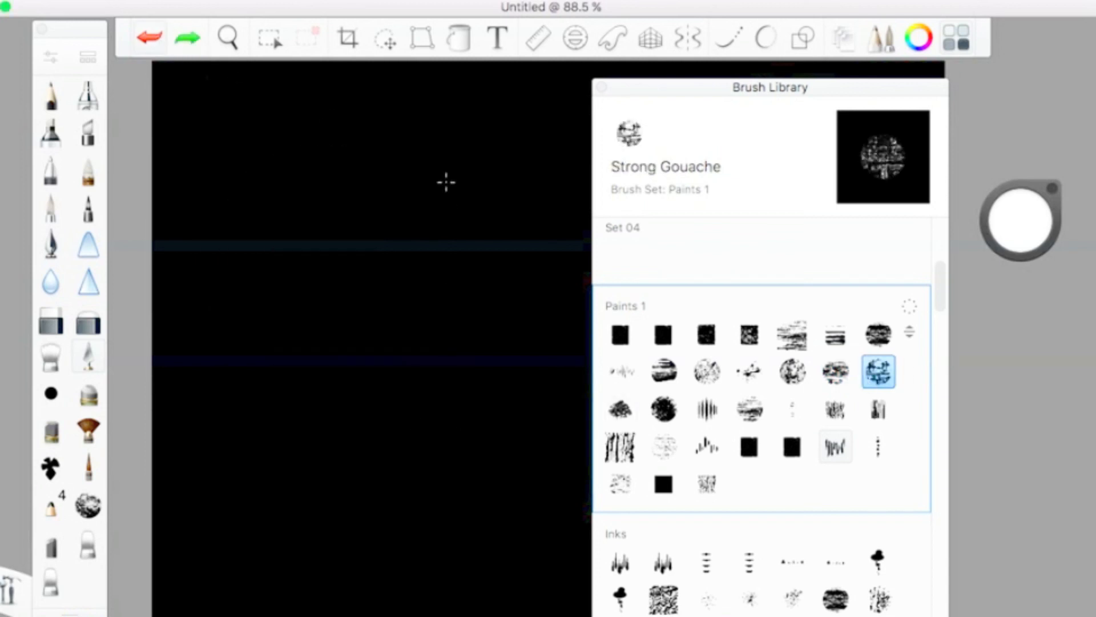
{"action": "mouse_move", "coordinate": [401, 166]}
{"action": "left_mouse_down"}
{"action": "mouse_move", "coordinate": [308, 217]}
{"action": "mouse_move", "coordinate": [363, 368]}
{"action": "mouse_move", "coordinate": [356, 388]}
{"action": "left_mouse_up"}
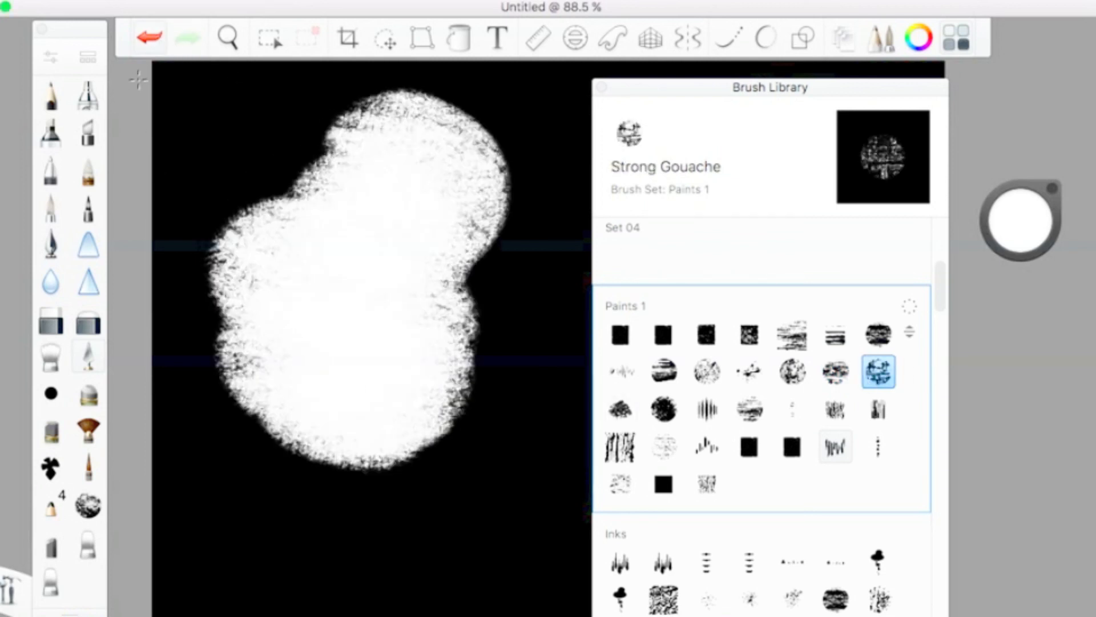
{"action": "left_click", "coordinate": [149, 37]}
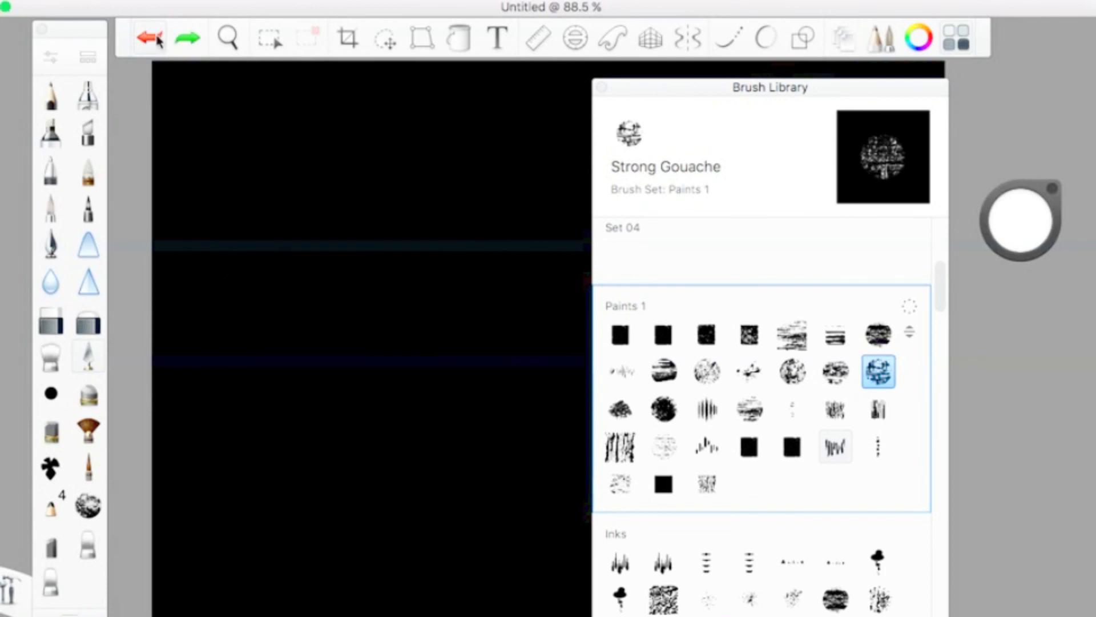
Test the Glassy 1 brush by layering and blending several soft white strokes, and undo all of them
{"action": "left_click", "coordinate": [617, 407]}
{"action": "mouse_move", "coordinate": [359, 213]}
{"action": "left_mouse_down"}
{"action": "mouse_move", "coordinate": [382, 312]}
{"action": "mouse_move", "coordinate": [306, 452]}
{"action": "left_mouse_up"}
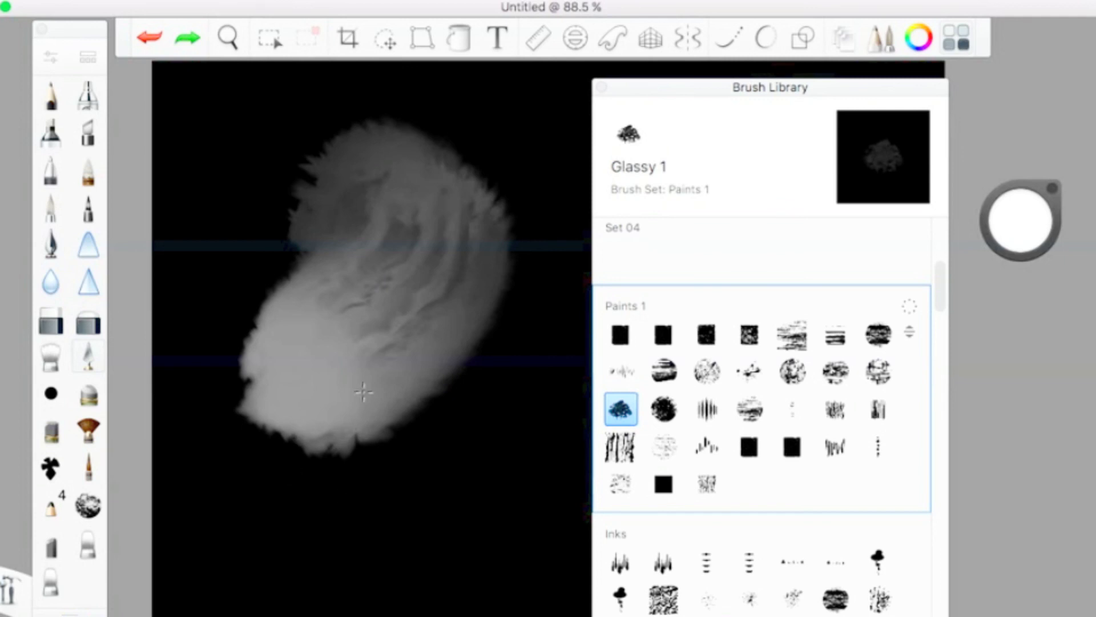
{"action": "left_click", "coordinate": [390, 294]}
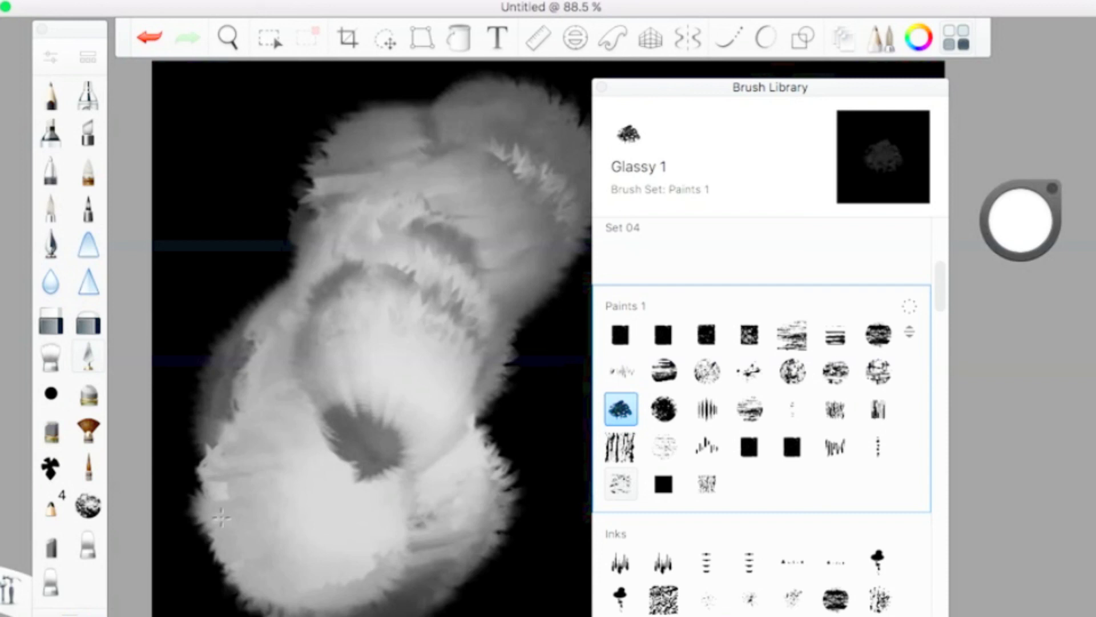
{"action": "left_click", "coordinate": [159, 53]}
{"action": "left_click", "coordinate": [160, 52]}
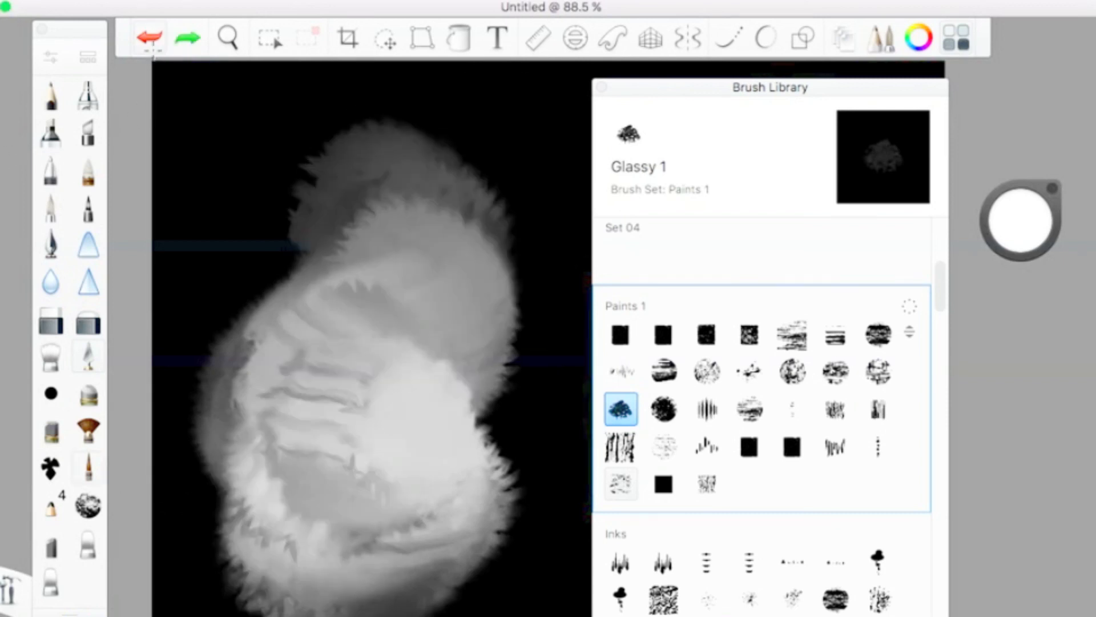
{"action": "left_click", "coordinate": [160, 52]}
{"action": "left_click", "coordinate": [160, 53]}
{"action": "mouse_move", "coordinate": [364, 343]}
{"action": "left_mouse_down"}
{"action": "mouse_move", "coordinate": [369, 445]}
{"action": "mouse_move", "coordinate": [350, 466]}
{"action": "mouse_move", "coordinate": [415, 490]}
{"action": "left_mouse_up"}
{"action": "left_click", "coordinate": [151, 45]}
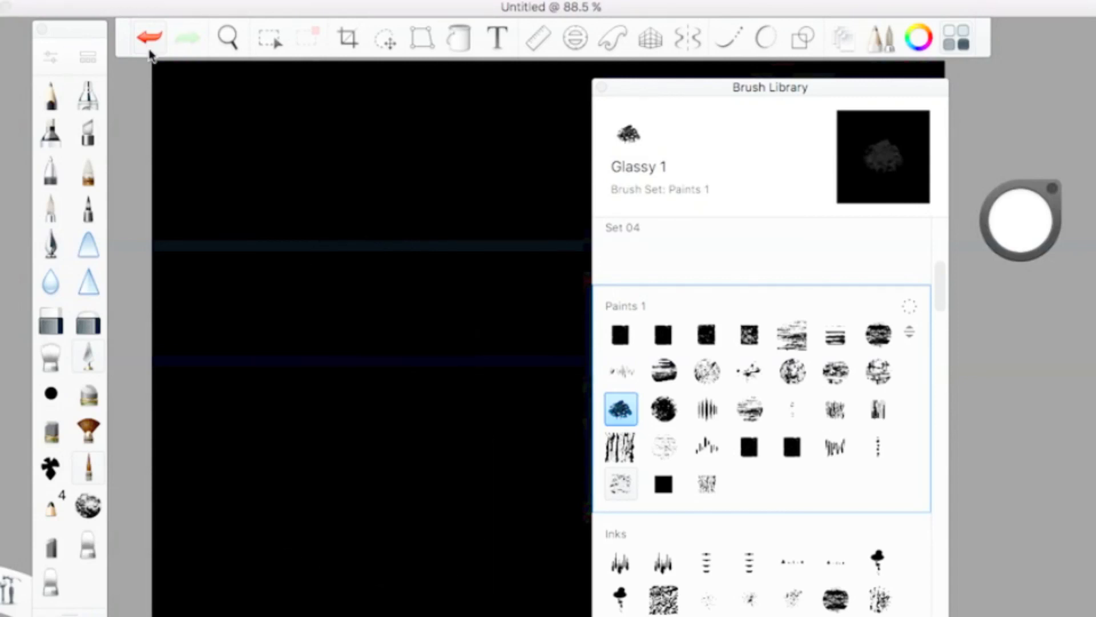
Test the Glassy 2 and Thick Heavy Blending Bristle brushes on the black canvas, undoing the strokes of each
{"action": "left_click", "coordinate": [664, 409]}
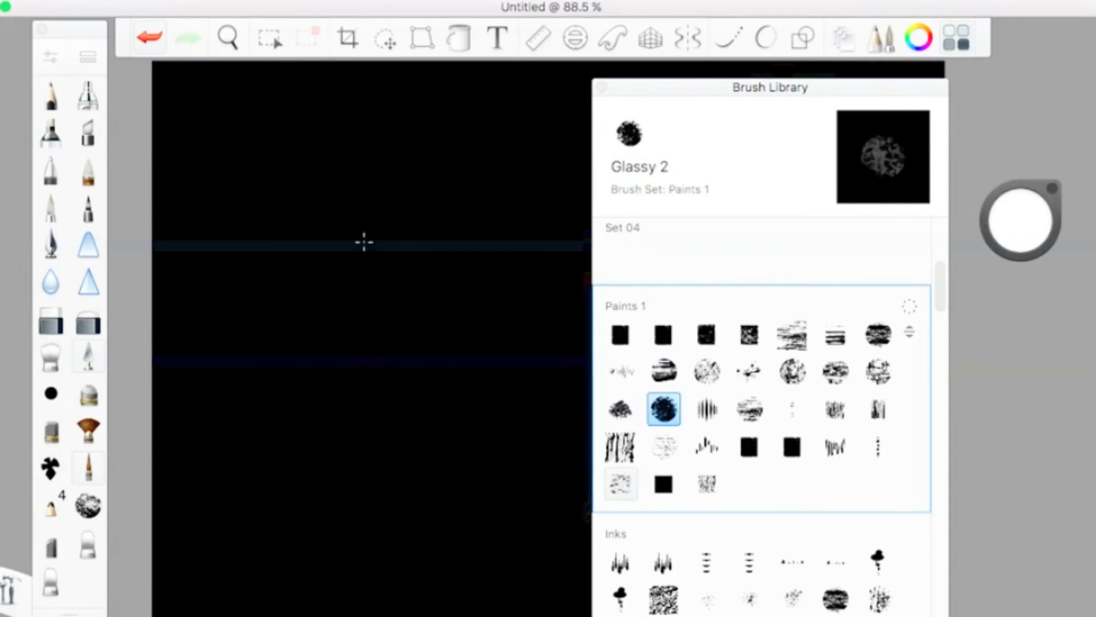
{"action": "mouse_move", "coordinate": [362, 240]}
{"action": "left_mouse_down"}
{"action": "mouse_move", "coordinate": [334, 309]}
{"action": "mouse_move", "coordinate": [341, 388]}
{"action": "mouse_move", "coordinate": [326, 407]}
{"action": "left_mouse_up"}
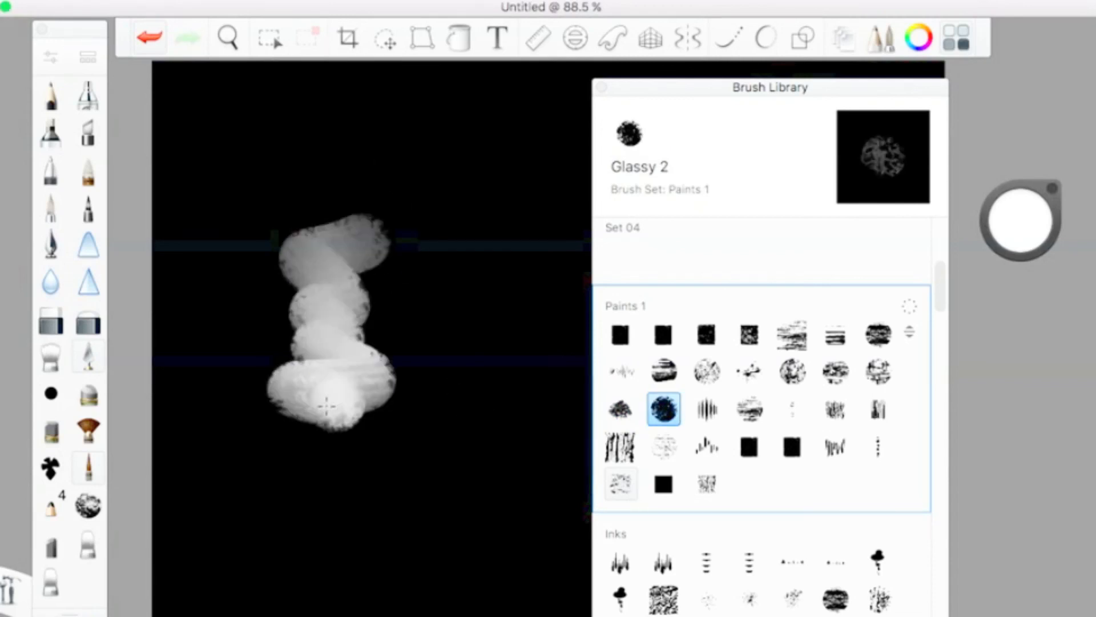
{"action": "left_click", "coordinate": [160, 37]}
{"action": "left_click", "coordinate": [707, 409]}
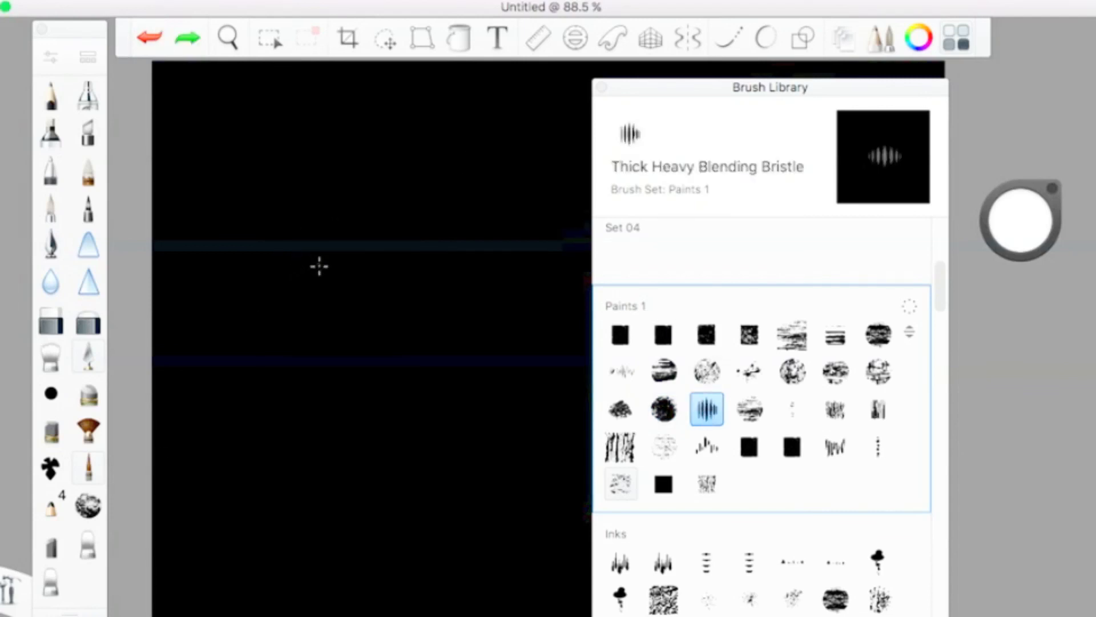
{"action": "mouse_move", "coordinate": [343, 188]}
{"action": "left_mouse_down"}
{"action": "mouse_move", "coordinate": [333, 252]}
{"action": "mouse_move", "coordinate": [282, 352]}
{"action": "mouse_move", "coordinate": [296, 374]}
{"action": "mouse_move", "coordinate": [303, 352]}
{"action": "mouse_move", "coordinate": [363, 386]}
{"action": "mouse_move", "coordinate": [350, 409]}
{"action": "mouse_move", "coordinate": [379, 434]}
{"action": "left_mouse_up"}
{"action": "left_click", "coordinate": [149, 37]}
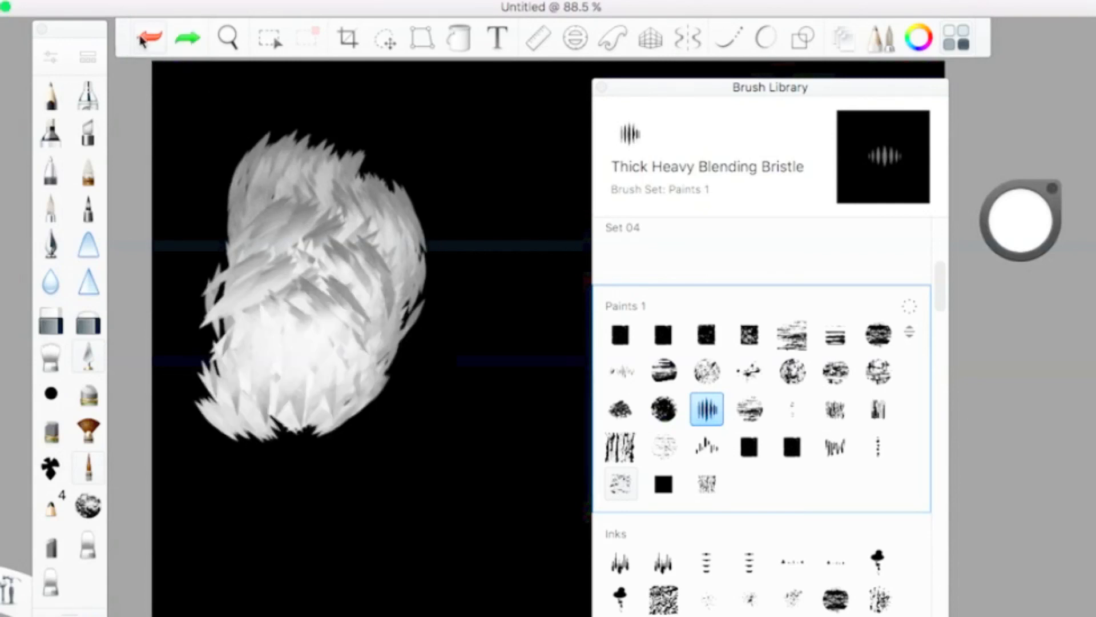
{"action": "left_click", "coordinate": [150, 38]}
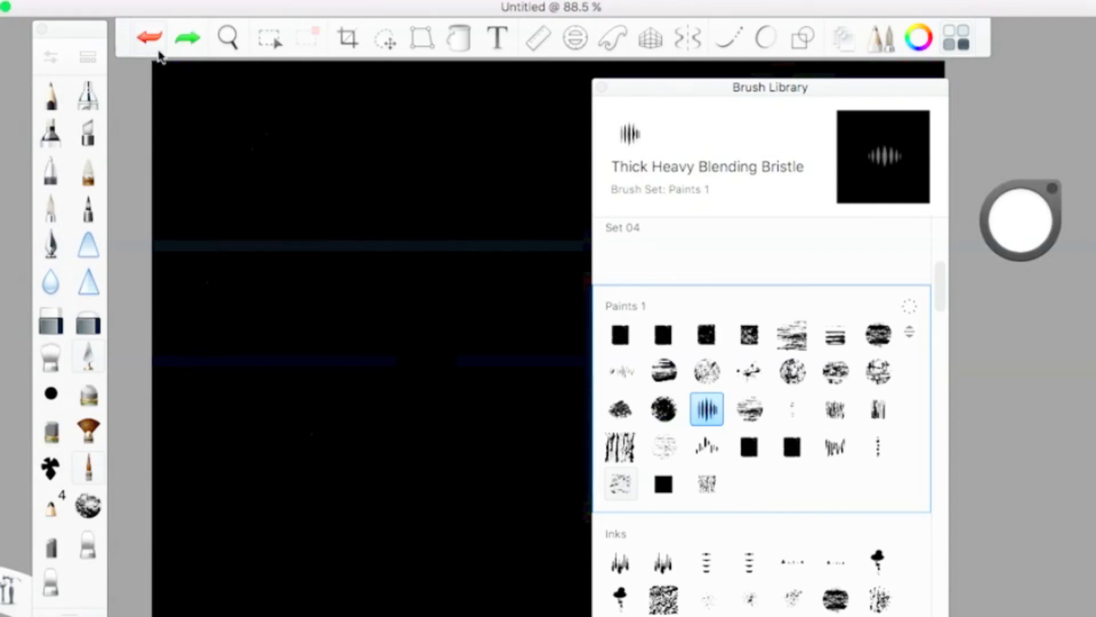
Test Fine Bristle with a thin wavy line and Blocky Fine Blending Bristle with a ridged patch, undoing each
{"action": "left_click", "coordinate": [751, 414]}
{"action": "mouse_move", "coordinate": [343, 209]}
{"action": "left_mouse_down"}
{"action": "mouse_move", "coordinate": [355, 269]}
{"action": "mouse_move", "coordinate": [345, 452]}
{"action": "left_mouse_up"}
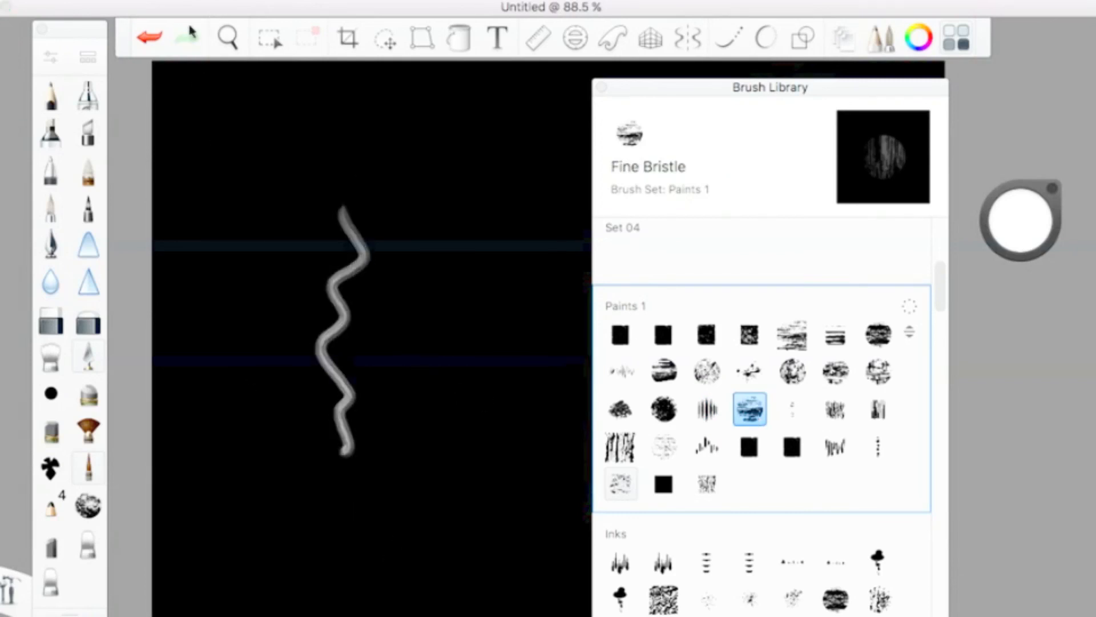
{"action": "left_click", "coordinate": [149, 38]}
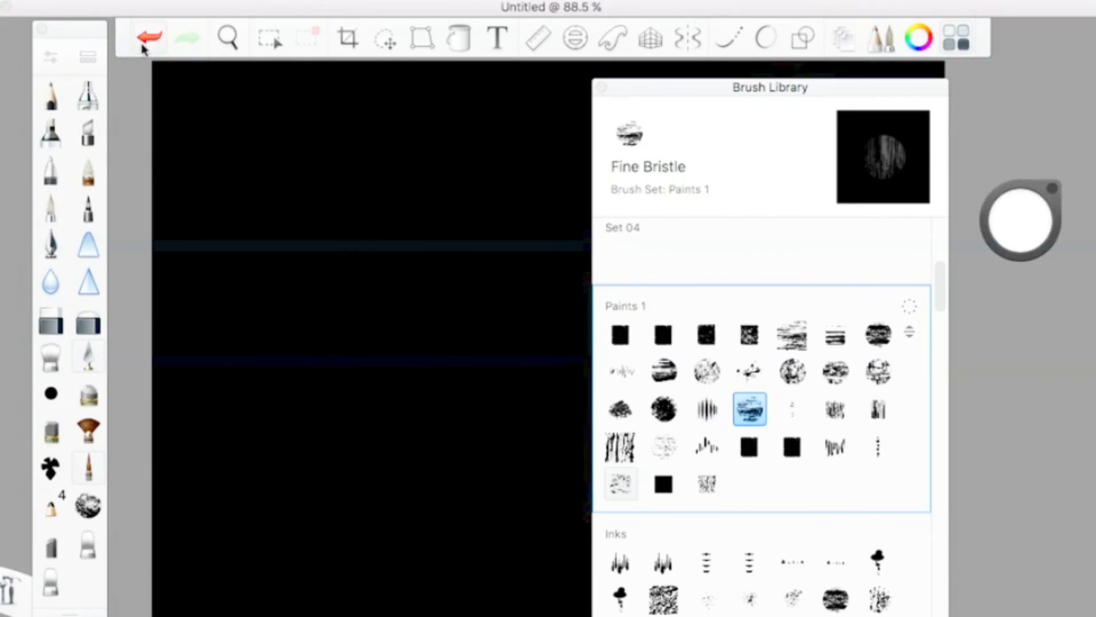
{"action": "left_click", "coordinate": [782, 420]}
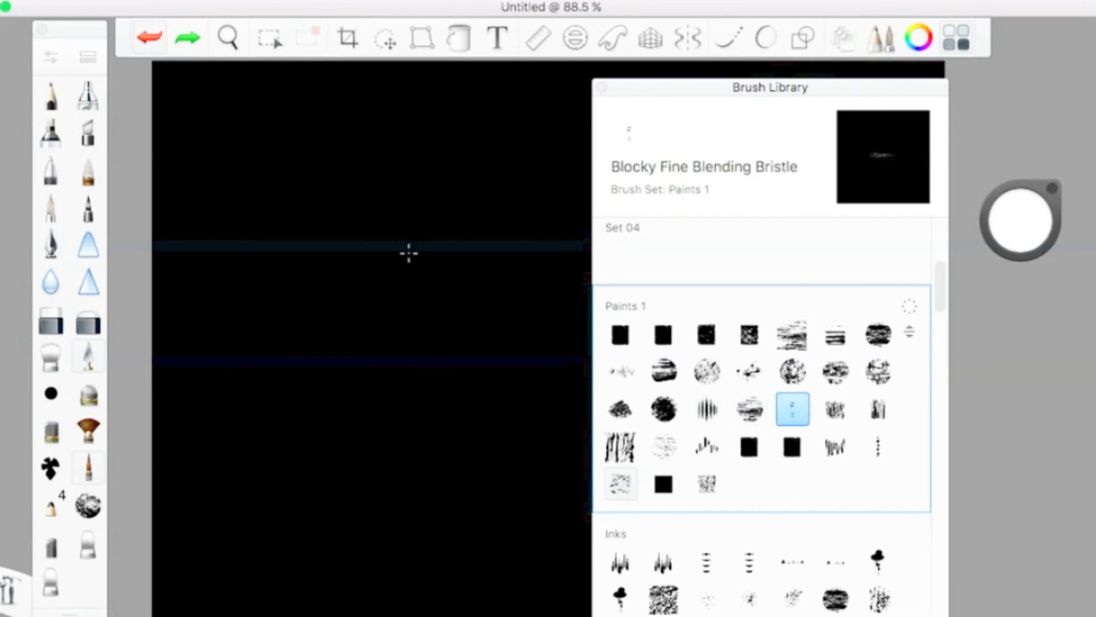
{"action": "mouse_move", "coordinate": [409, 253]}
{"action": "left_mouse_down"}
{"action": "mouse_move", "coordinate": [372, 268]}
{"action": "mouse_move", "coordinate": [354, 451]}
{"action": "left_mouse_up"}
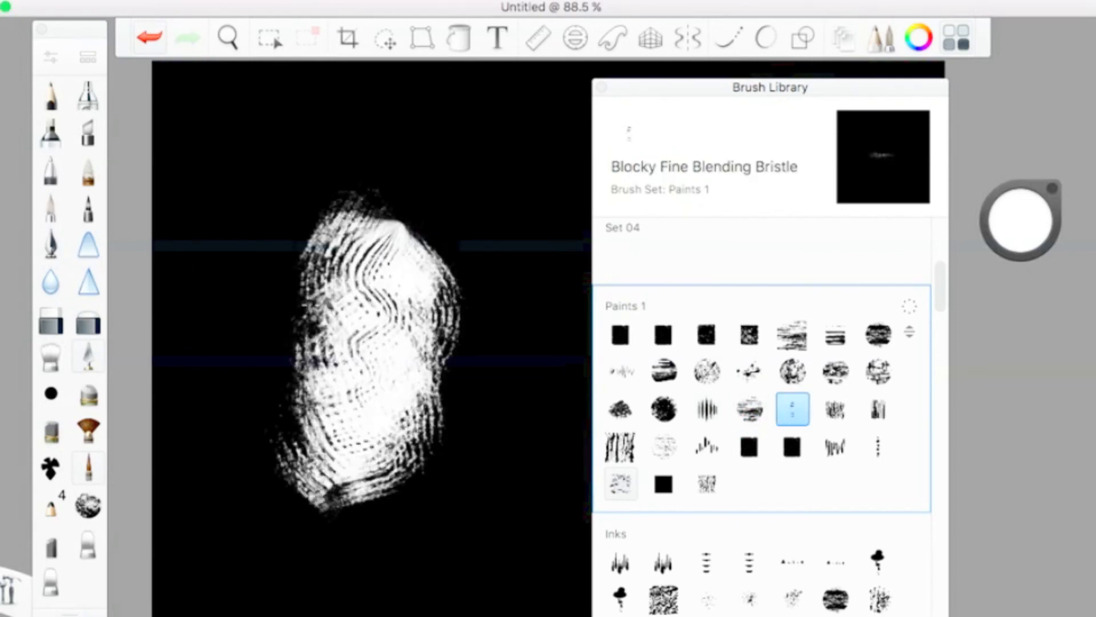
{"action": "left_click", "coordinate": [154, 41]}
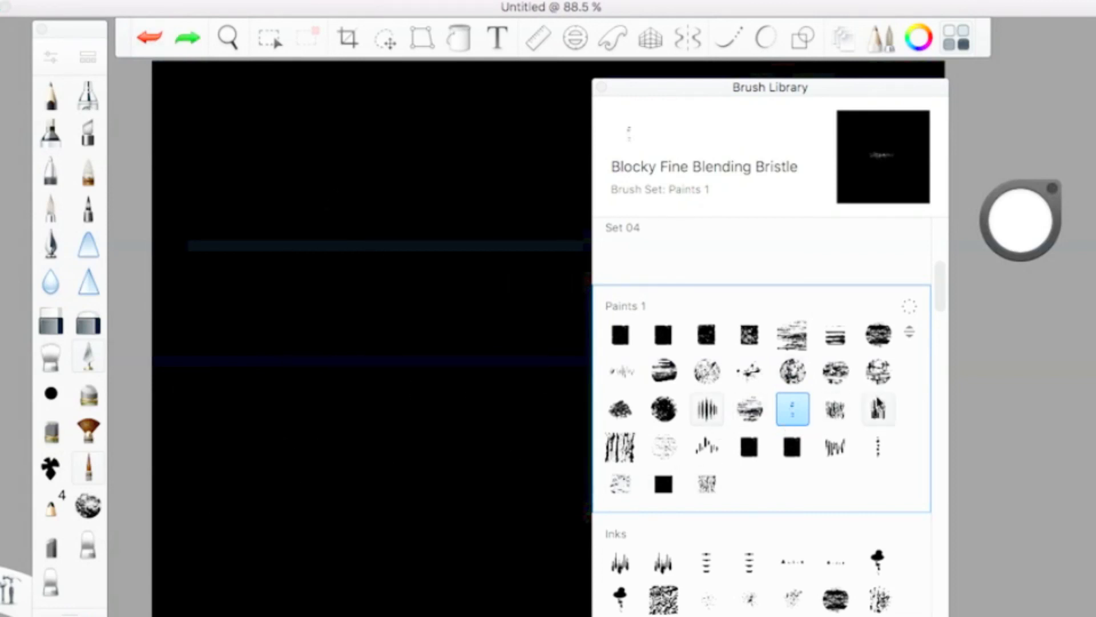
Test the Rough Stumpy Bristle and Slightly Grungy Rake brushes with a scribbled white patch each, undoing each patch
{"action": "left_click", "coordinate": [821, 418]}
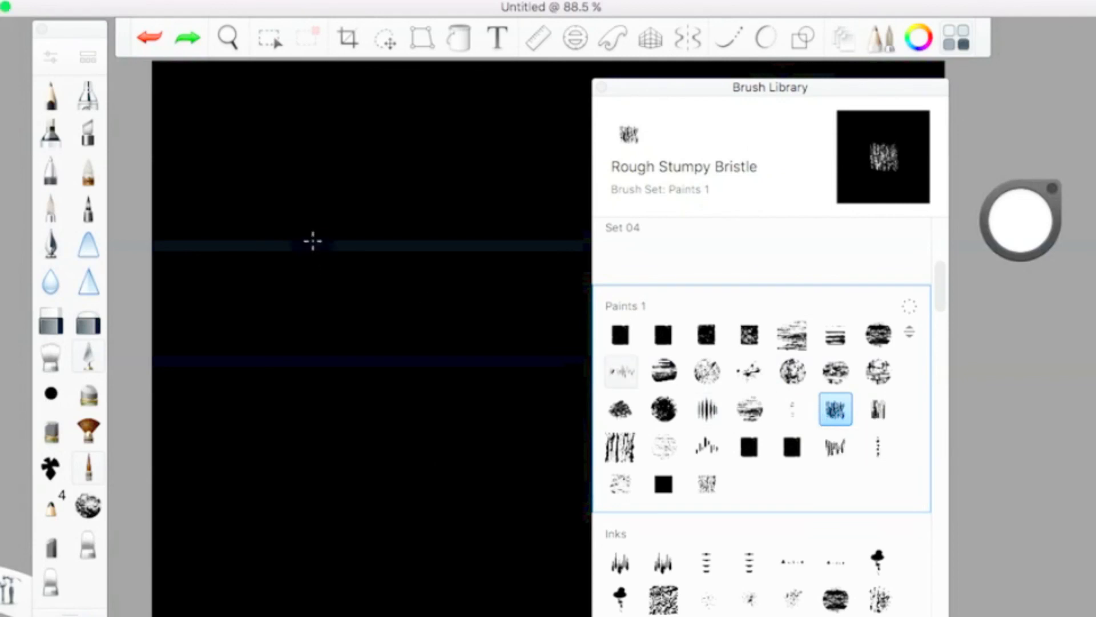
{"action": "mouse_move", "coordinate": [311, 240]}
{"action": "left_mouse_down"}
{"action": "mouse_move", "coordinate": [283, 279]}
{"action": "mouse_move", "coordinate": [322, 411]}
{"action": "left_mouse_up"}
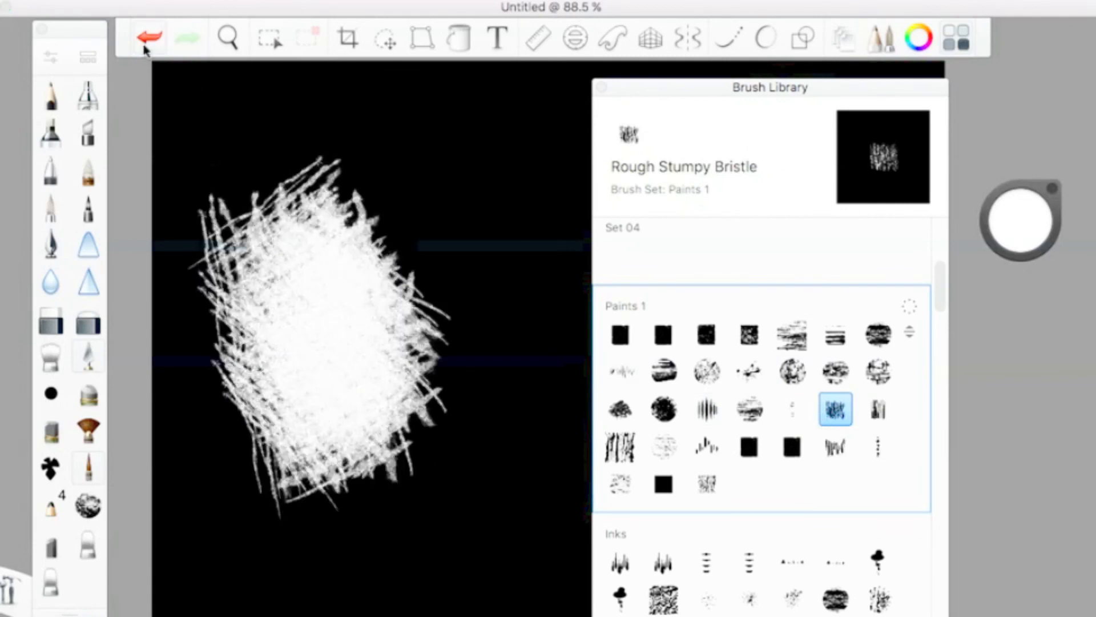
{"action": "key", "text": "ctrl+z"}
{"action": "left_click", "coordinate": [891, 412]}
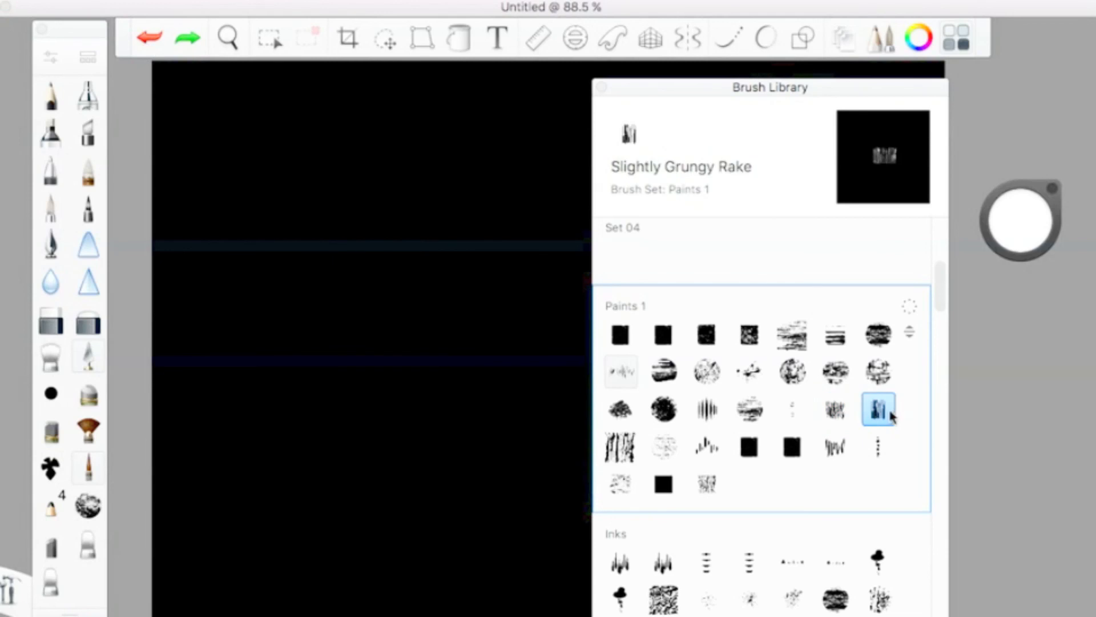
{"action": "mouse_move", "coordinate": [381, 320]}
{"action": "left_mouse_down"}
{"action": "mouse_move", "coordinate": [400, 343]}
{"action": "mouse_move", "coordinate": [292, 415]}
{"action": "mouse_move", "coordinate": [354, 531]}
{"action": "mouse_move", "coordinate": [297, 469]}
{"action": "mouse_move", "coordinate": [333, 518]}
{"action": "left_mouse_up"}
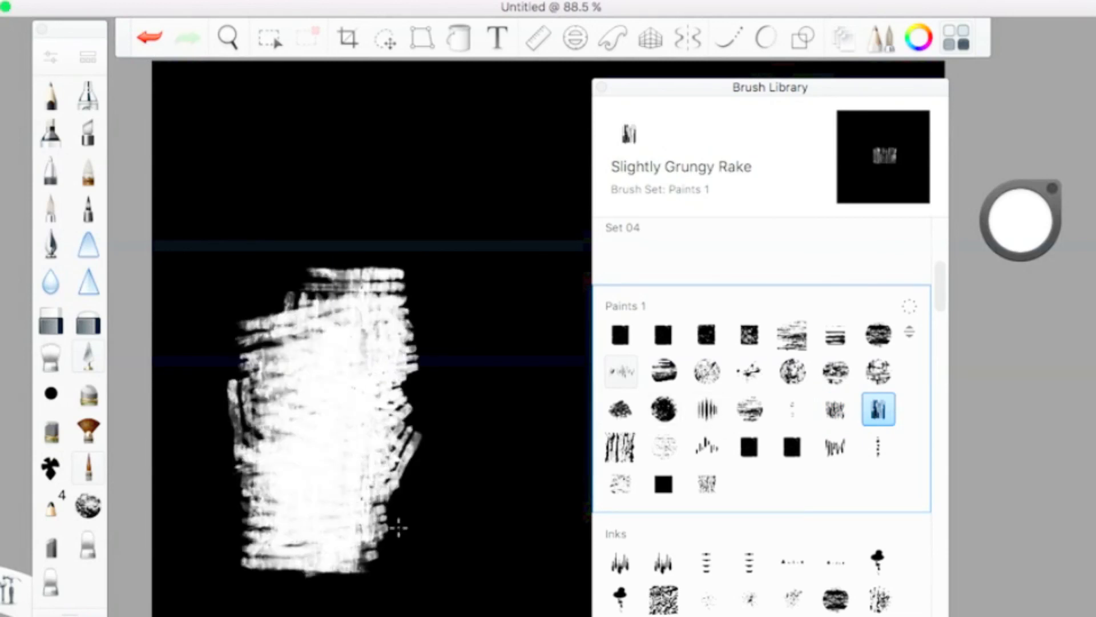
{"action": "left_click", "coordinate": [149, 37]}
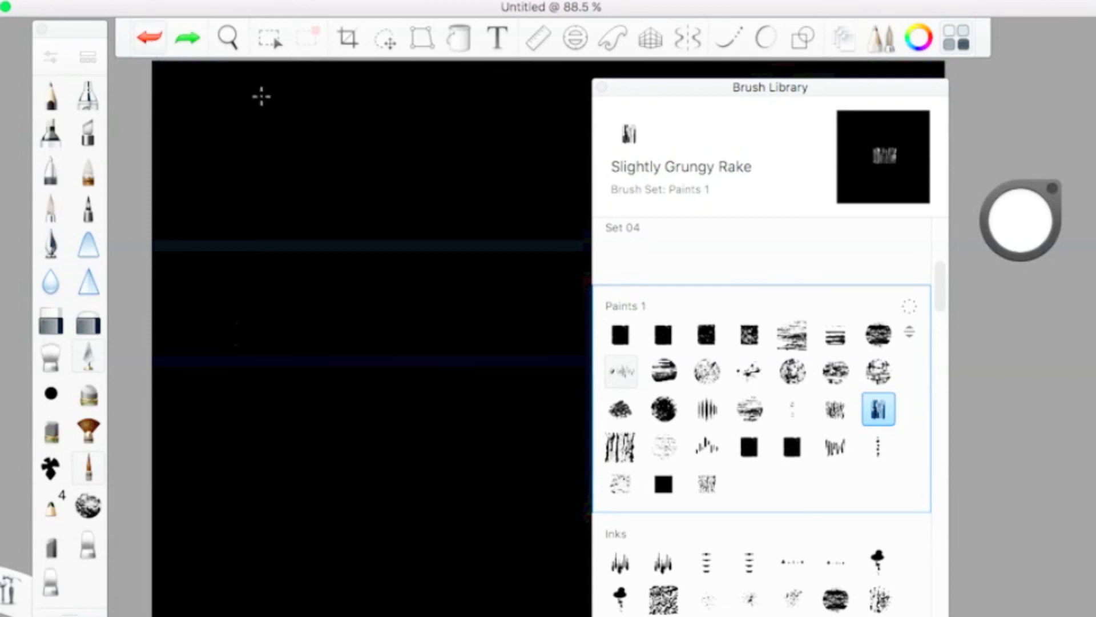
{"action": "scroll", "coordinate": [697, 417], "scroll_direction": "down", "scroll_amount": 8}
{"action": "scroll", "coordinate": [708, 430], "scroll_direction": "down", "scroll_amount": 20}
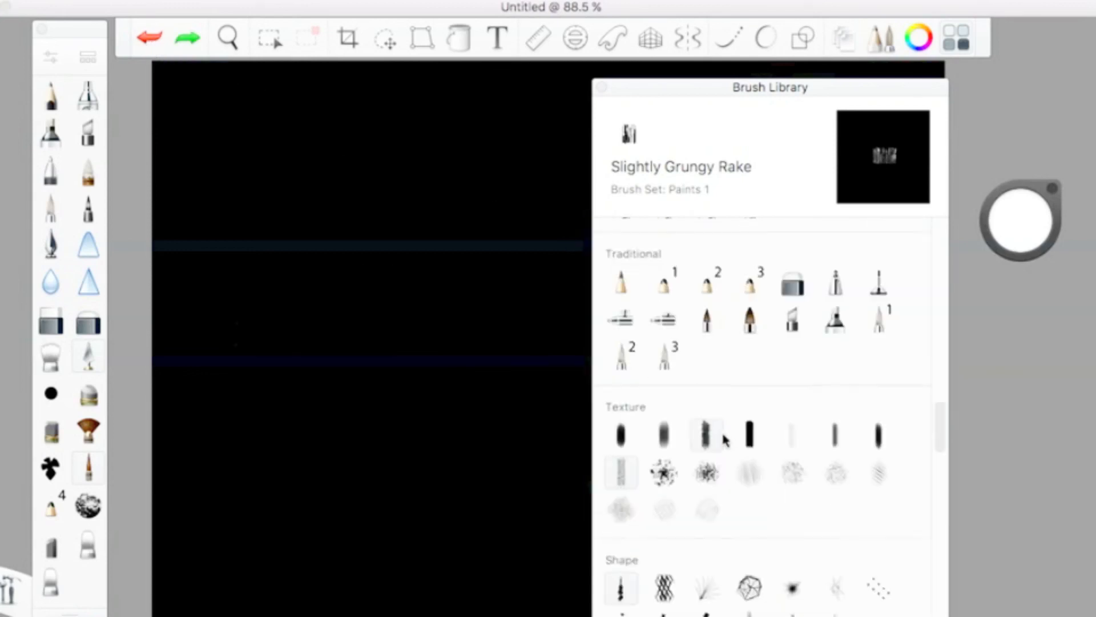
{"action": "scroll", "coordinate": [740, 450], "scroll_direction": "down", "scroll_amount": 15}
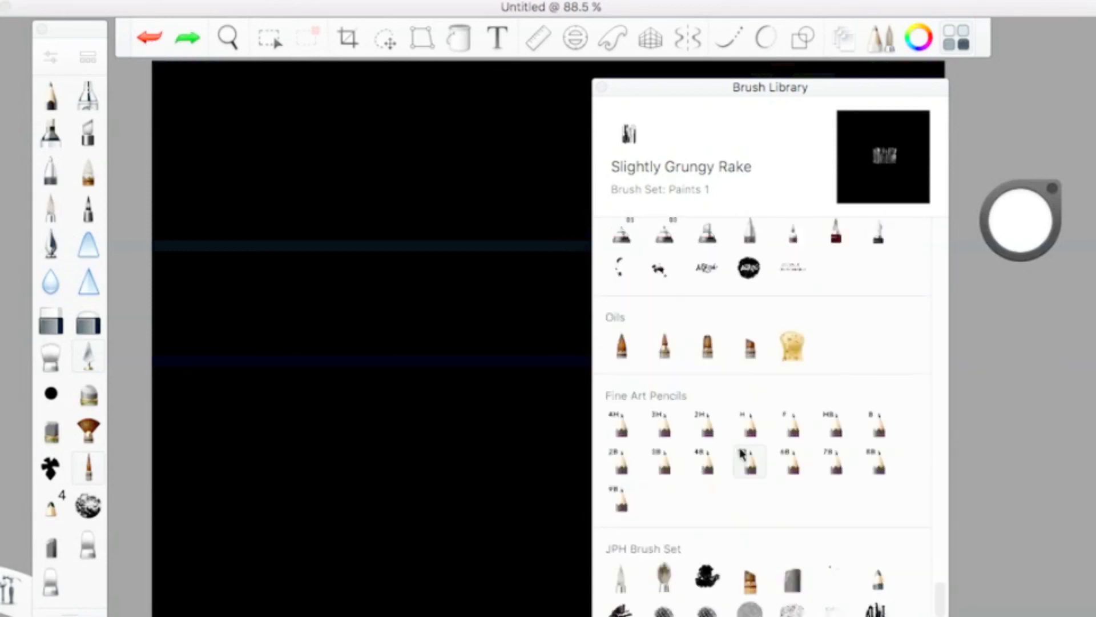
{"action": "scroll", "coordinate": [741, 449], "scroll_direction": "up", "scroll_amount": 20}
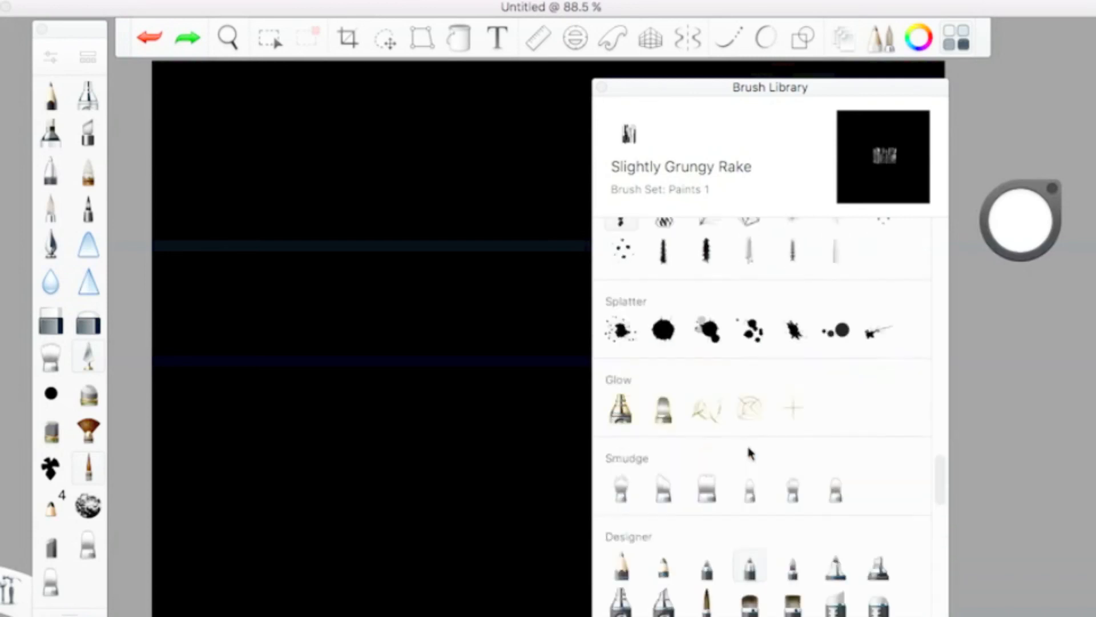
{"action": "scroll", "coordinate": [752, 451], "scroll_direction": "up", "scroll_amount": 20}
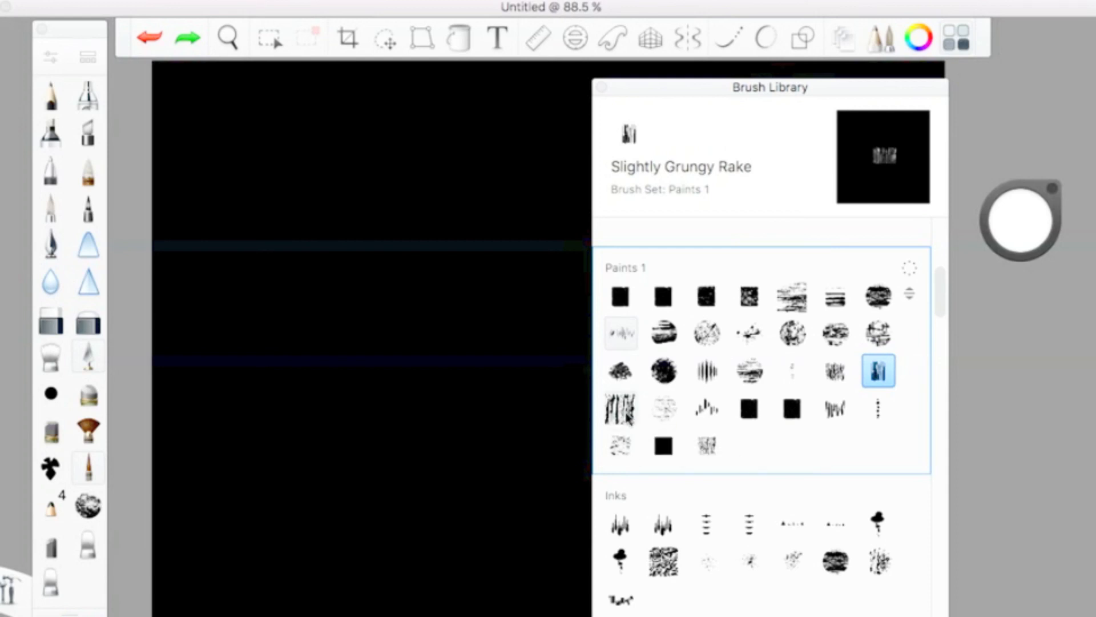
Test Another Messy Bristle Brush and Chalky Blending Bristles with a large textured patch each, undoing each patch
{"action": "left_click", "coordinate": [618, 414]}
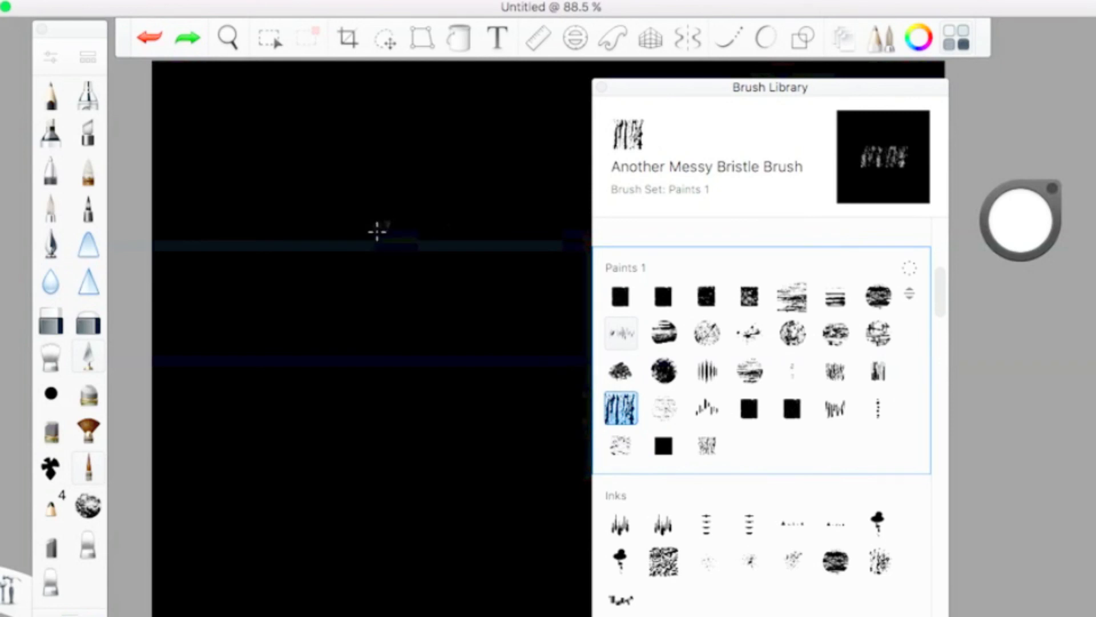
{"action": "mouse_move", "coordinate": [377, 231]}
{"action": "left_mouse_down"}
{"action": "mouse_move", "coordinate": [353, 150]}
{"action": "mouse_move", "coordinate": [385, 343]}
{"action": "mouse_move", "coordinate": [371, 365]}
{"action": "left_mouse_up"}
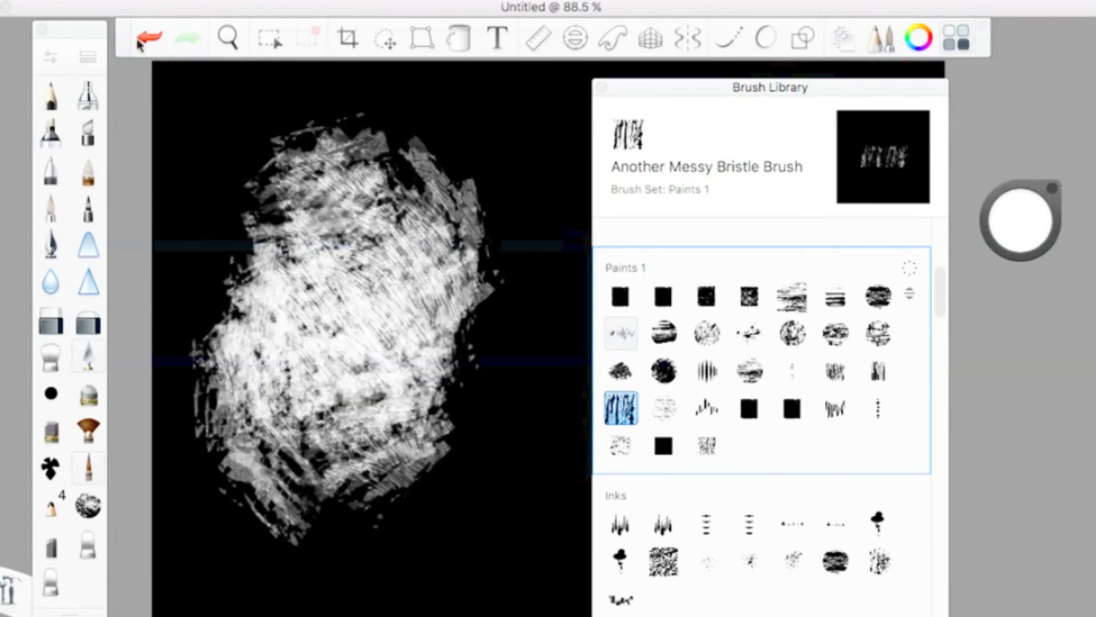
{"action": "left_click", "coordinate": [140, 43]}
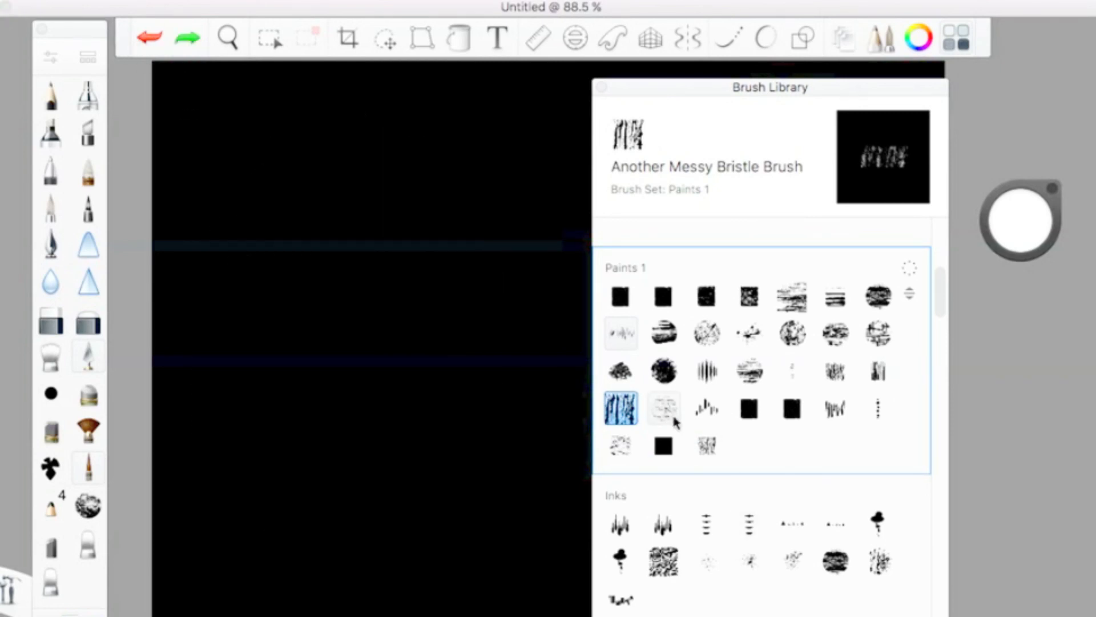
{"action": "left_click", "coordinate": [664, 409]}
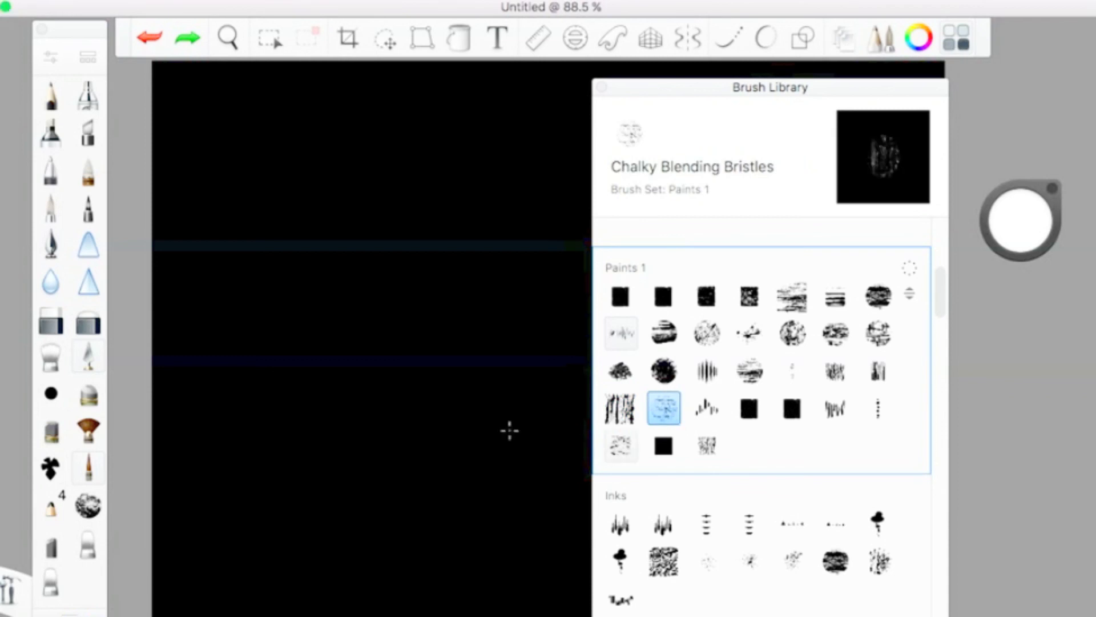
{"action": "mouse_move", "coordinate": [355, 217]}
{"action": "left_mouse_down"}
{"action": "mouse_move", "coordinate": [320, 188]}
{"action": "mouse_move", "coordinate": [343, 399]}
{"action": "mouse_move", "coordinate": [194, 422]}
{"action": "mouse_move", "coordinate": [262, 519]}
{"action": "mouse_move", "coordinate": [469, 456]}
{"action": "left_mouse_up"}
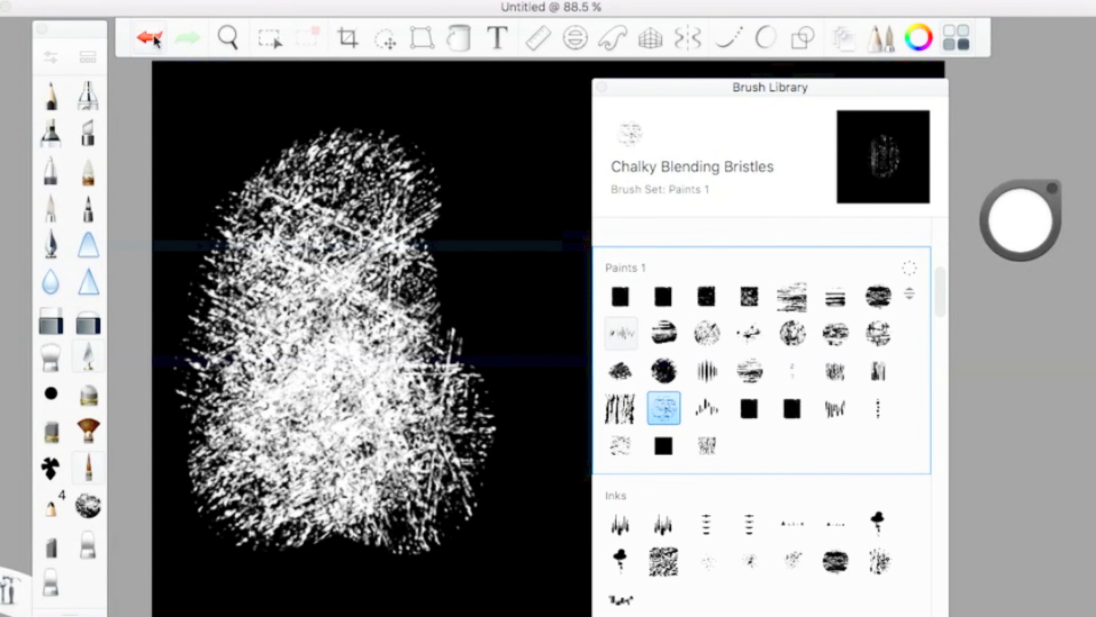
{"action": "left_click", "coordinate": [151, 39]}
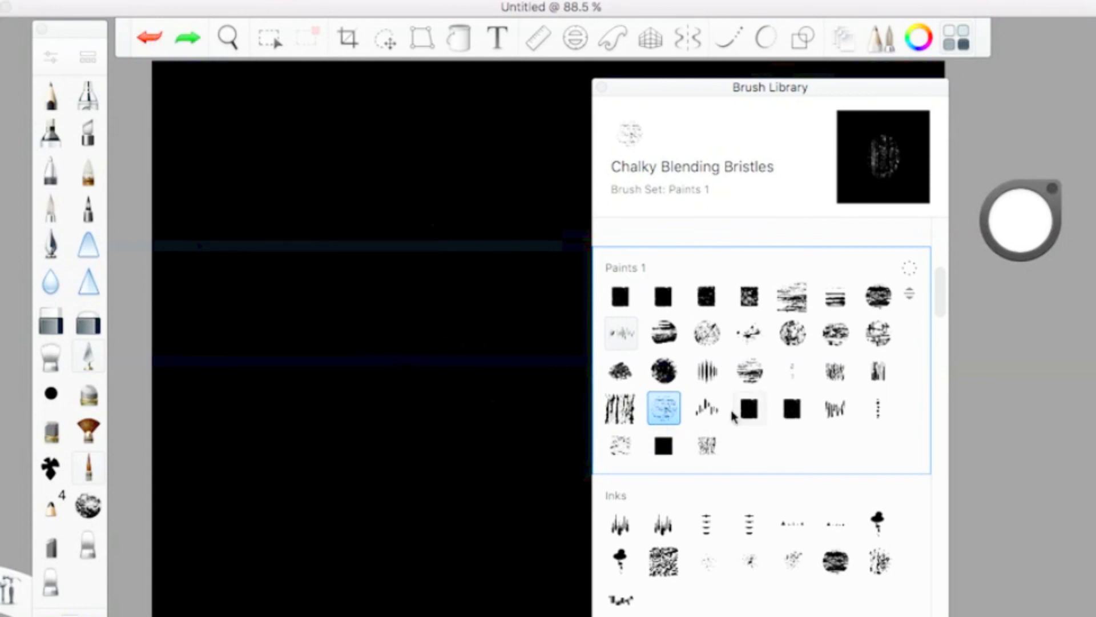
Test the Grotty Bristle Rake with a tall patch of overlapping white dabs, and undo it
{"action": "left_click", "coordinate": [708, 408]}
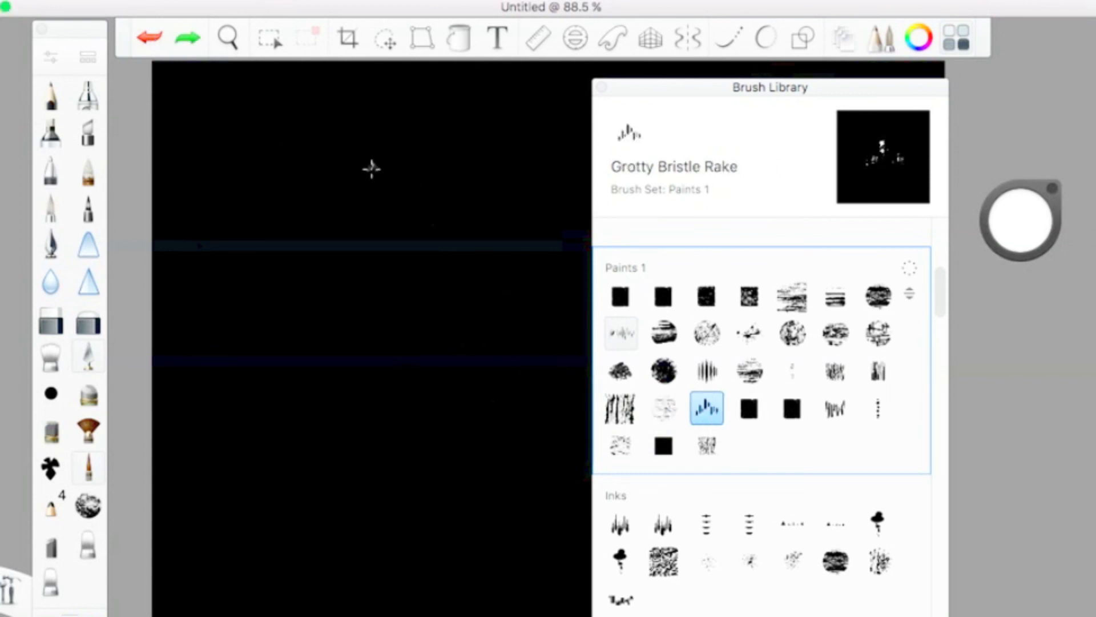
{"action": "mouse_move", "coordinate": [369, 169]}
{"action": "left_mouse_down"}
{"action": "mouse_move", "coordinate": [297, 451]}
{"action": "mouse_move", "coordinate": [327, 475]}
{"action": "mouse_move", "coordinate": [337, 568]}
{"action": "left_mouse_up"}
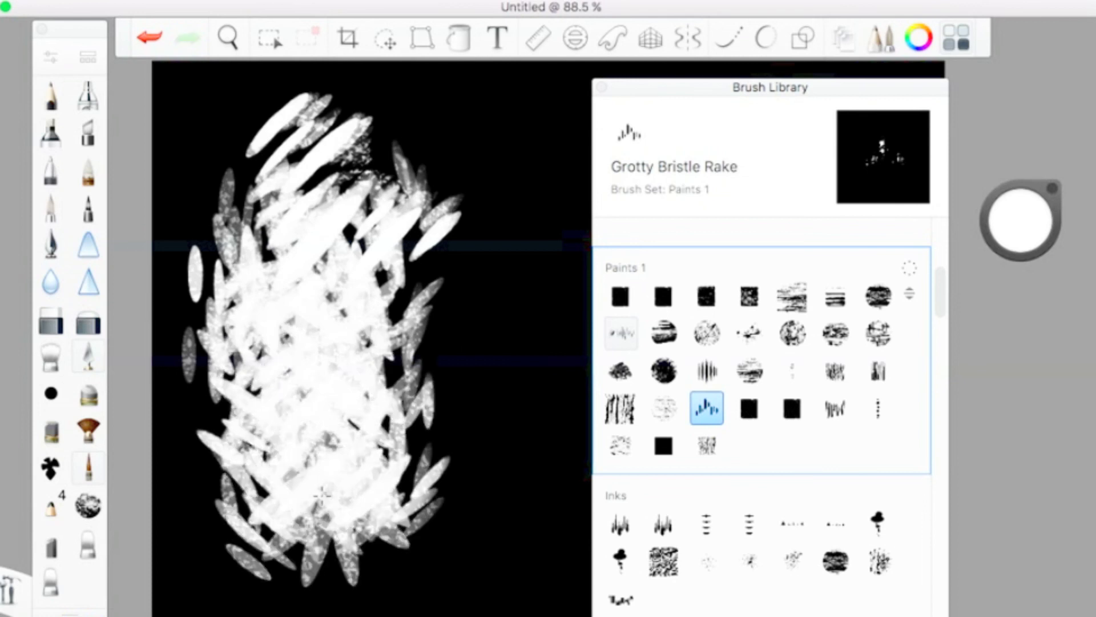
{"action": "left_click", "coordinate": [150, 40]}
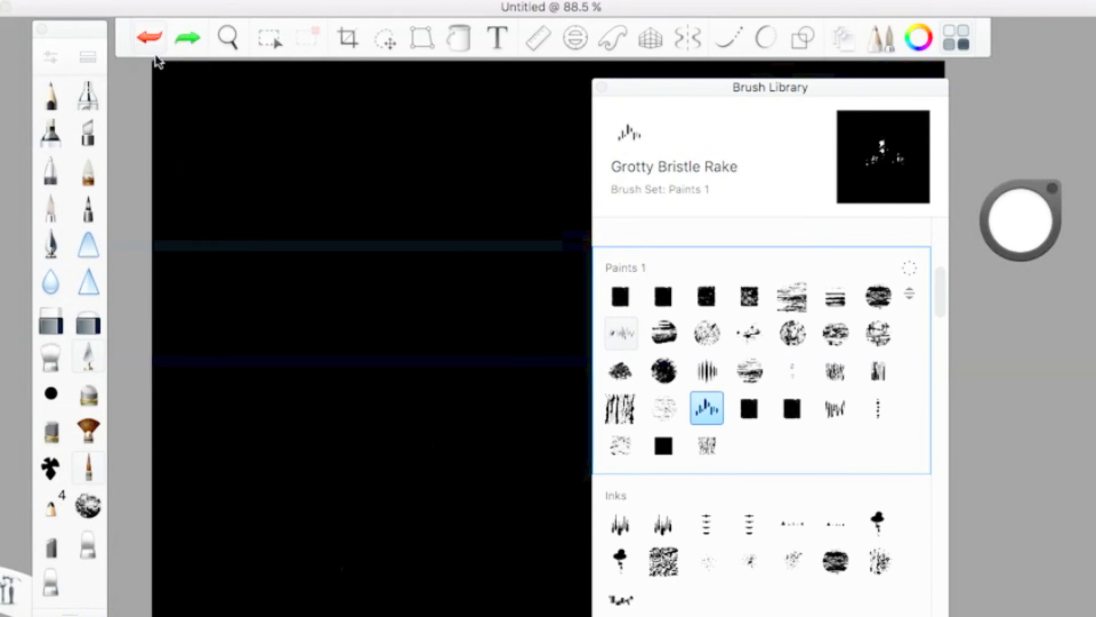
Test the Canvassy Horizontal and Canvassy Vertical brushes with a large white woven-texture patch each, undoing each patch
{"action": "left_click", "coordinate": [749, 408]}
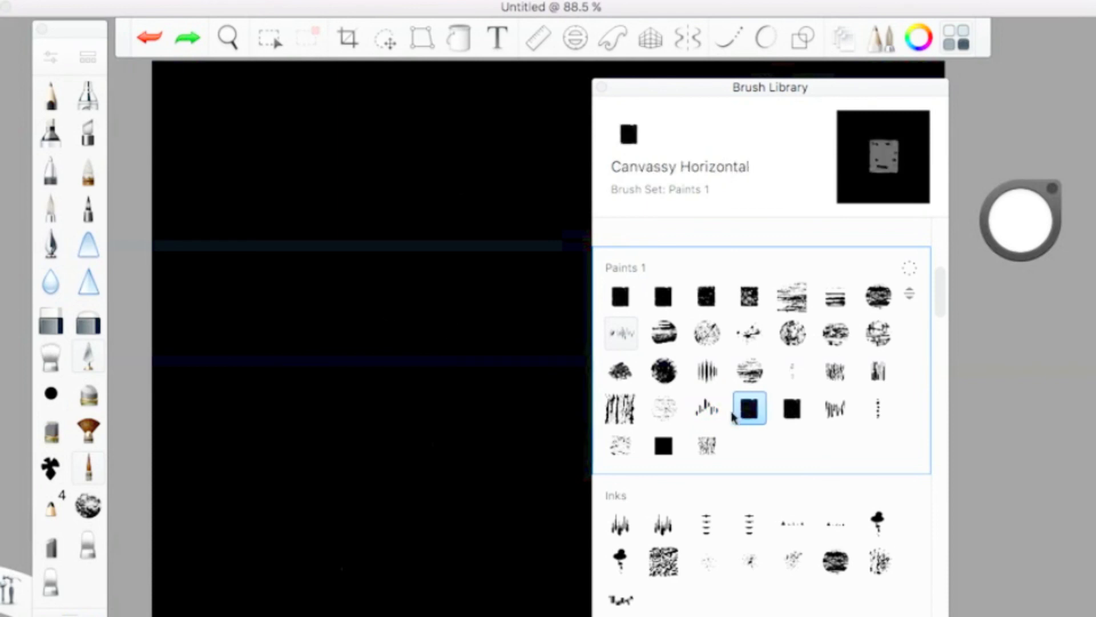
{"action": "mouse_move", "coordinate": [360, 183]}
{"action": "left_mouse_down"}
{"action": "mouse_move", "coordinate": [297, 217]}
{"action": "mouse_move", "coordinate": [292, 416]}
{"action": "mouse_move", "coordinate": [337, 492]}
{"action": "mouse_move", "coordinate": [355, 491]}
{"action": "left_mouse_up"}
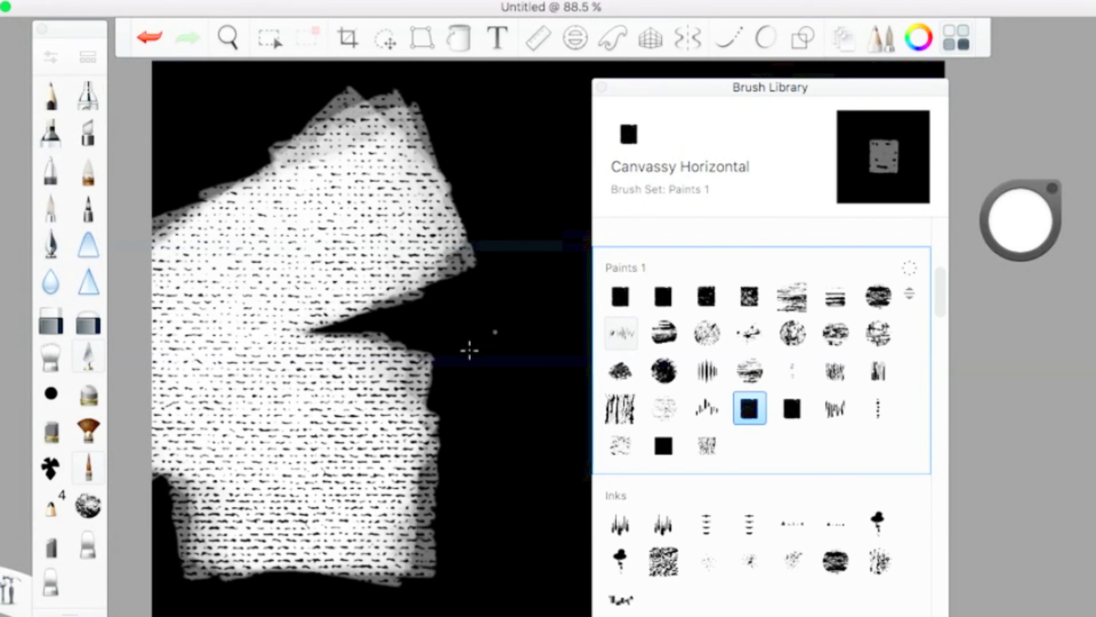
{"action": "mouse_move", "coordinate": [420, 226]}
{"action": "left_mouse_down"}
{"action": "mouse_move", "coordinate": [374, 280]}
{"action": "mouse_move", "coordinate": [360, 362]}
{"action": "left_mouse_up"}
{"action": "left_click", "coordinate": [159, 38]}
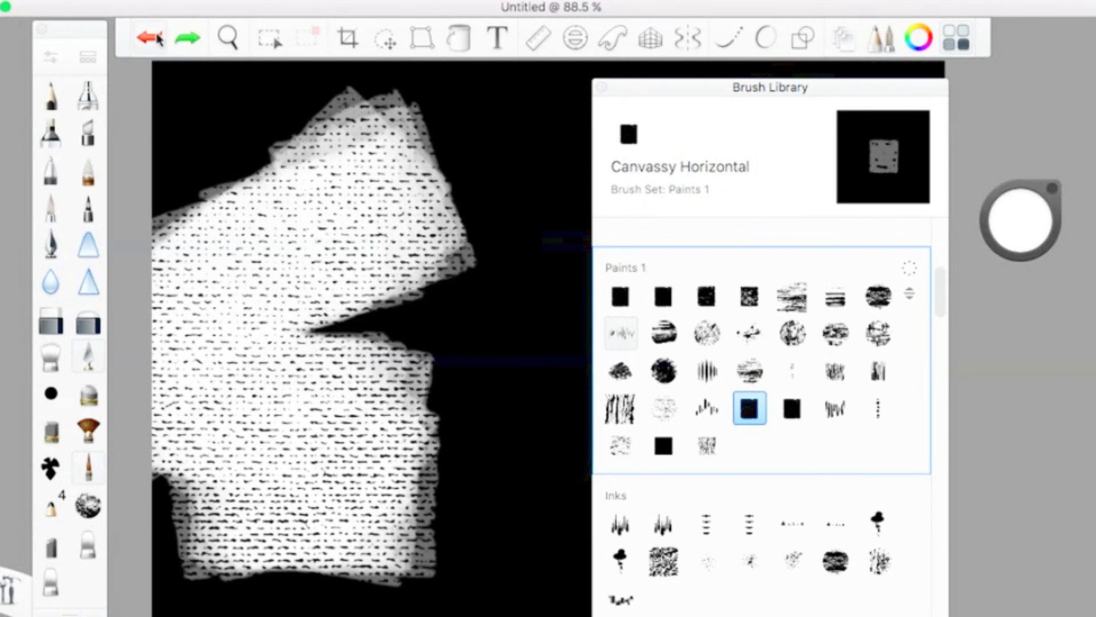
{"action": "left_click", "coordinate": [159, 37]}
{"action": "left_click", "coordinate": [792, 409]}
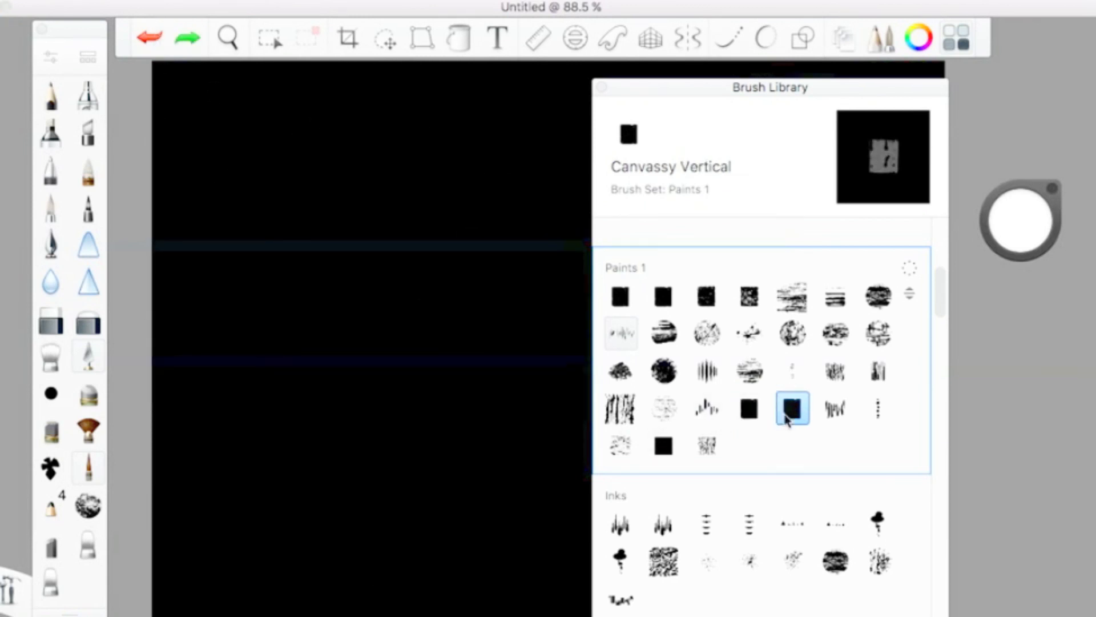
{"action": "mouse_move", "coordinate": [453, 220]}
{"action": "left_mouse_down"}
{"action": "mouse_move", "coordinate": [360, 238]}
{"action": "mouse_move", "coordinate": [308, 337]}
{"action": "mouse_move", "coordinate": [411, 446]}
{"action": "mouse_move", "coordinate": [274, 537]}
{"action": "mouse_move", "coordinate": [329, 524]}
{"action": "left_mouse_up"}
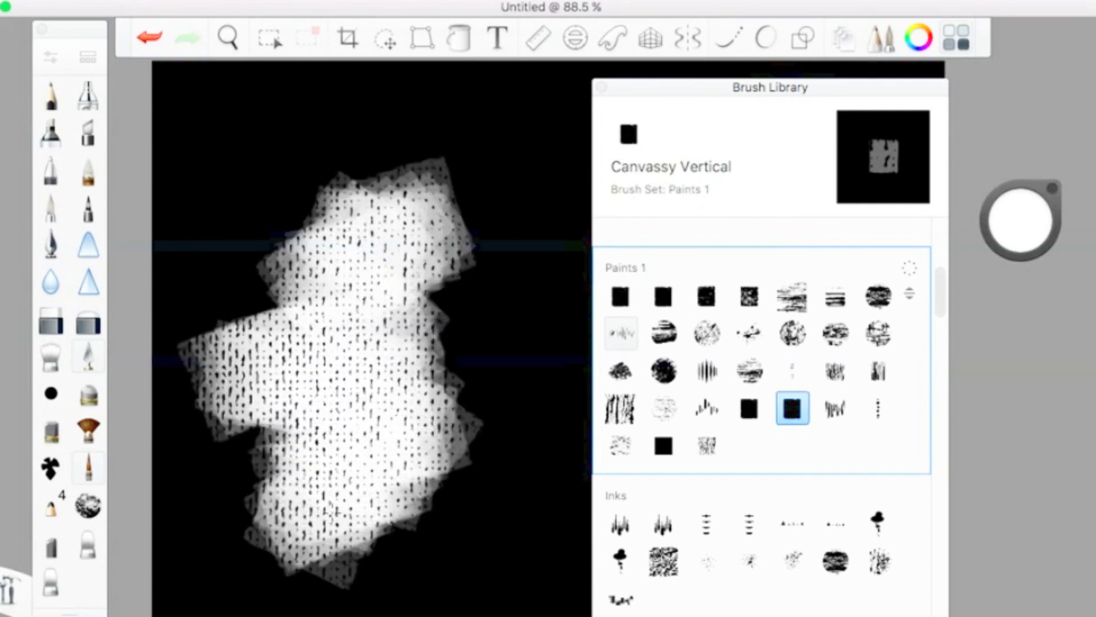
{"action": "left_click", "coordinate": [152, 39]}
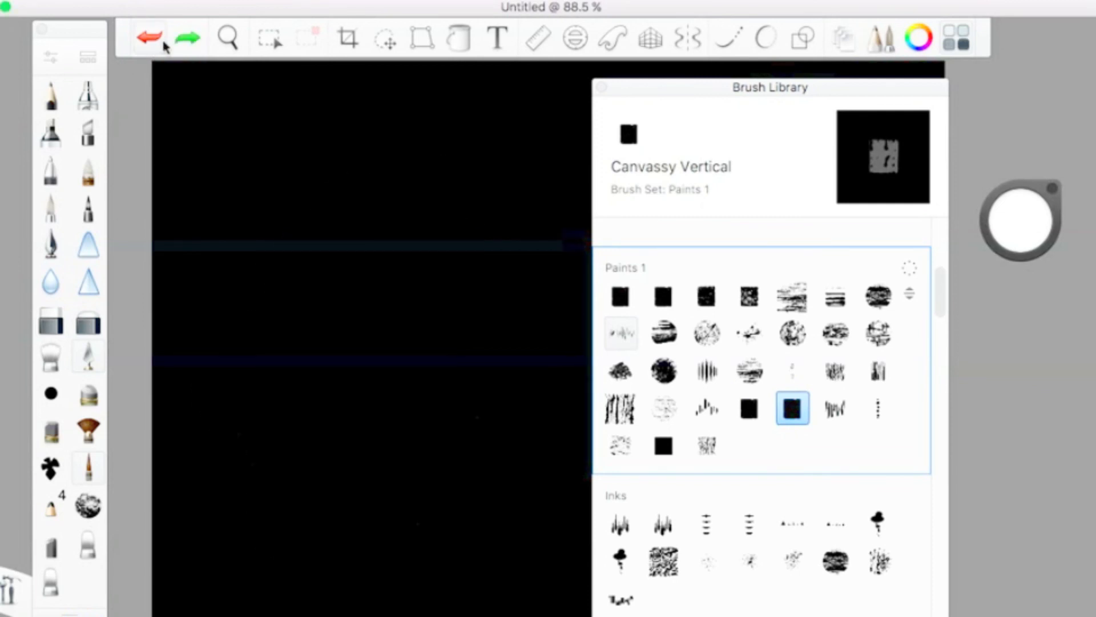
Test the Wet Natural Daub brush with a tall patch of overlapping blended grey strokes, and undo all of its strokes
{"action": "left_click", "coordinate": [828, 414]}
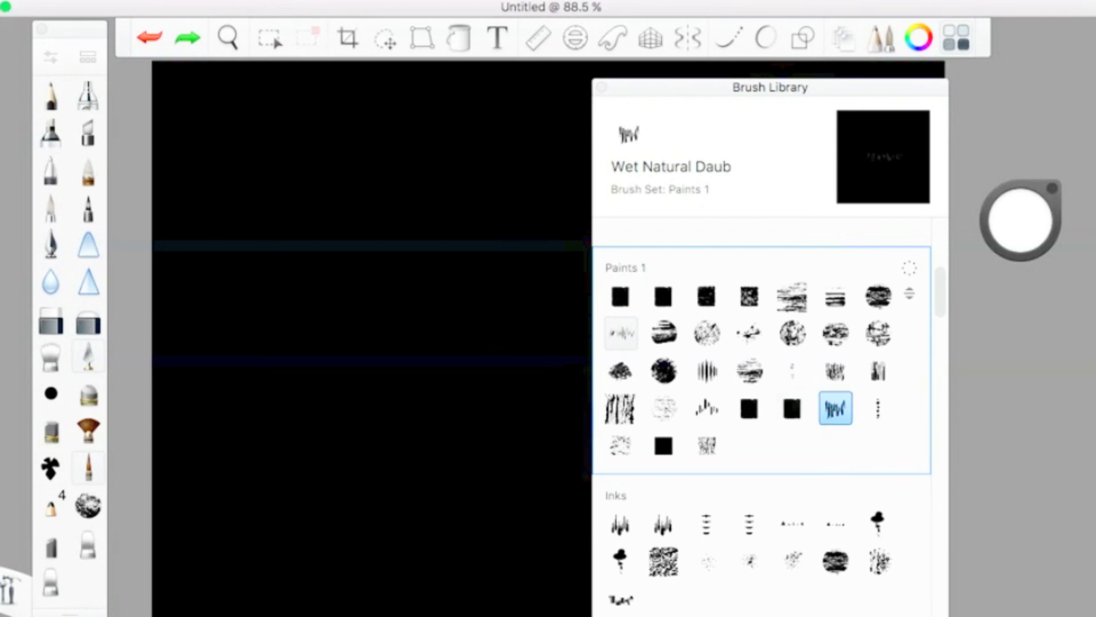
{"action": "left_click_drag", "start_coordinate": [291, 190], "coordinate": [320, 321]}
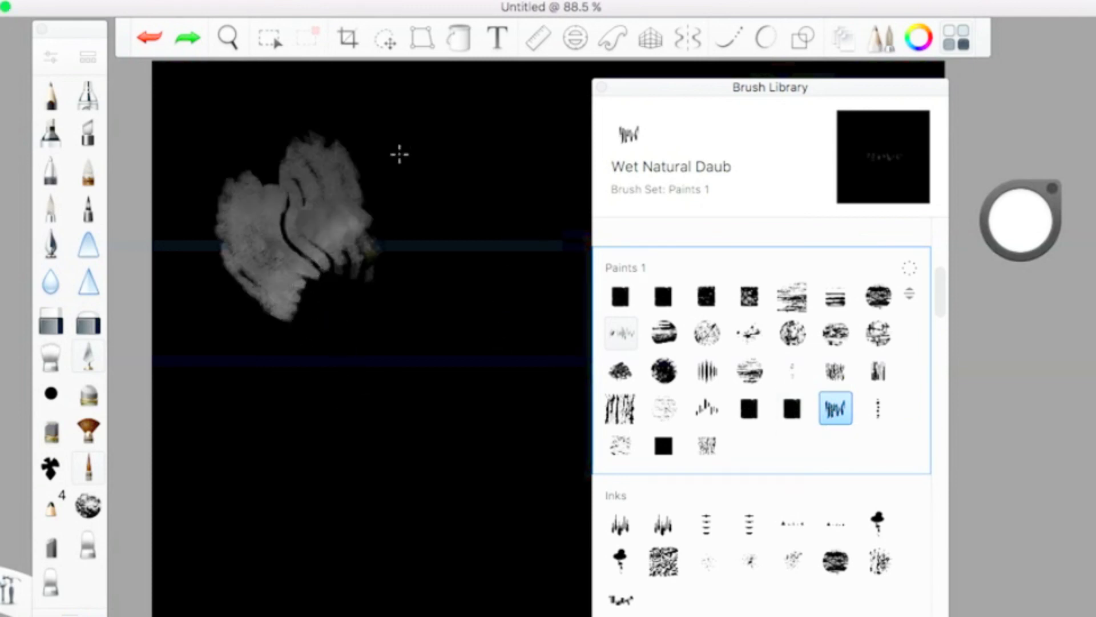
{"action": "mouse_move", "coordinate": [312, 284]}
{"action": "left_mouse_down"}
{"action": "mouse_move", "coordinate": [262, 301]}
{"action": "mouse_move", "coordinate": [315, 362]}
{"action": "mouse_move", "coordinate": [296, 372]}
{"action": "mouse_move", "coordinate": [306, 354]}
{"action": "mouse_move", "coordinate": [379, 465]}
{"action": "left_mouse_up"}
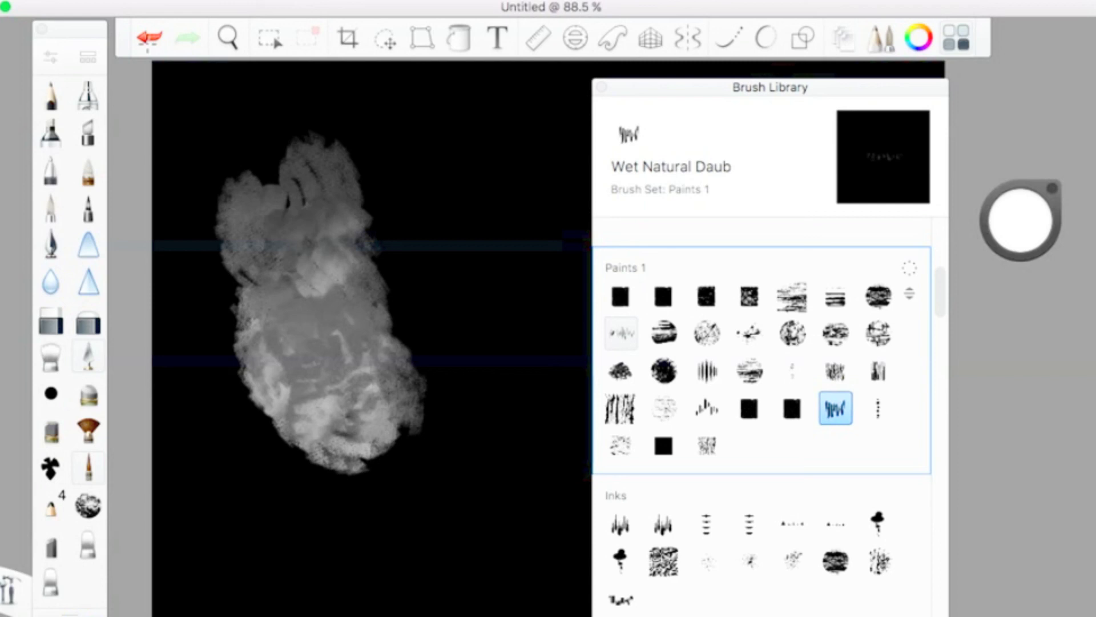
{"action": "left_click", "coordinate": [150, 37]}
{"action": "left_click", "coordinate": [149, 38]}
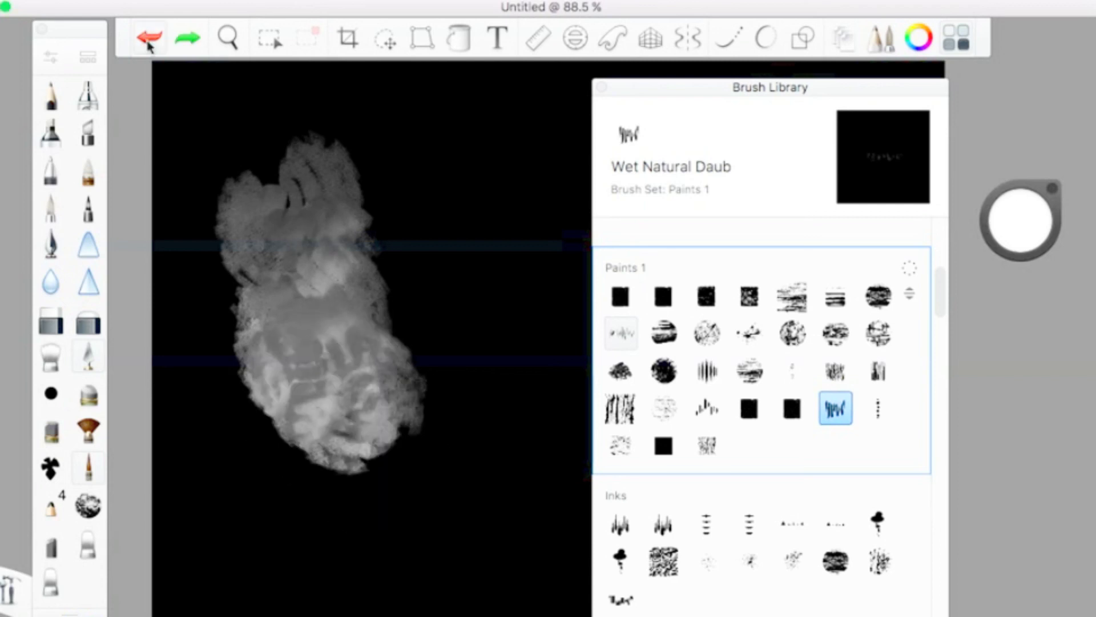
{"action": "left_click", "coordinate": [143, 48]}
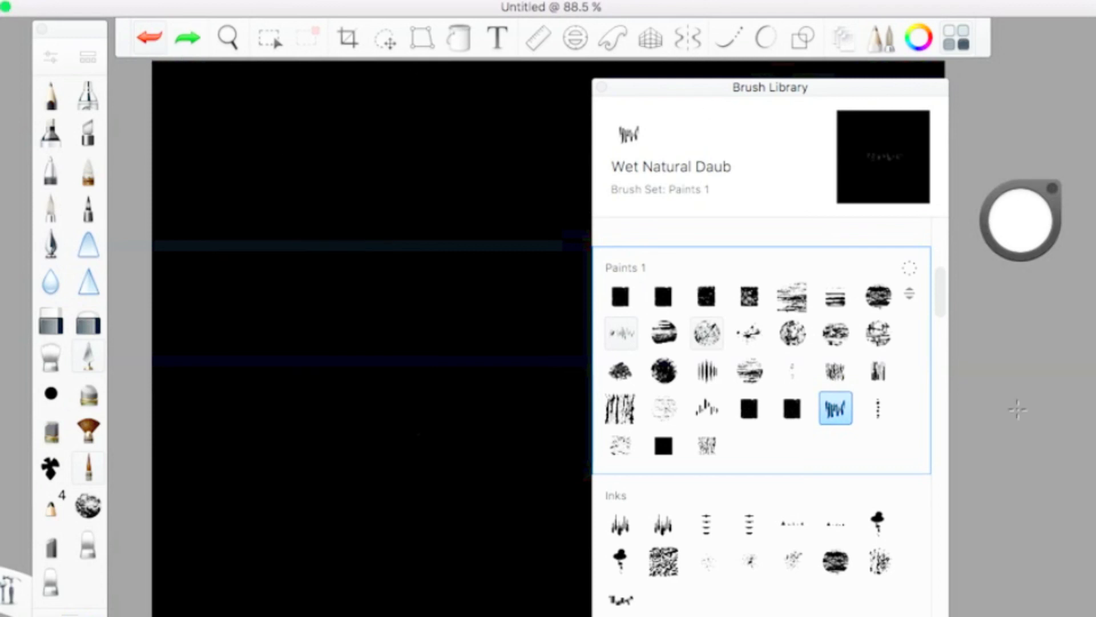
Test the Grungy Bristle Chunk with a thin zigzag line, set its brush size to 22.1, and undo the line
{"action": "left_click", "coordinate": [879, 409]}
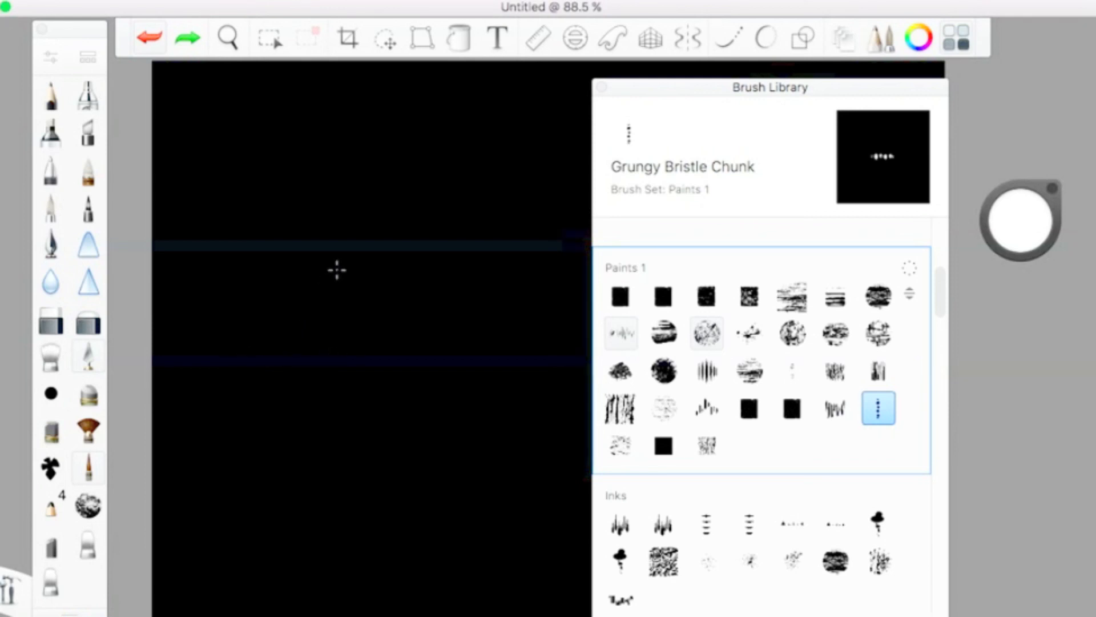
{"action": "mouse_move", "coordinate": [332, 285]}
{"action": "left_mouse_down"}
{"action": "mouse_move", "coordinate": [352, 369]}
{"action": "mouse_move", "coordinate": [315, 411]}
{"action": "mouse_move", "coordinate": [332, 454]}
{"action": "mouse_move", "coordinate": [359, 395]}
{"action": "mouse_move", "coordinate": [340, 368]}
{"action": "mouse_move", "coordinate": [320, 463]}
{"action": "mouse_move", "coordinate": [319, 442]}
{"action": "mouse_move", "coordinate": [326, 492]}
{"action": "left_mouse_up"}
{"action": "left_click", "coordinate": [51, 57]}
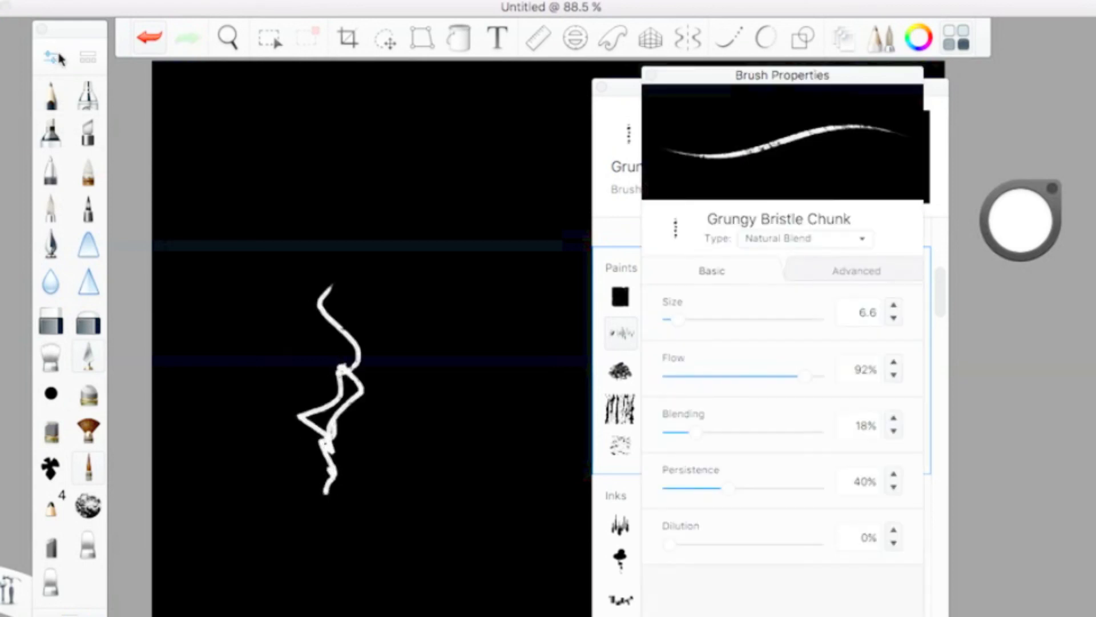
{"action": "left_click", "coordinate": [700, 318]}
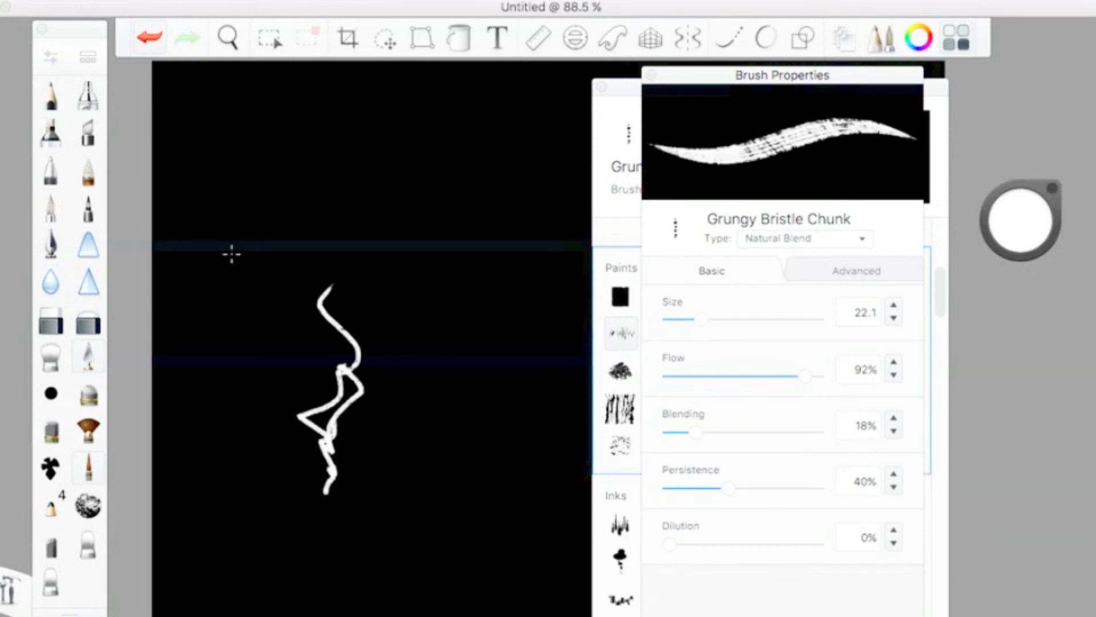
{"action": "left_click", "coordinate": [133, 39]}
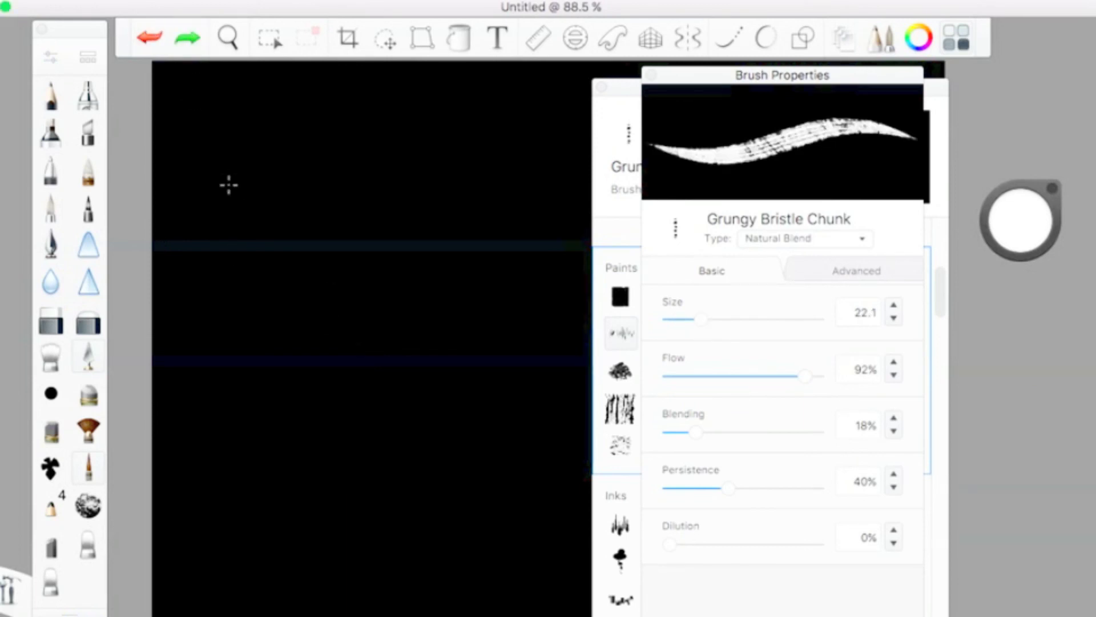
Test the enlarged Grungy Bristle Chunk with two thick wavy strokes, closing its brush properties between them, and undo both strokes
{"action": "mouse_move", "coordinate": [240, 199]}
{"action": "left_mouse_down"}
{"action": "mouse_move", "coordinate": [331, 400]}
{"action": "mouse_move", "coordinate": [313, 420]}
{"action": "left_mouse_up"}
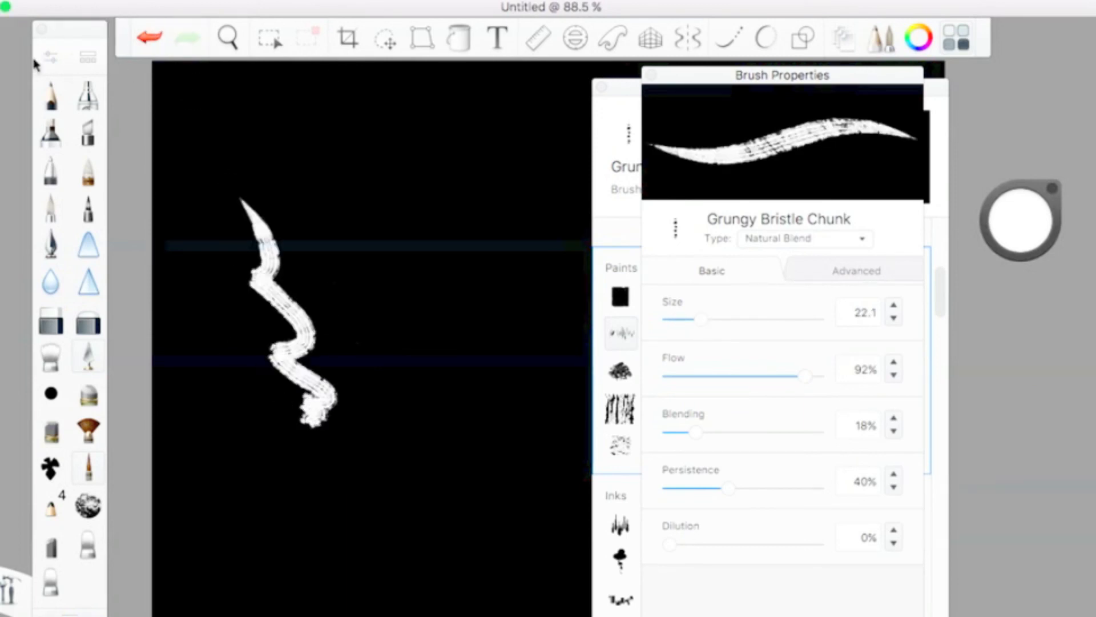
{"action": "left_click", "coordinate": [52, 57]}
{"action": "mouse_move", "coordinate": [238, 291]}
{"action": "left_mouse_down"}
{"action": "mouse_move", "coordinate": [354, 444]}
{"action": "mouse_move", "coordinate": [294, 490]}
{"action": "left_mouse_up"}
{"action": "left_click", "coordinate": [147, 38]}
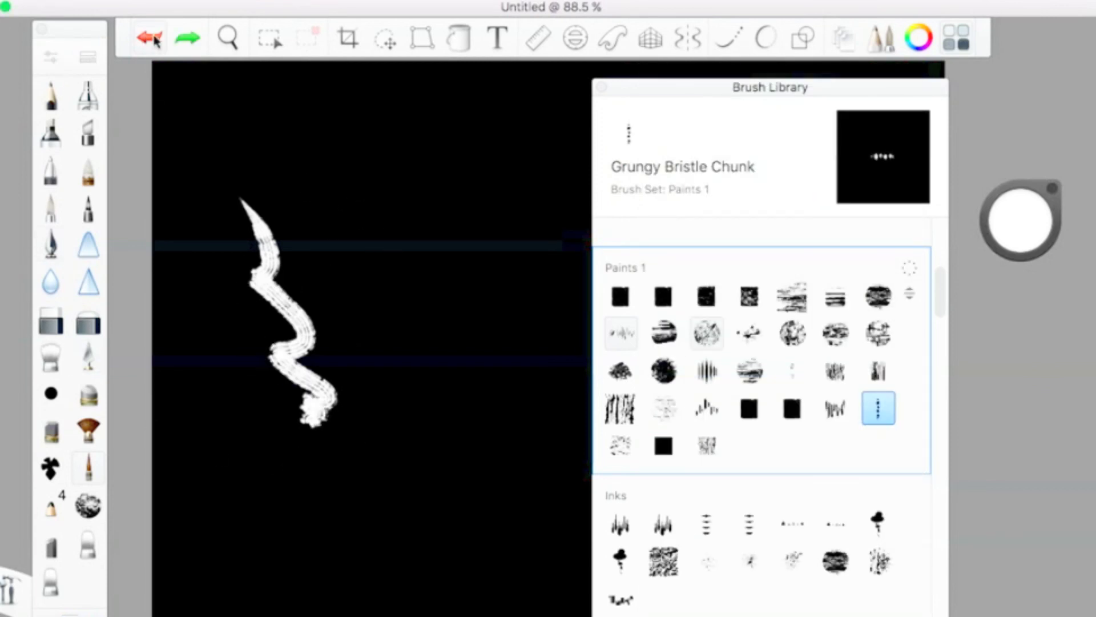
{"action": "left_click", "coordinate": [147, 37]}
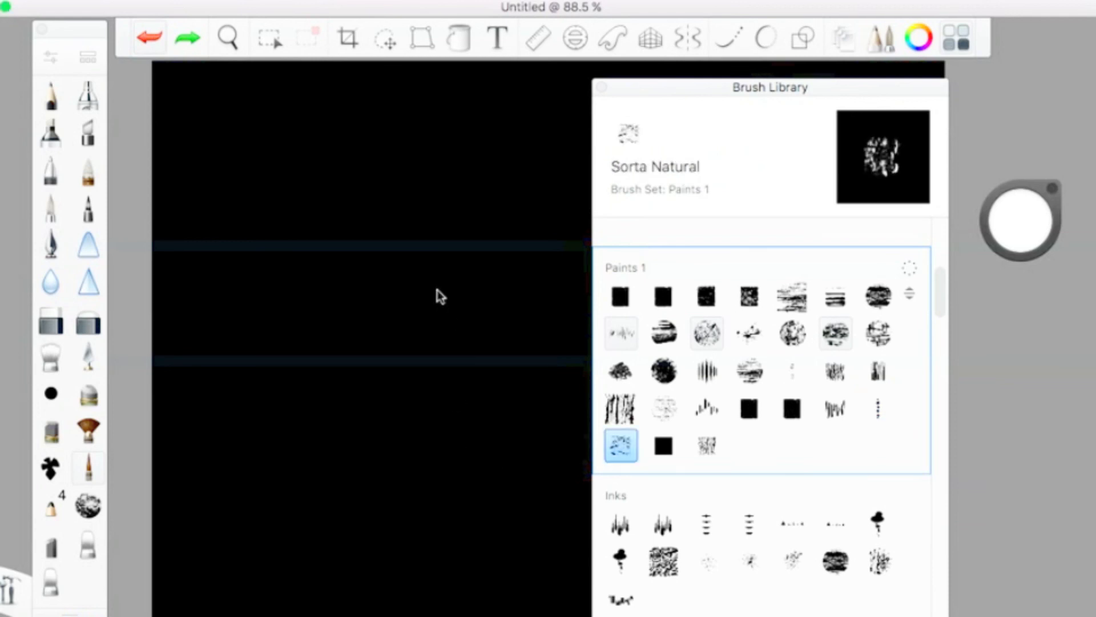
Test the Sorta Natural and Nice Grungy Dauber 1 brushes with a textured white patch each, undoing each patch
{"action": "mouse_move", "coordinate": [358, 267]}
{"action": "left_mouse_down"}
{"action": "mouse_move", "coordinate": [334, 233]}
{"action": "mouse_move", "coordinate": [305, 463]}
{"action": "left_mouse_up"}
{"action": "left_click", "coordinate": [150, 37]}
{"action": "left_click", "coordinate": [664, 448]}
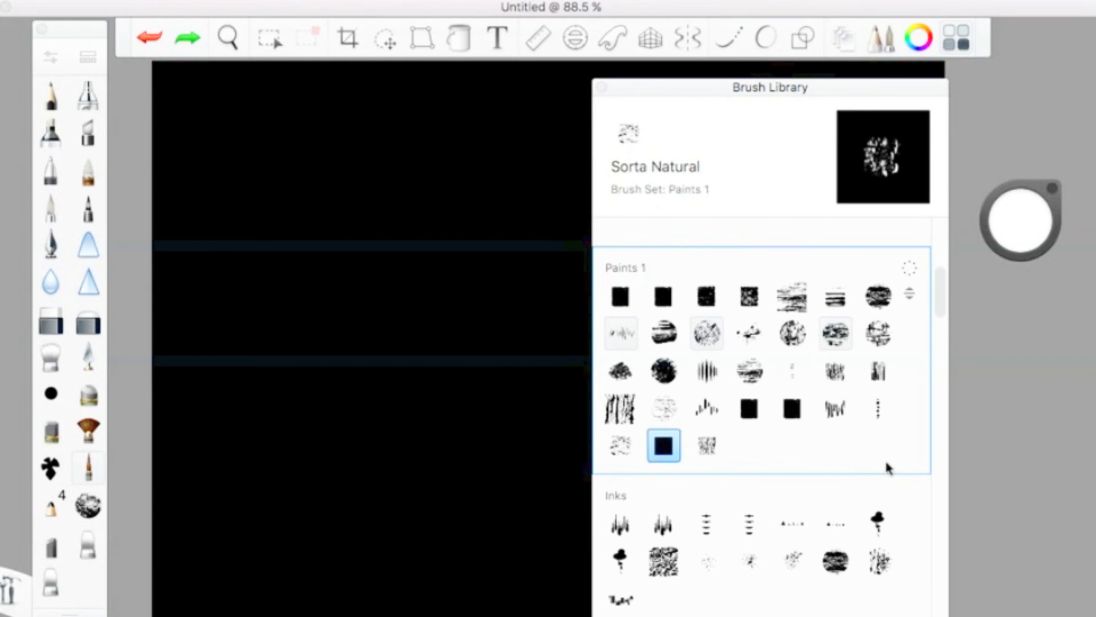
{"action": "left_click", "coordinate": [654, 440]}
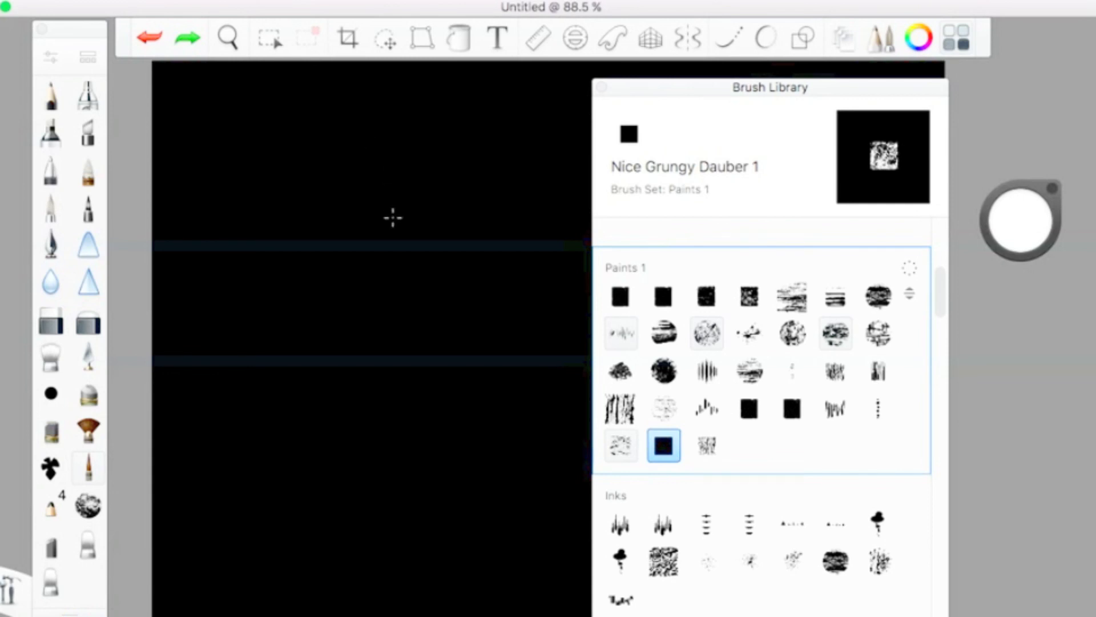
{"action": "left_click_drag", "start_coordinate": [345, 314], "coordinate": [357, 394]}
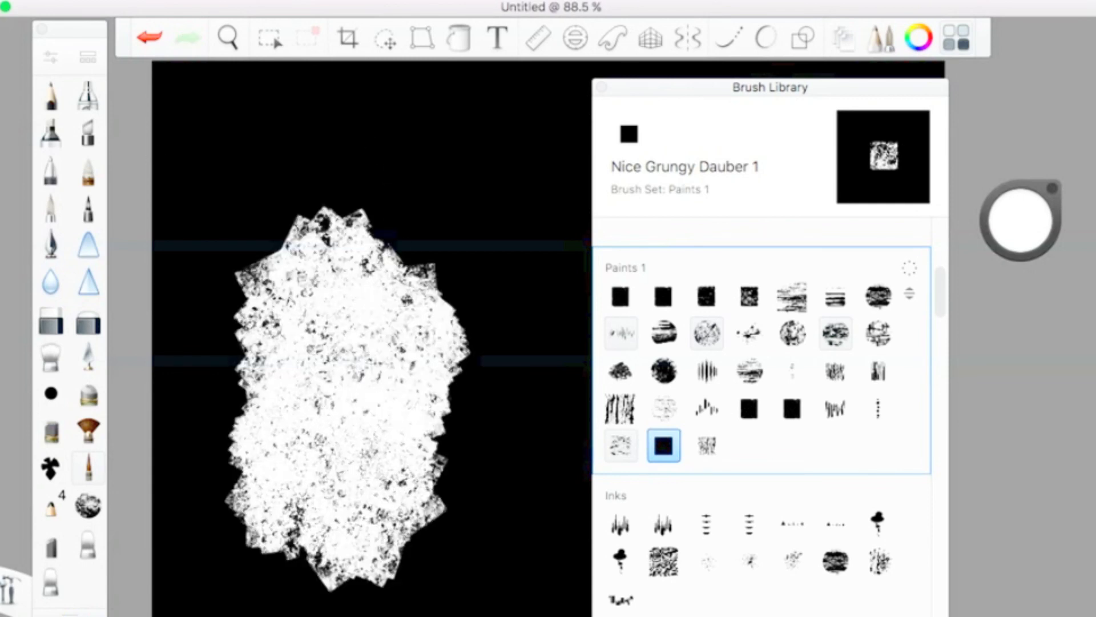
{"action": "left_click", "coordinate": [141, 44]}
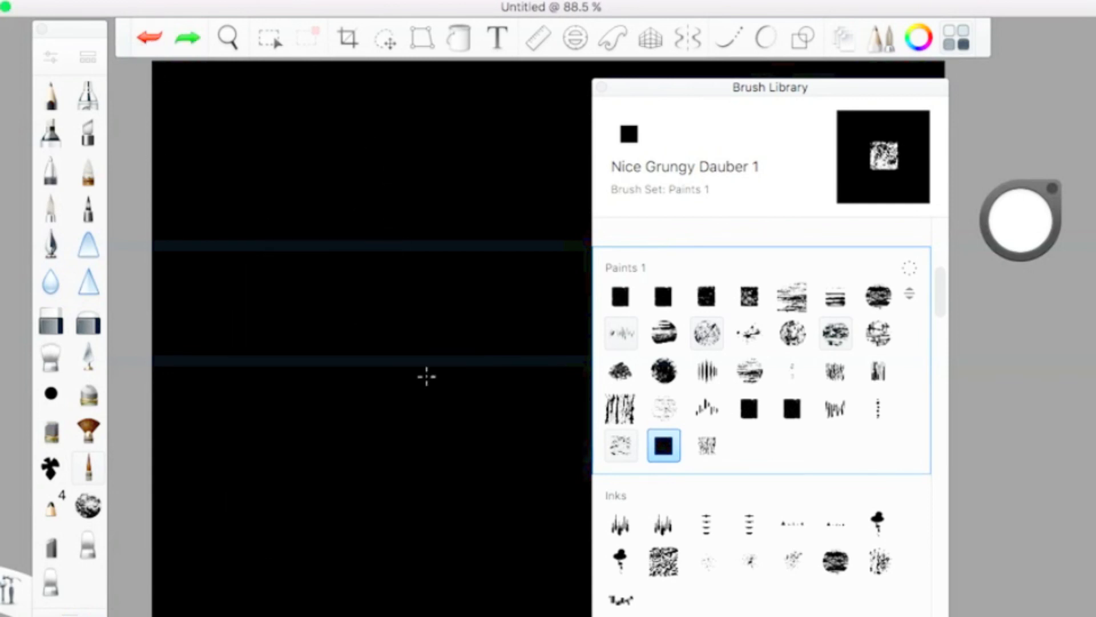
Test the Nice Grungy Dauber 2 brush with a tall cross-hatched white patch, and undo it
{"action": "left_click", "coordinate": [705, 449]}
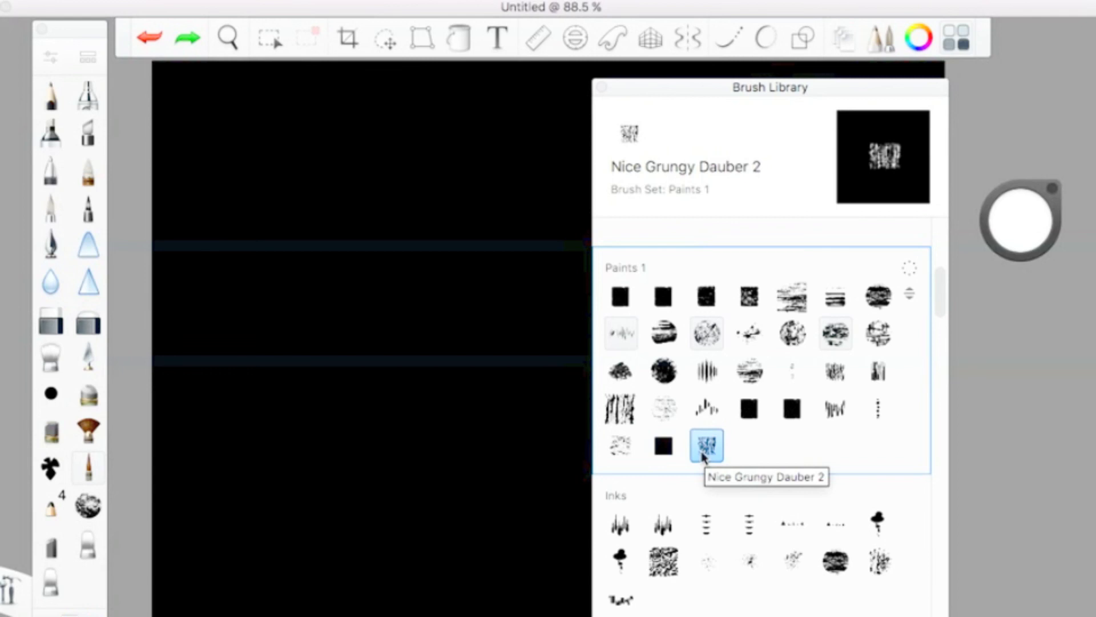
{"action": "mouse_move", "coordinate": [313, 198]}
{"action": "left_mouse_down"}
{"action": "mouse_move", "coordinate": [297, 240]}
{"action": "mouse_move", "coordinate": [320, 394]}
{"action": "left_mouse_up"}
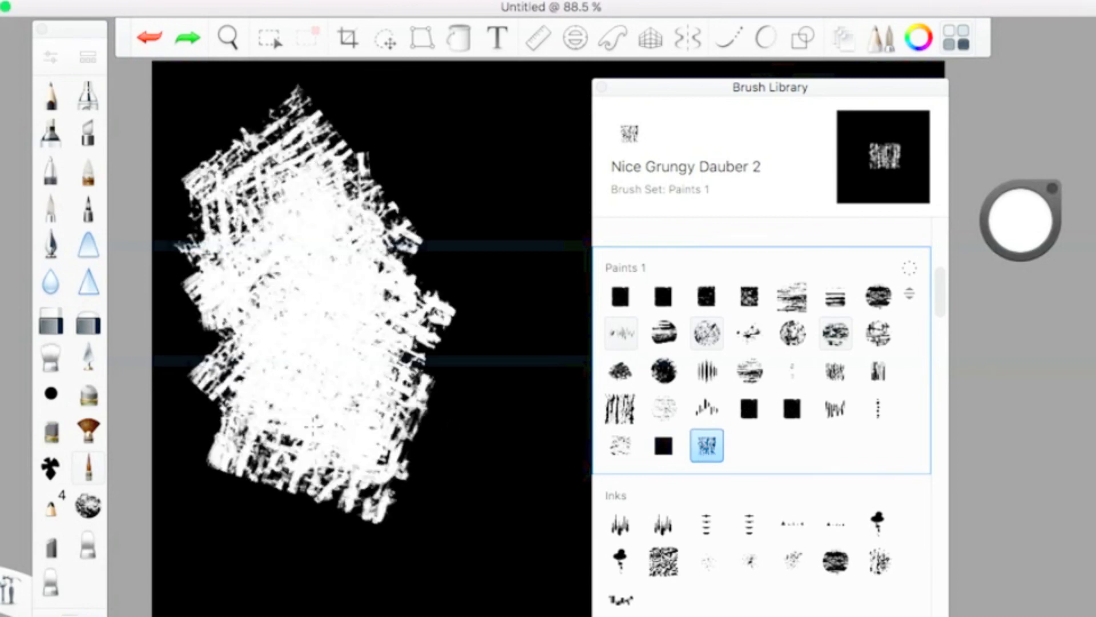
{"action": "left_click", "coordinate": [153, 44]}
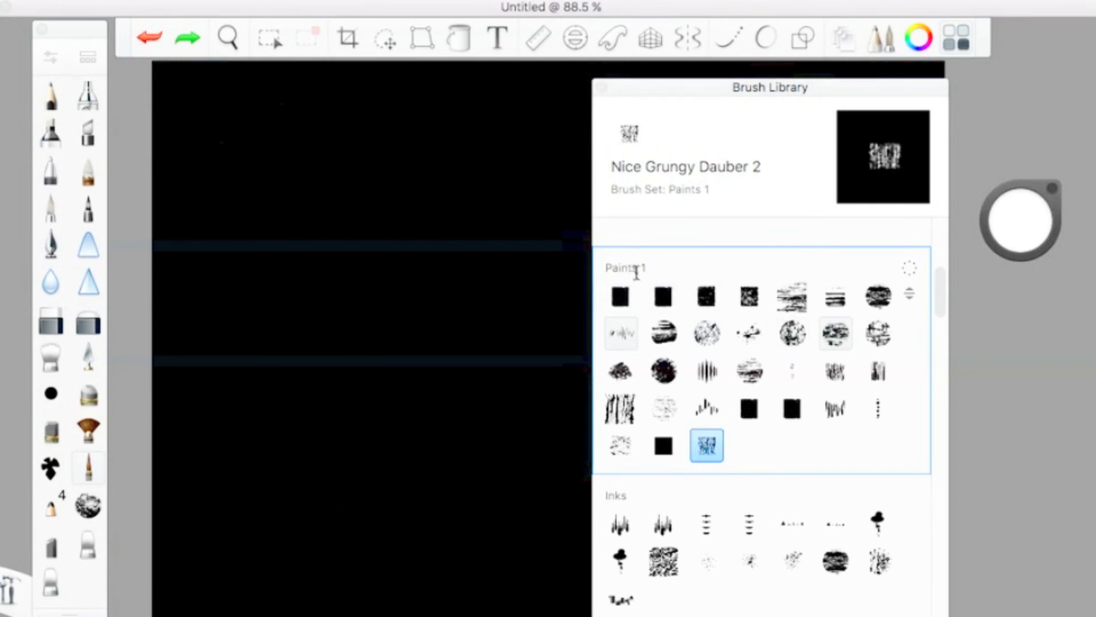
{"action": "scroll", "coordinate": [730, 411], "scroll_direction": "up", "scroll_amount": 5}
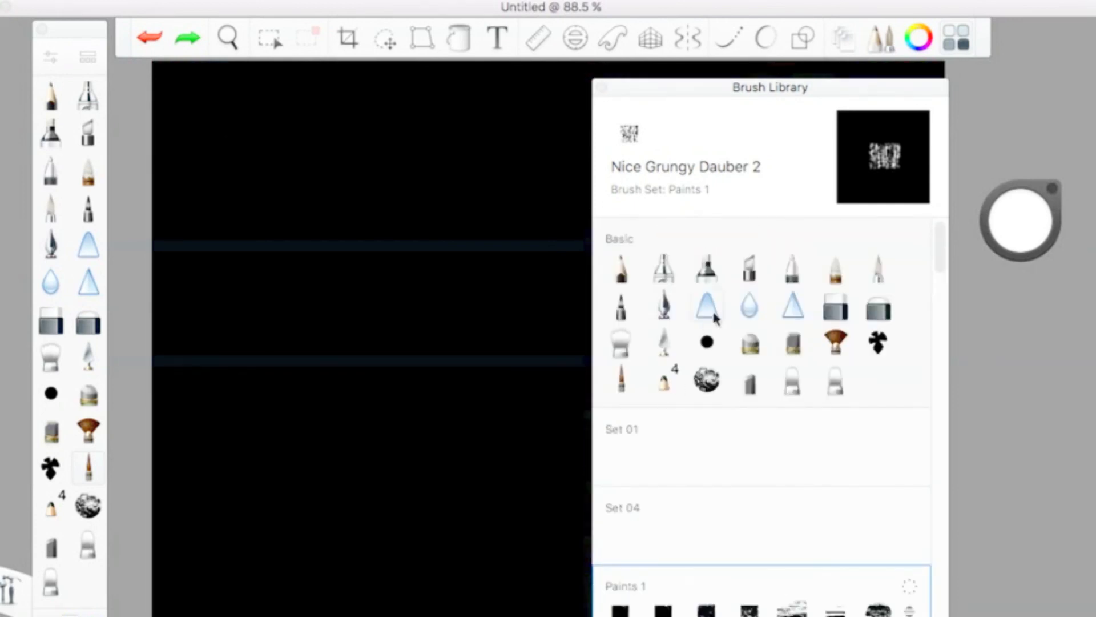
{"action": "scroll", "coordinate": [644, 490], "scroll_direction": "down", "scroll_amount": 3}
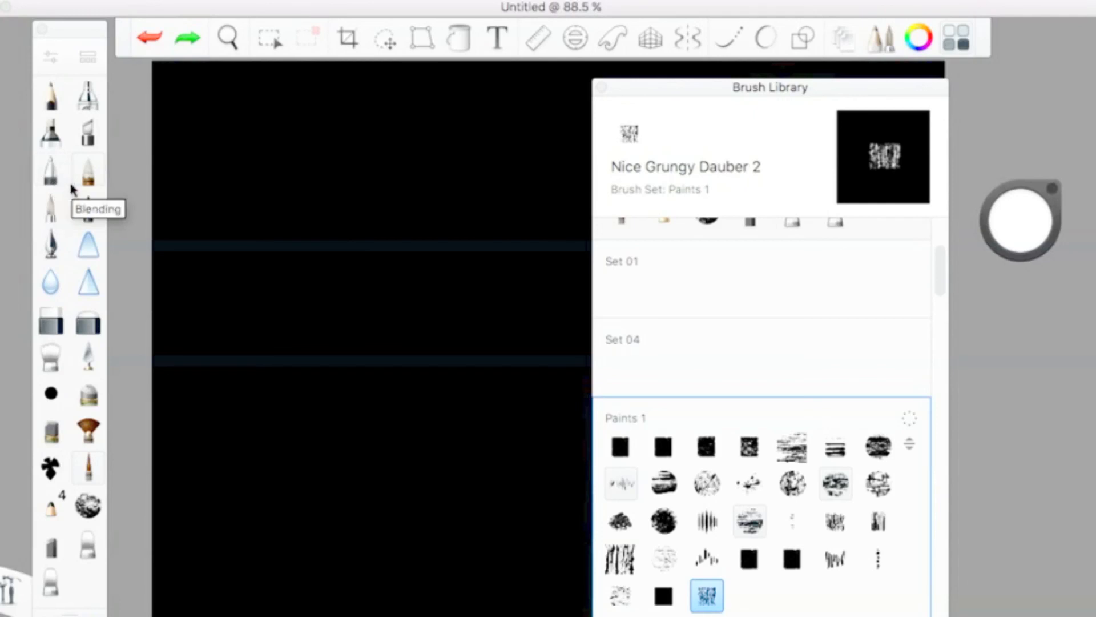
{"action": "left_click", "coordinate": [1057, 239]}
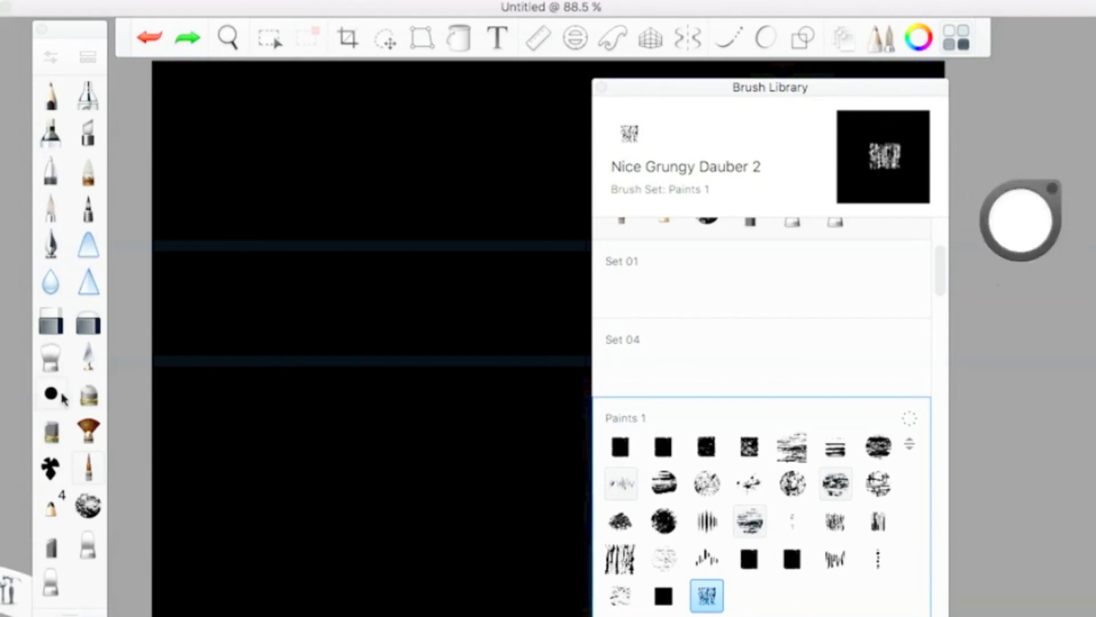
Test the Dirty Blending Pencil from the brush palette with a scribbled patch in bright green on the black canvas
{"action": "left_click", "coordinate": [60, 395]}
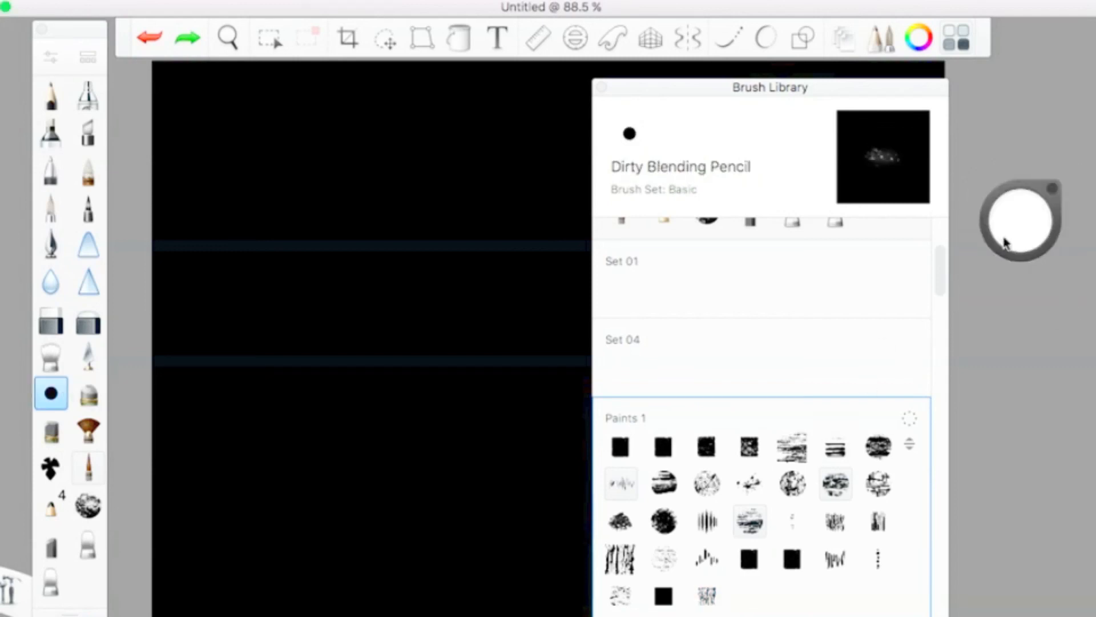
{"action": "left_click", "coordinate": [1022, 234]}
{"action": "left_click", "coordinate": [1053, 221]}
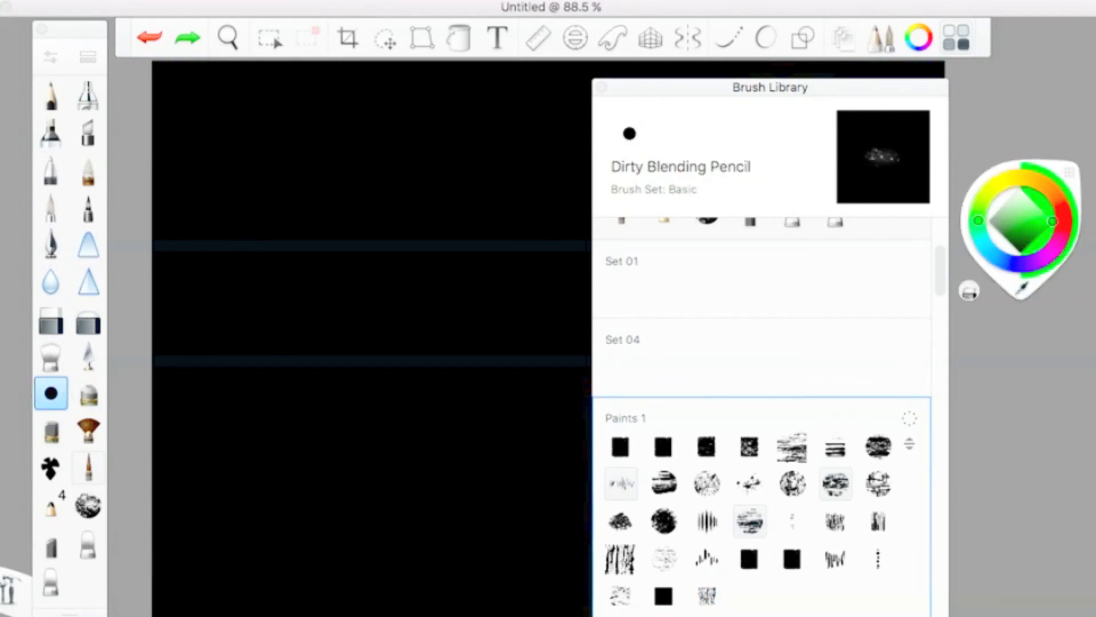
{"action": "mouse_move", "coordinate": [358, 266]}
{"action": "left_mouse_down"}
{"action": "mouse_move", "coordinate": [406, 291]}
{"action": "mouse_move", "coordinate": [358, 329]}
{"action": "mouse_move", "coordinate": [399, 417]}
{"action": "left_mouse_up"}
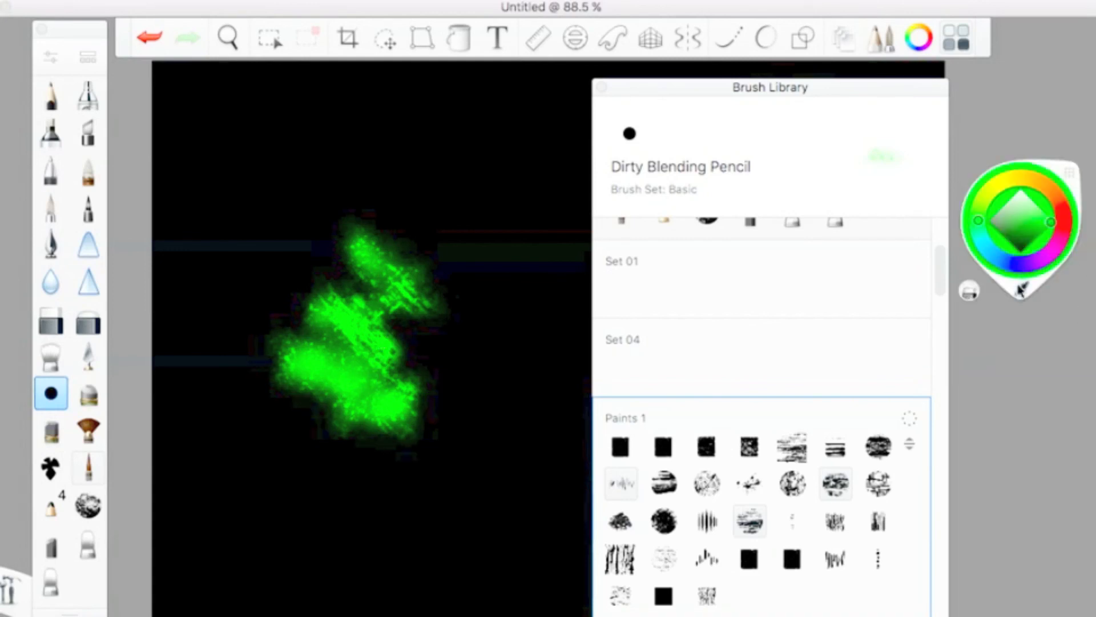
Sample a darker green from the painted patch as the brush colour, and undo the patch
{"action": "left_click", "coordinate": [339, 336], "text": "alt"}
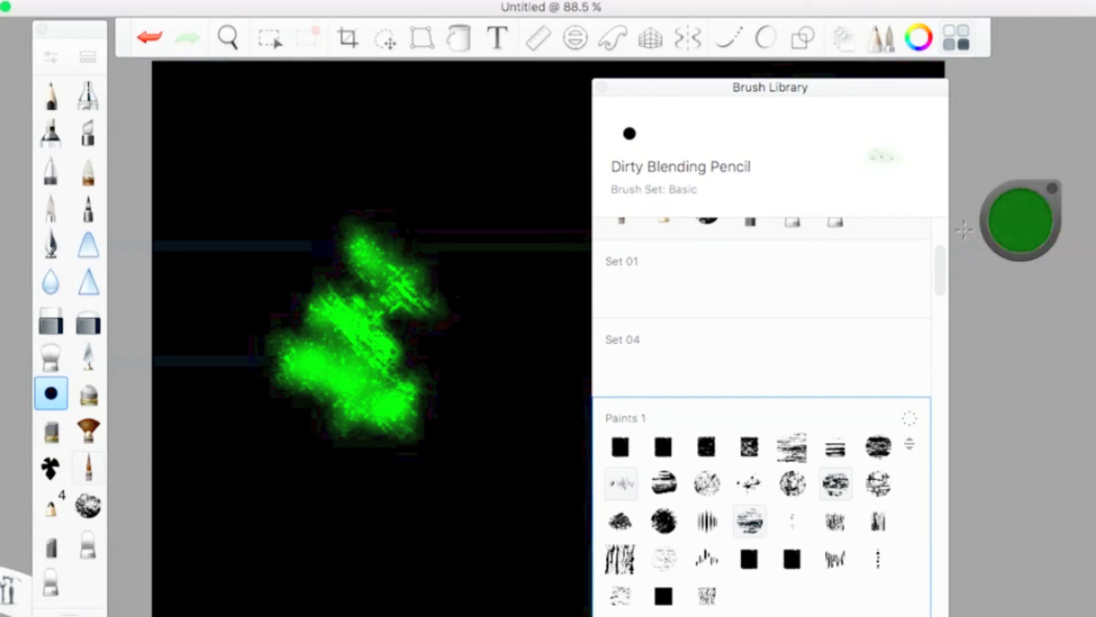
{"action": "left_click", "coordinate": [153, 43]}
{"action": "left_click", "coordinate": [153, 43]}
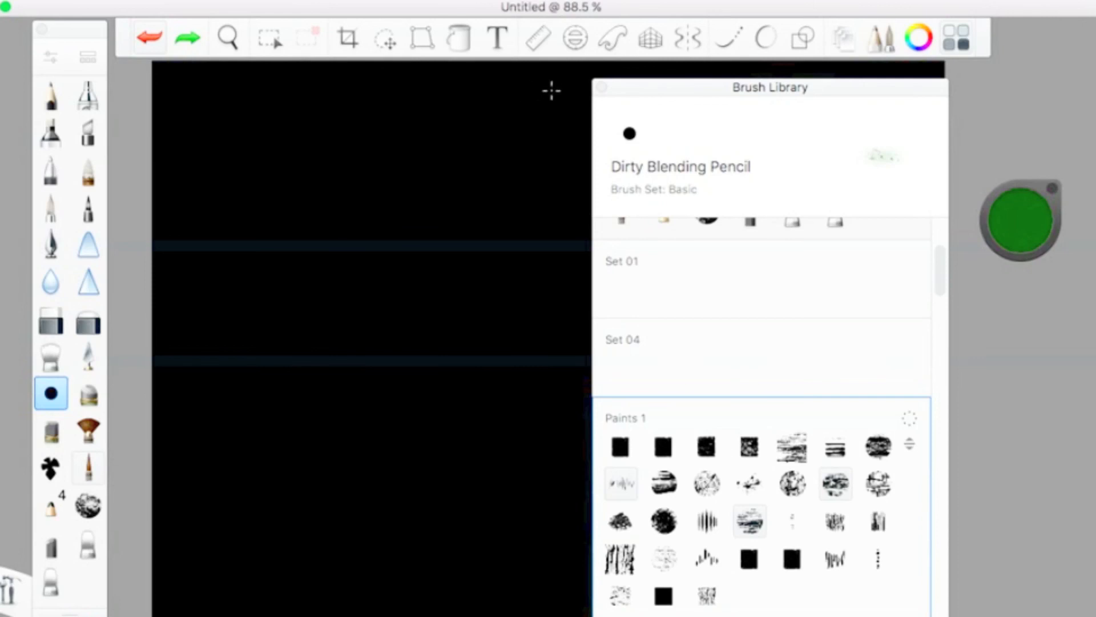
Close and reopen the Brush Library to look over its Basic set, and close the library again
{"action": "left_click", "coordinate": [603, 89]}
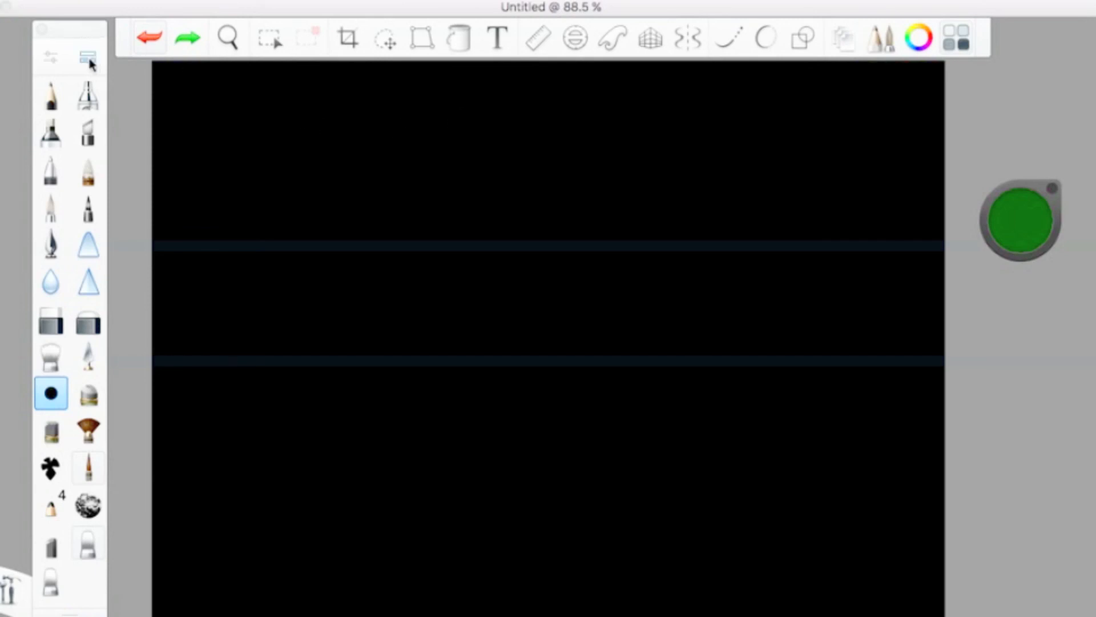
{"action": "left_click", "coordinate": [88, 57]}
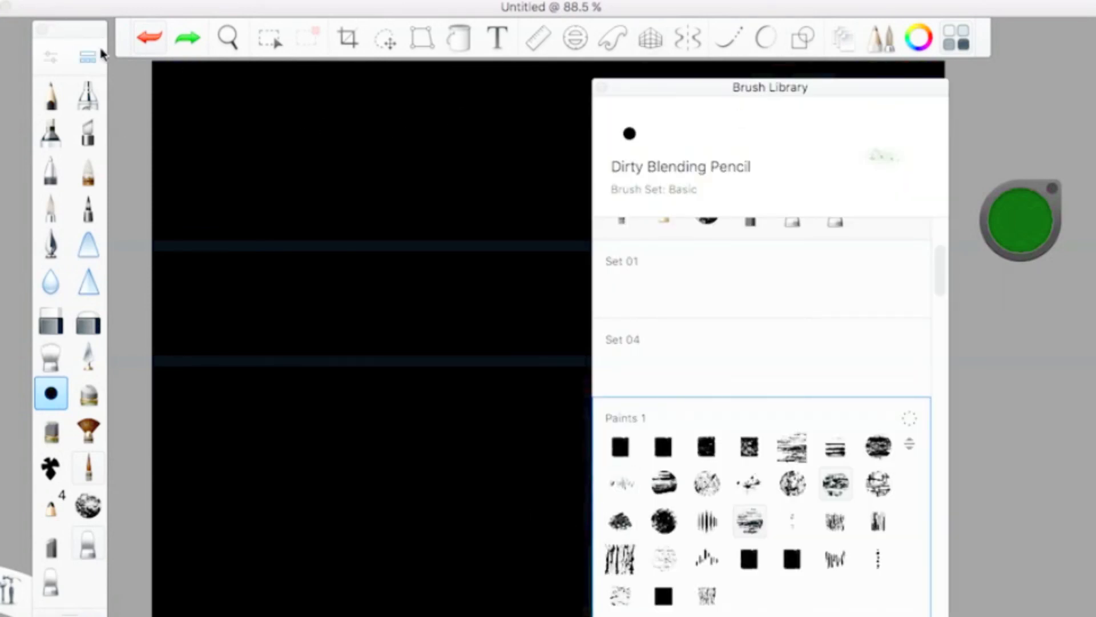
{"action": "scroll", "coordinate": [739, 269], "scroll_direction": "up", "scroll_amount": 5}
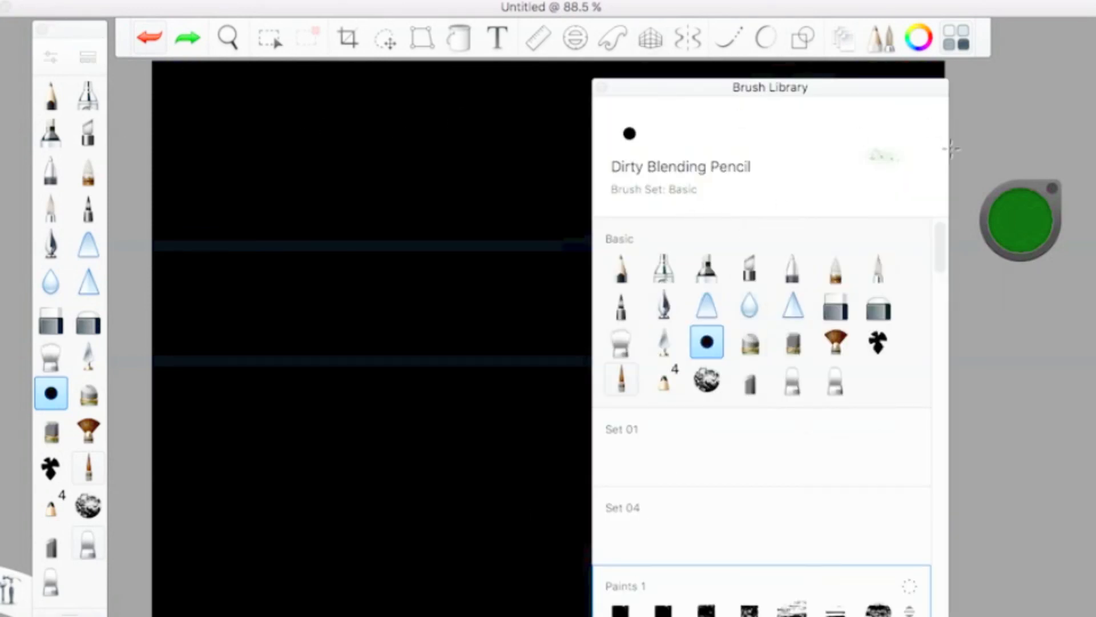
{"action": "mouse_move", "coordinate": [943, 262]}
{"action": "left_mouse_down"}
{"action": "mouse_move", "coordinate": [940, 602]}
{"action": "mouse_move", "coordinate": [987, 42]}
{"action": "left_mouse_up"}
{"action": "left_click", "coordinate": [601, 88]}
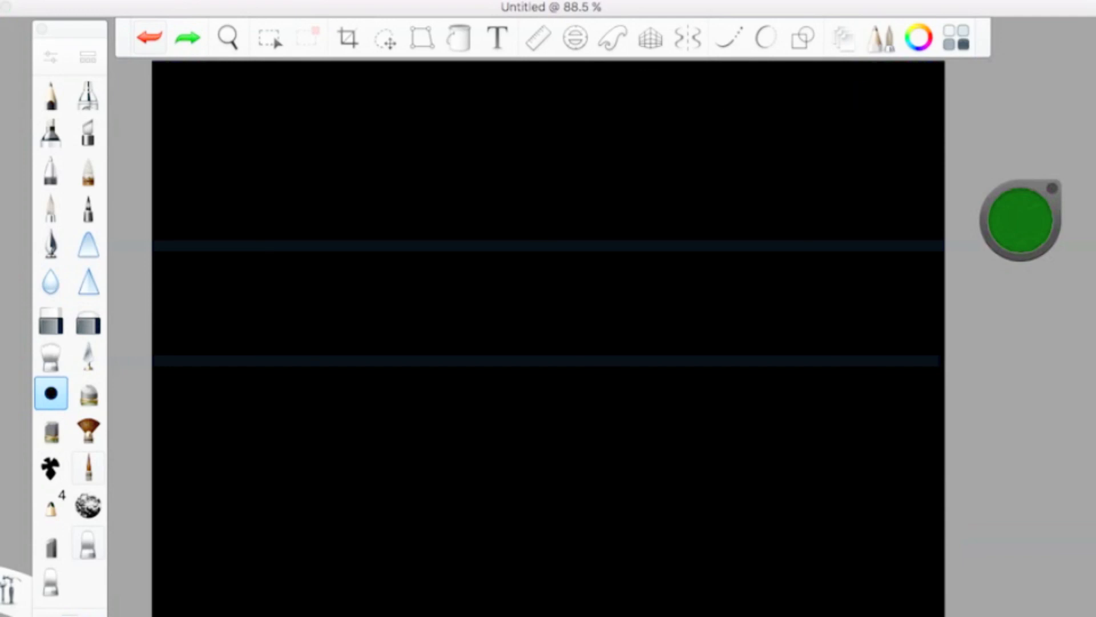
{"action": "left_click", "coordinate": [252, 0]}
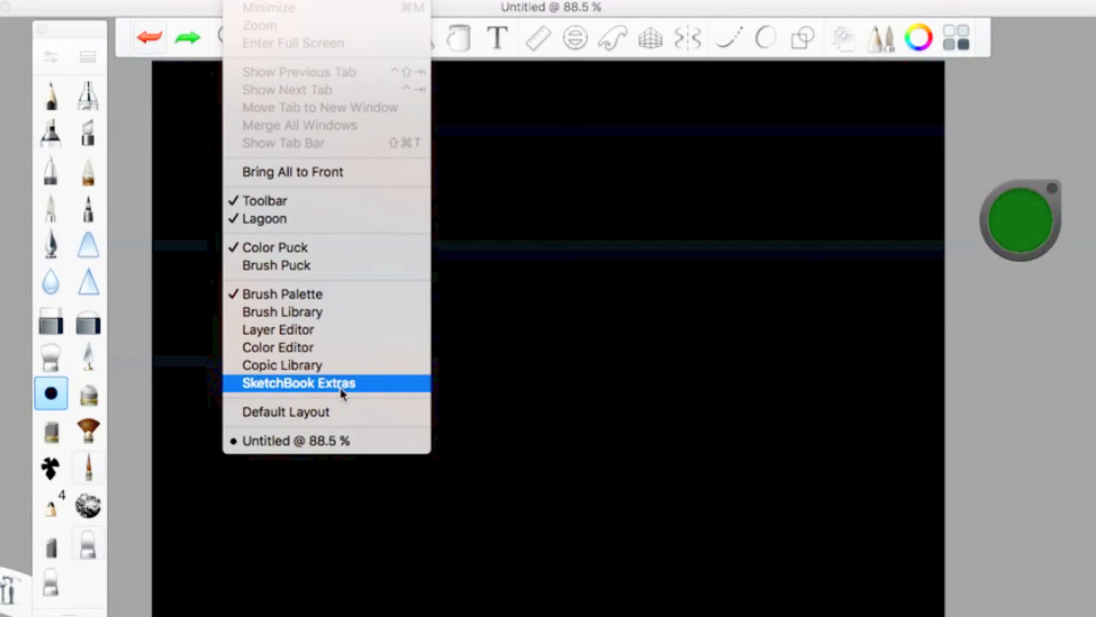
{"action": "left_click", "coordinate": [464, 455]}
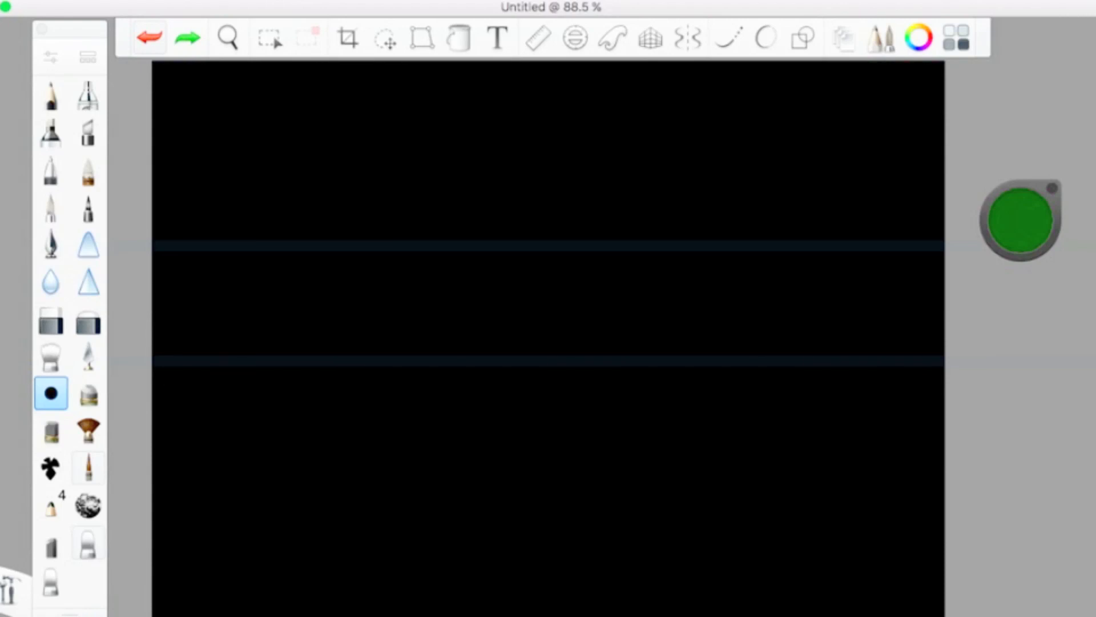
{"action": "key", "text": "super+Tab"}
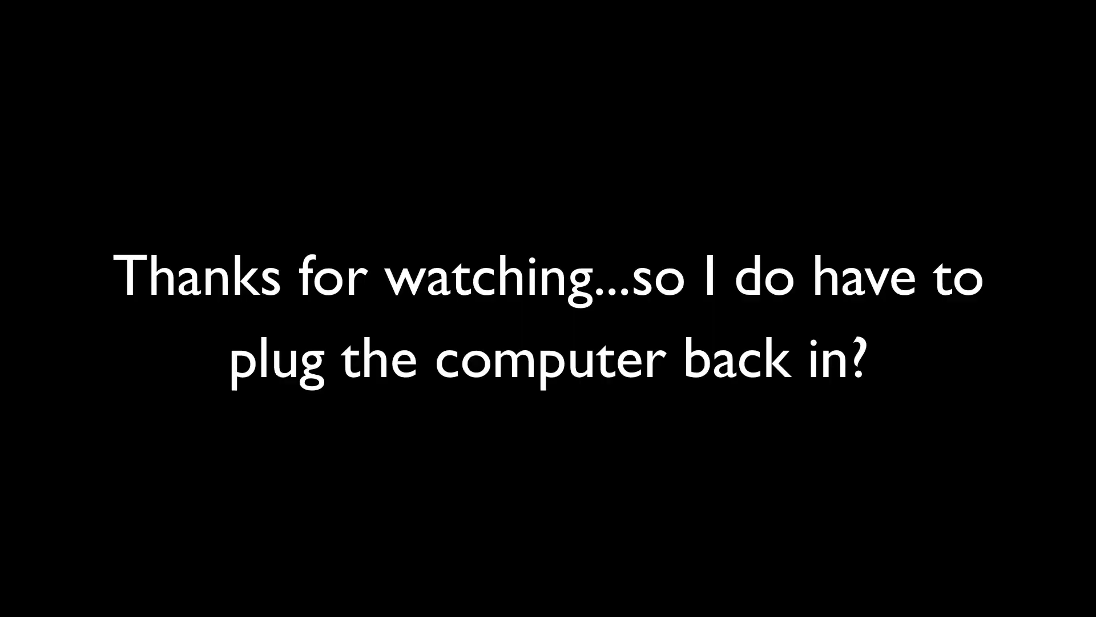